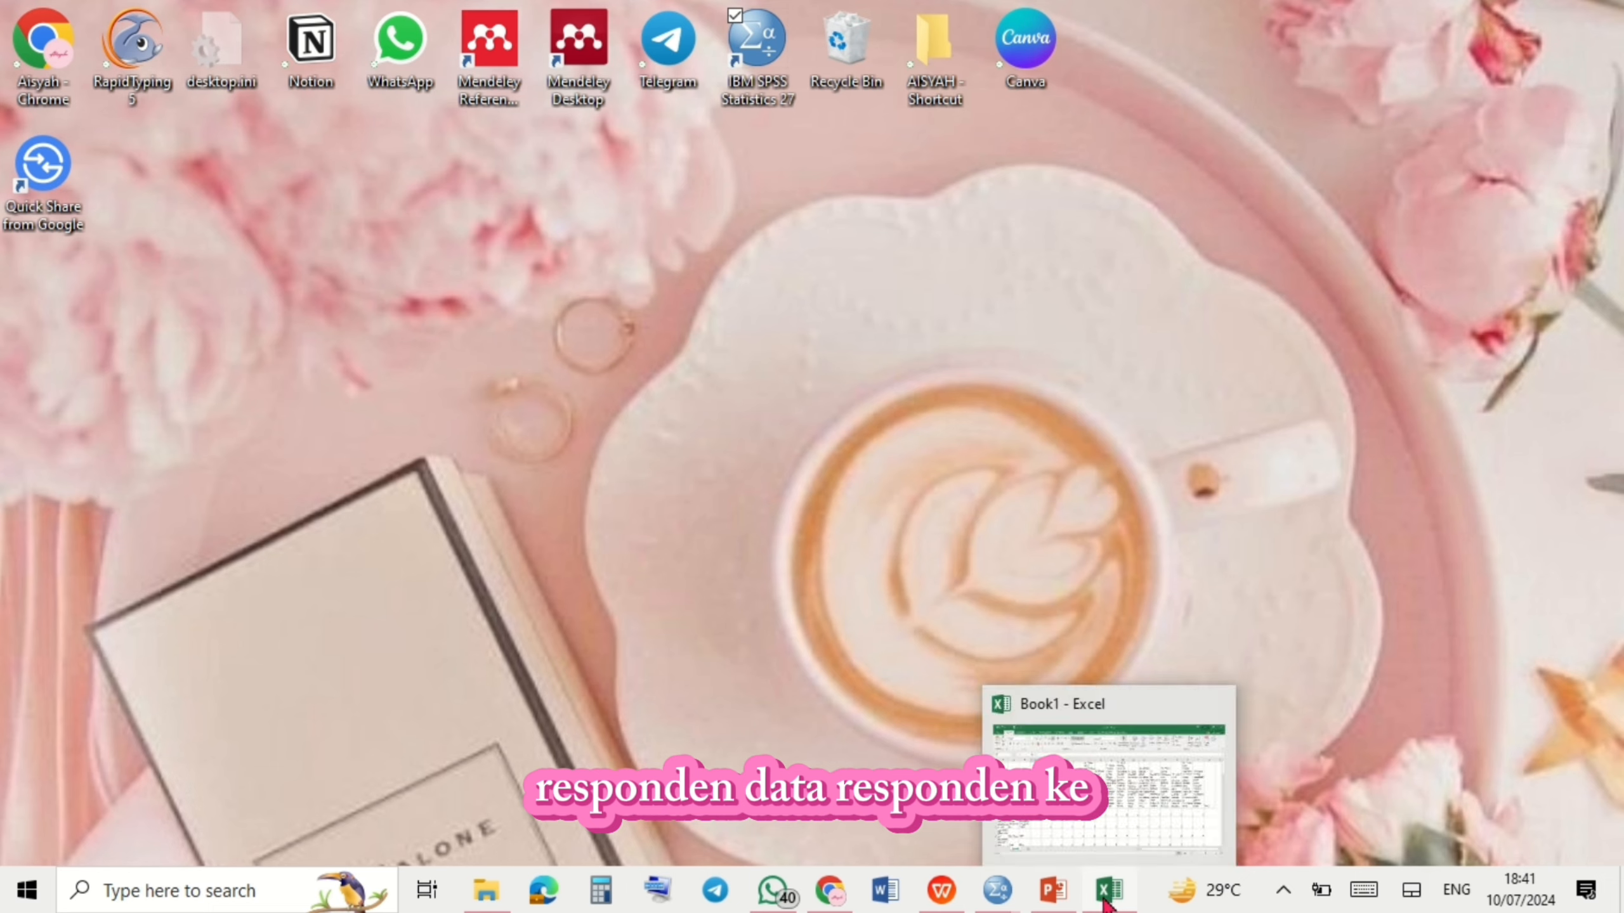
Step: Switch to the SPSS Data Editor and look through the questionnaire responses from p1 to p15 and the total column
{"action": "mouse_move", "coordinate": [997, 891]}
{"action": "left_click", "coordinate": [926, 844]}
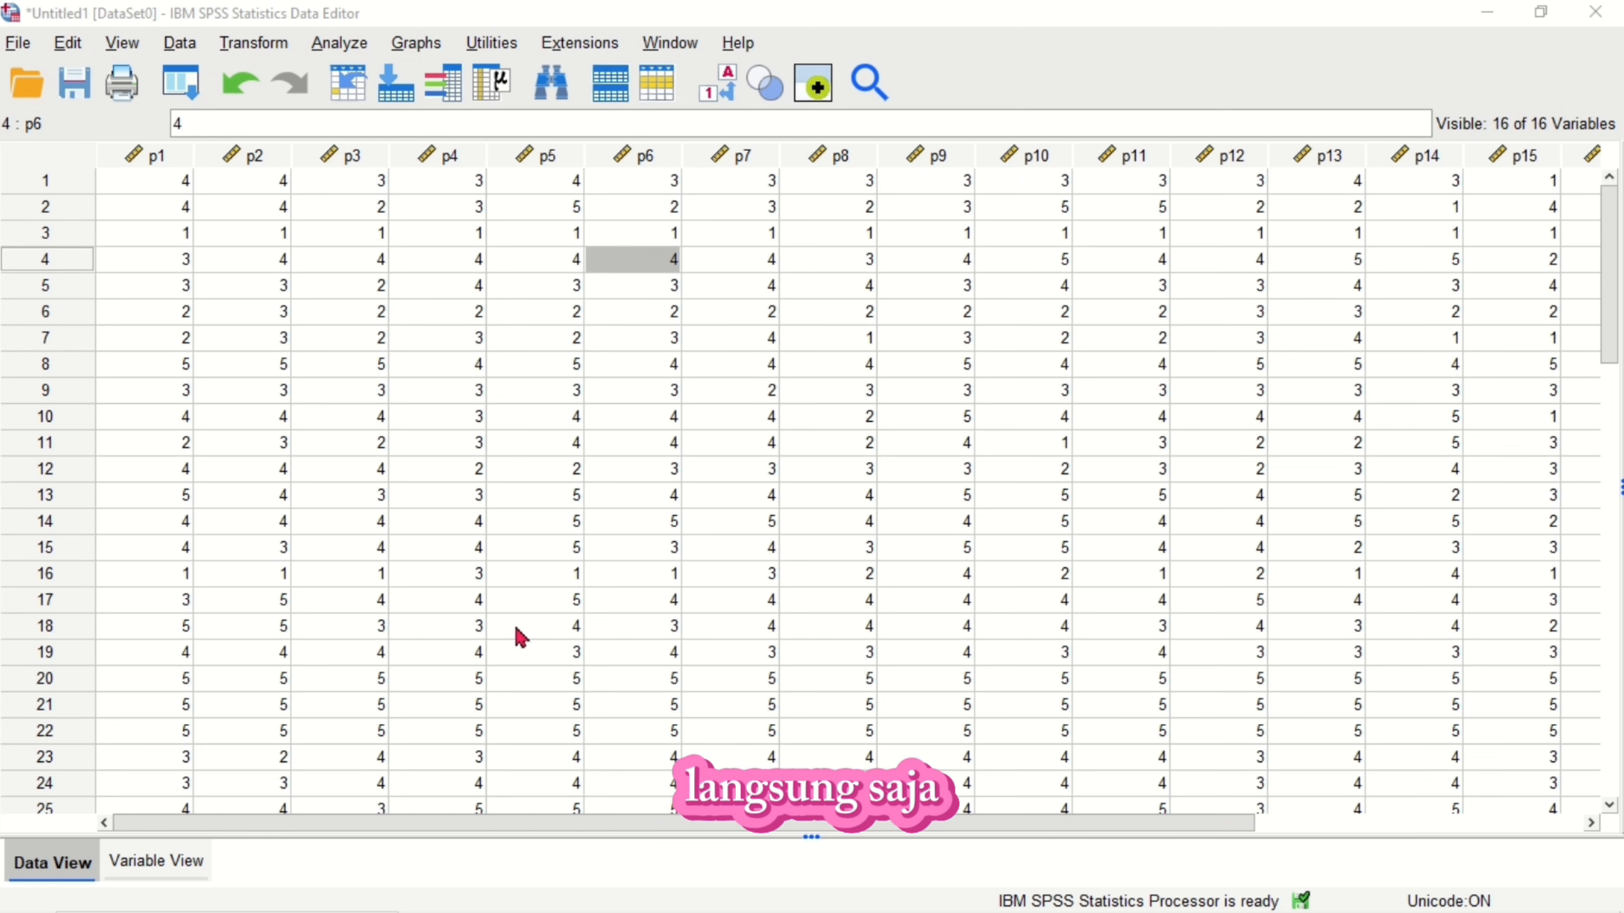
{"action": "scroll", "coordinate": [523, 633], "scroll_direction": "down", "scroll_amount": 4}
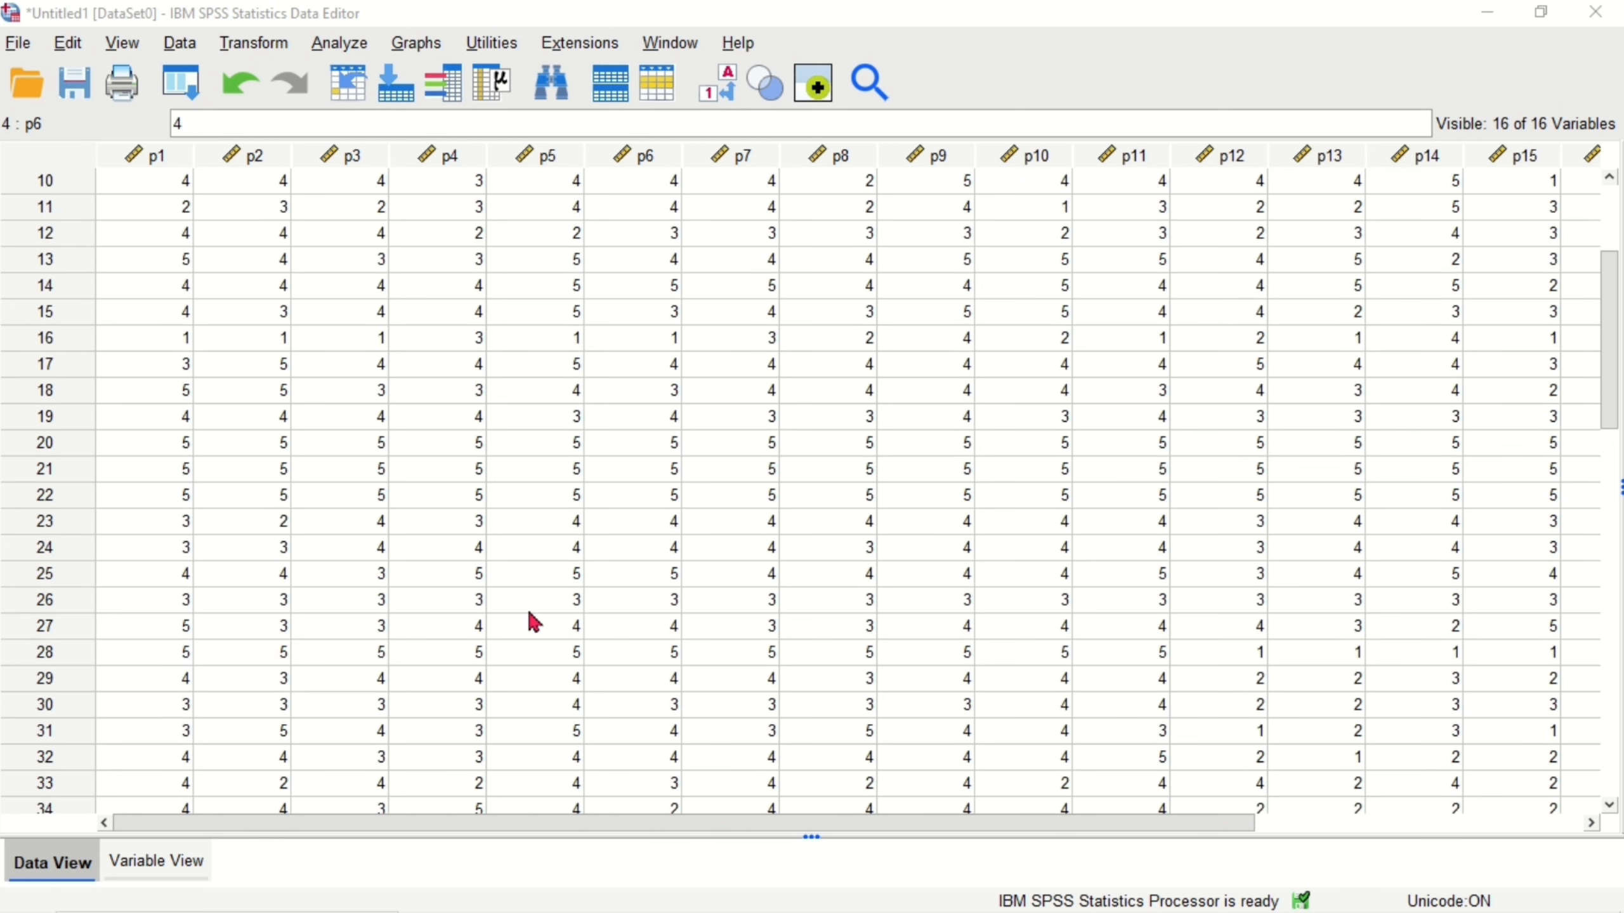
{"action": "scroll", "coordinate": [533, 624], "scroll_direction": "up", "scroll_amount": 4}
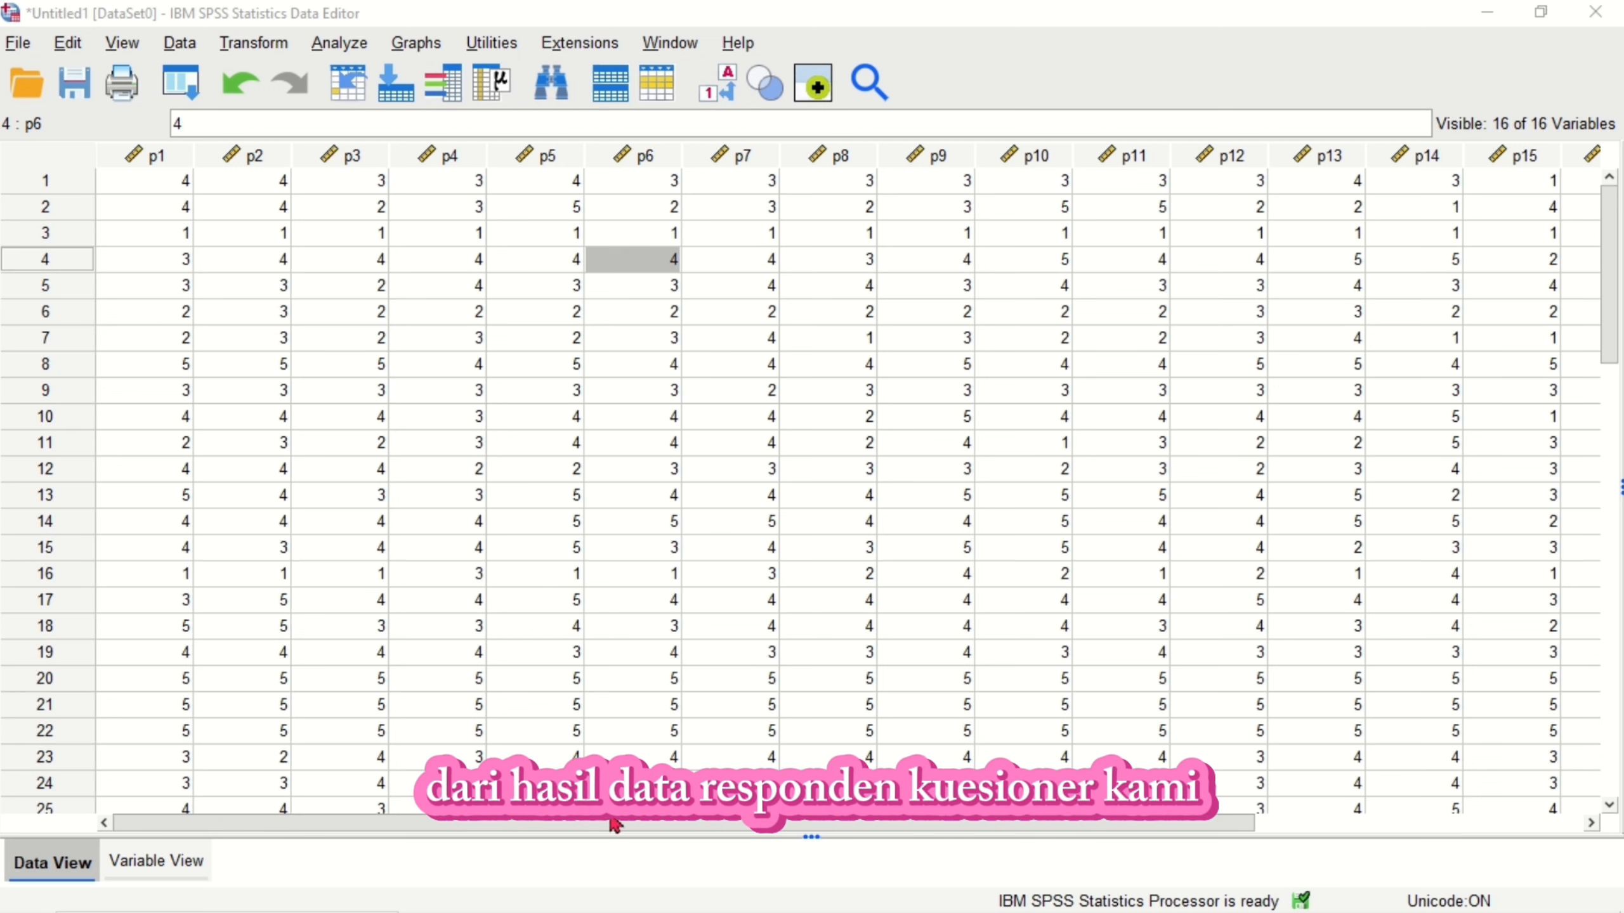
{"action": "left_click_drag", "start_coordinate": [616, 825], "coordinate": [805, 849]}
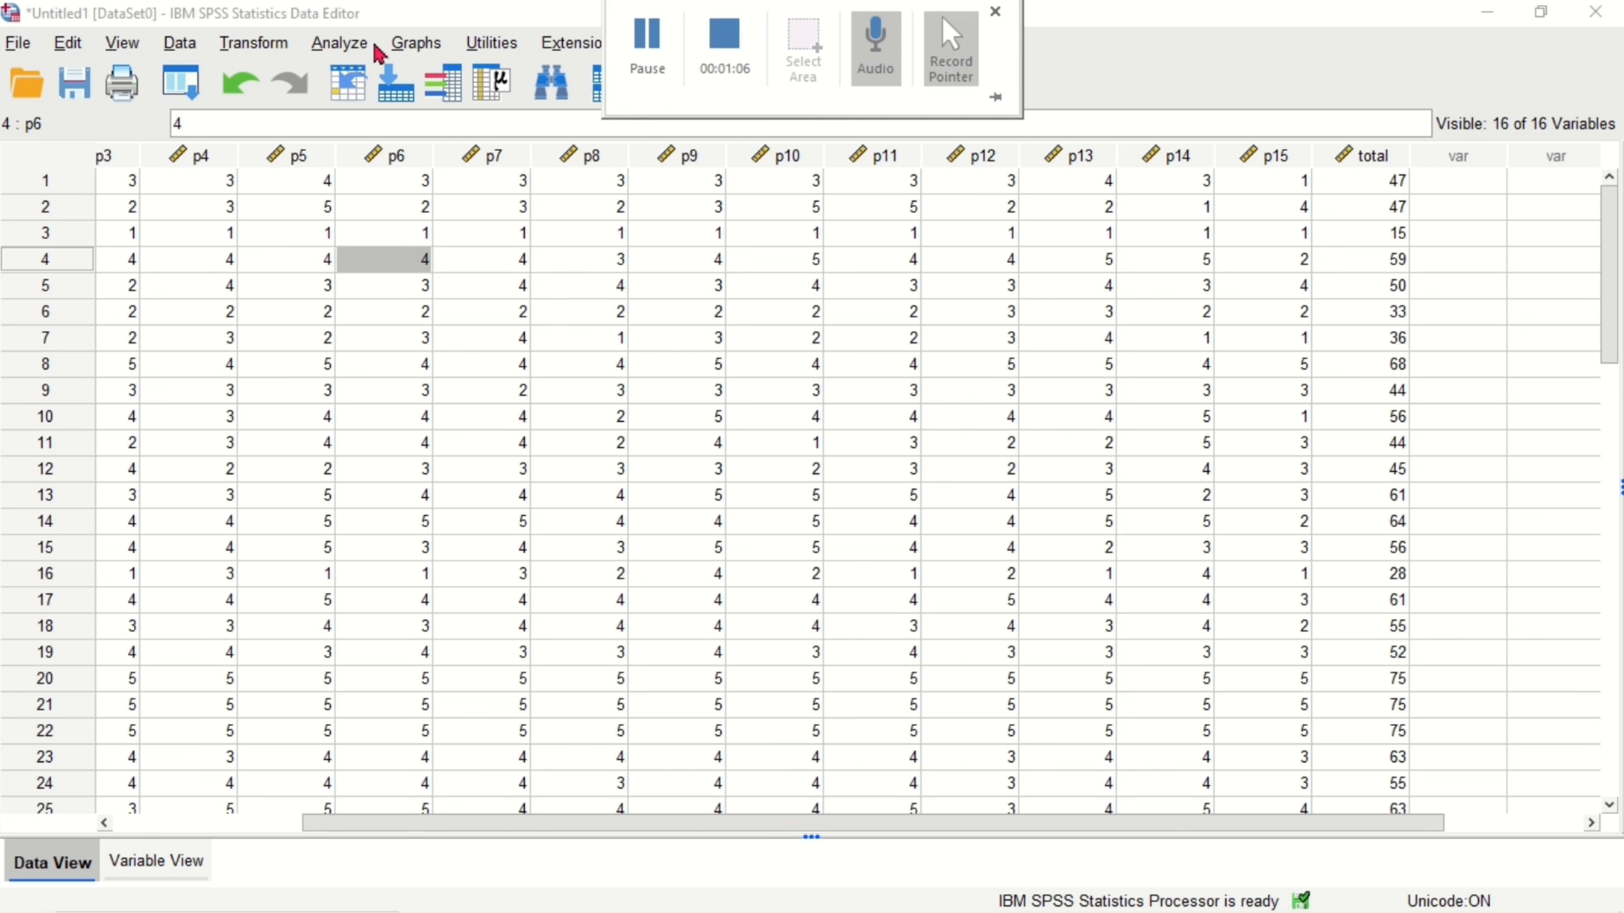
Step: Run a two-tailed bivariate Pearson correlation on all variables, p1 to p15 and total, with significant correlations flagged
{"action": "left_click", "coordinate": [342, 44]}
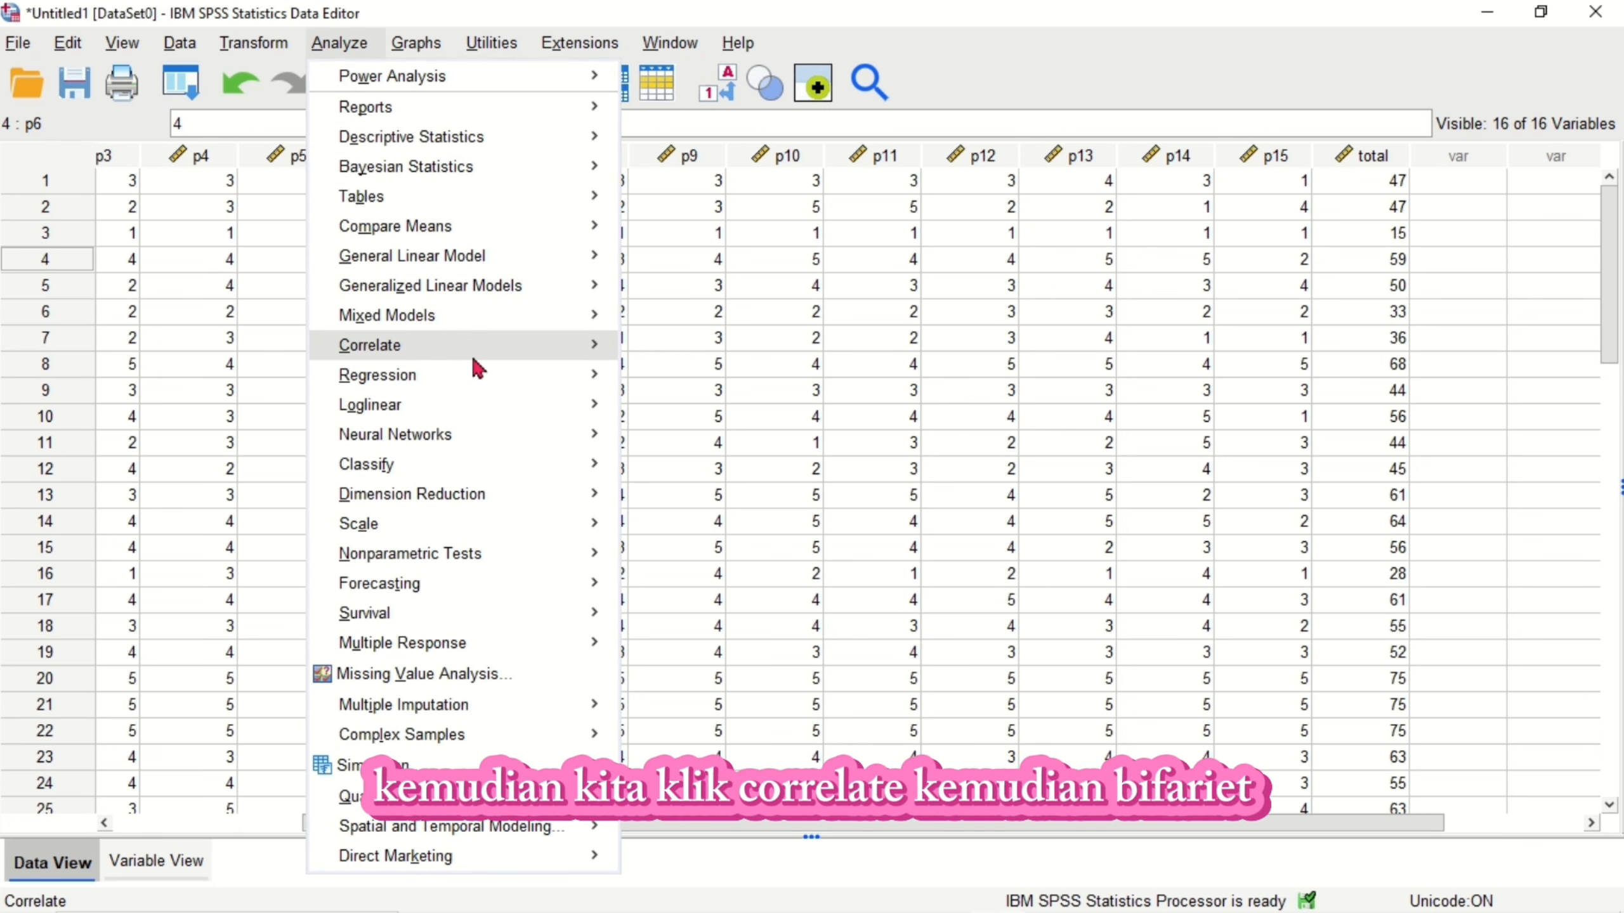
{"action": "mouse_move", "coordinate": [482, 356]}
{"action": "left_click", "coordinate": [725, 370]}
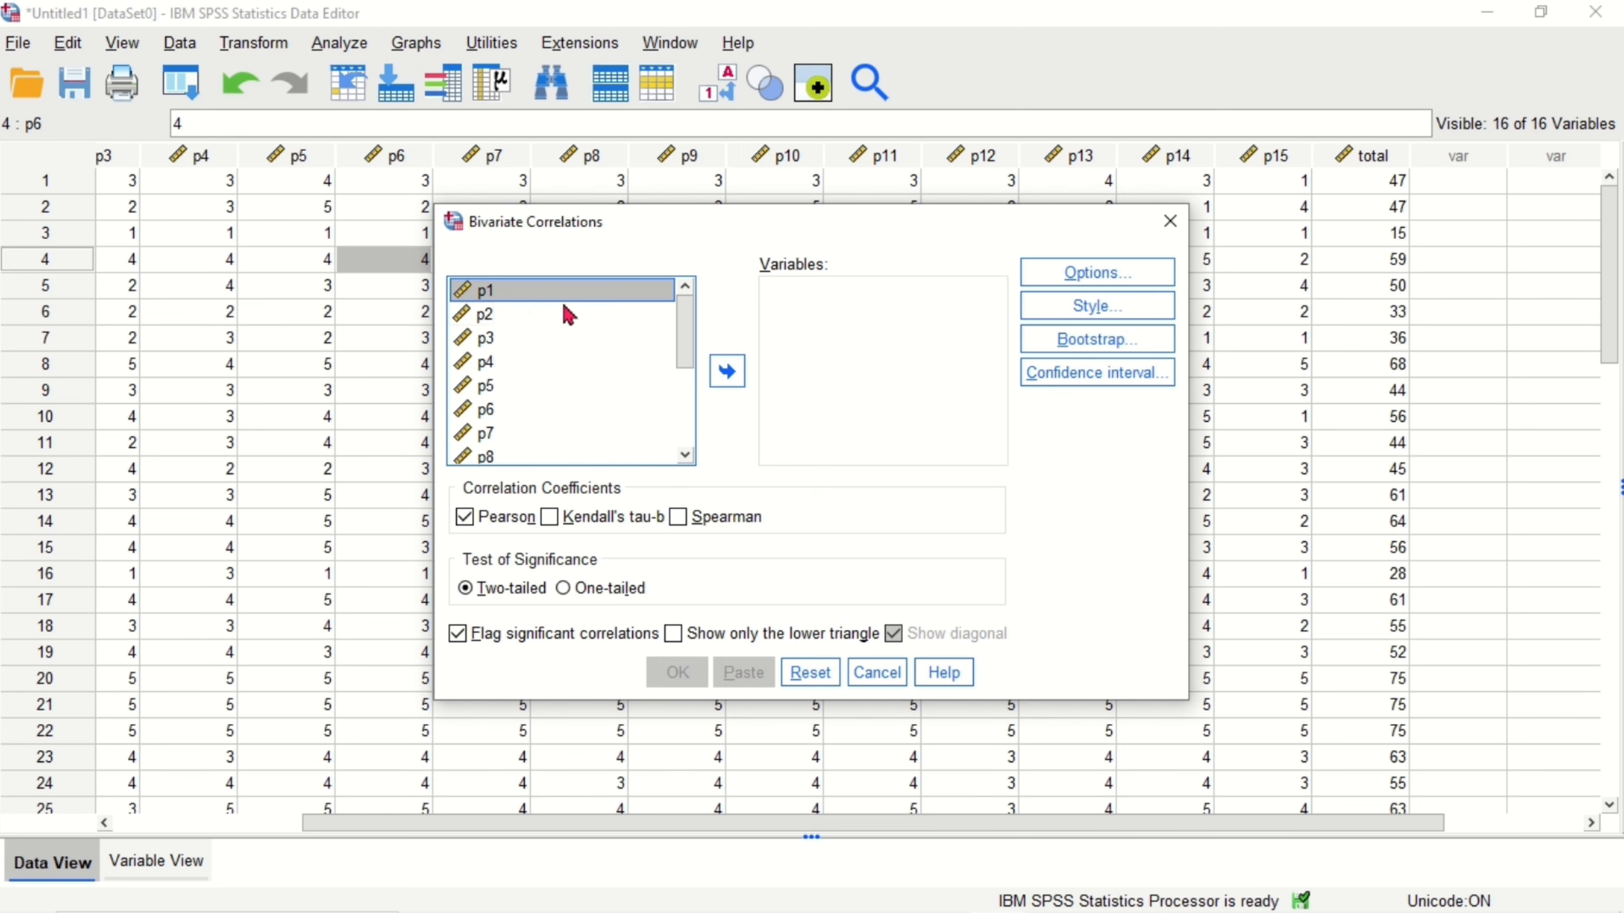
{"action": "key", "text": "ctrl+a"}
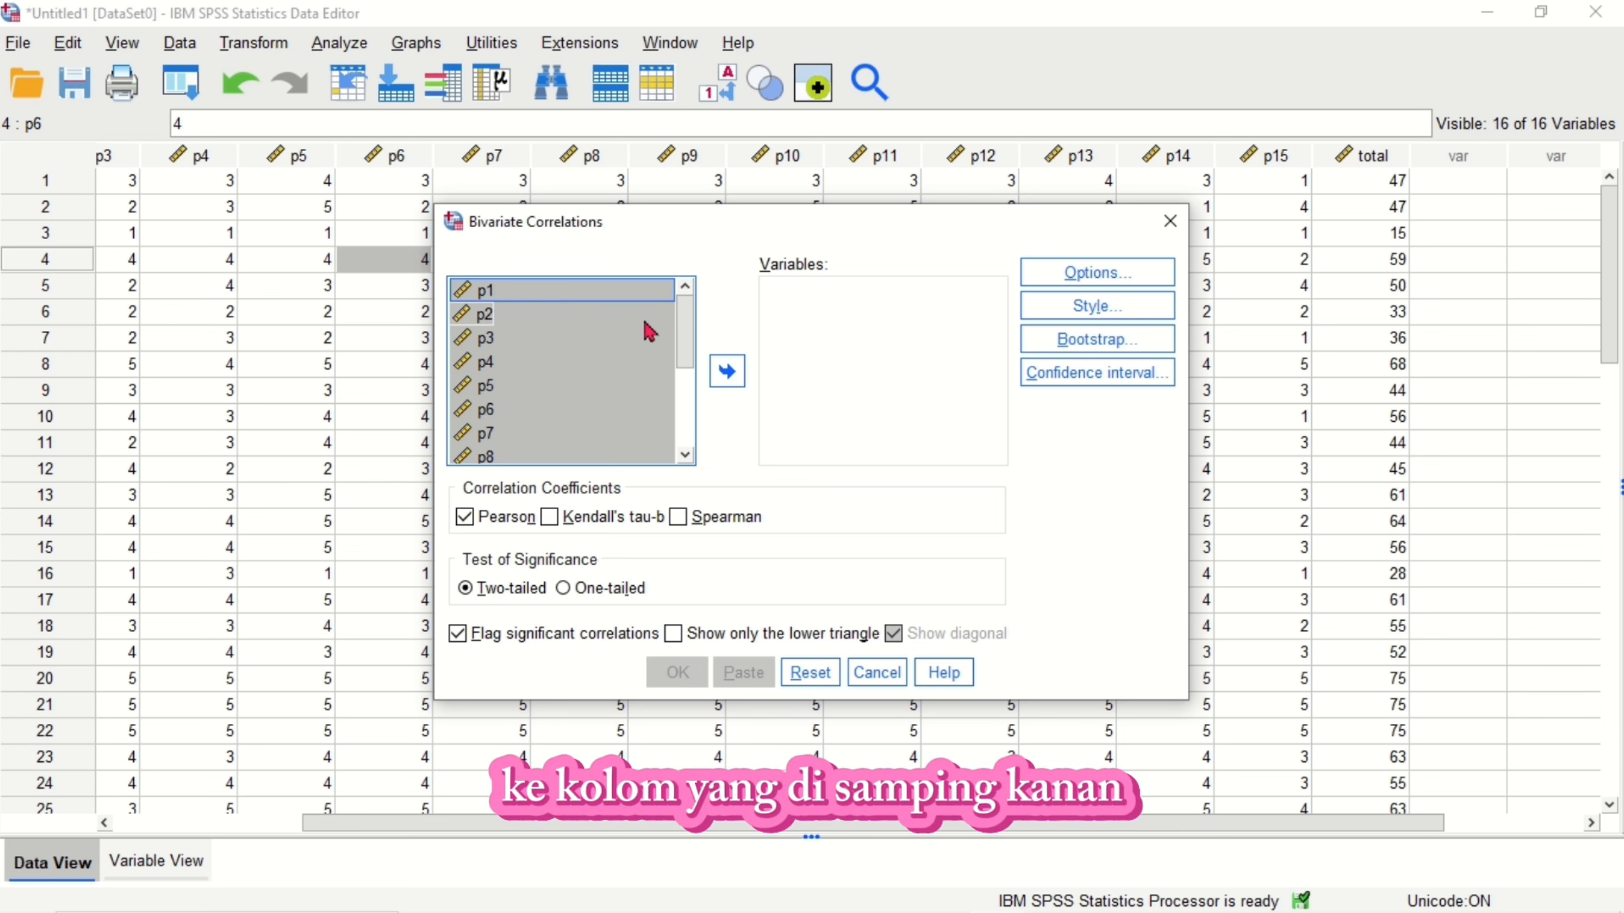
{"action": "left_click", "coordinate": [722, 375]}
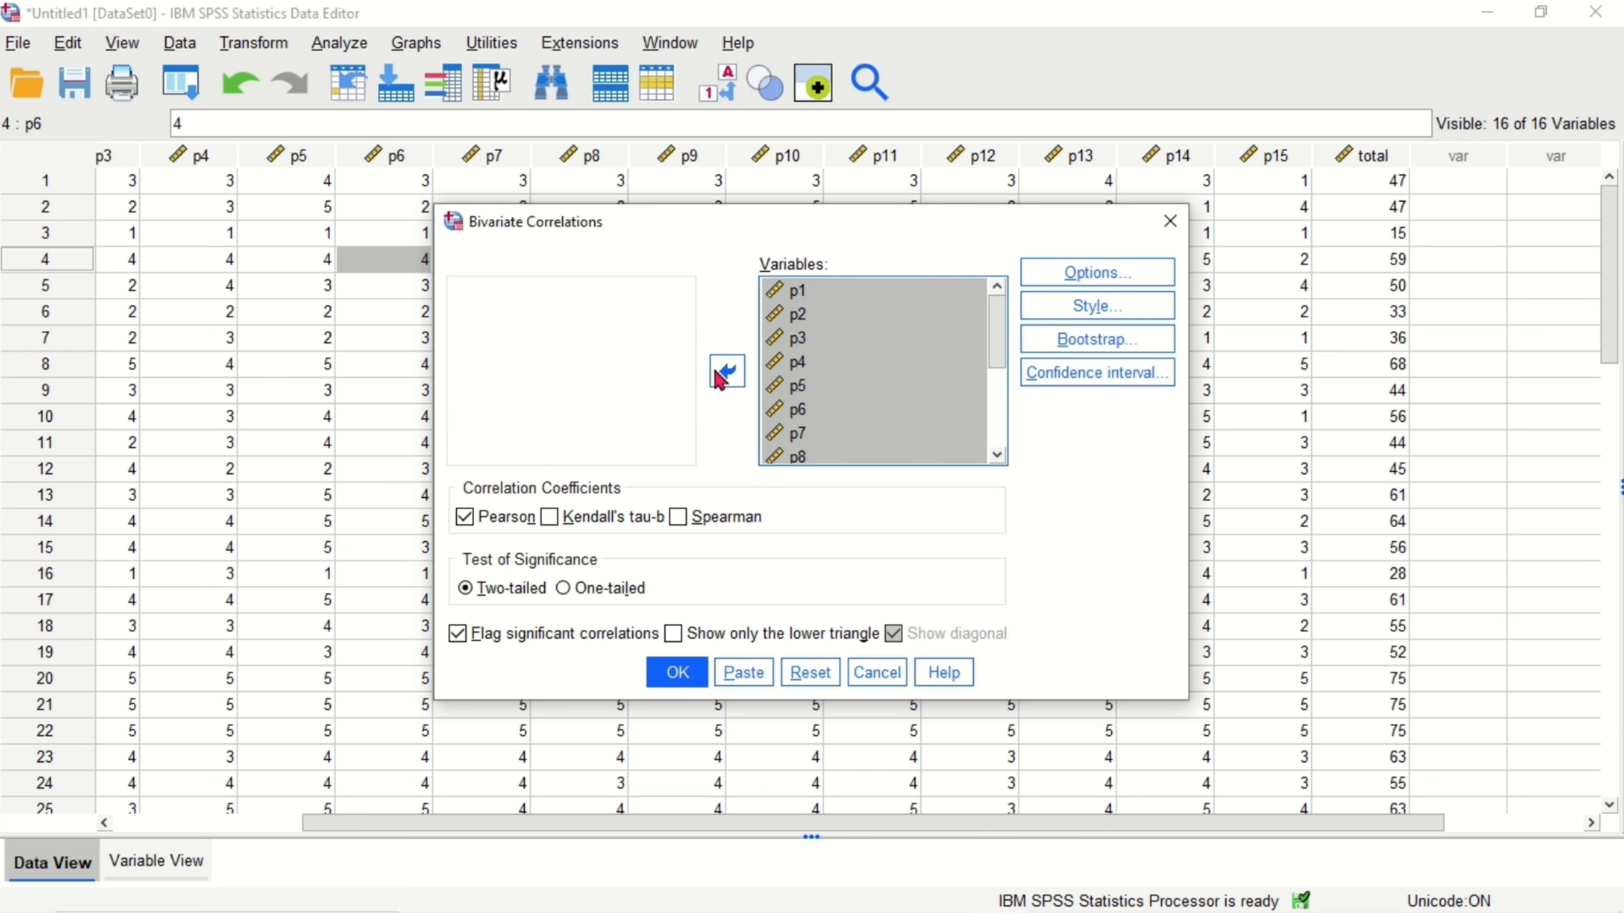
{"action": "mouse_move", "coordinate": [650, 51]}
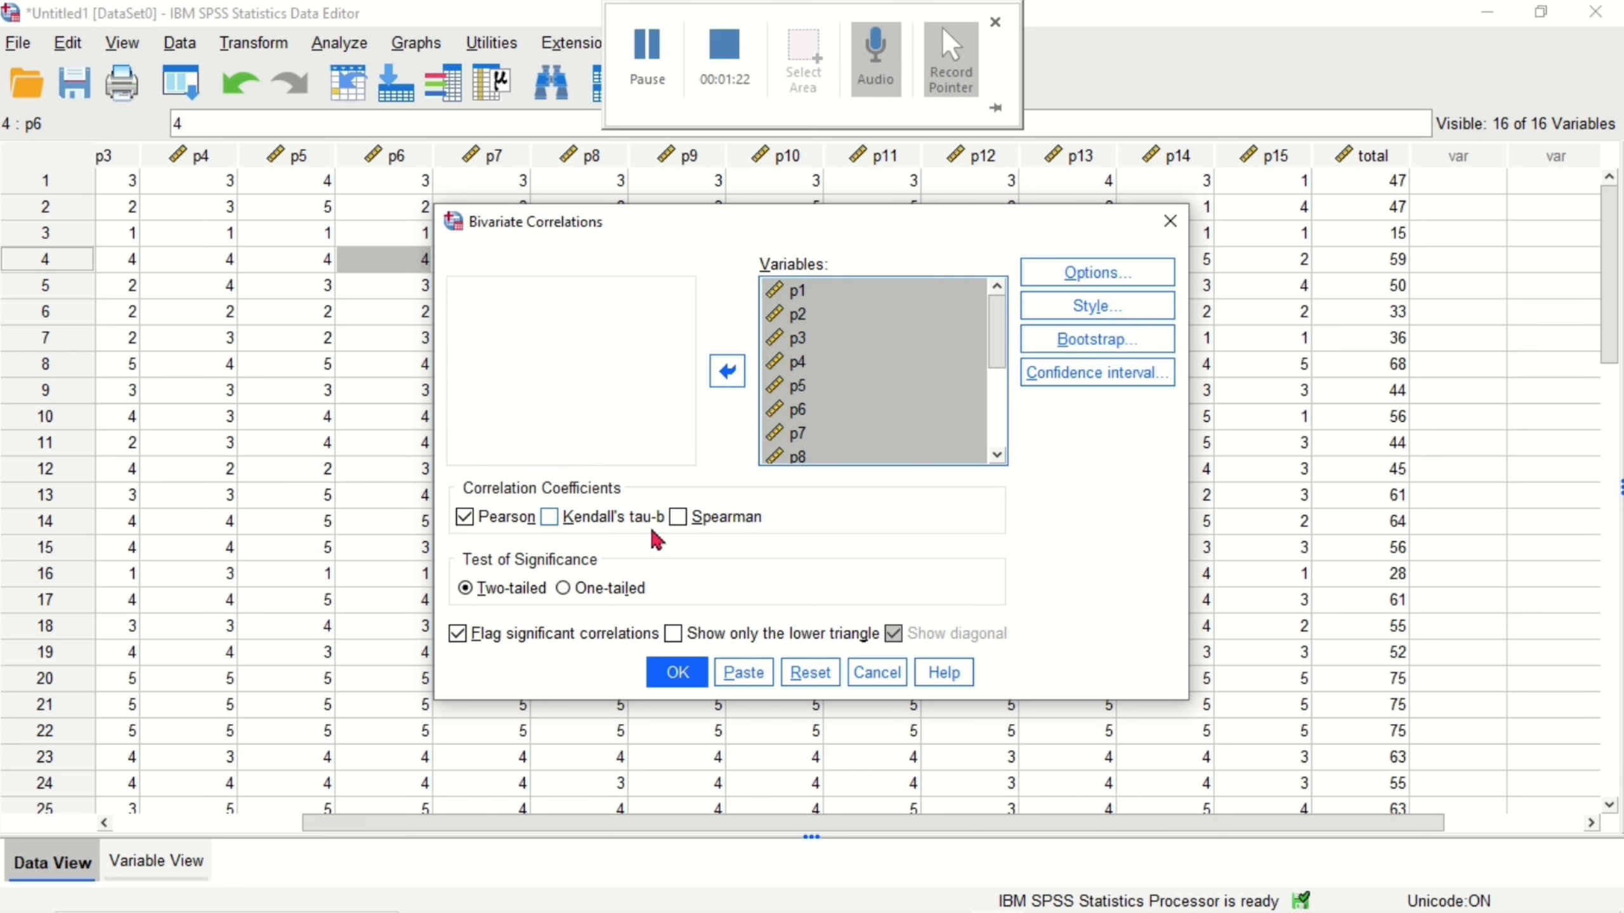
{"action": "left_click", "coordinate": [676, 672]}
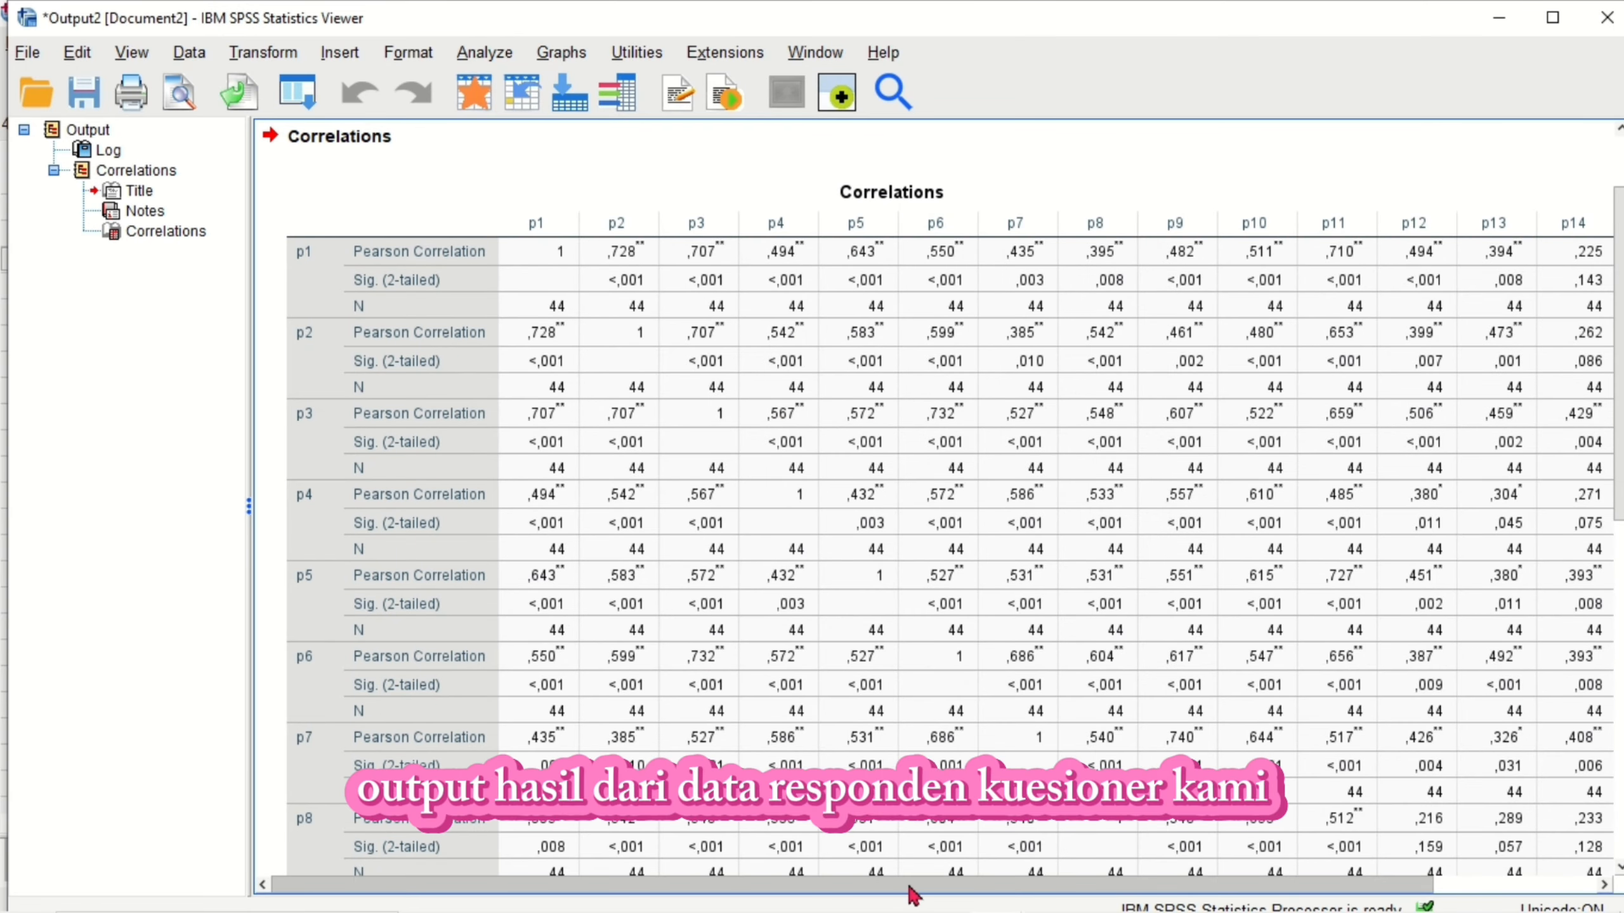
Step: Examine the Correlations table for the Pearson and significance values of each question from p1 to p15 against total
{"action": "left_click_drag", "start_coordinate": [914, 888], "coordinate": [1235, 890]}
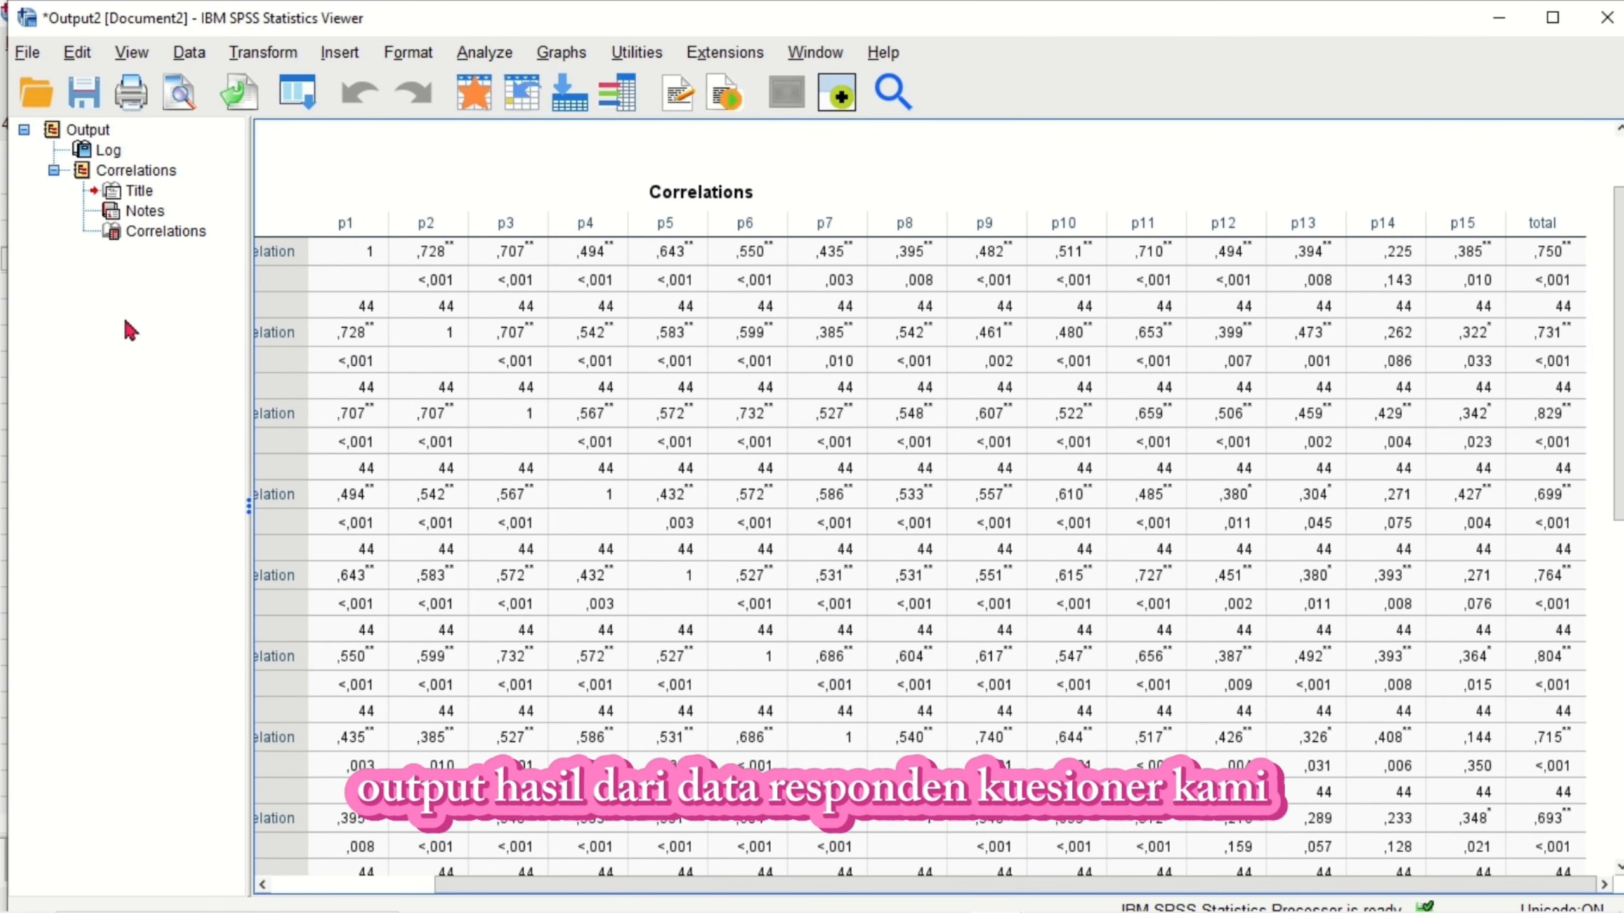
{"action": "left_click", "coordinate": [655, 78]}
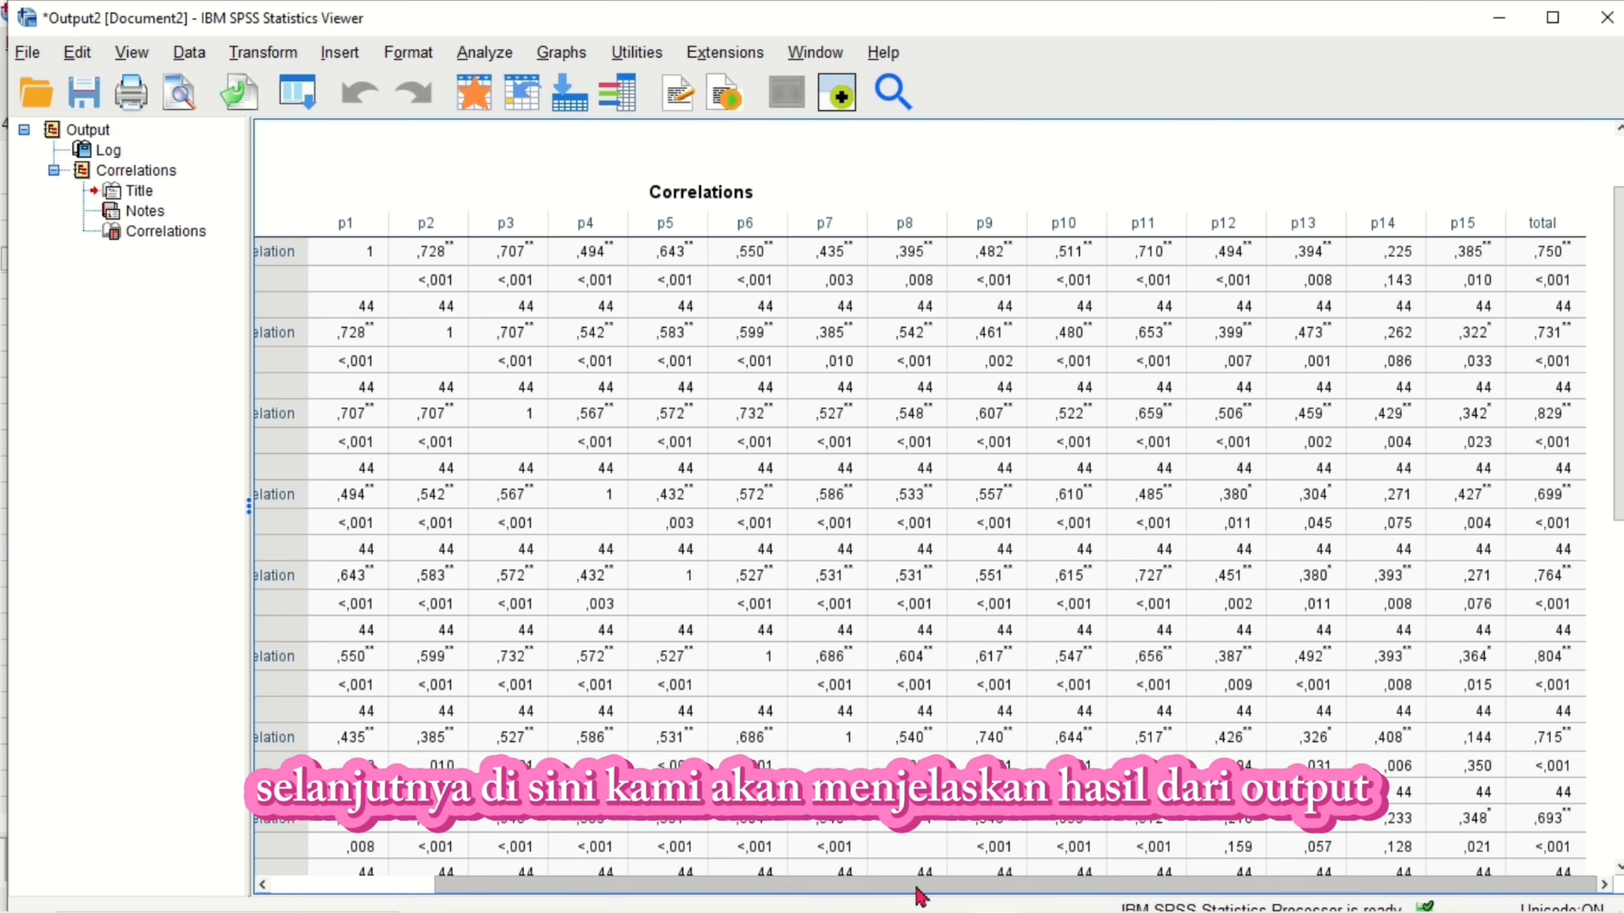
{"action": "mouse_move", "coordinate": [919, 892]}
{"action": "left_mouse_down"}
{"action": "mouse_move", "coordinate": [727, 888]}
{"action": "mouse_move", "coordinate": [892, 890]}
{"action": "left_mouse_up"}
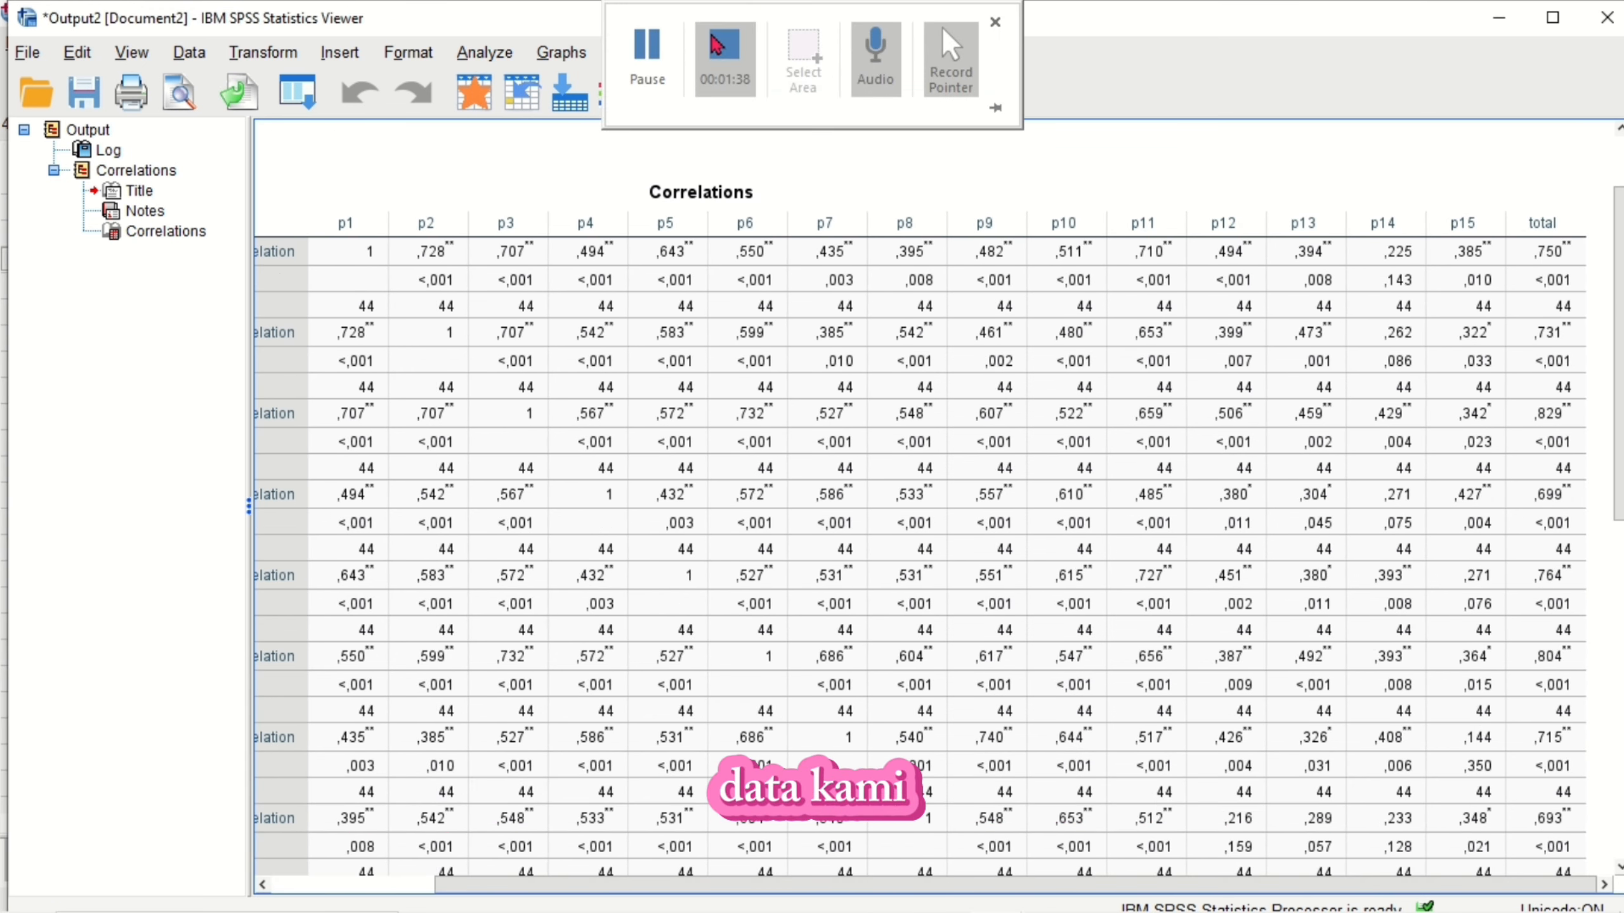
{"action": "left_click", "coordinate": [645, 77]}
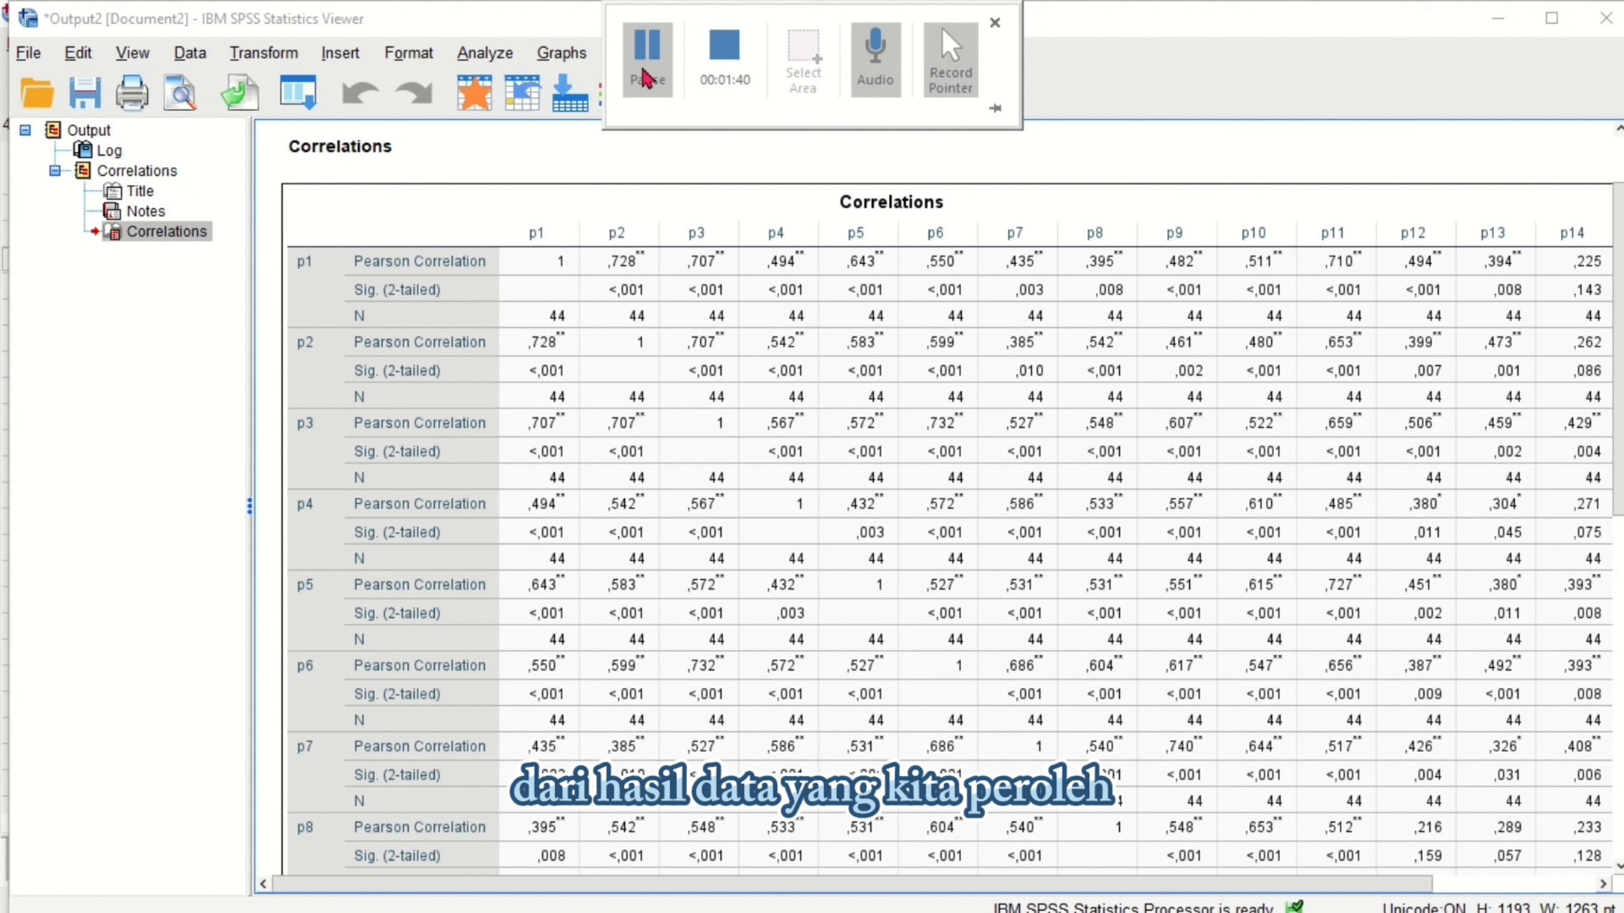
{"action": "left_click", "coordinate": [645, 76]}
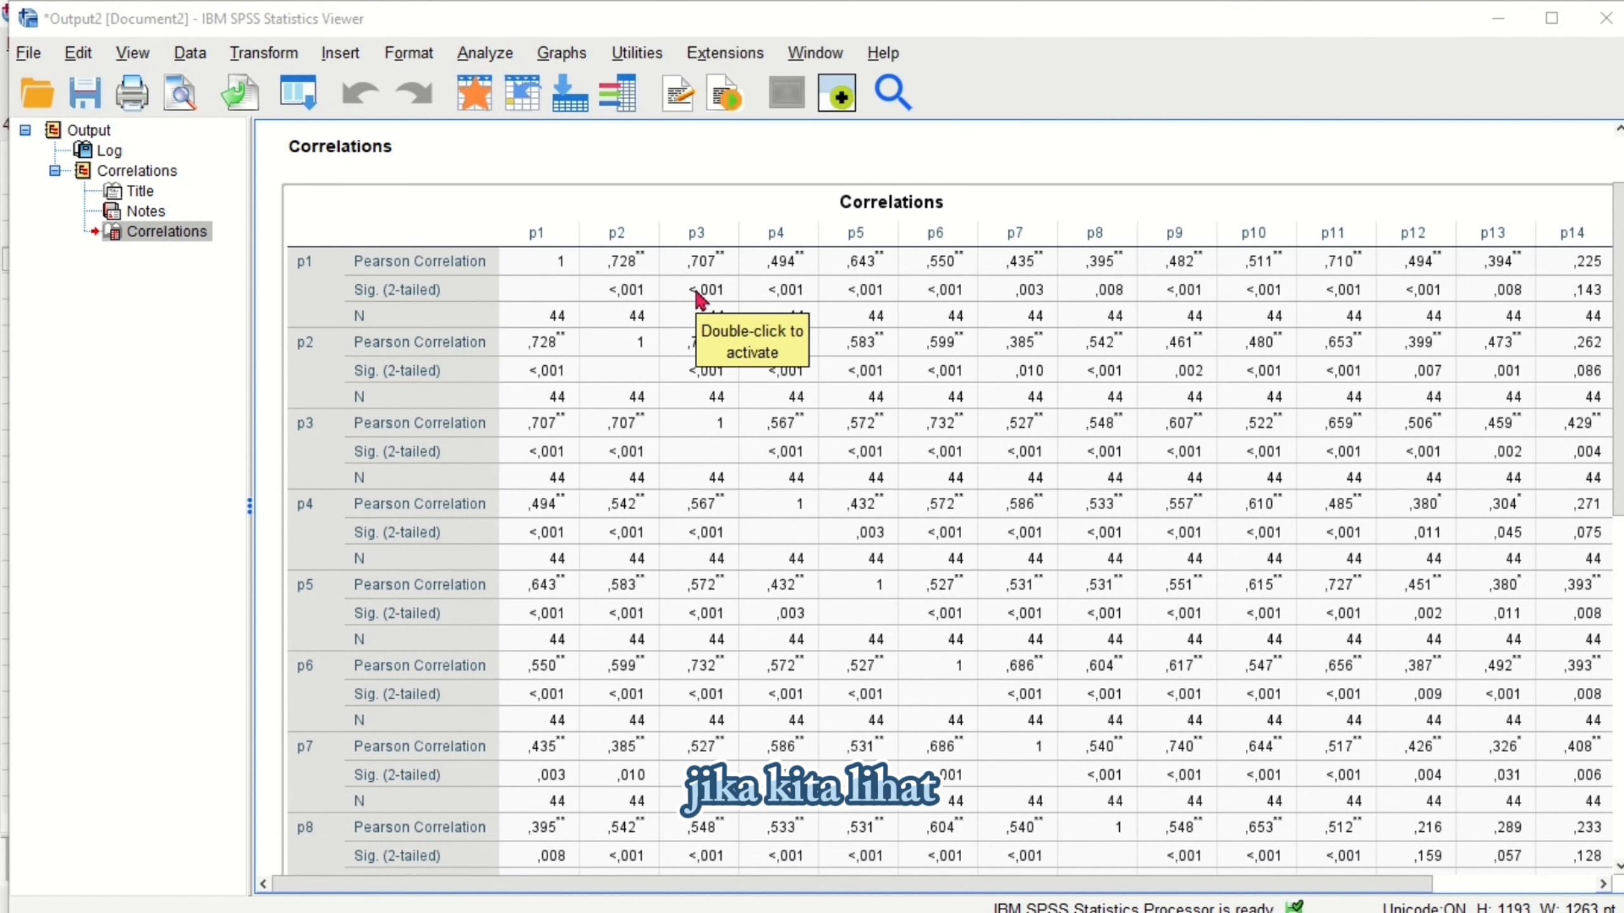
{"action": "scroll", "coordinate": [464, 300], "scroll_direction": "down", "scroll_amount": 10}
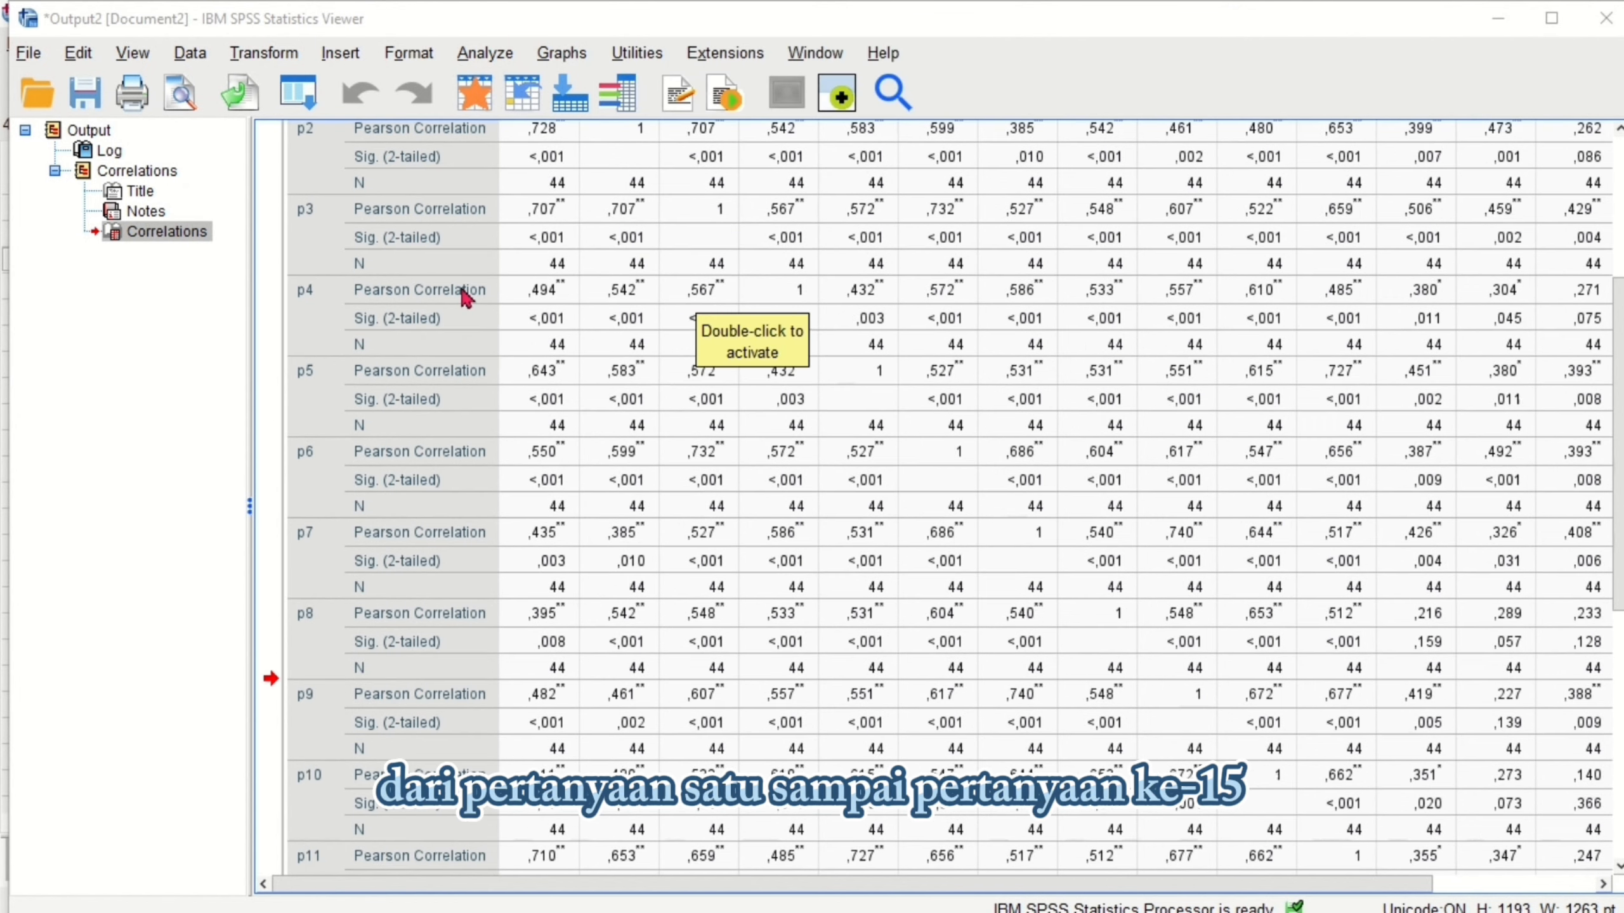
{"action": "scroll", "coordinate": [454, 291], "scroll_direction": "up", "scroll_amount": 10}
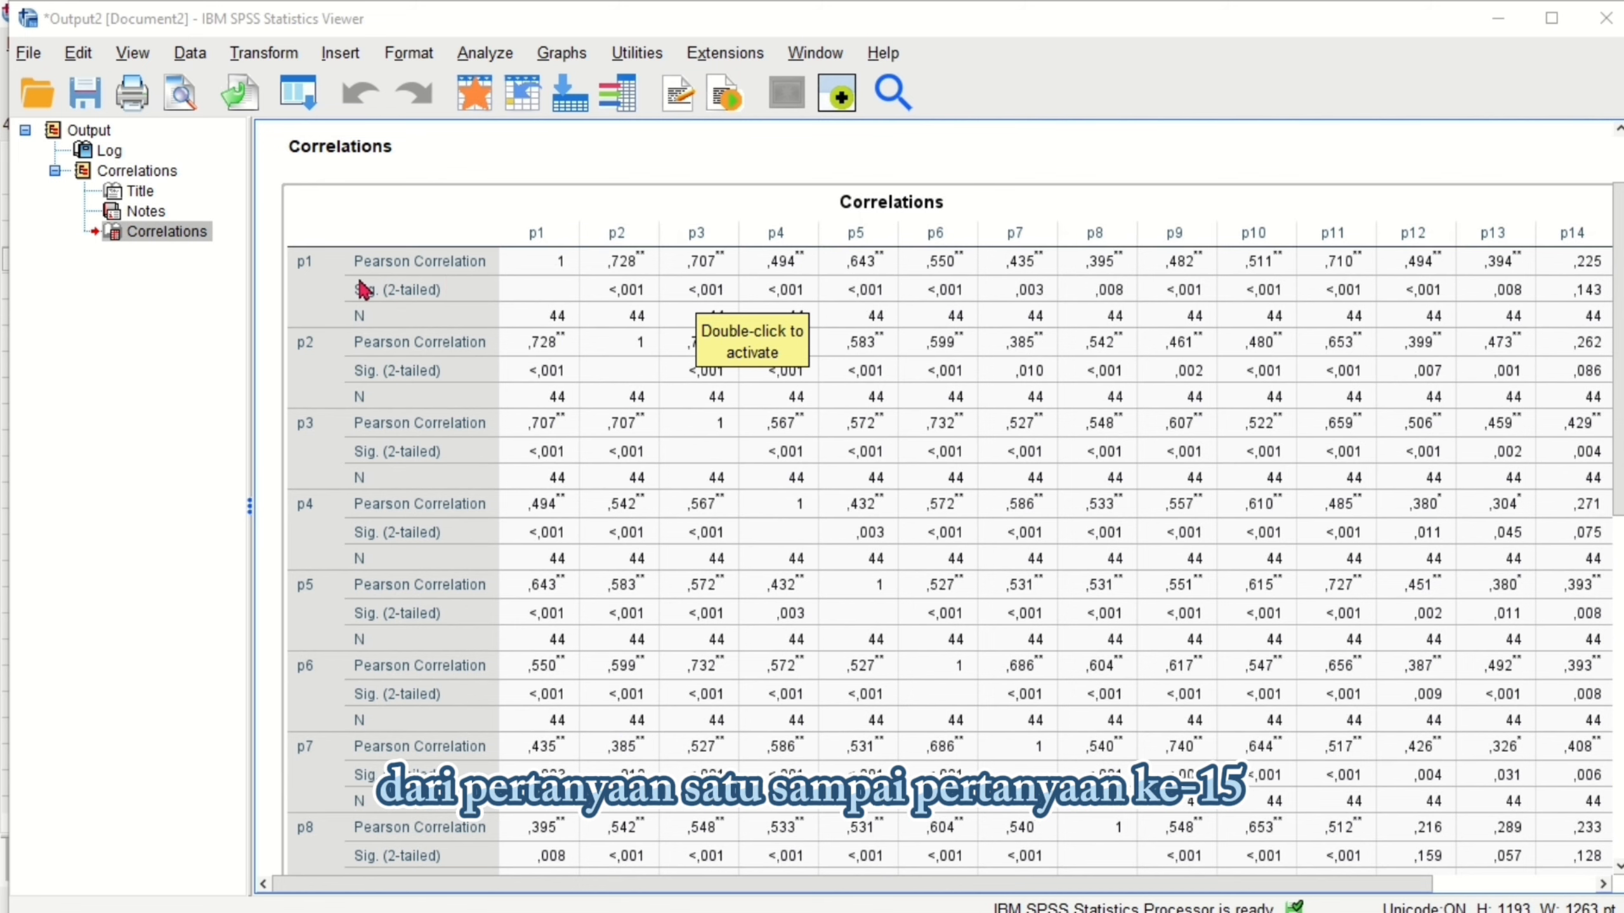
{"action": "scroll", "coordinate": [350, 294], "scroll_direction": "down", "scroll_amount": 8}
{"action": "scroll", "coordinate": [350, 294], "scroll_direction": "down", "scroll_amount": 3}
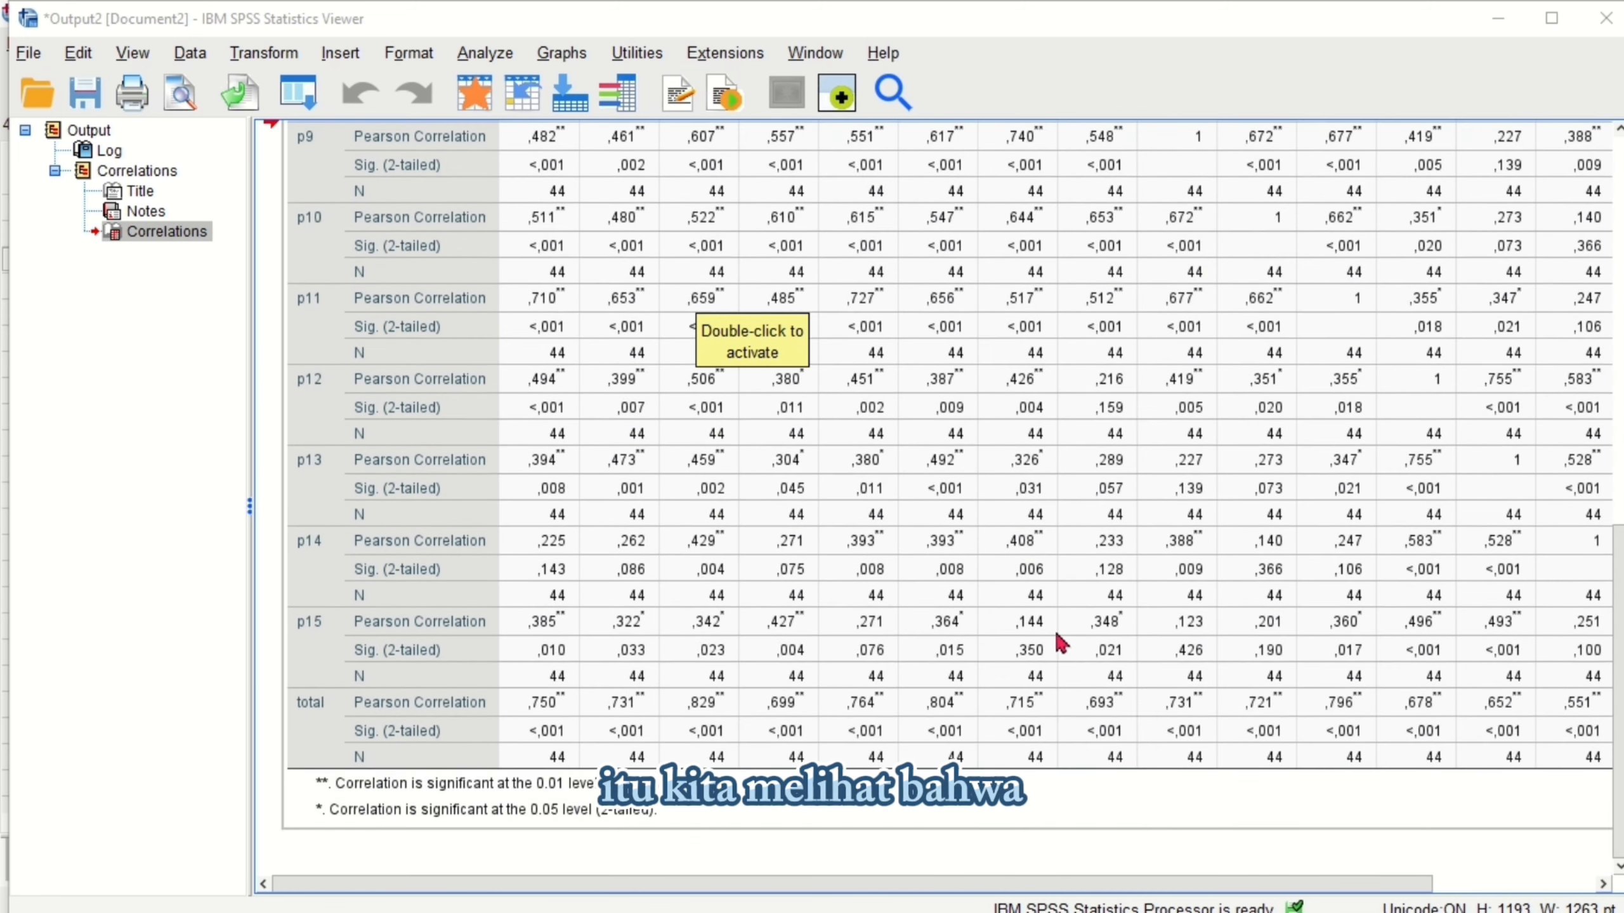
{"action": "scroll", "coordinate": [1062, 633], "scroll_direction": "up", "scroll_amount": 10}
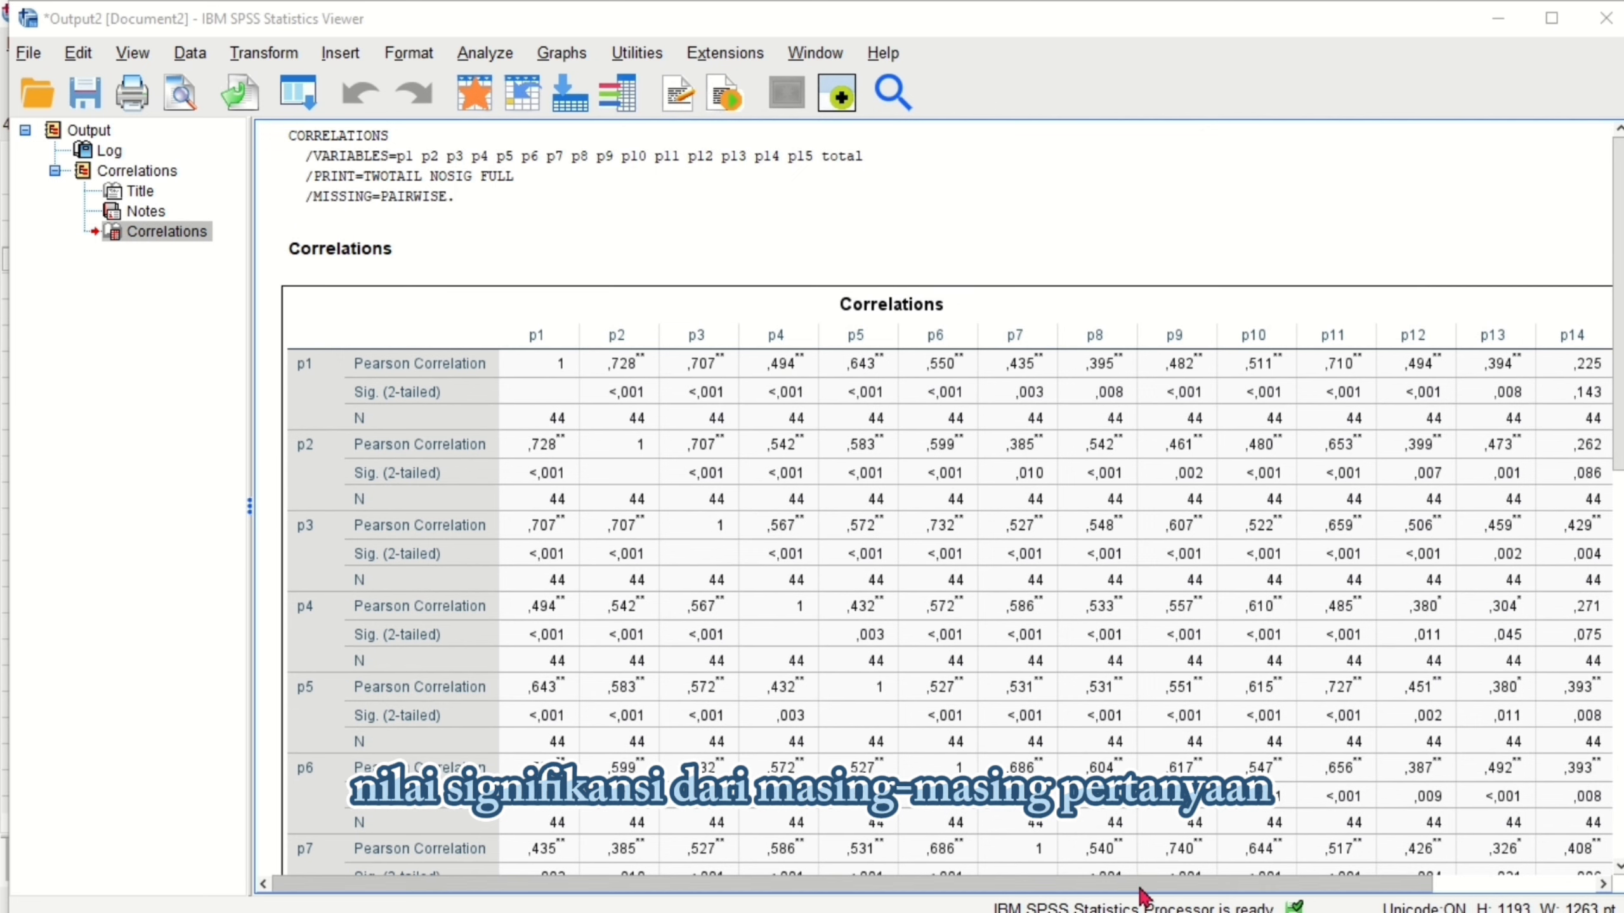
{"action": "left_click_drag", "start_coordinate": [1144, 889], "coordinate": [1409, 891]}
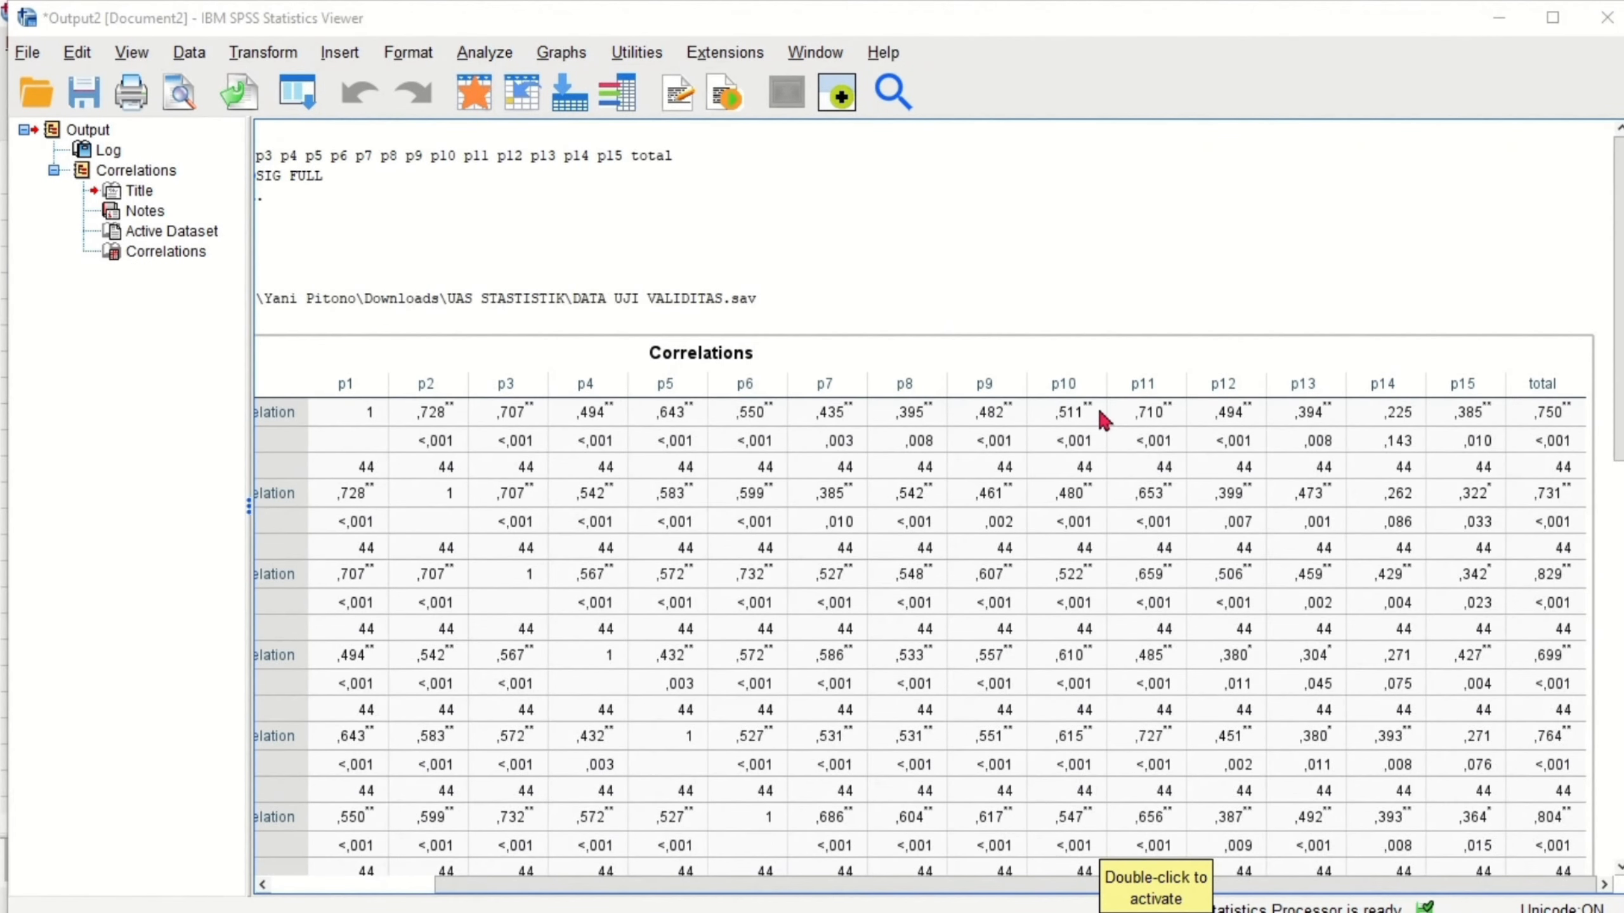
{"action": "scroll", "coordinate": [1098, 409], "scroll_direction": "down", "scroll_amount": 3}
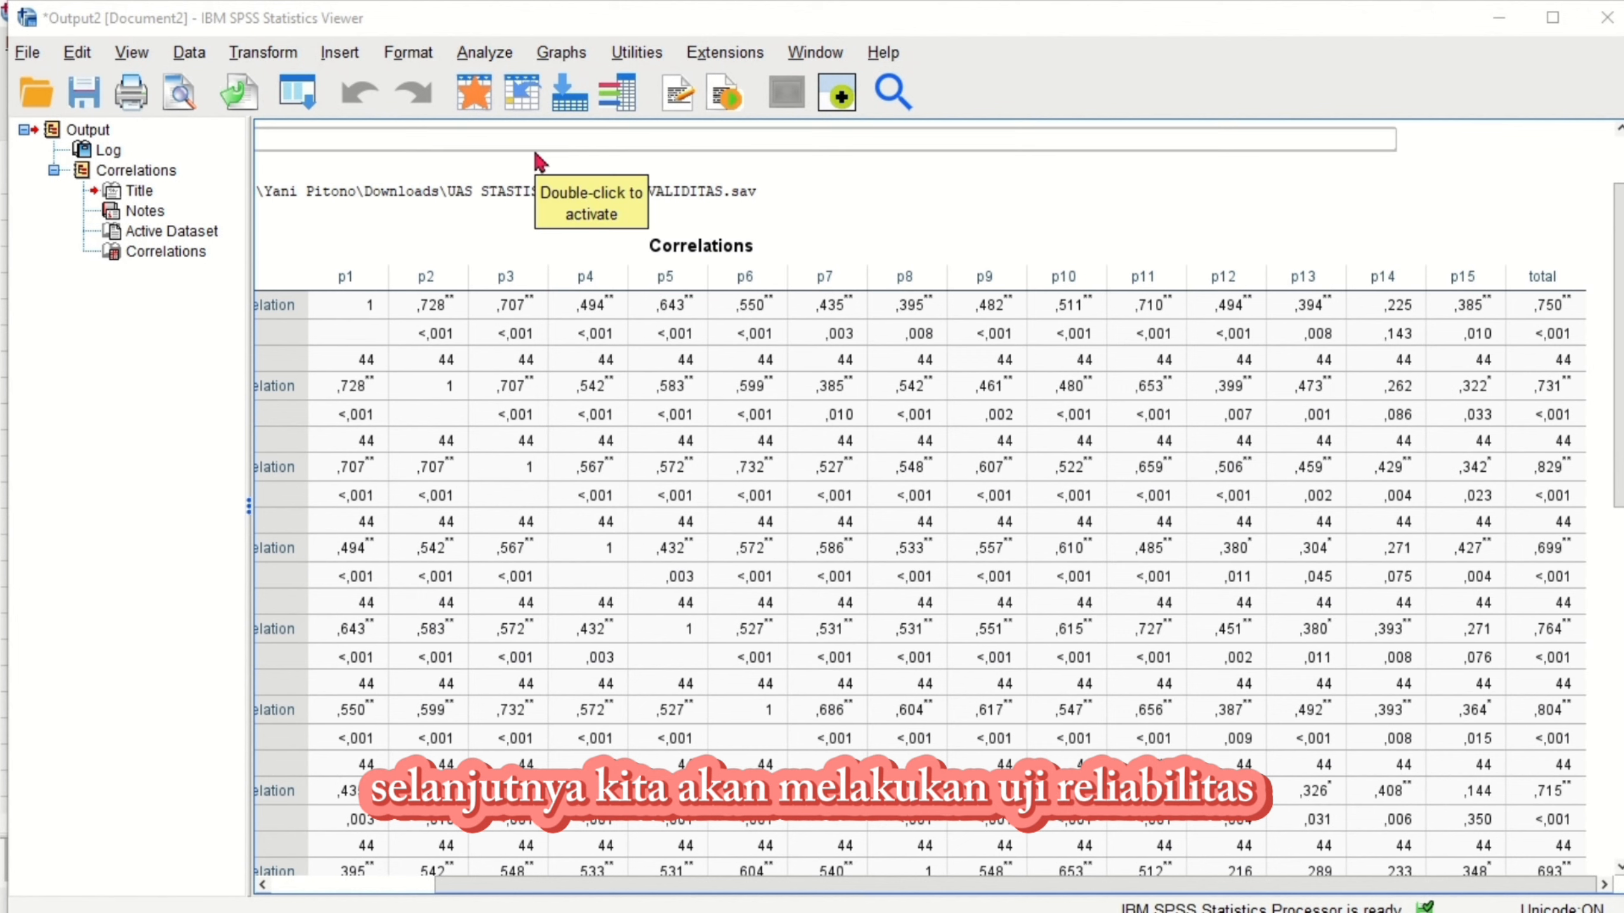
Step: Start a Reliability Analysis and add all variables, p1 to p15 and total, as items
{"action": "left_click", "coordinate": [493, 57]}
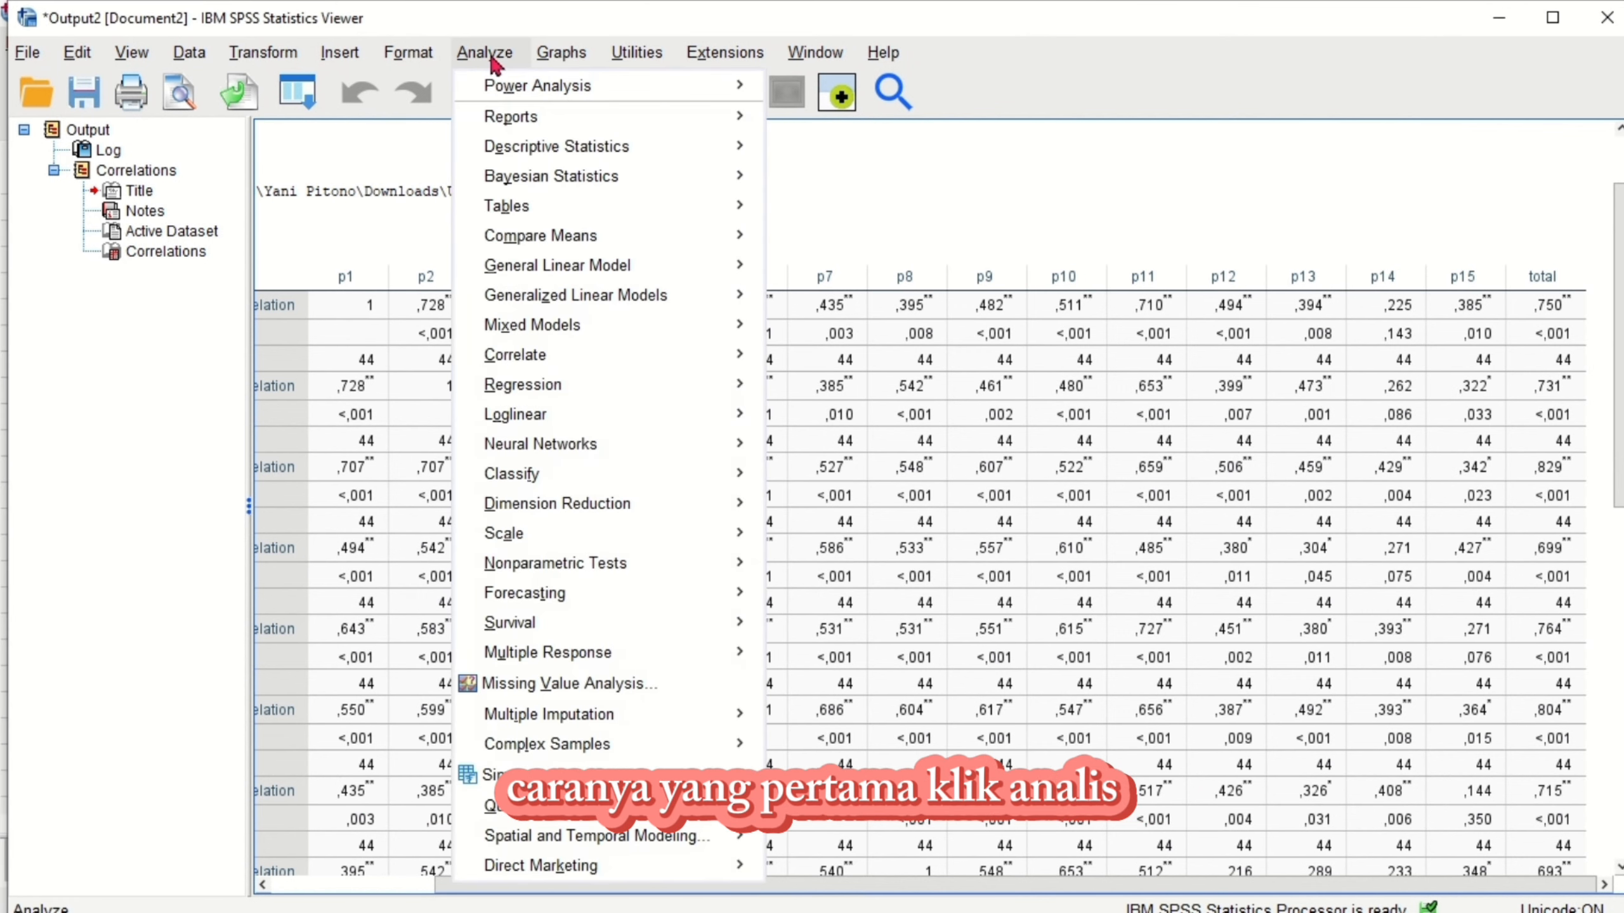
{"action": "mouse_move", "coordinate": [540, 240]}
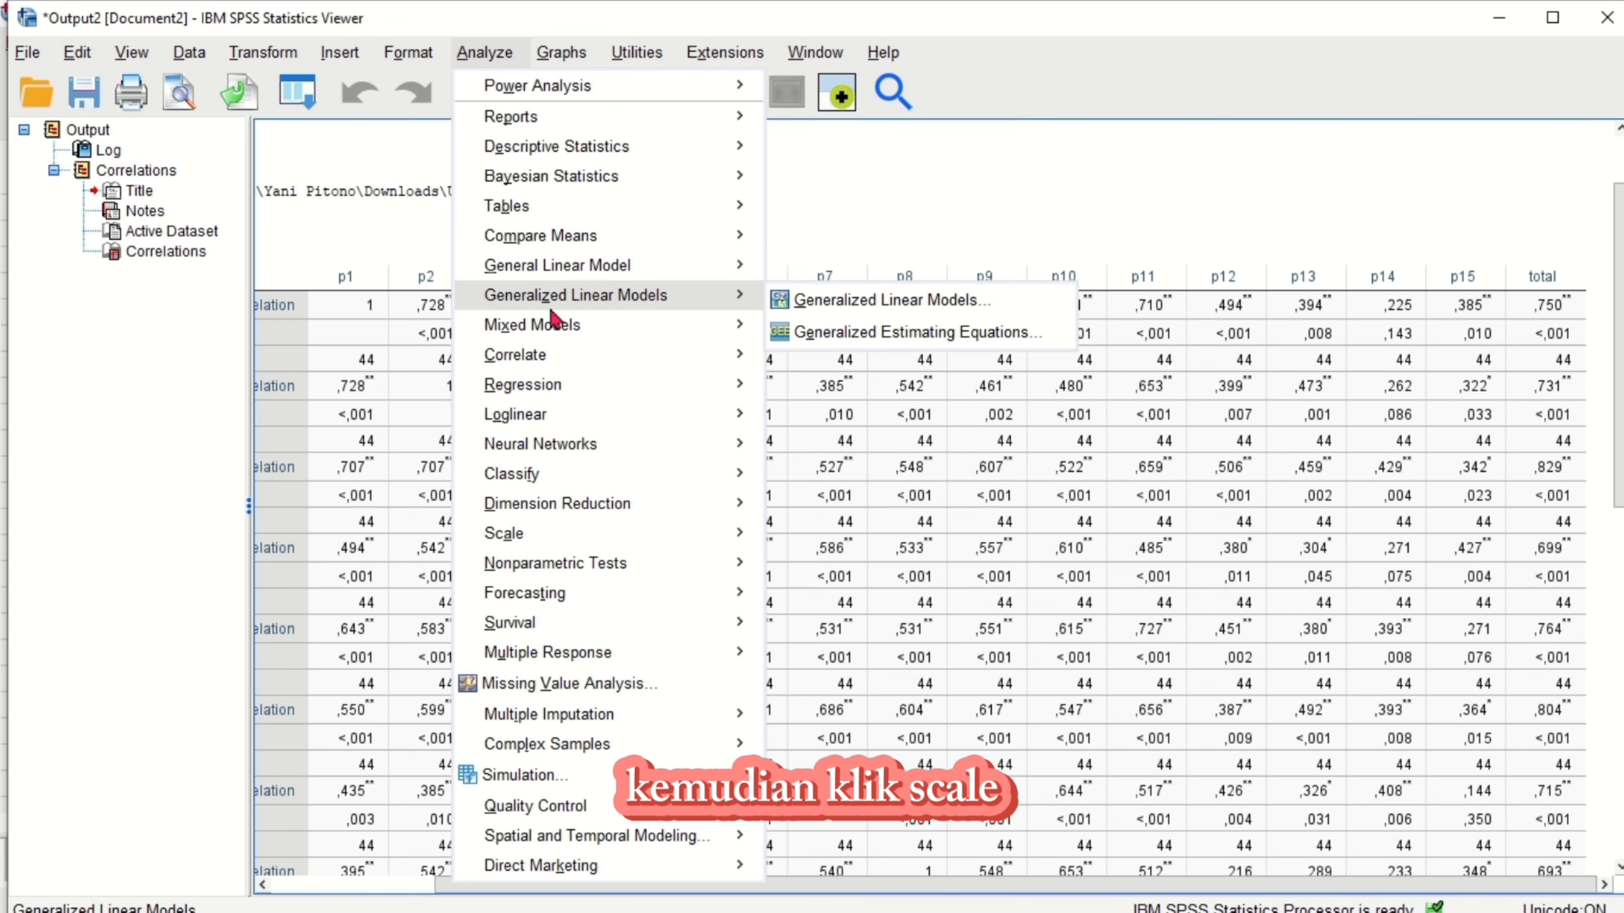
{"action": "mouse_move", "coordinate": [604, 543]}
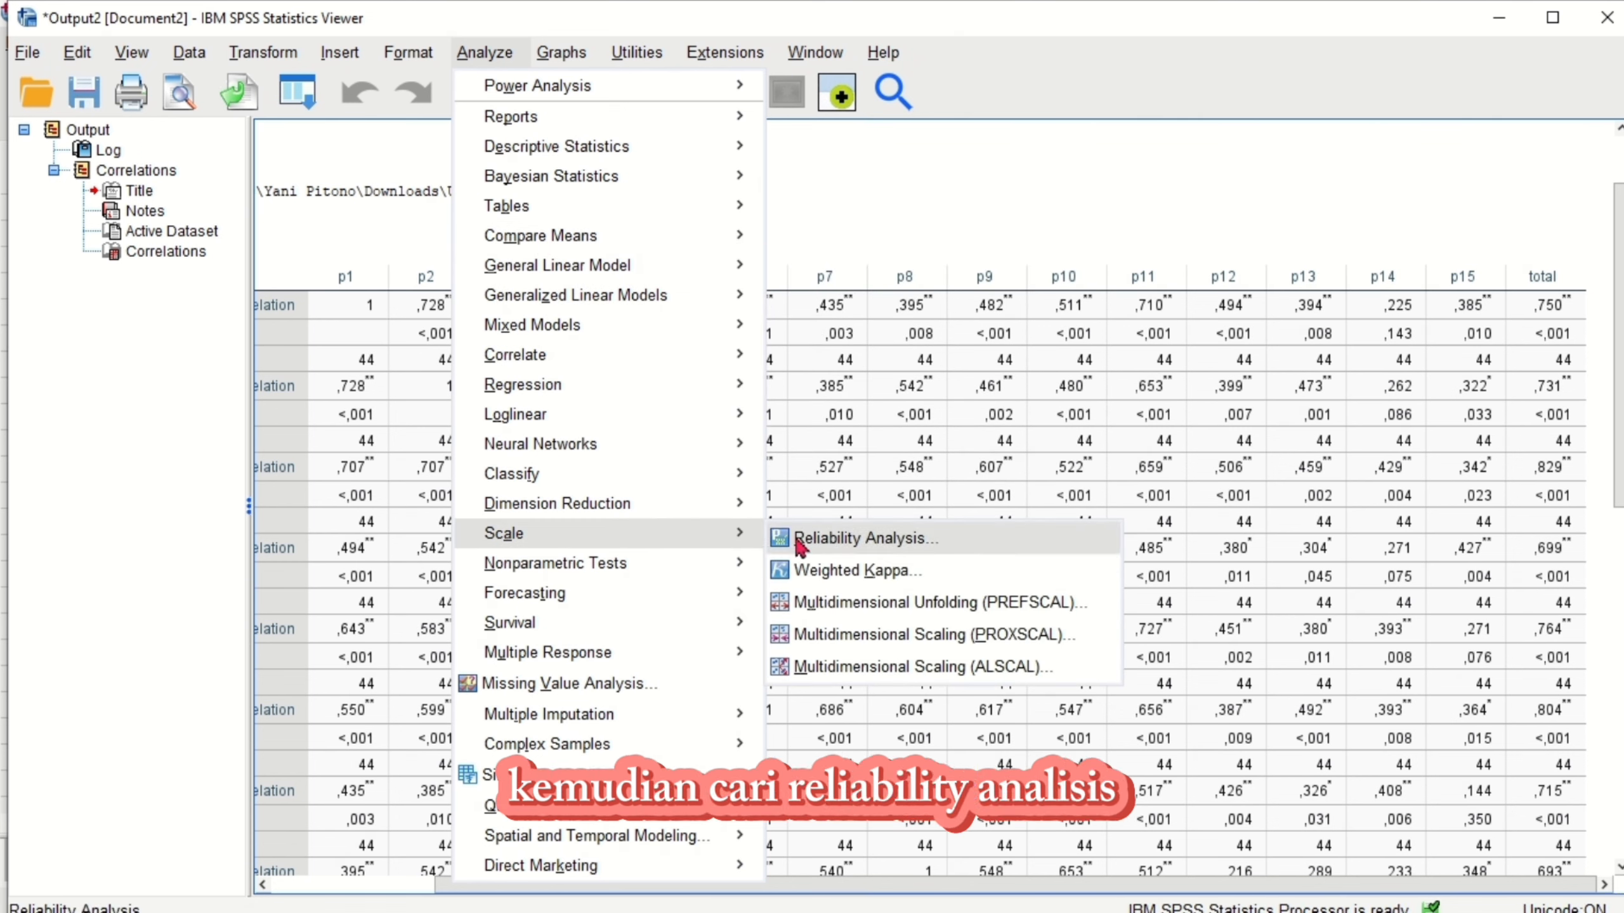
{"action": "left_click", "coordinate": [828, 544]}
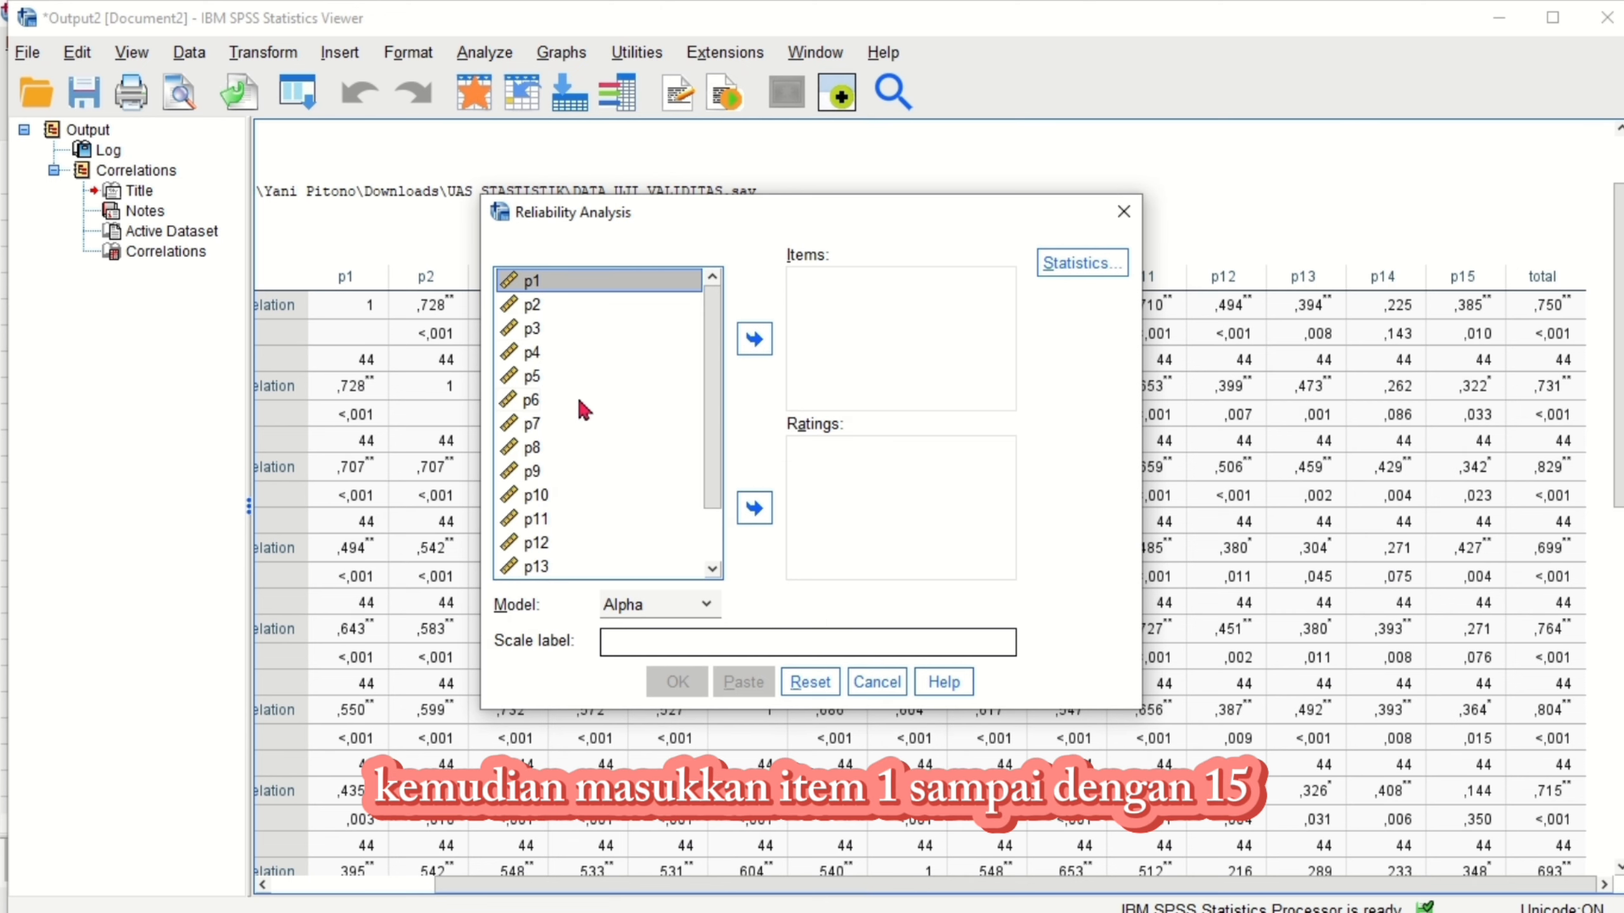
{"action": "key", "text": "ctrl+a"}
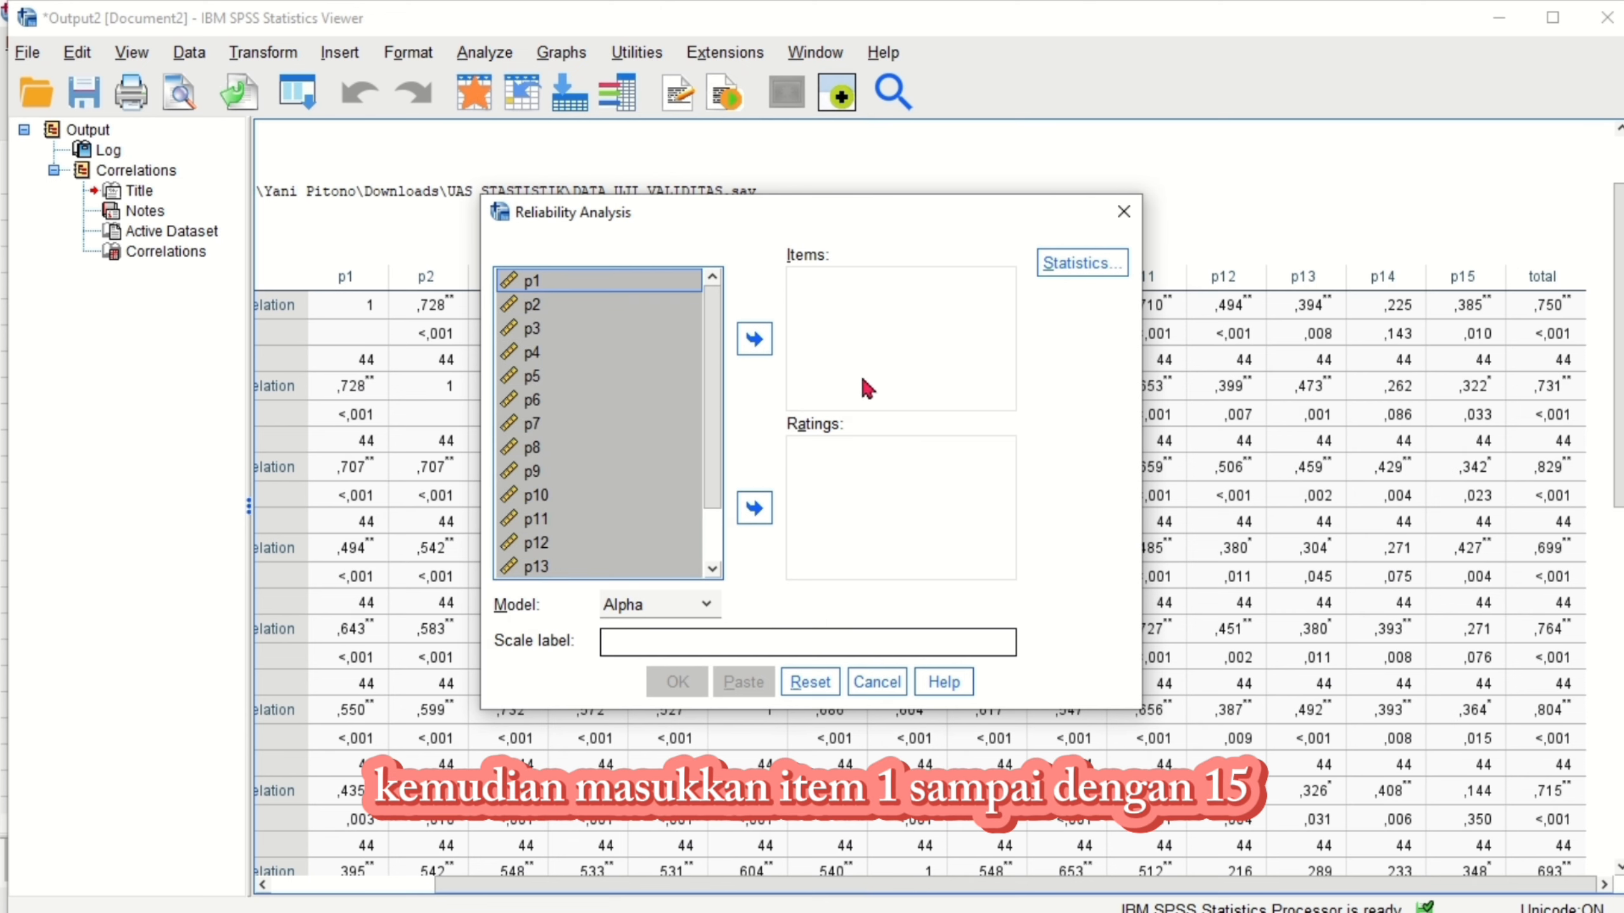
{"action": "left_click", "coordinate": [762, 339]}
Step: Remove total from the items, run the Alpha reliability analysis on p1 to p15, and inspect the Case Processing Summary
{"action": "scroll", "coordinate": [712, 434], "scroll_direction": "down", "scroll_amount": 1}
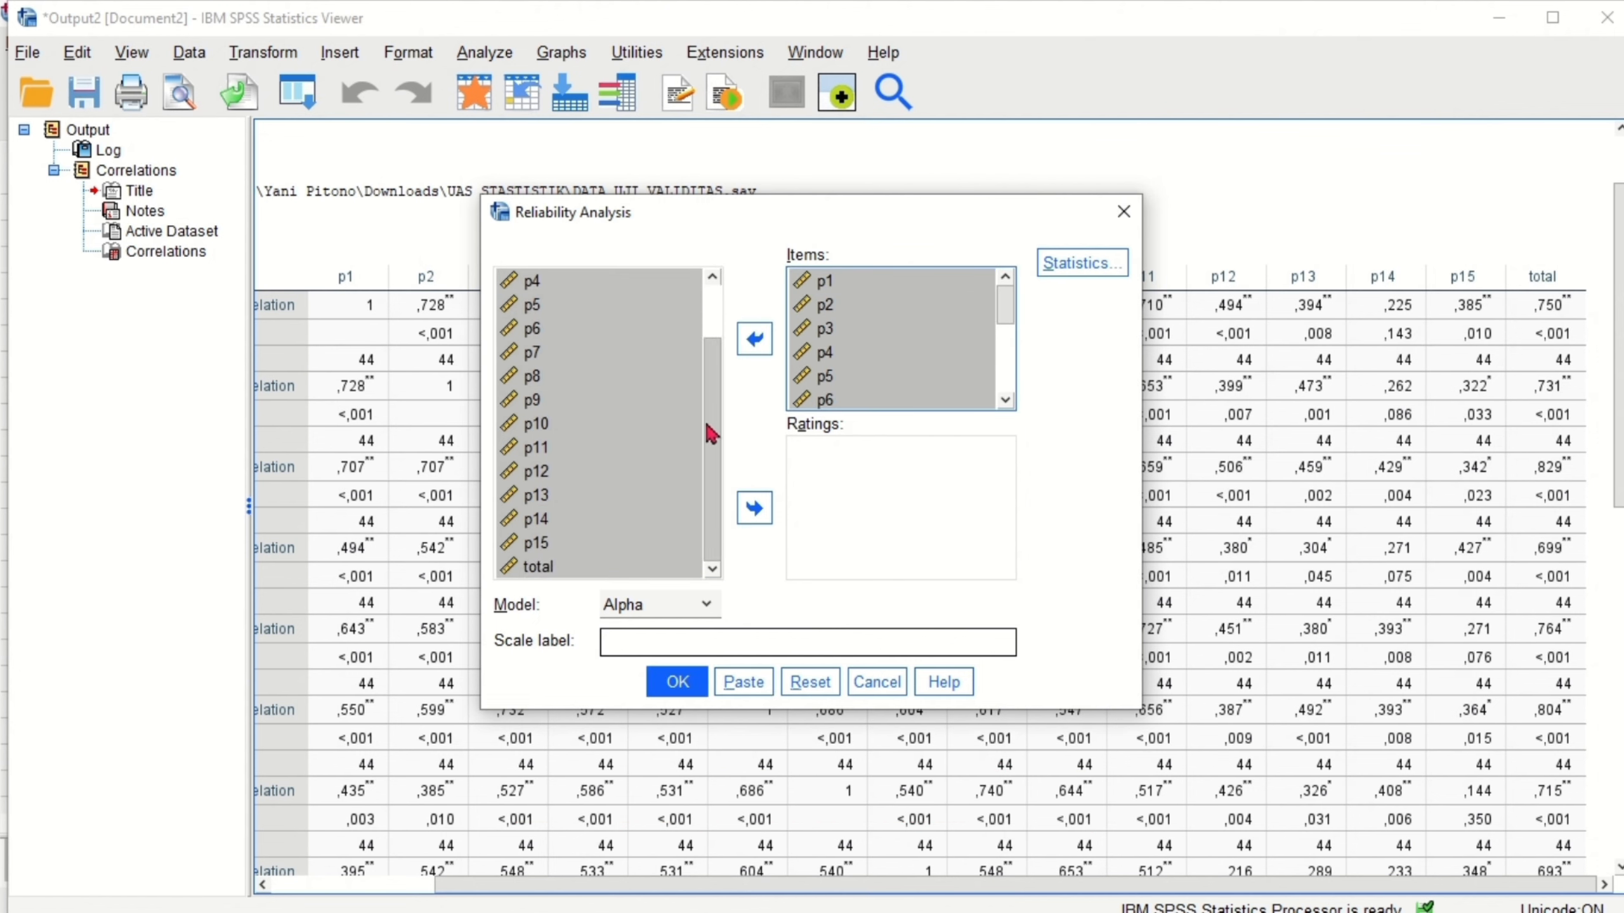
{"action": "left_click", "coordinate": [962, 355]}
{"action": "left_click_drag", "start_coordinate": [1007, 311], "coordinate": [1007, 384]}
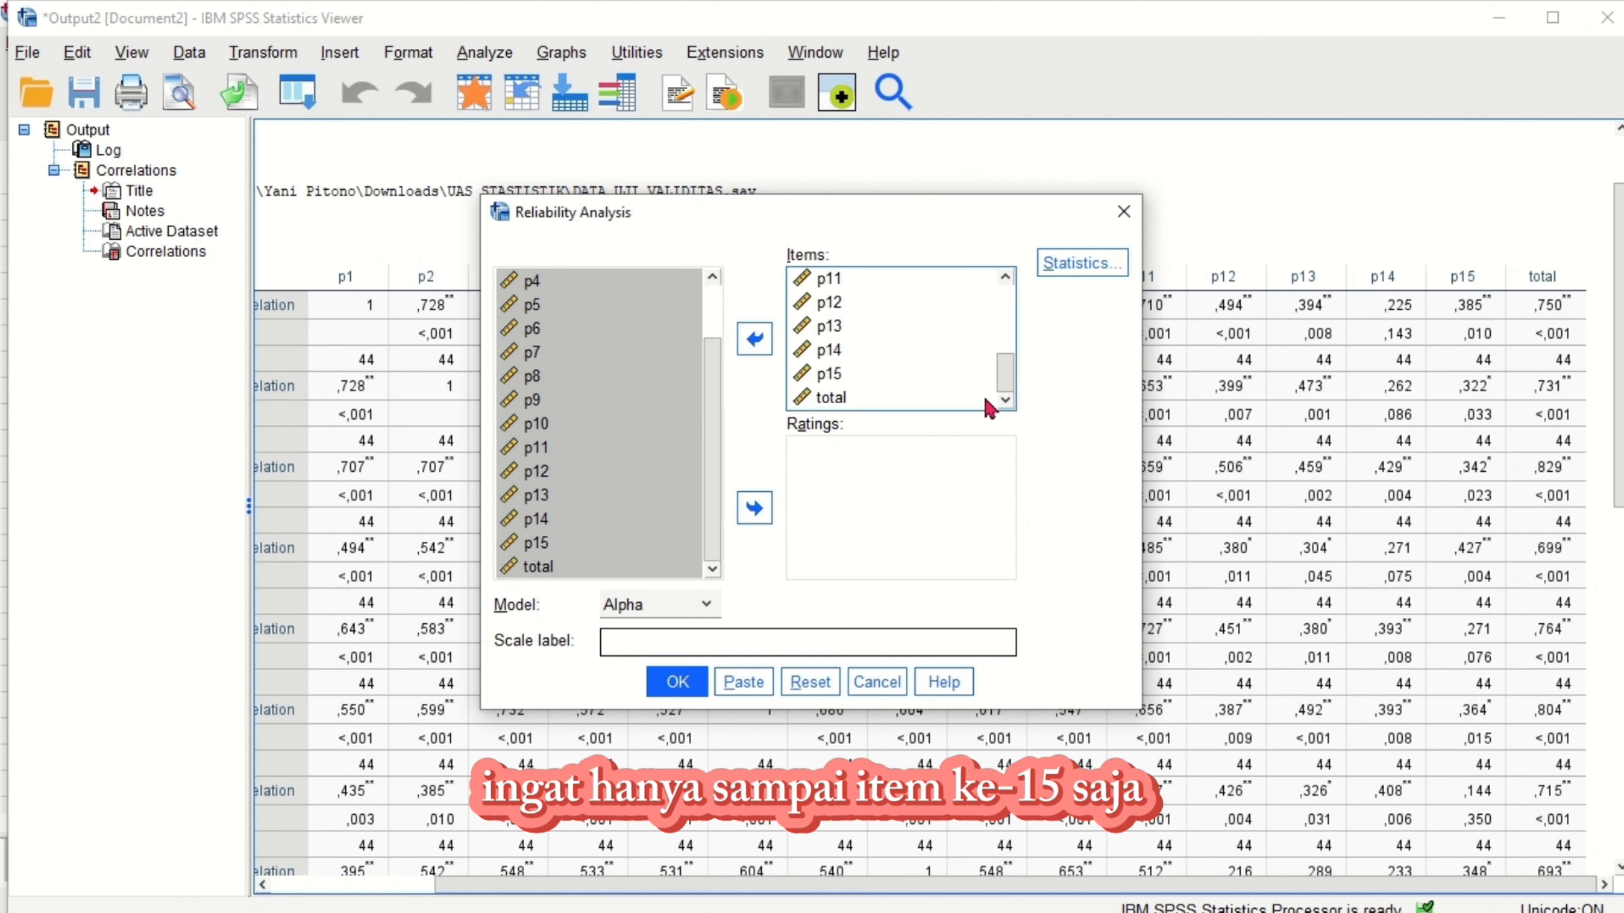
{"action": "left_click", "coordinate": [906, 399]}
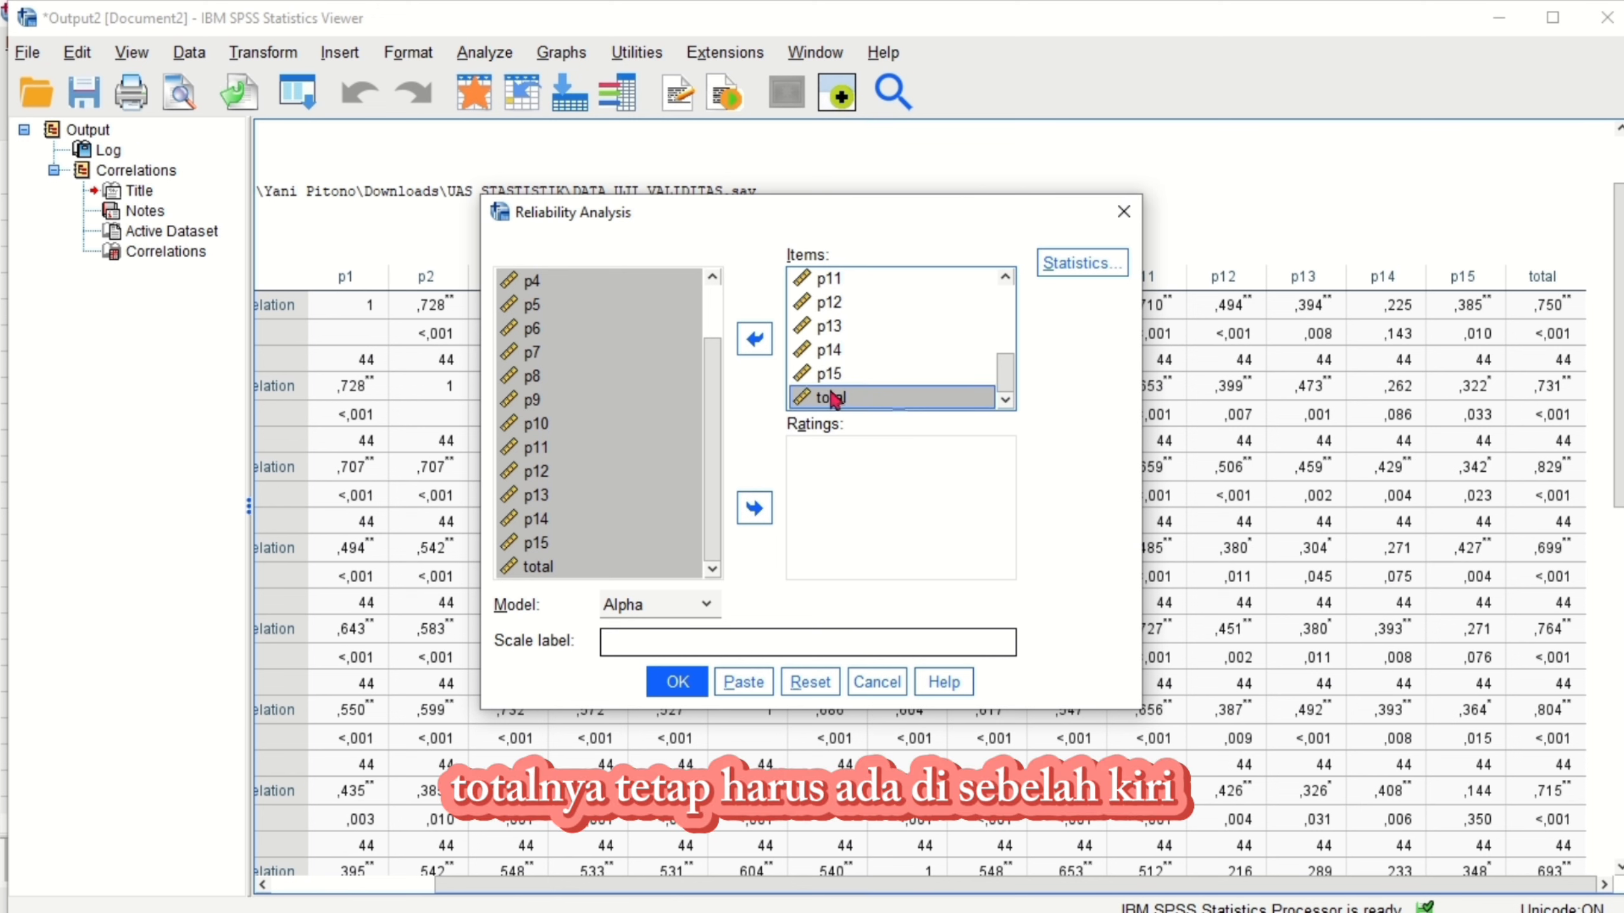
{"action": "left_click", "coordinate": [623, 402]}
{"action": "left_click", "coordinate": [881, 399]}
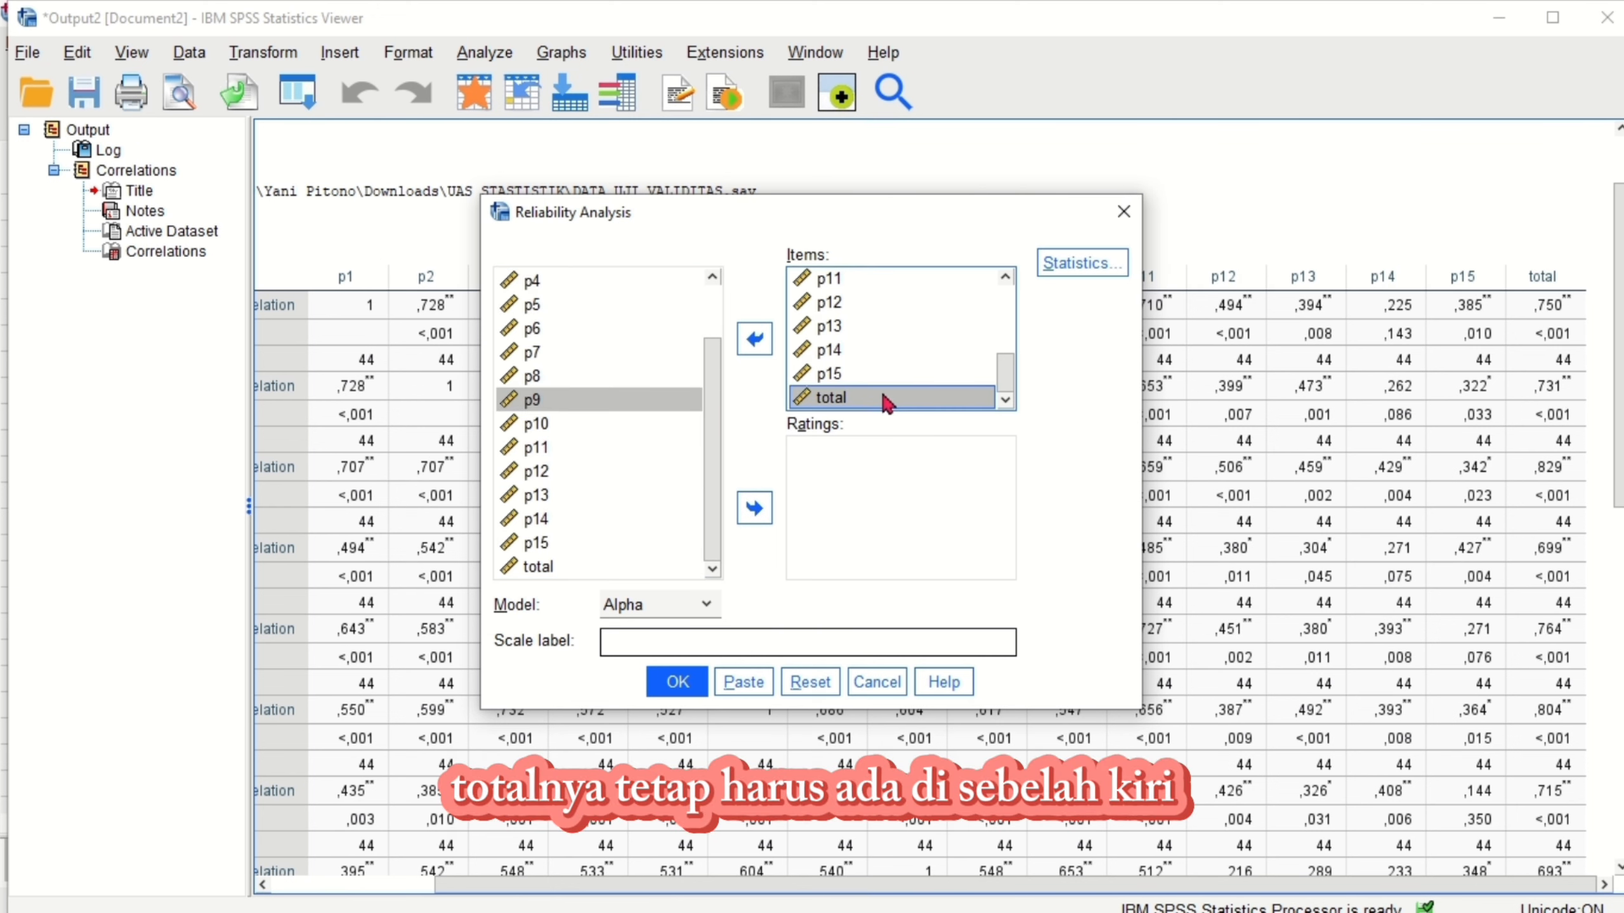
{"action": "left_click", "coordinate": [754, 348]}
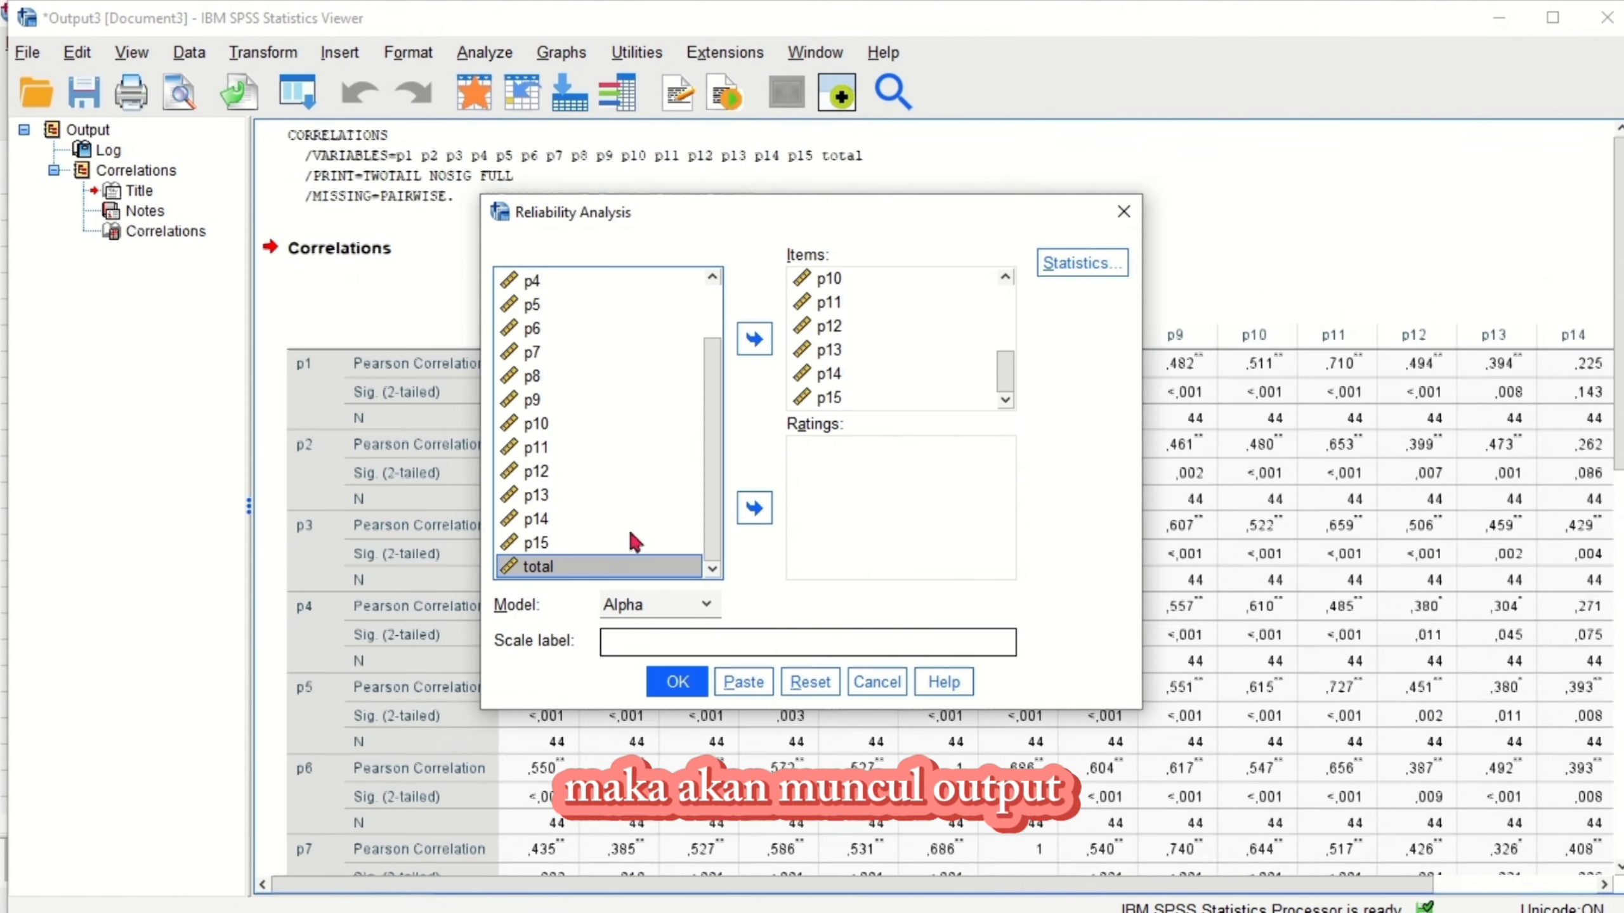
{"action": "left_click", "coordinate": [675, 683]}
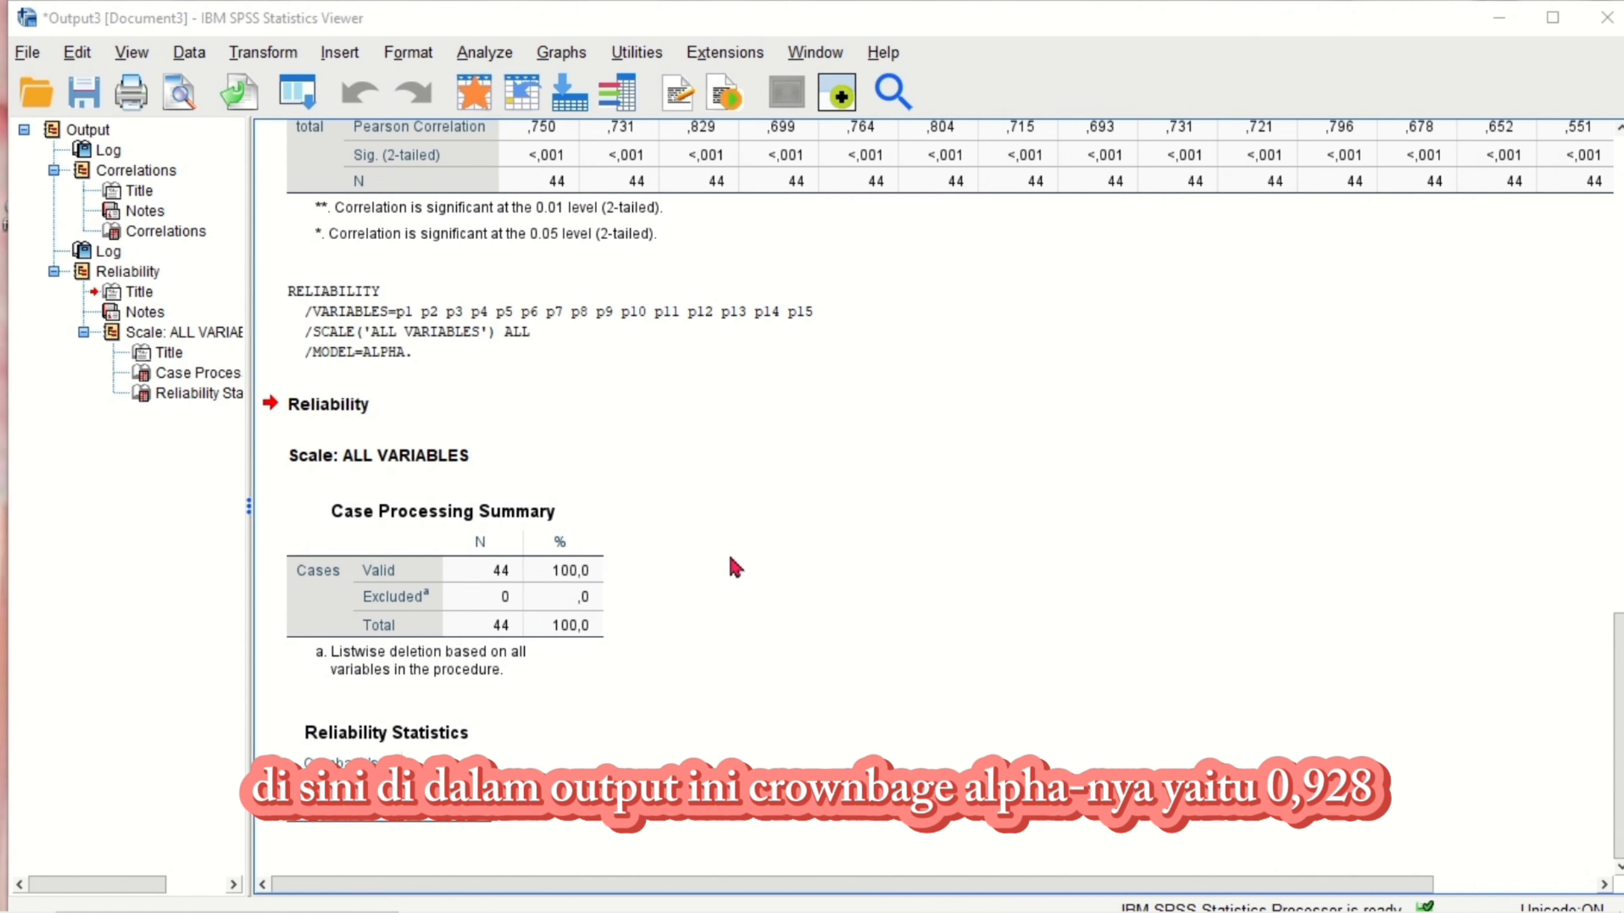
{"action": "left_click", "coordinate": [587, 620]}
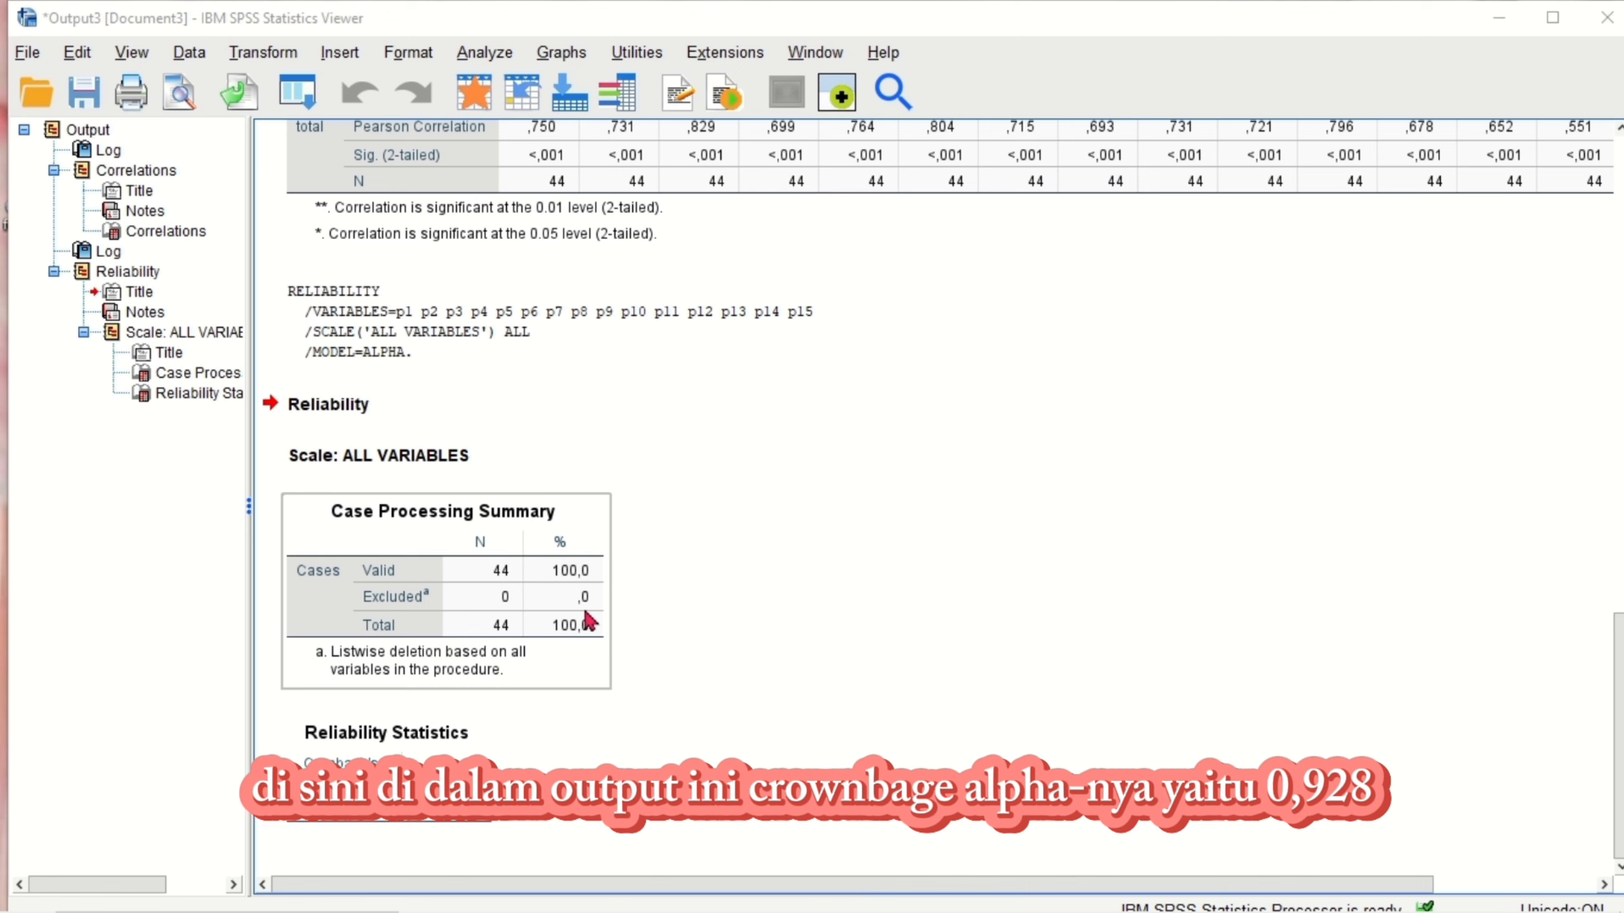
{"action": "left_click", "coordinate": [614, 555]}
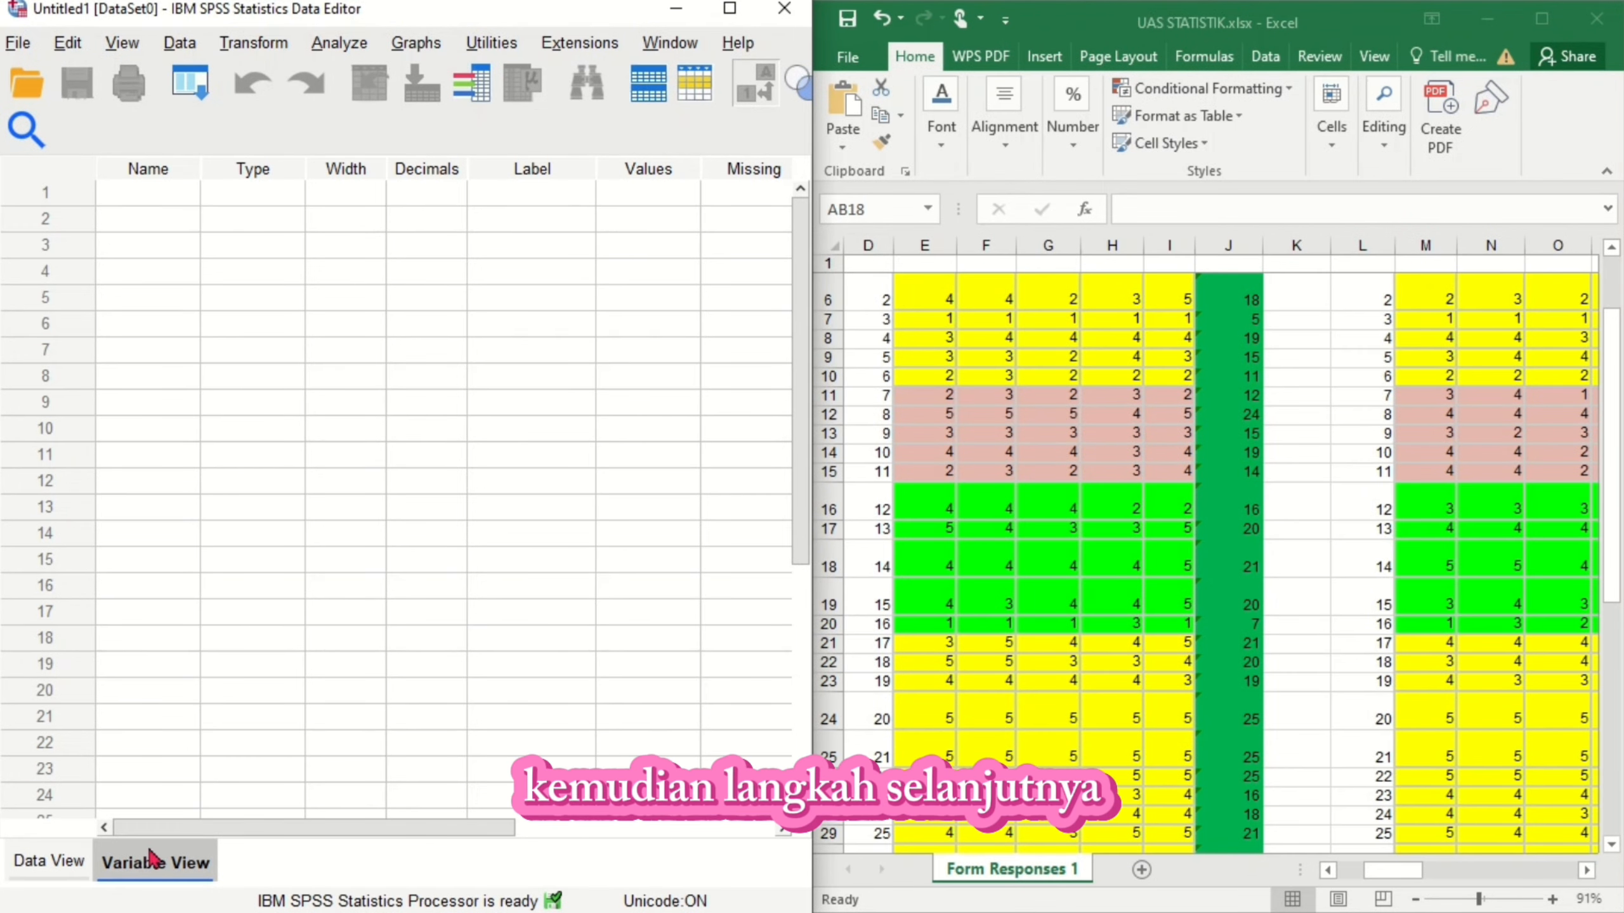
Step: Define the first variable as X1 and give it the label Lingkunganbelajar
{"action": "left_click", "coordinate": [170, 198]}
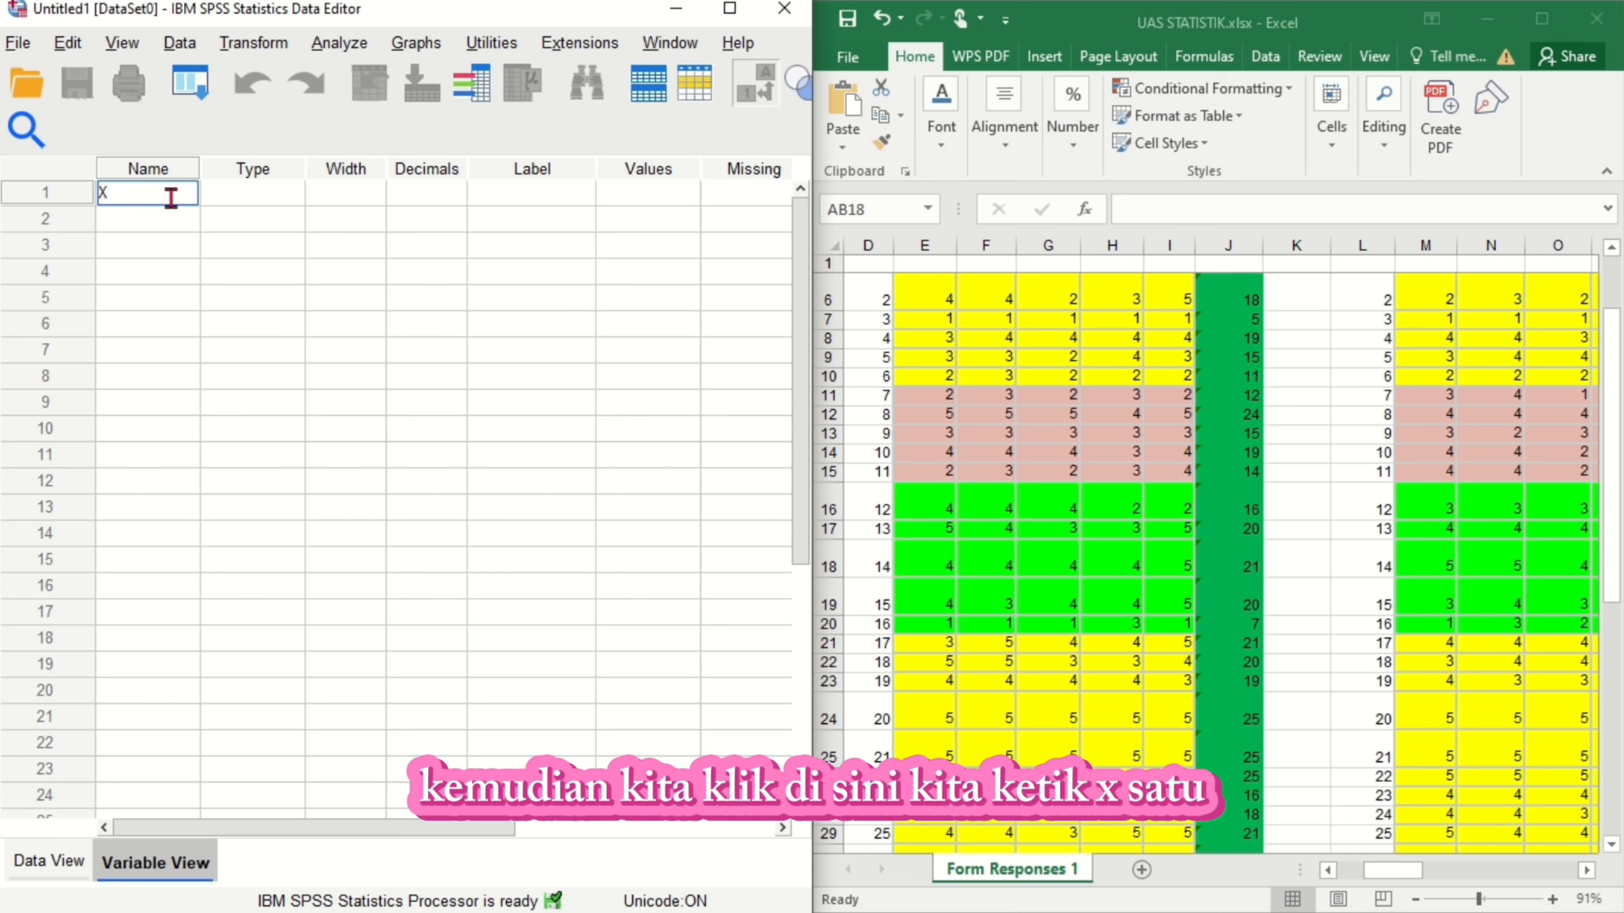
{"action": "type", "text": "X1"}
{"action": "left_click", "coordinate": [216, 205]}
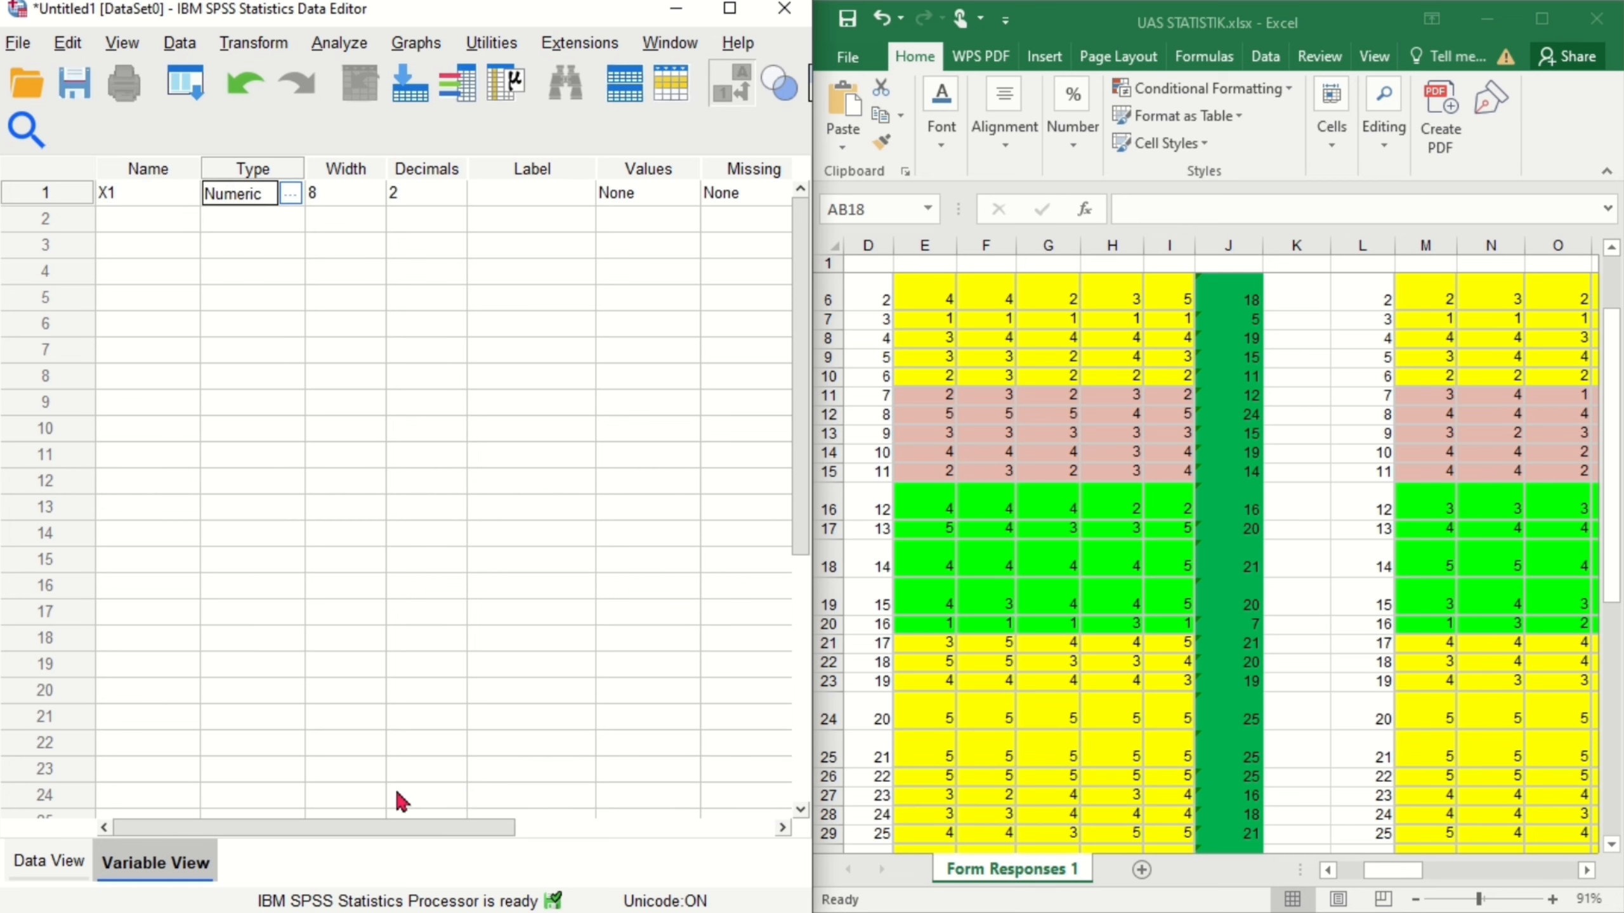
{"action": "left_click_drag", "start_coordinate": [409, 831], "coordinate": [501, 837]}
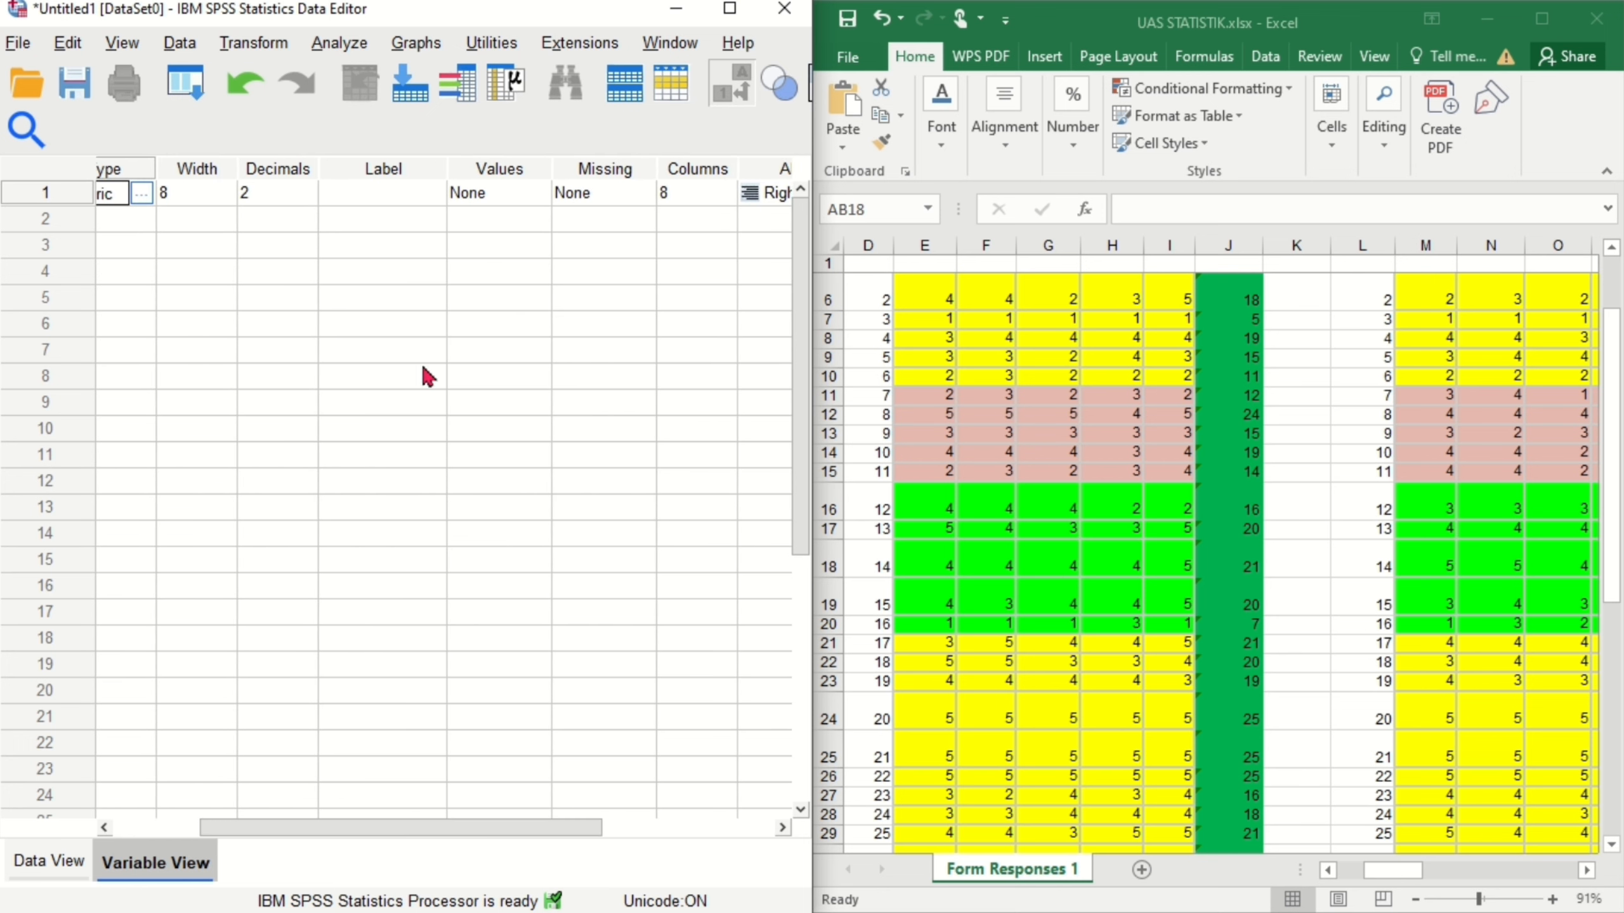
{"action": "left_click", "coordinate": [407, 196]}
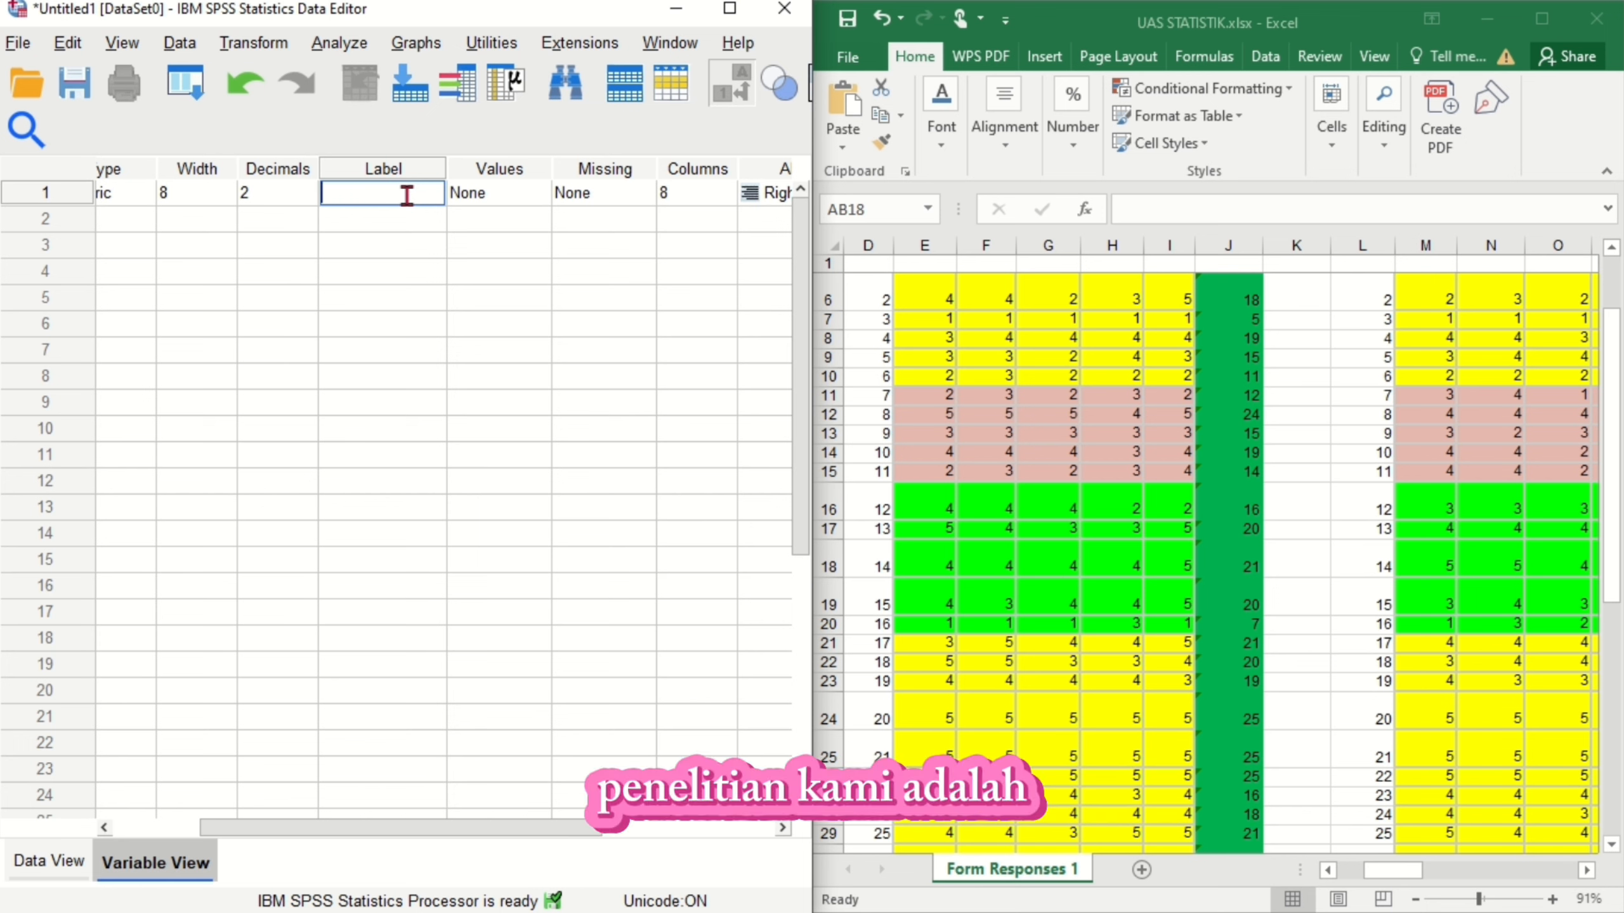
{"action": "type", "text": "L"}
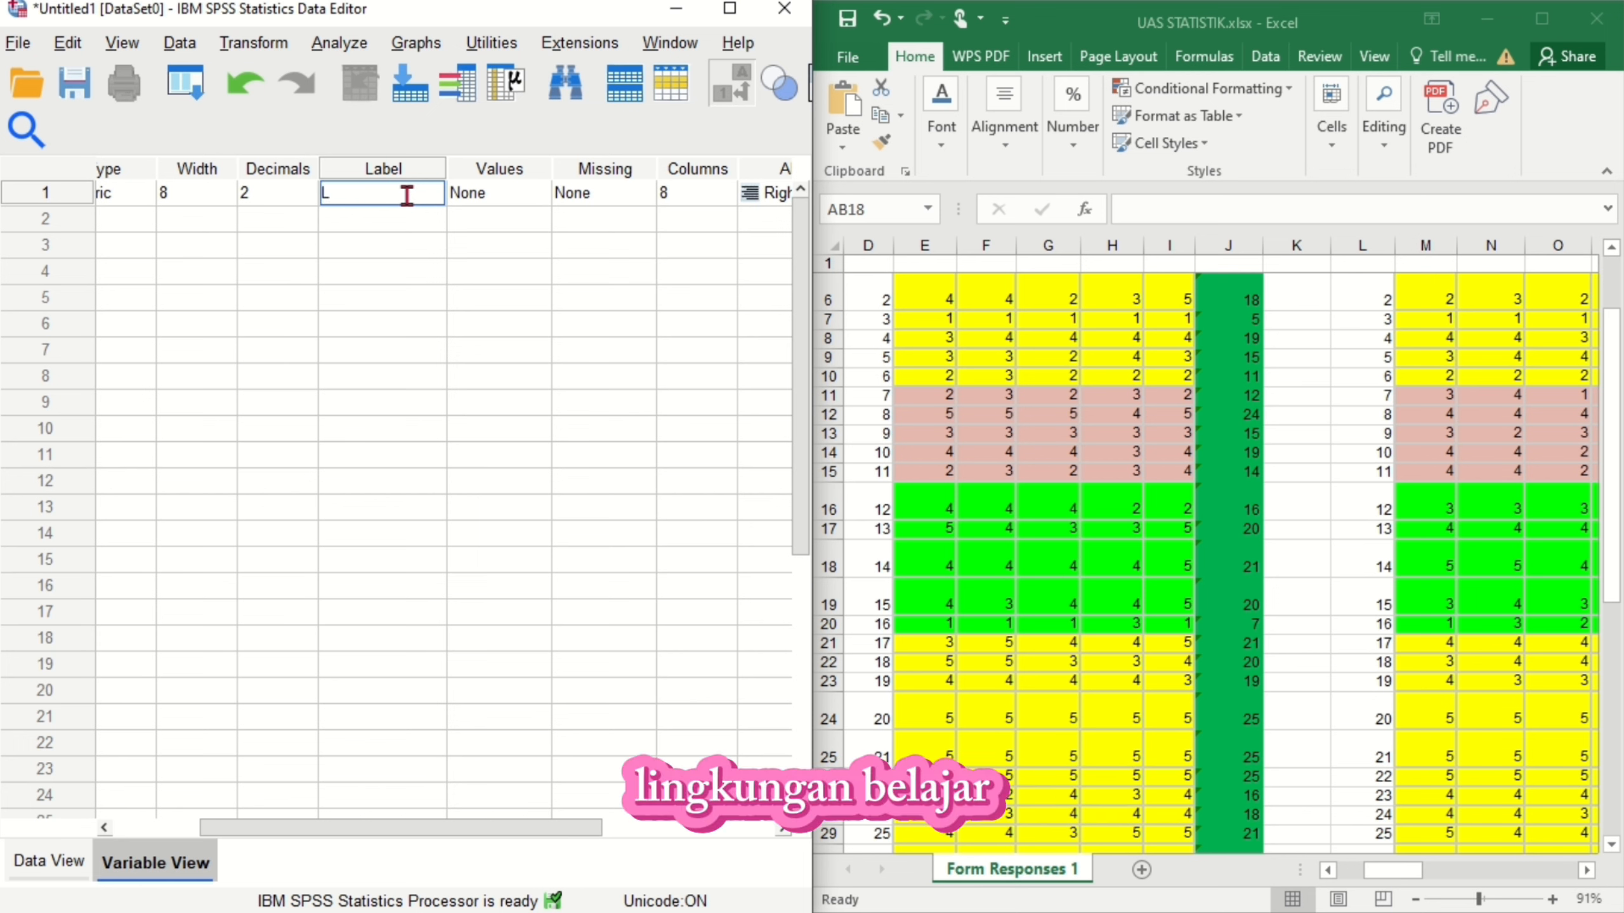
{"action": "type", "text": "ing"}
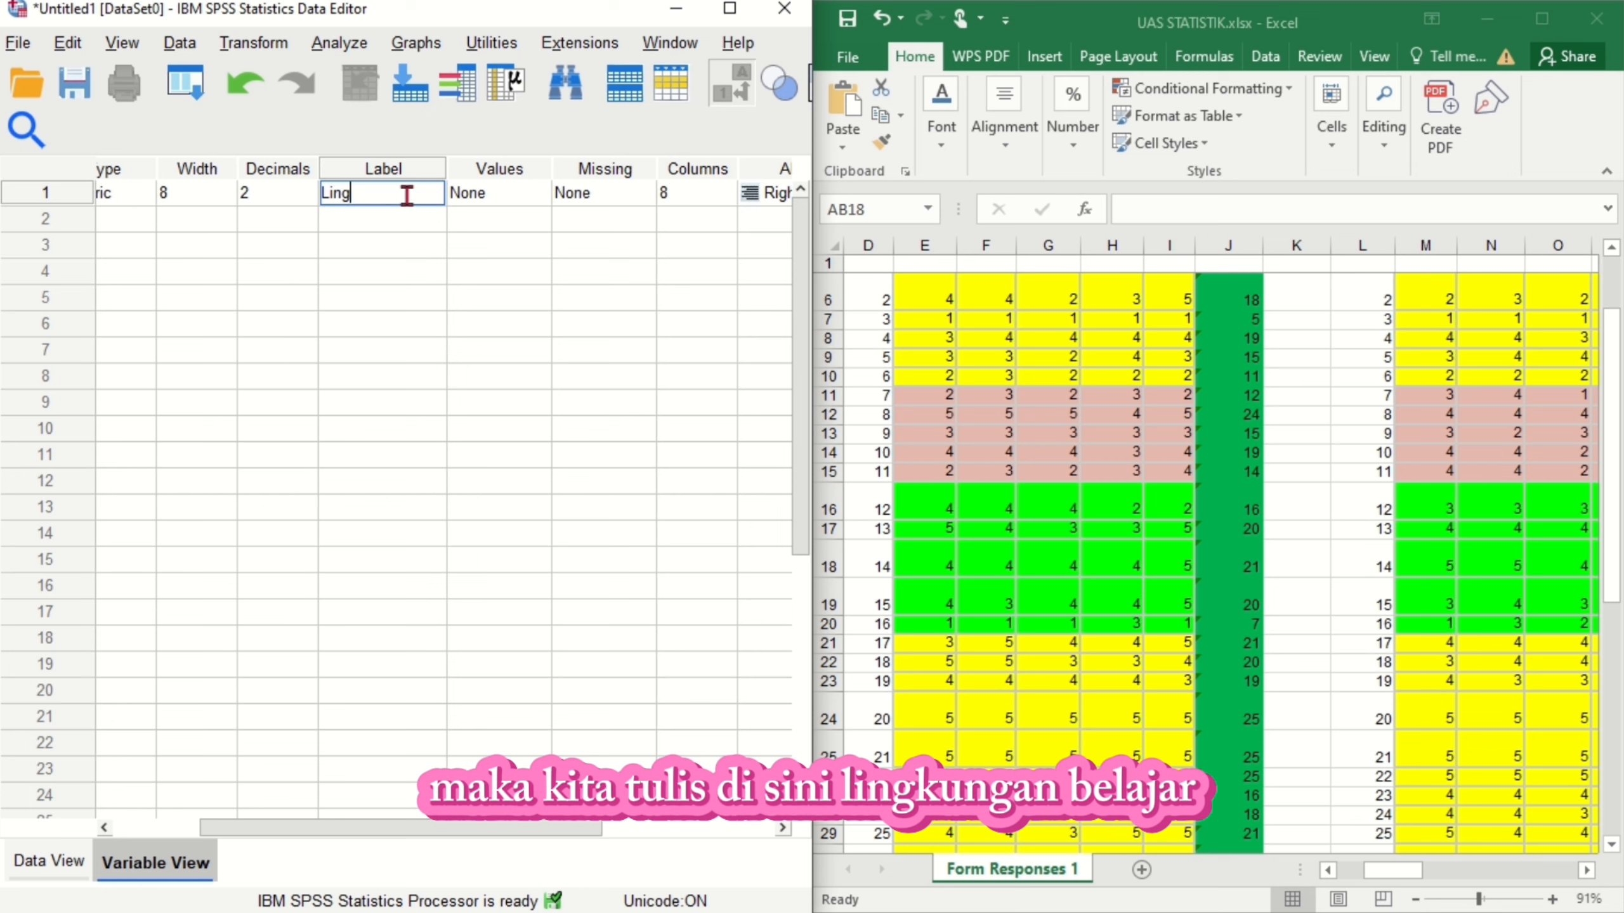
{"action": "type", "text": "kunganb"}
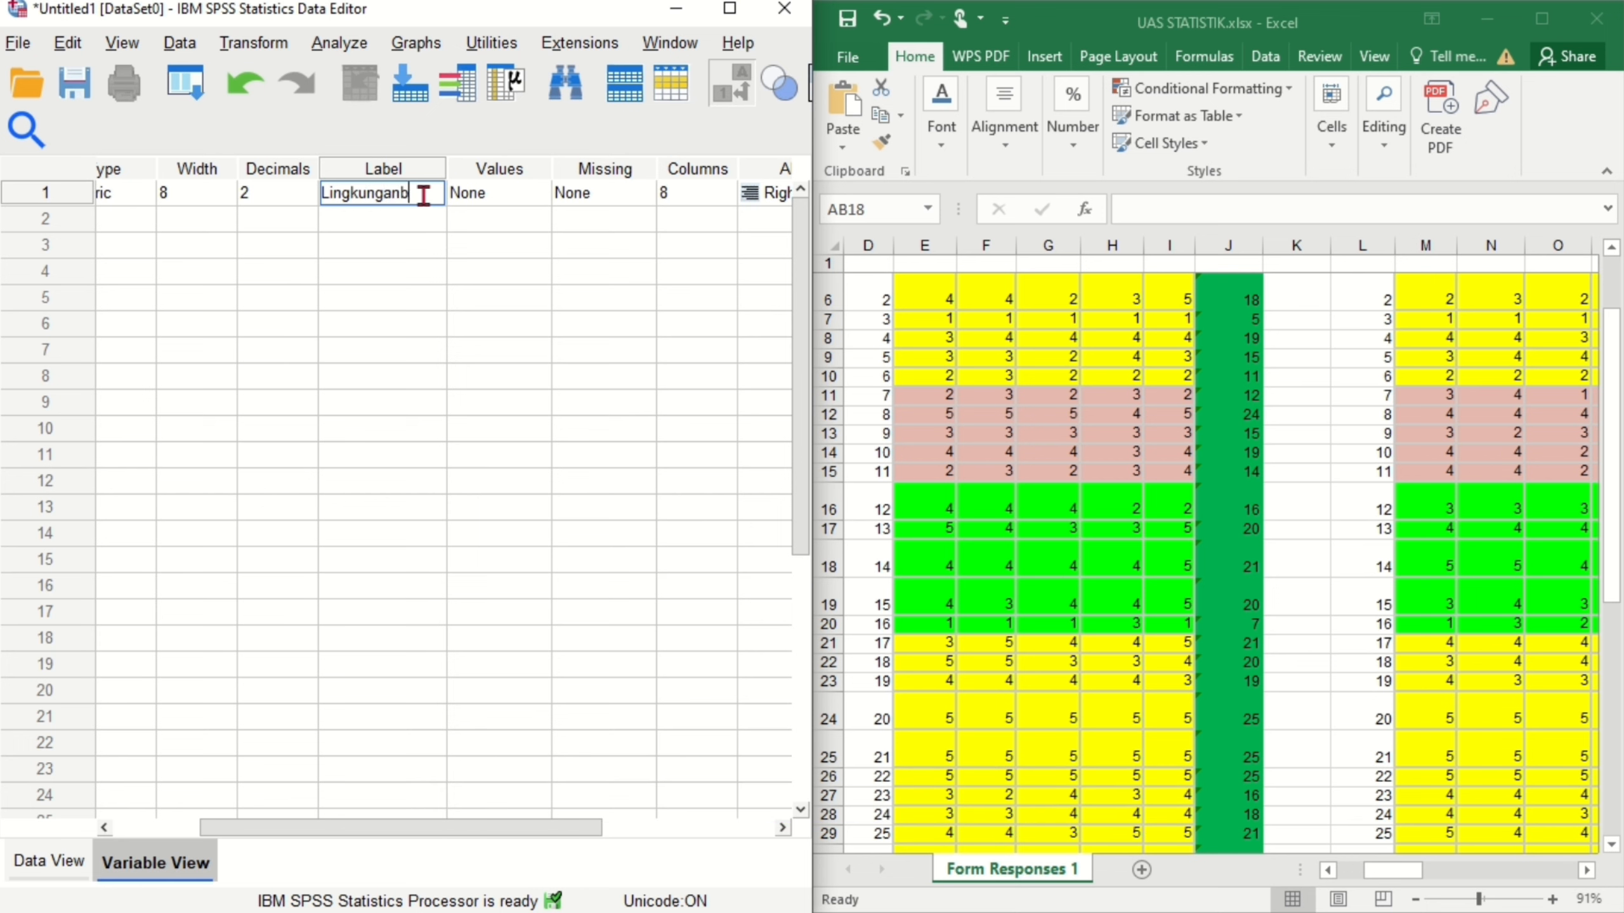
{"action": "type", "text": "elajar"}
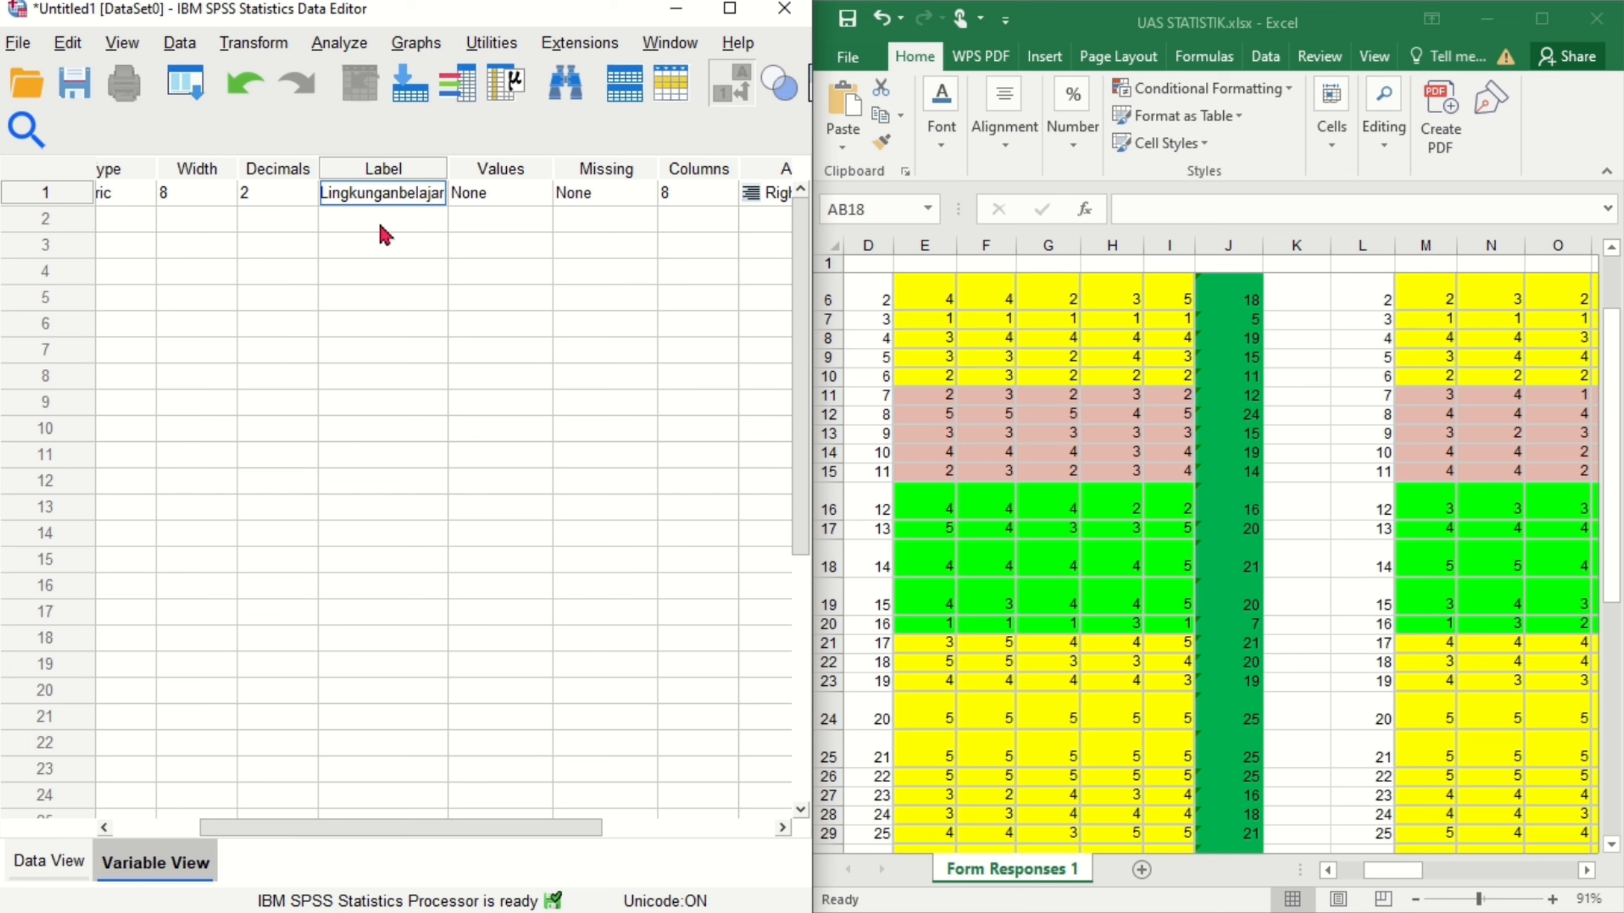
Step: Define the second variable as X2 and give it the label Minatbelajar
{"action": "left_click_drag", "start_coordinate": [406, 833], "coordinate": [217, 827]}
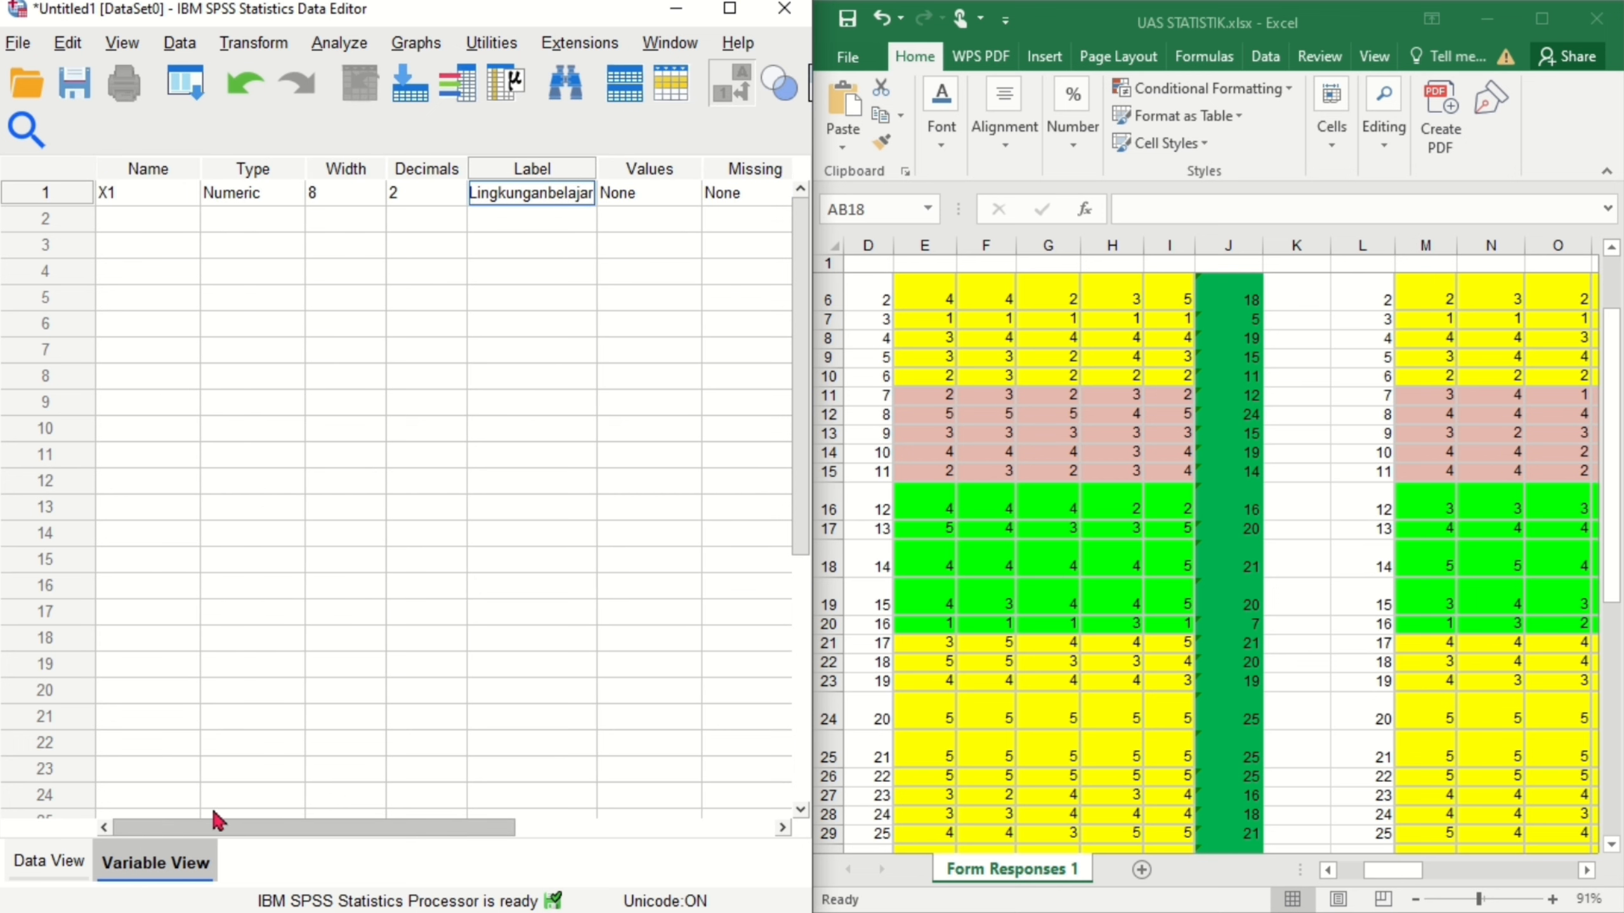
{"action": "left_click", "coordinate": [157, 224]}
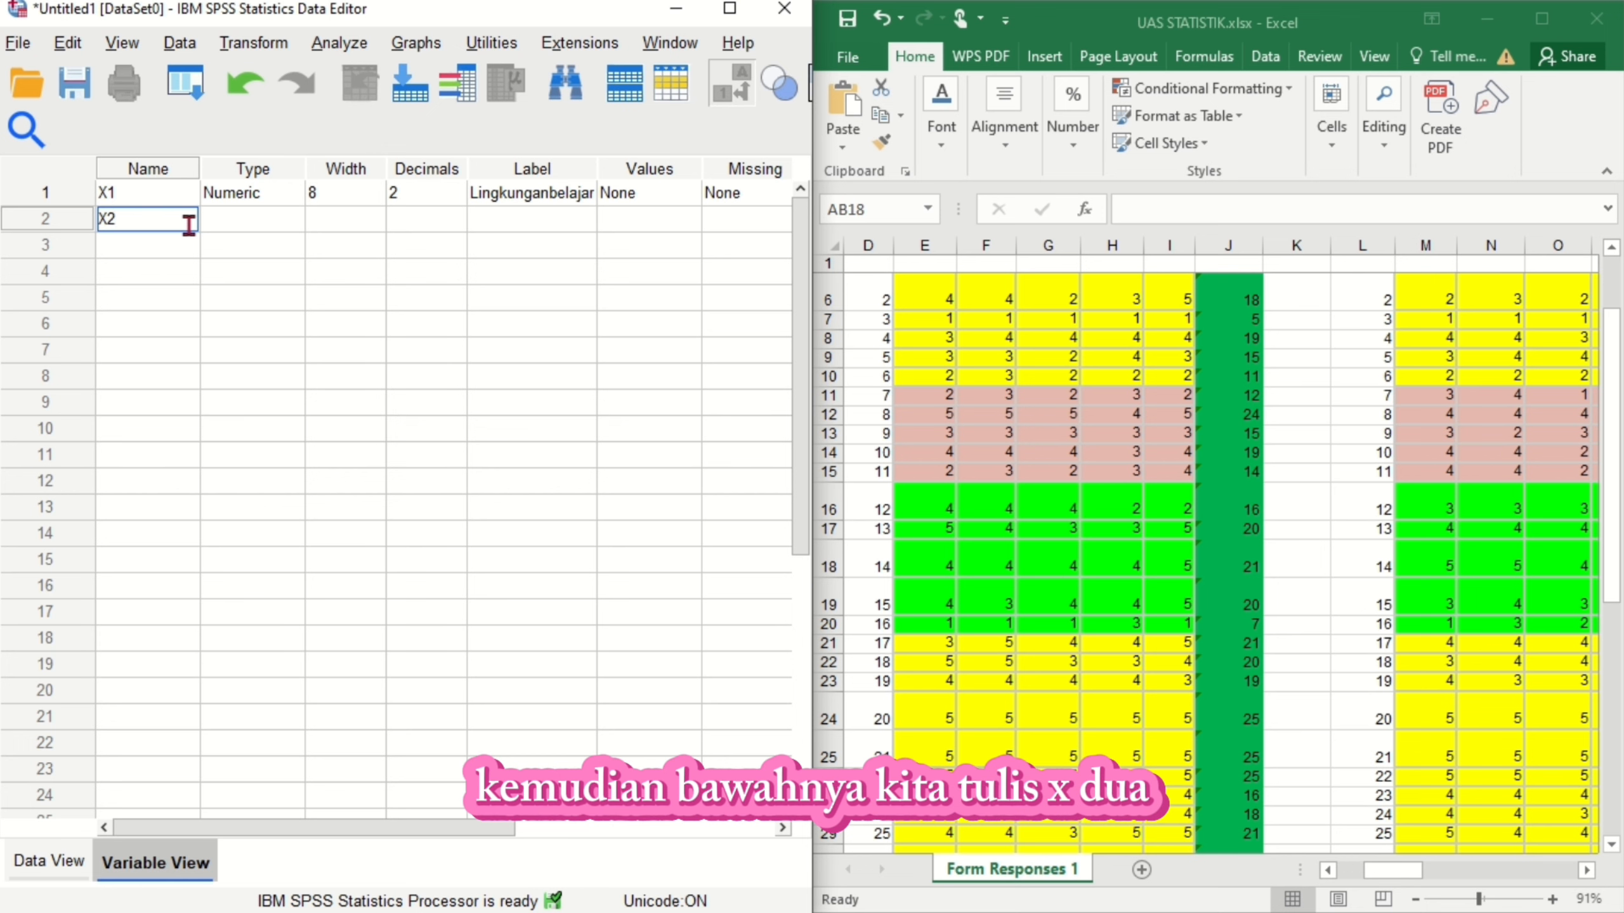
{"action": "left_click", "coordinate": [227, 230]}
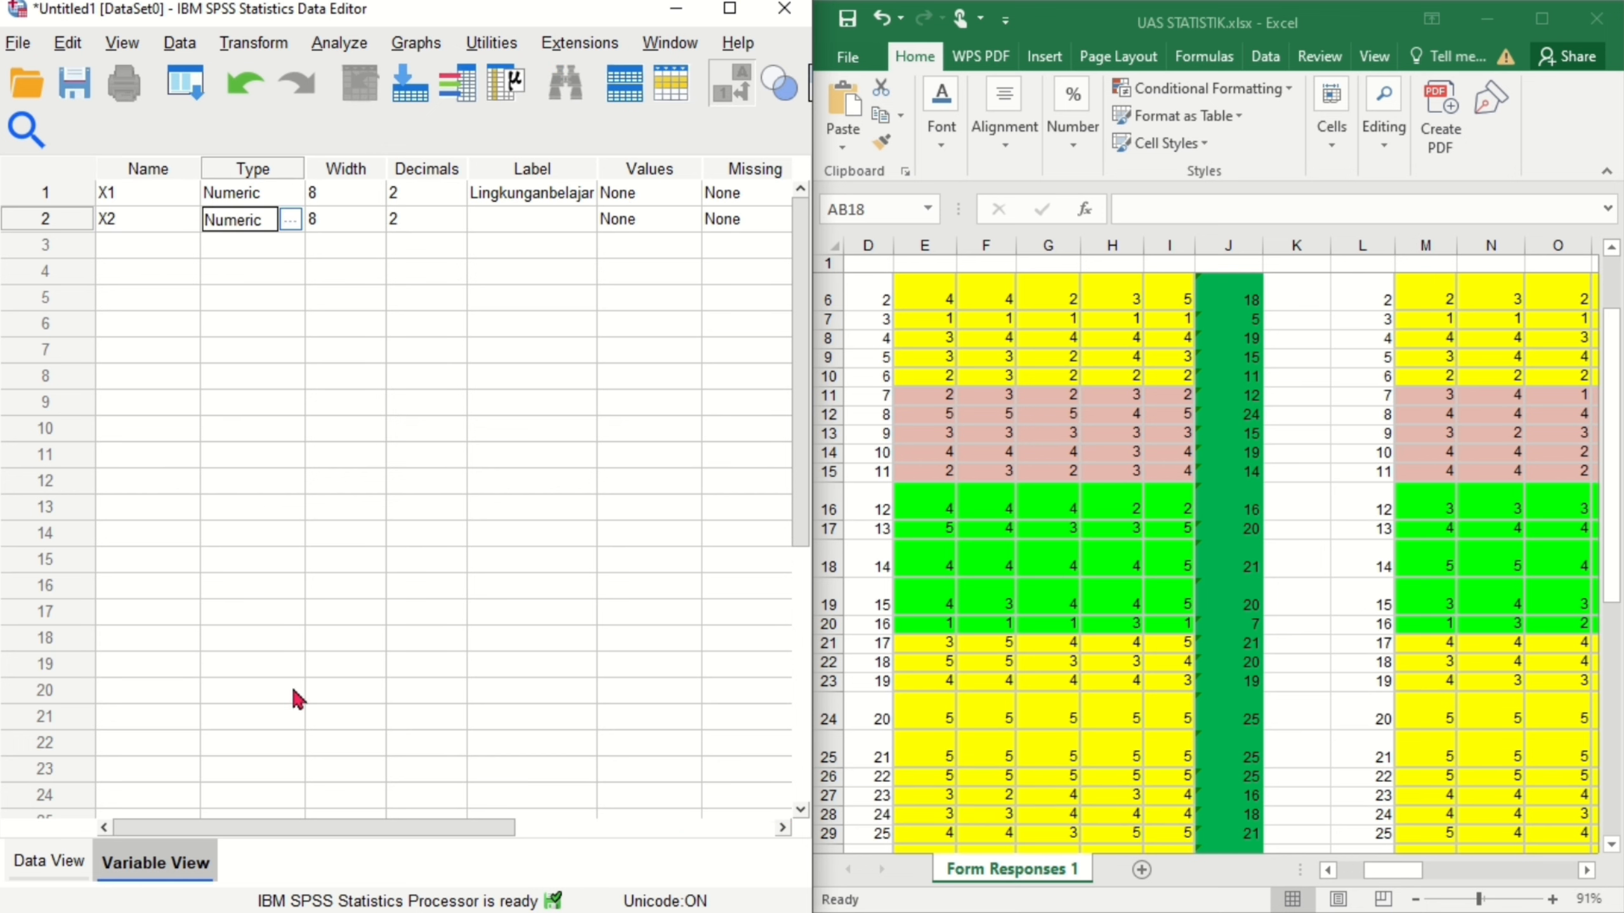
{"action": "left_click_drag", "start_coordinate": [337, 829], "coordinate": [483, 827]}
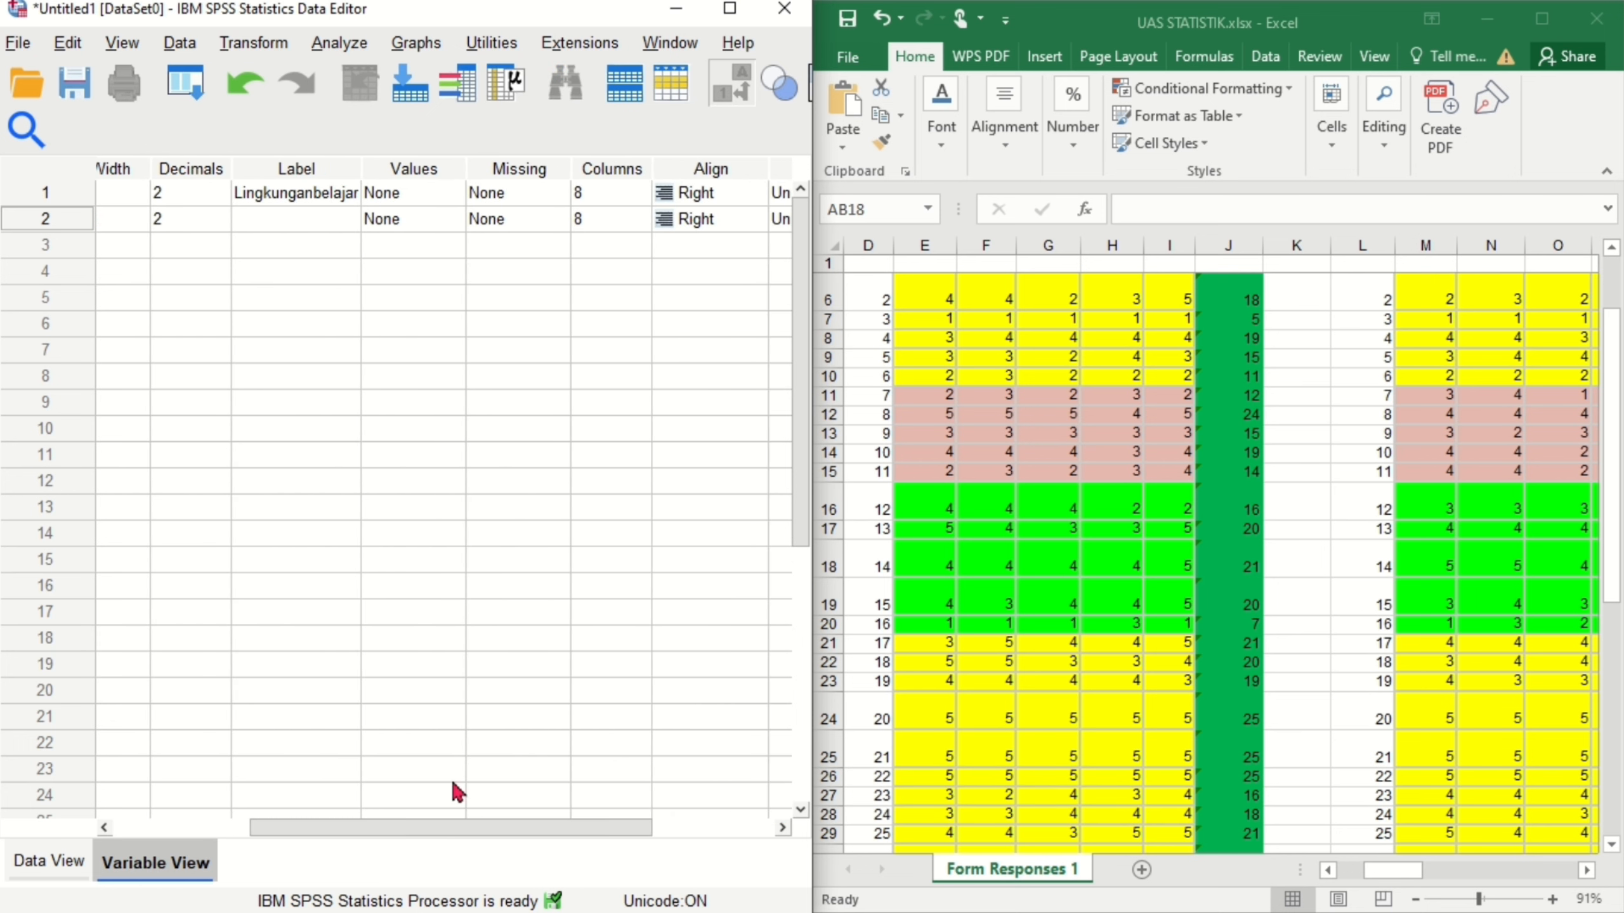
{"action": "left_click", "coordinate": [289, 220]}
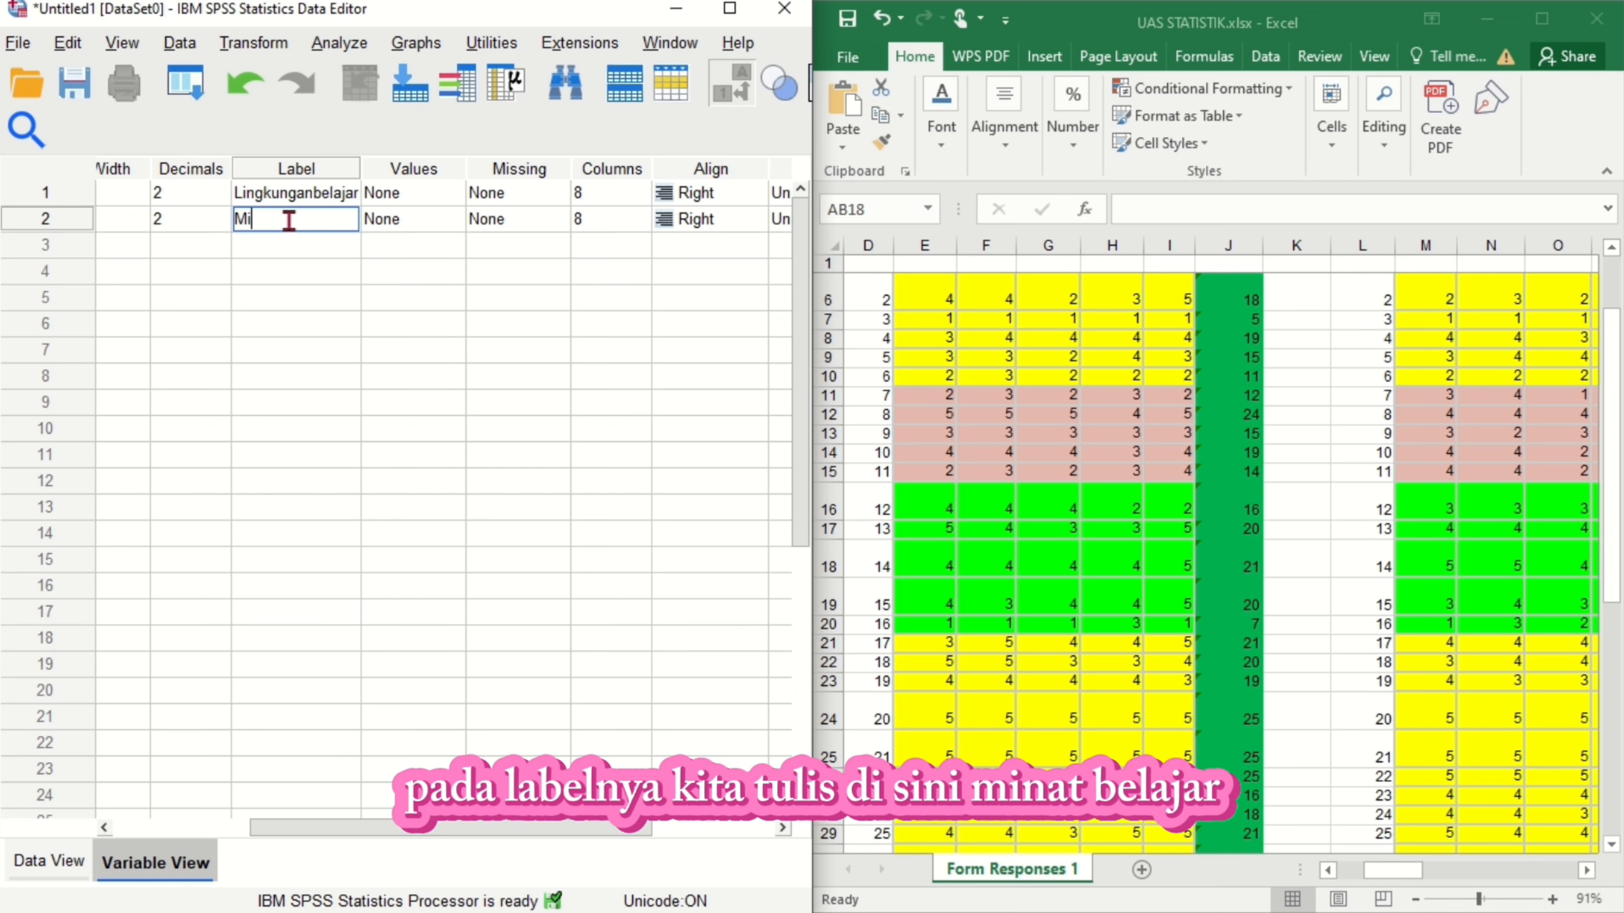
{"action": "type", "text": "Minatbelajar"}
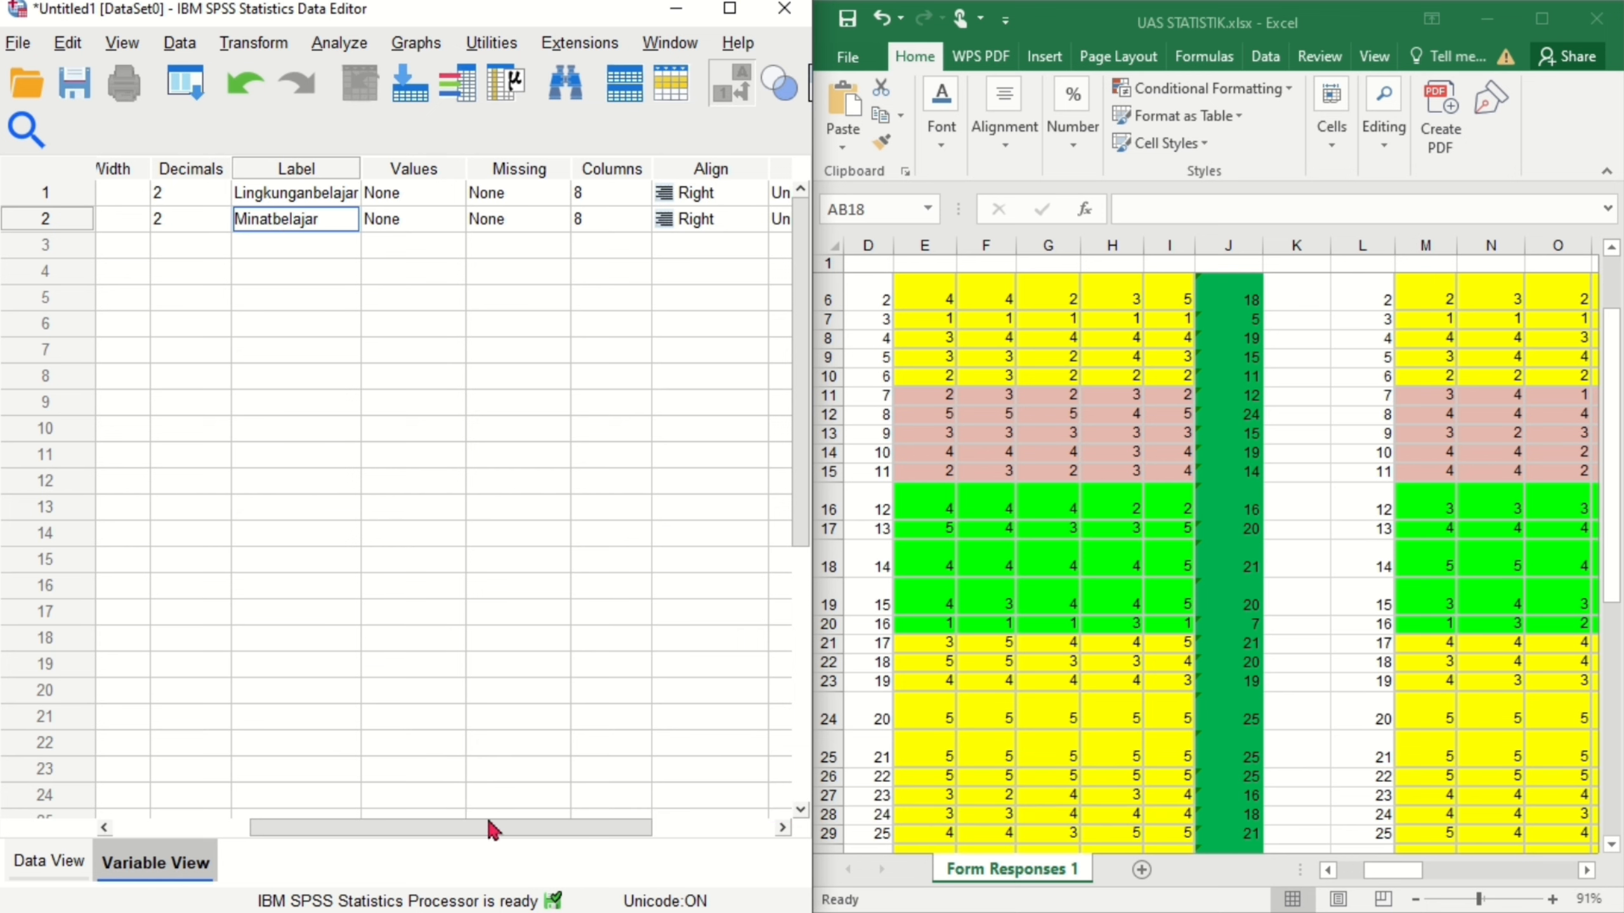
Step: Define the third variable as Y1 and give it the label Kemampuanmembaca
{"action": "left_click_drag", "start_coordinate": [493, 829], "coordinate": [638, 827]}
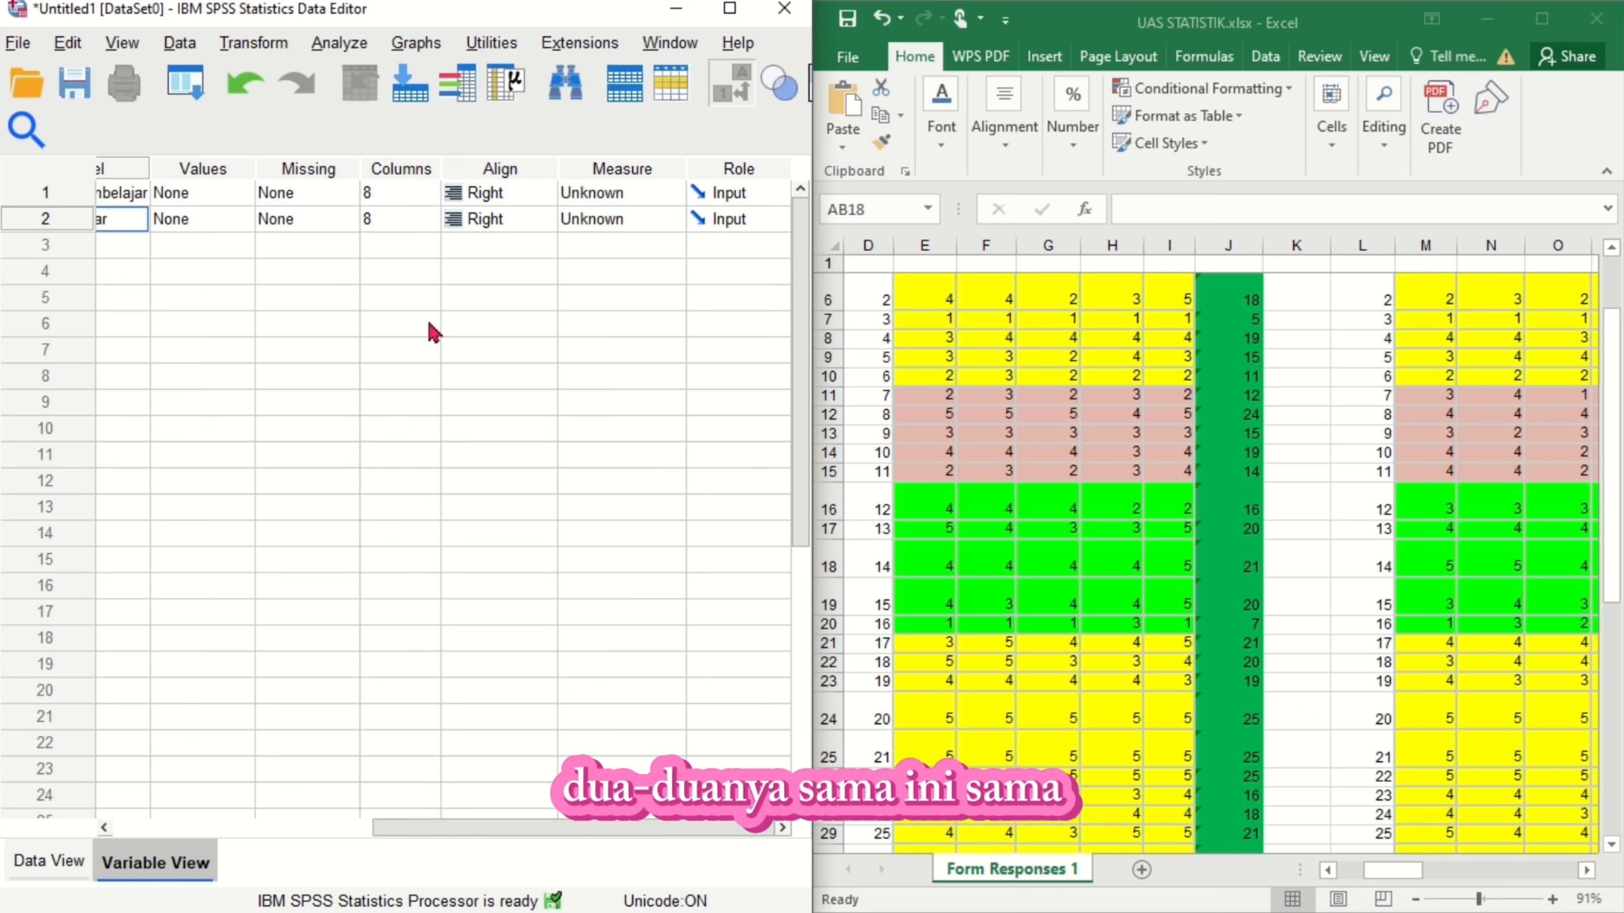
{"action": "left_click_drag", "start_coordinate": [516, 829], "coordinate": [321, 832]}
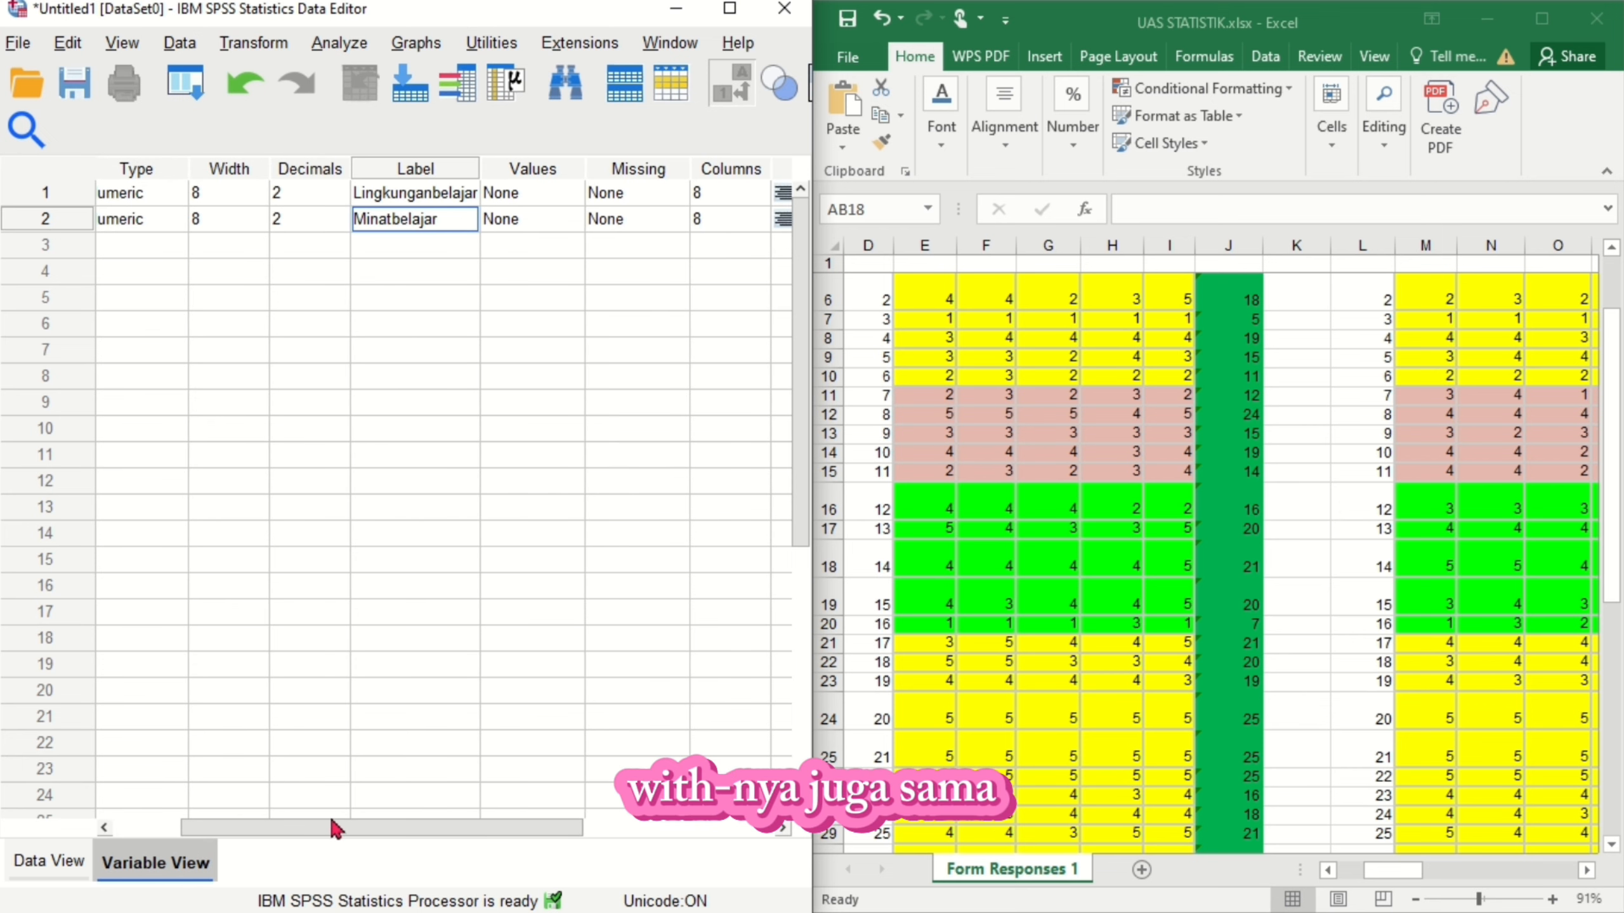
{"action": "left_click_drag", "start_coordinate": [336, 829], "coordinate": [239, 834]}
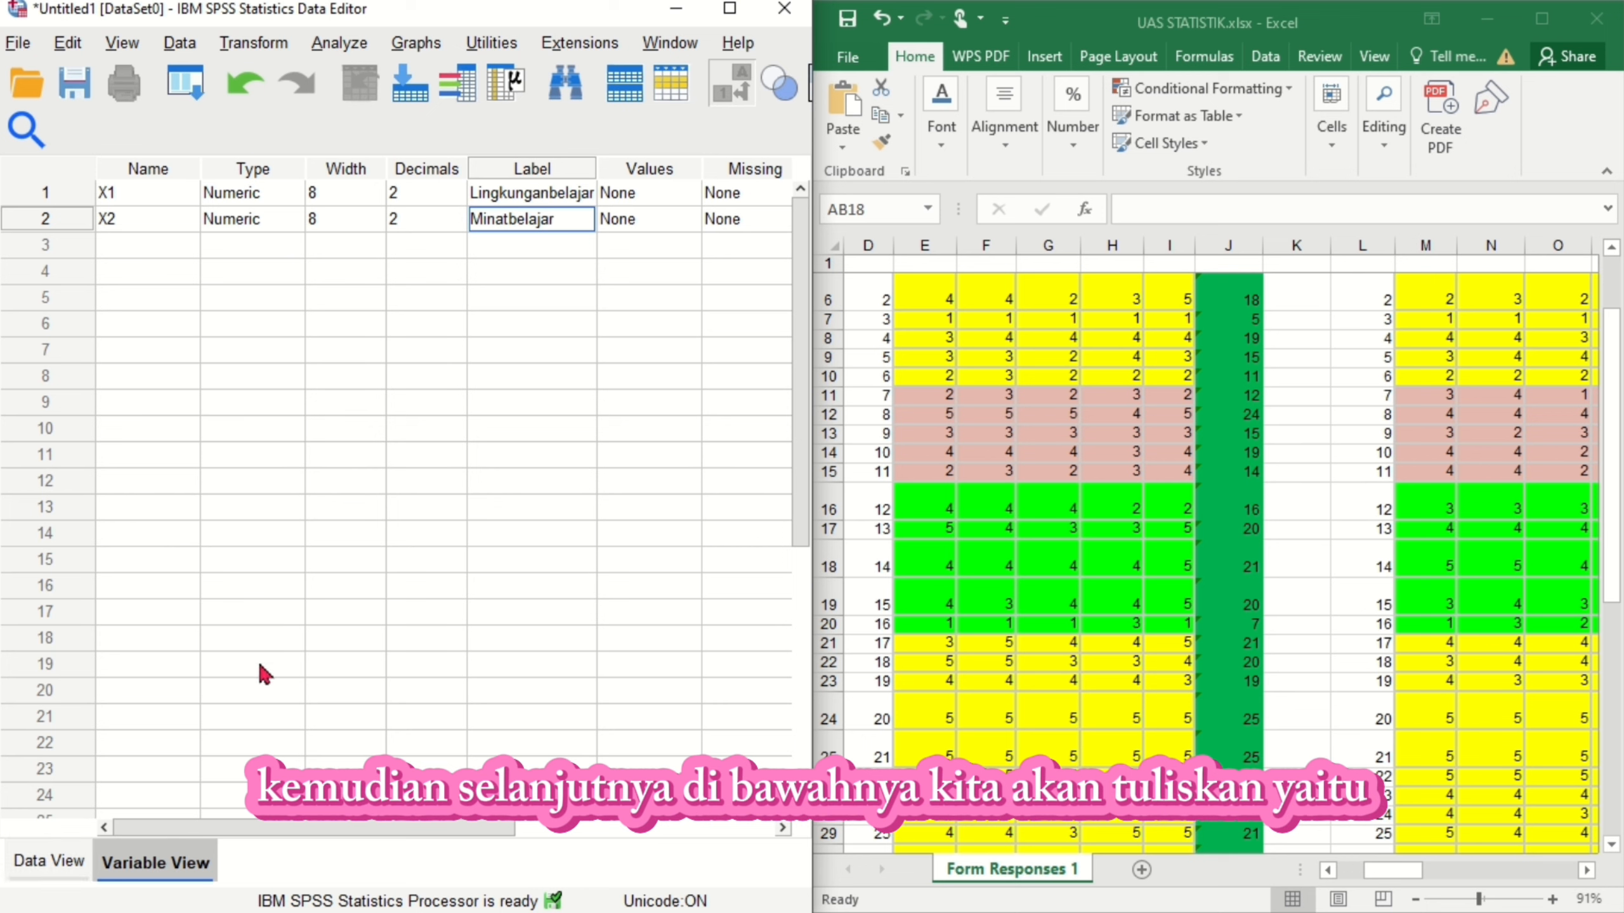
{"action": "left_click", "coordinate": [151, 241]}
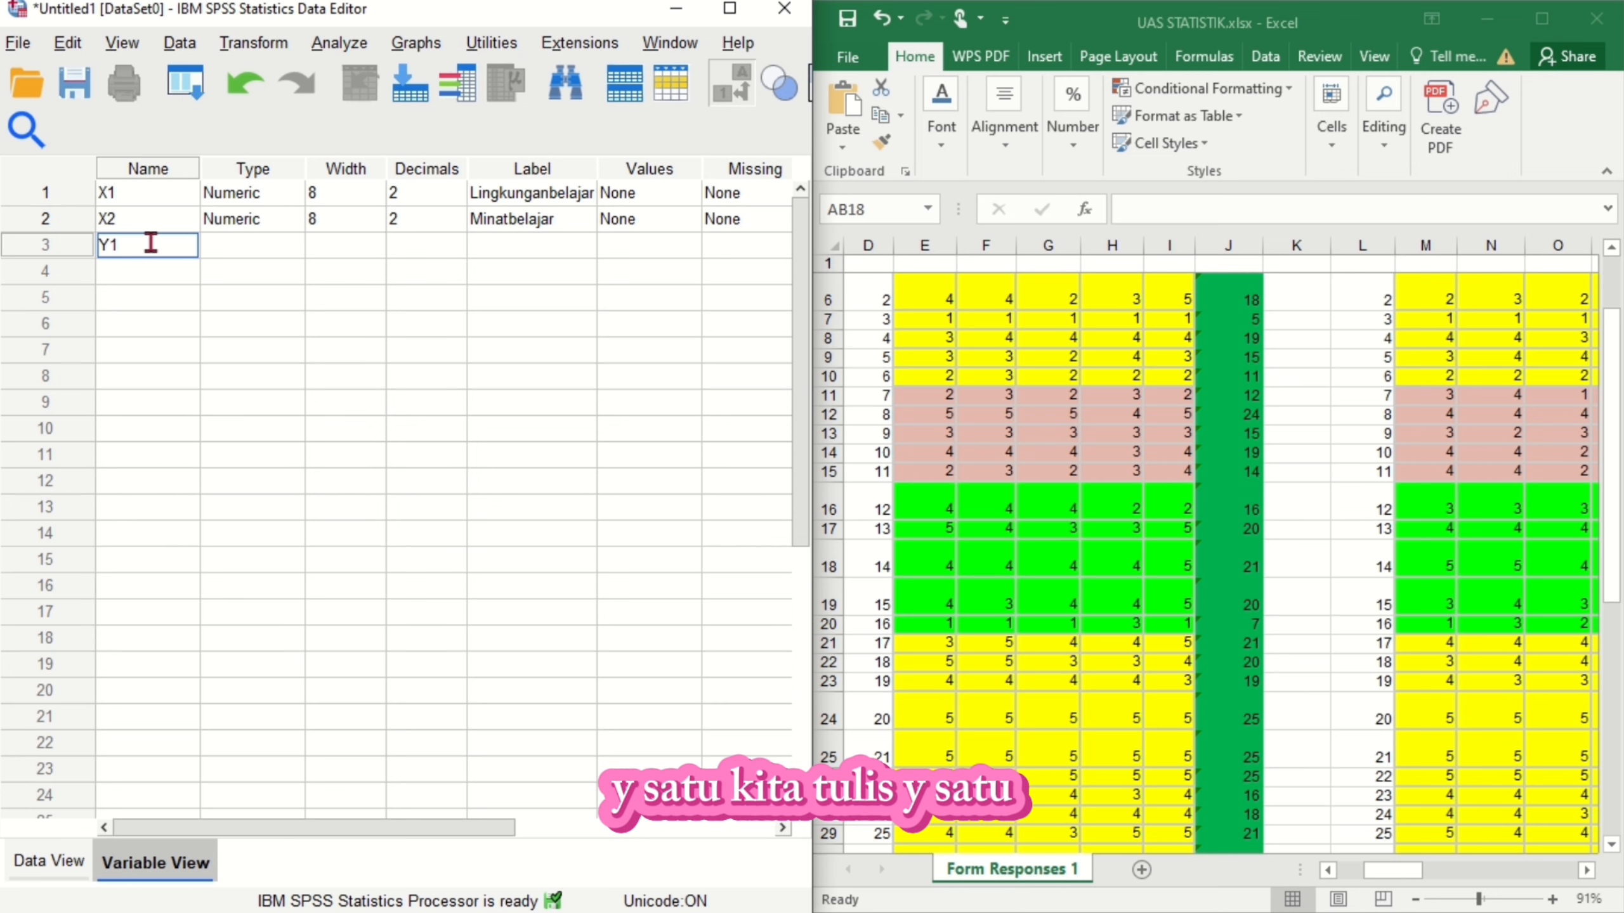
{"action": "left_click", "coordinate": [235, 246]}
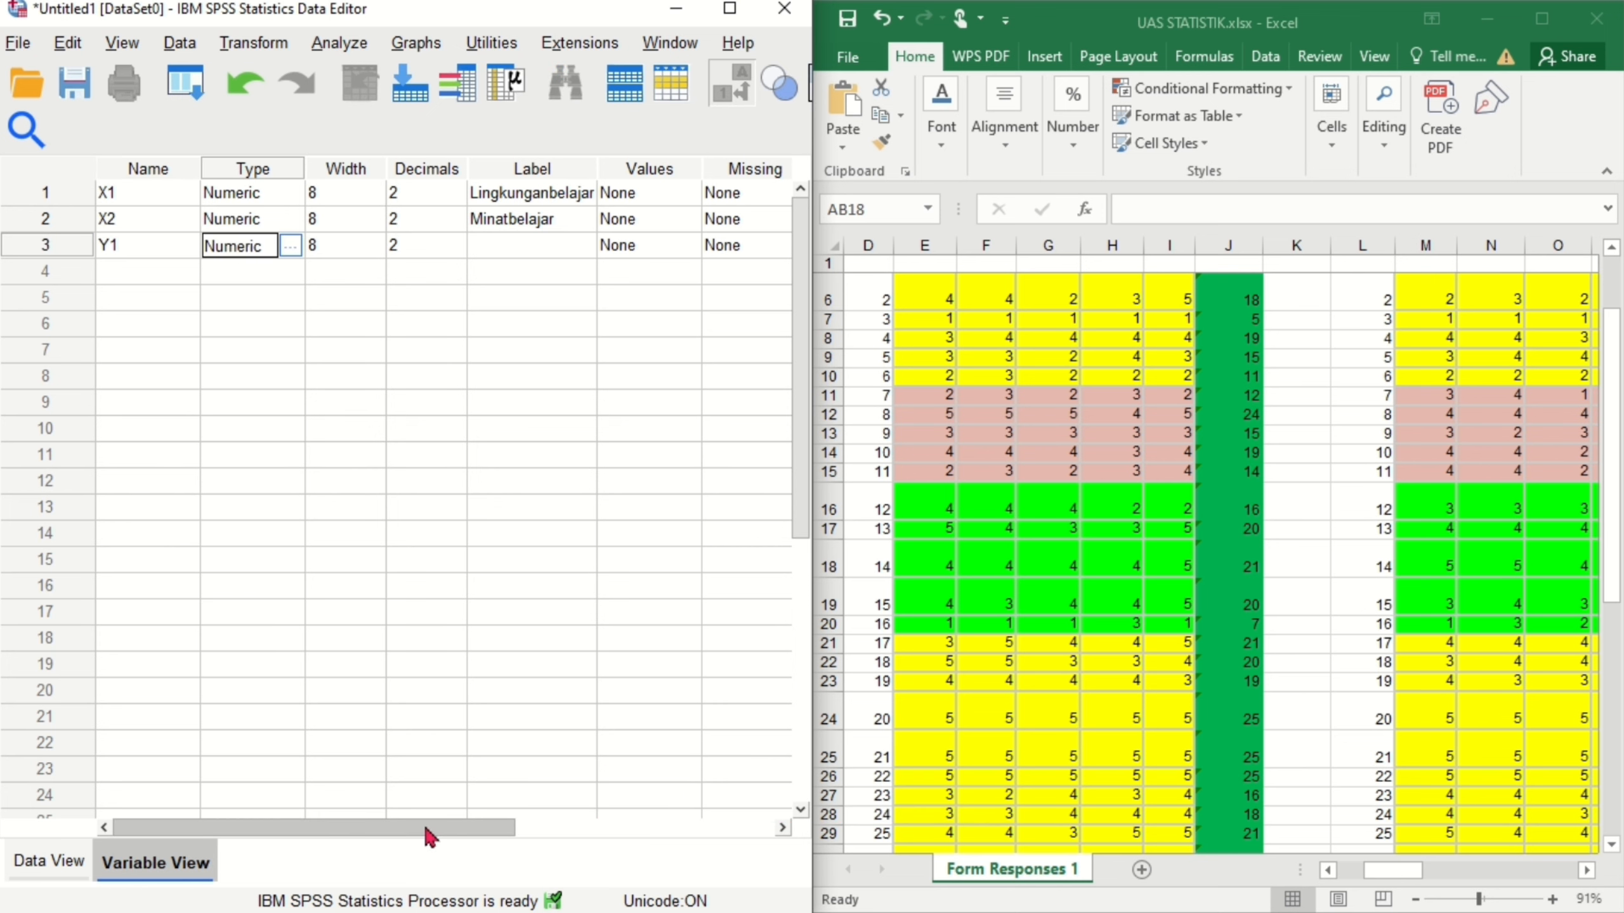
{"action": "left_click_drag", "start_coordinate": [429, 835], "coordinate": [568, 827]}
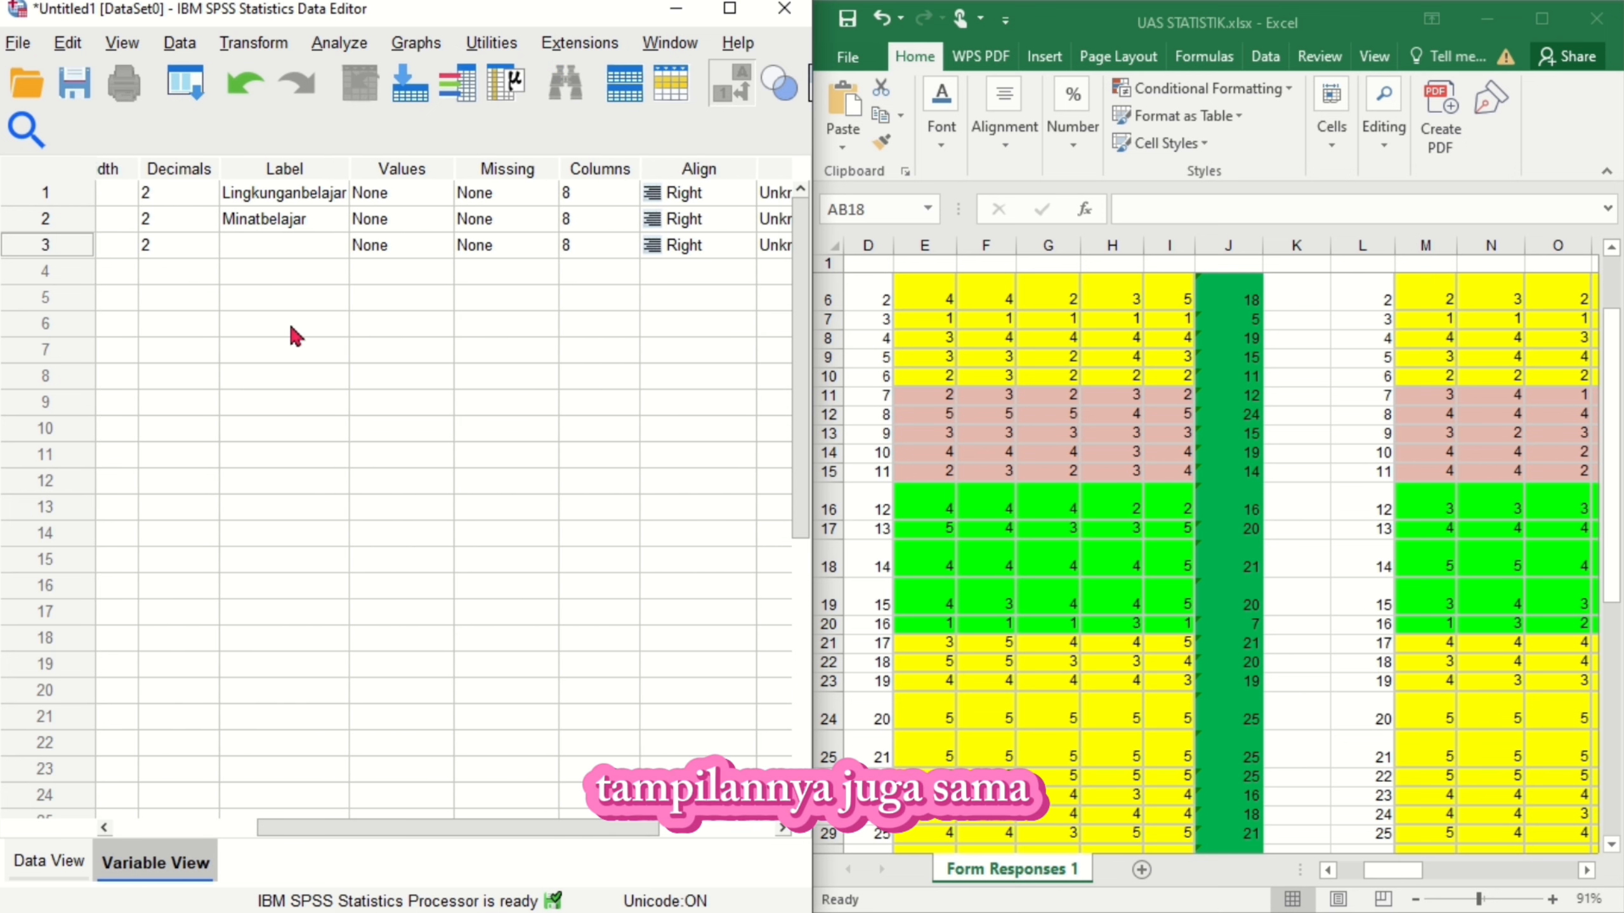
{"action": "left_click", "coordinate": [272, 244]}
{"action": "type", "text": "Keman"}
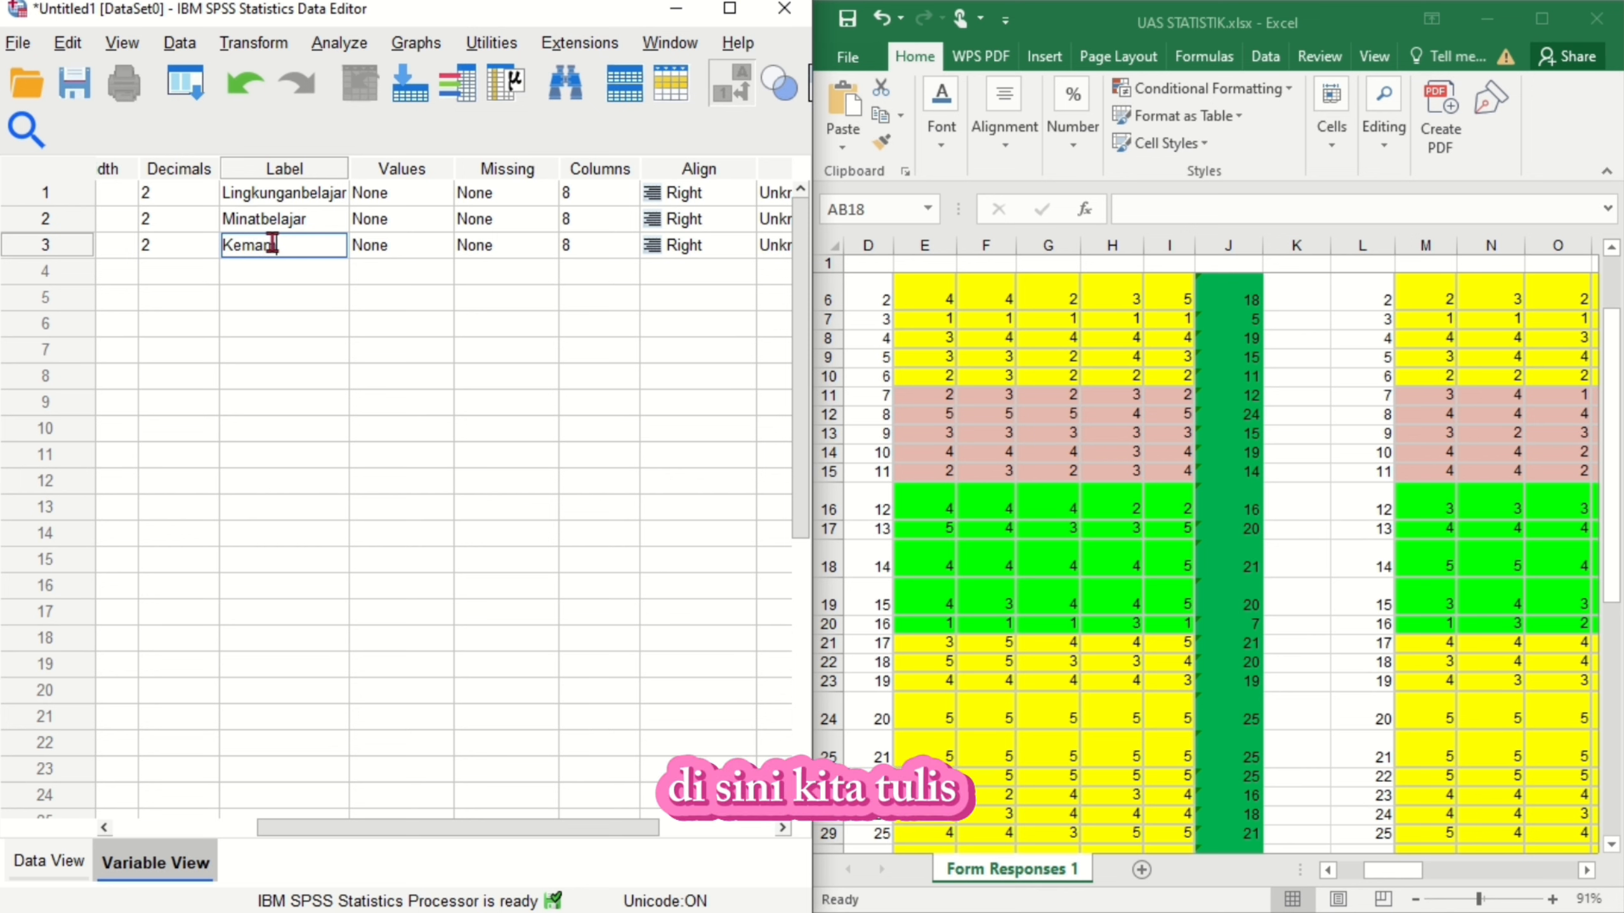
{"action": "type", "text": "puanmem"}
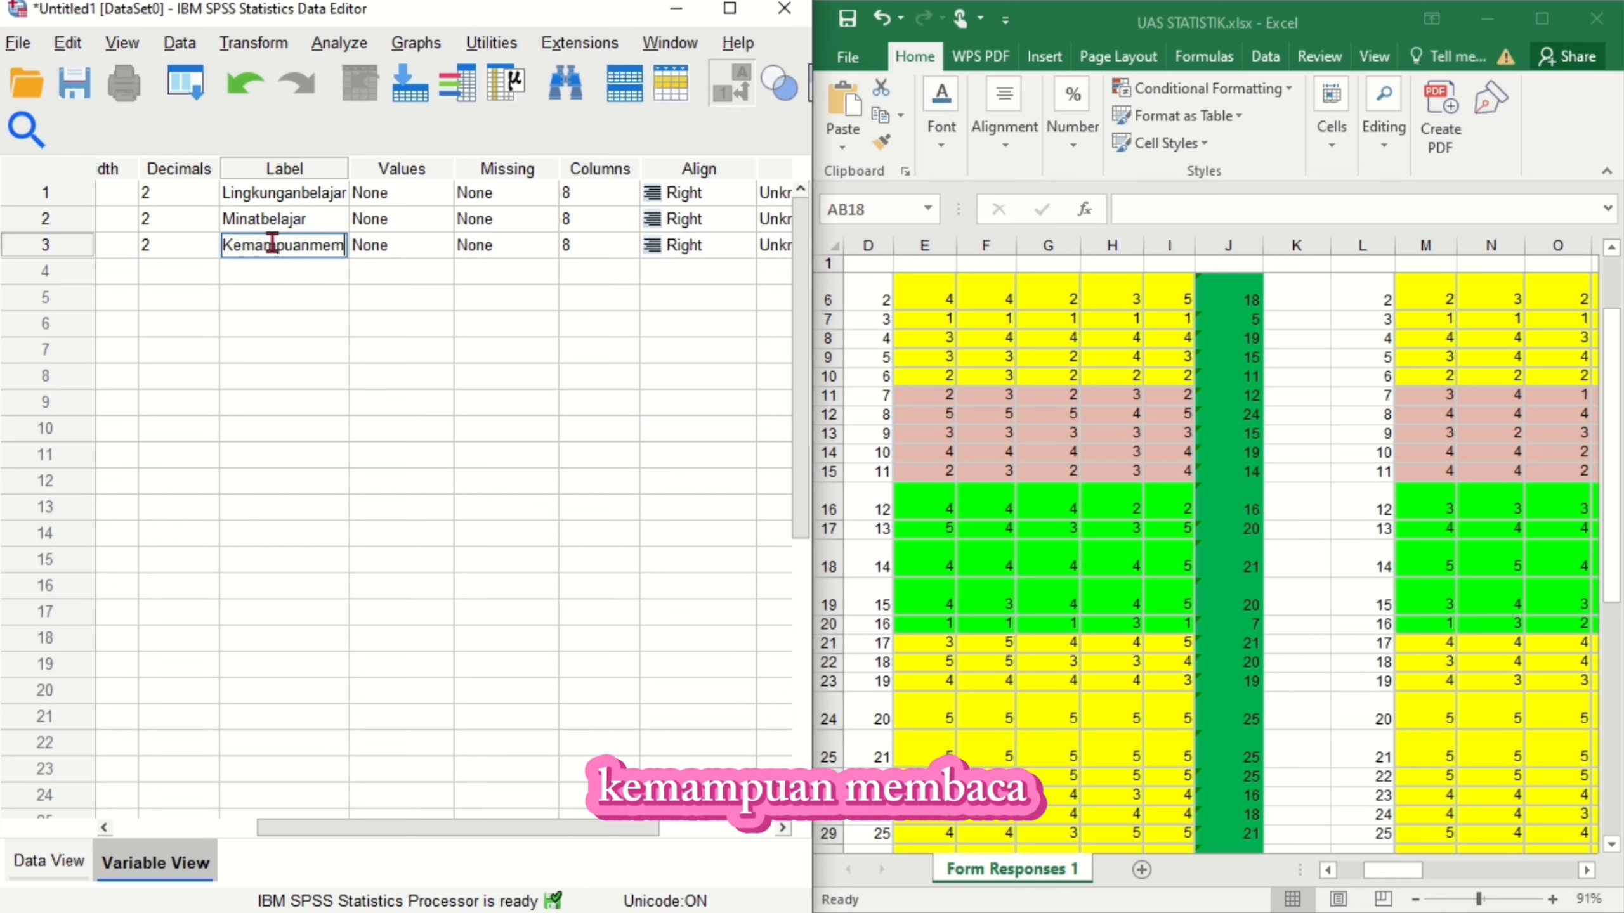
{"action": "type", "text": "baca"}
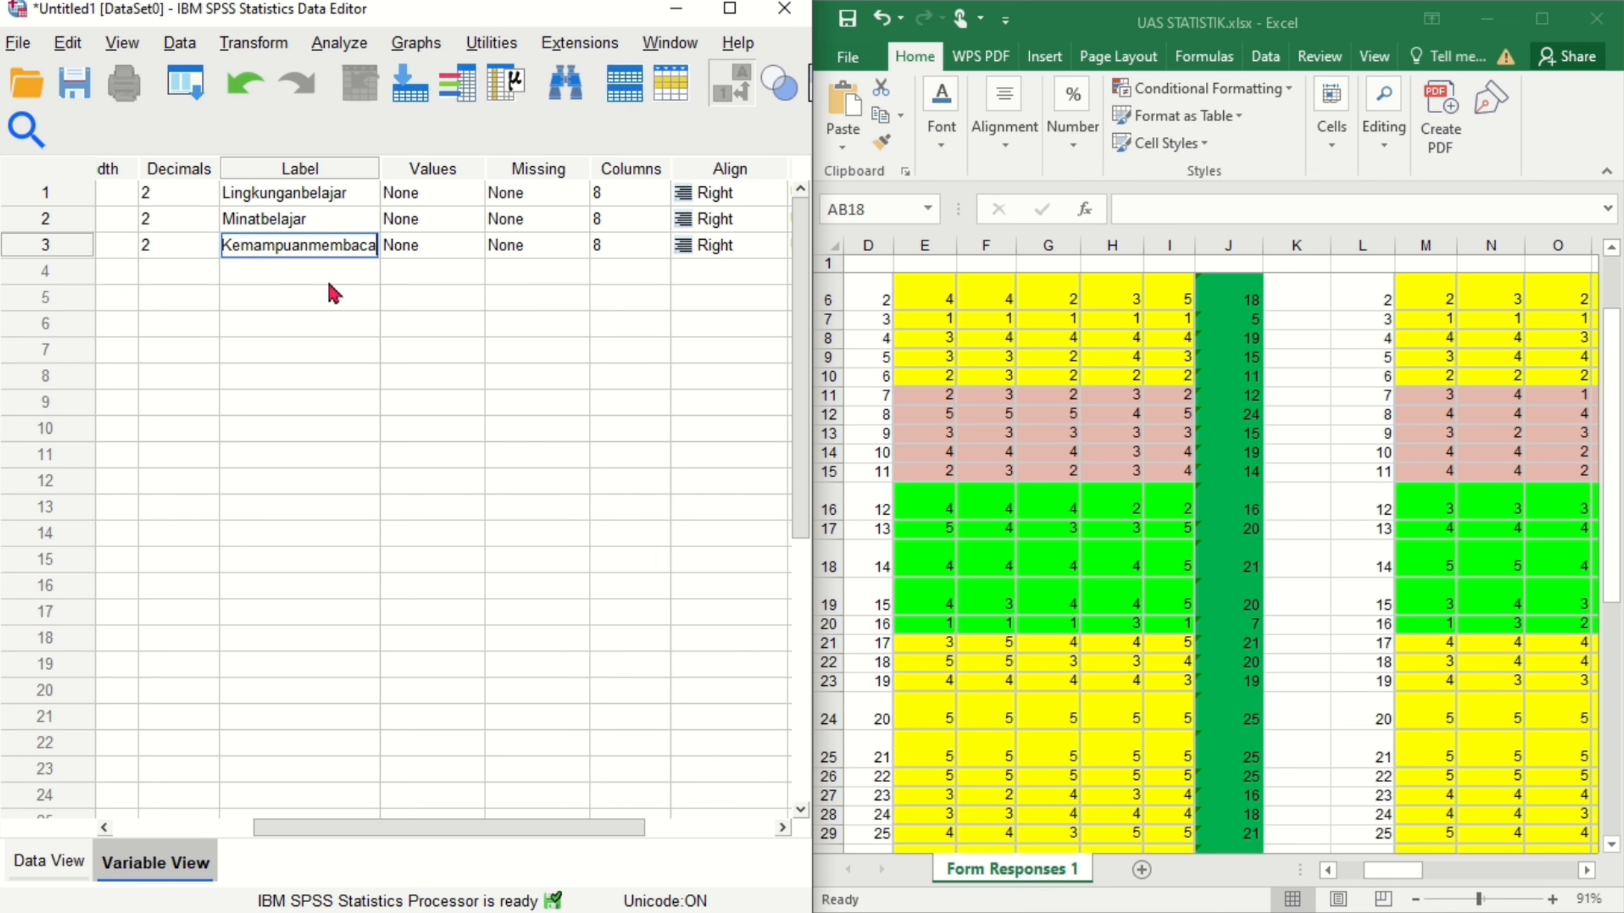
Step: Copy the X1 totals in J5:J44 of the Excel sheet into the X1 data column in SPSS, starting at case 1
{"action": "left_click_drag", "start_coordinate": [380, 830], "coordinate": [215, 830]}
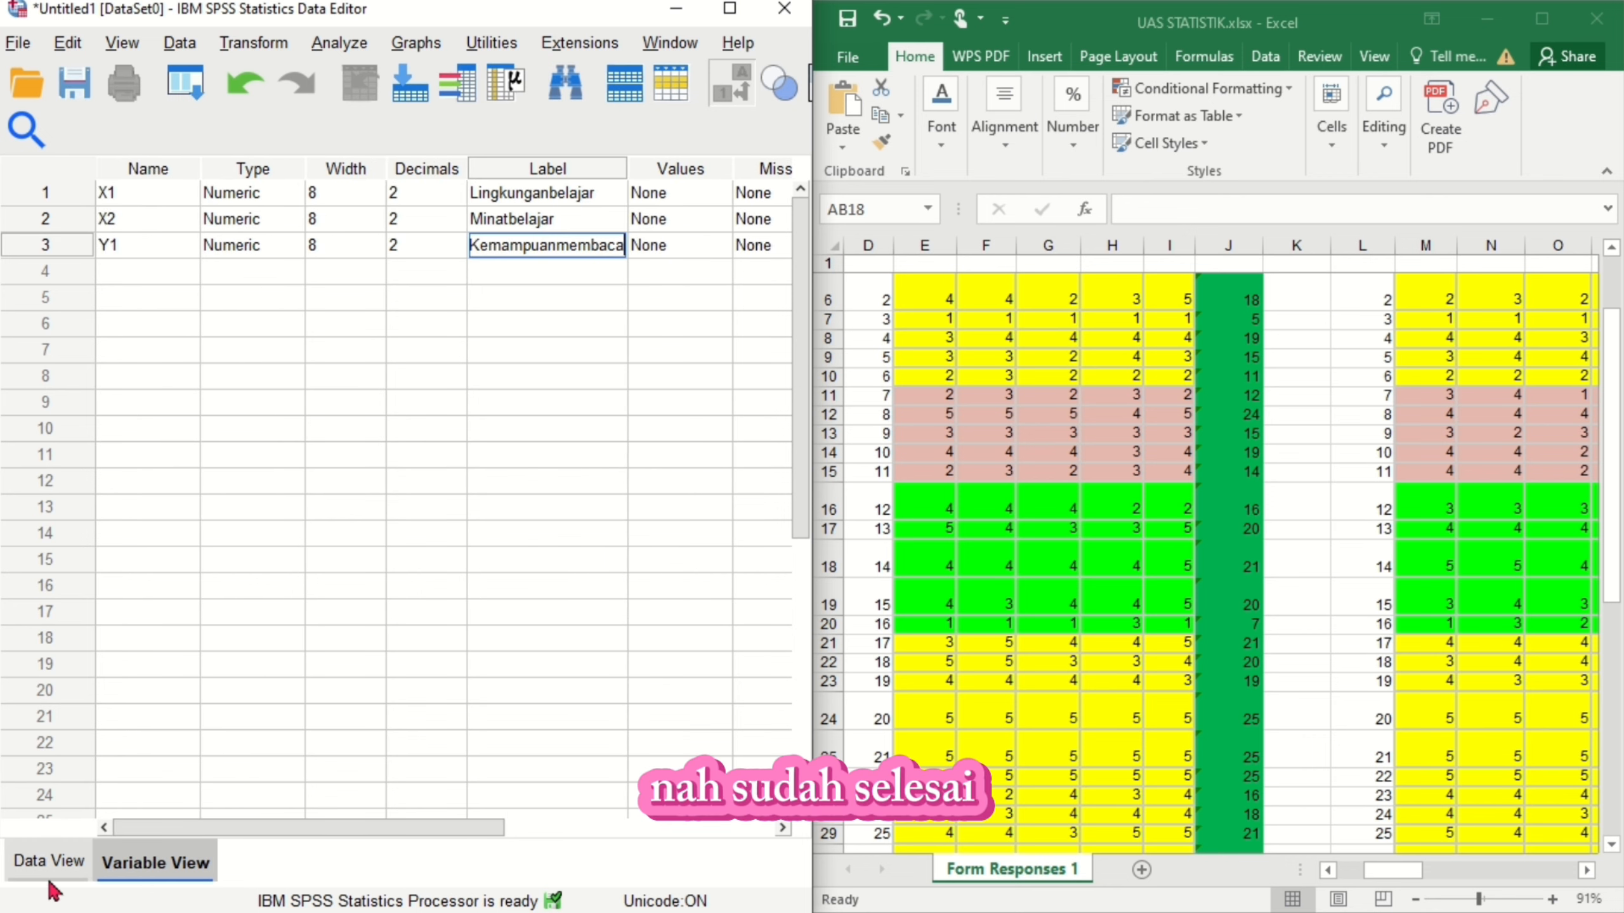
{"action": "left_click", "coordinate": [57, 862]}
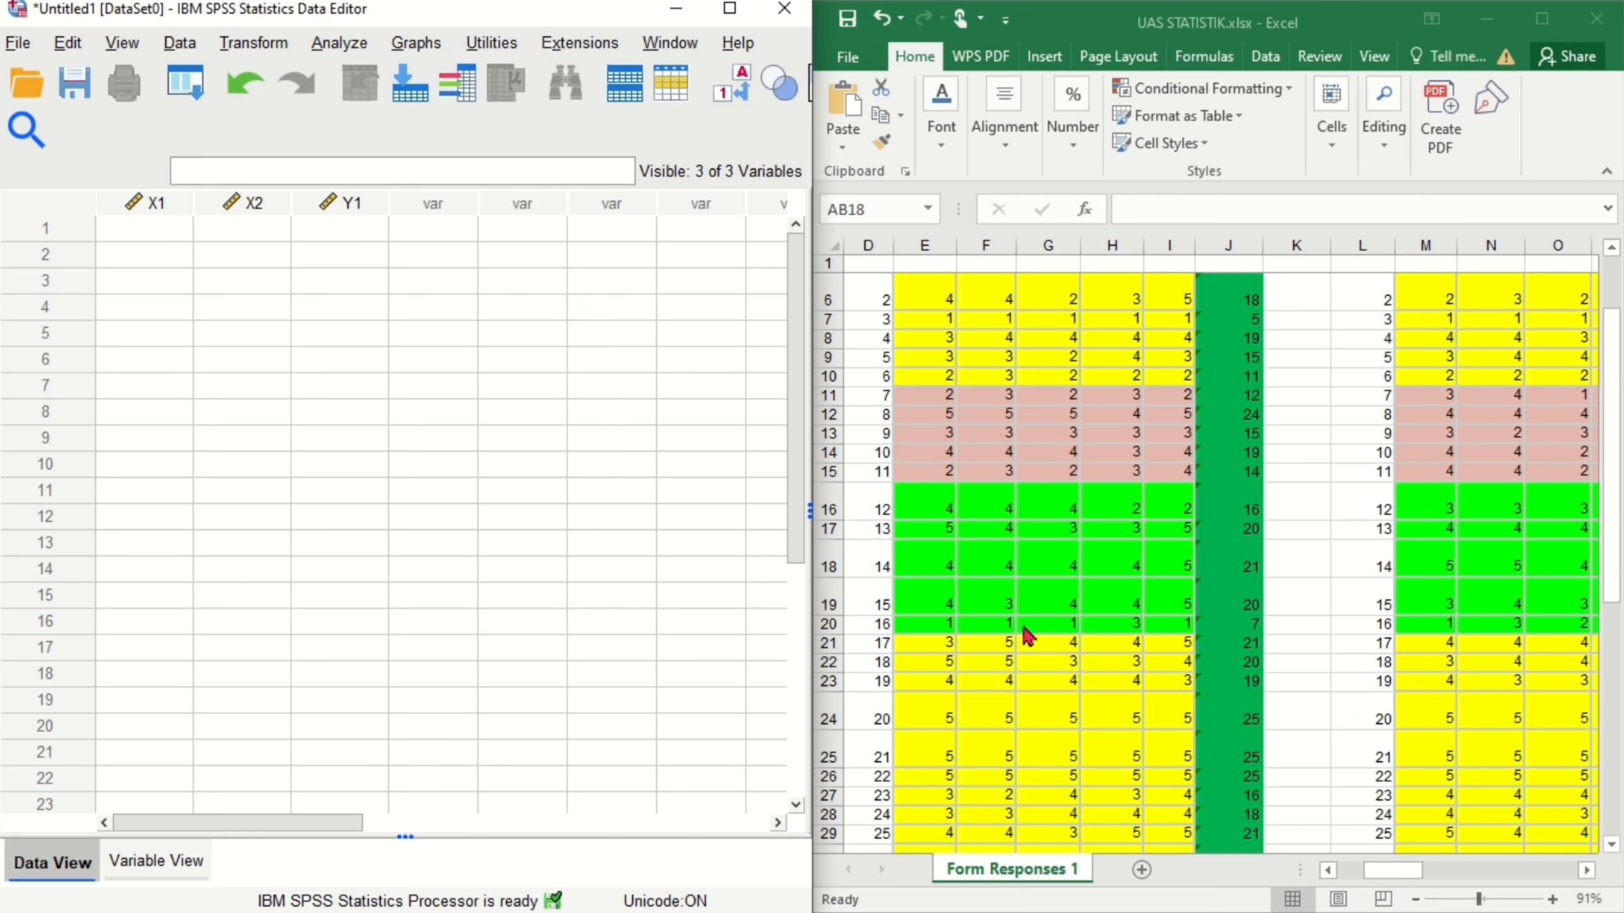
{"action": "left_click", "coordinate": [1410, 871]}
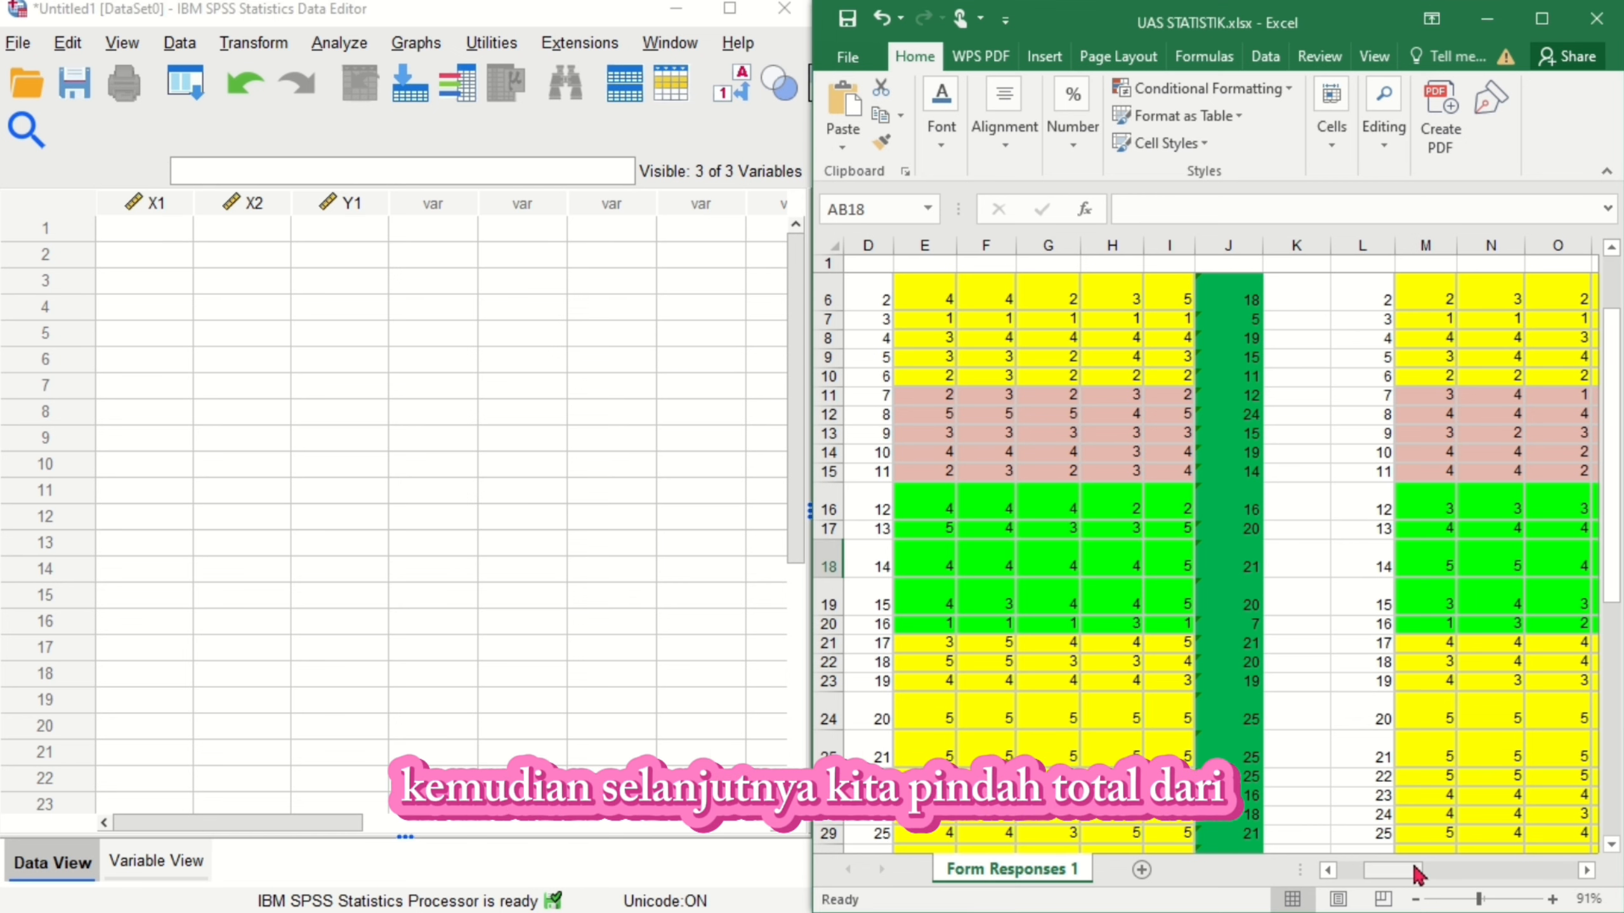
{"action": "left_click_drag", "start_coordinate": [1414, 869], "coordinate": [1427, 875]}
{"action": "scroll", "coordinate": [1150, 421], "scroll_direction": "up", "scroll_amount": 1}
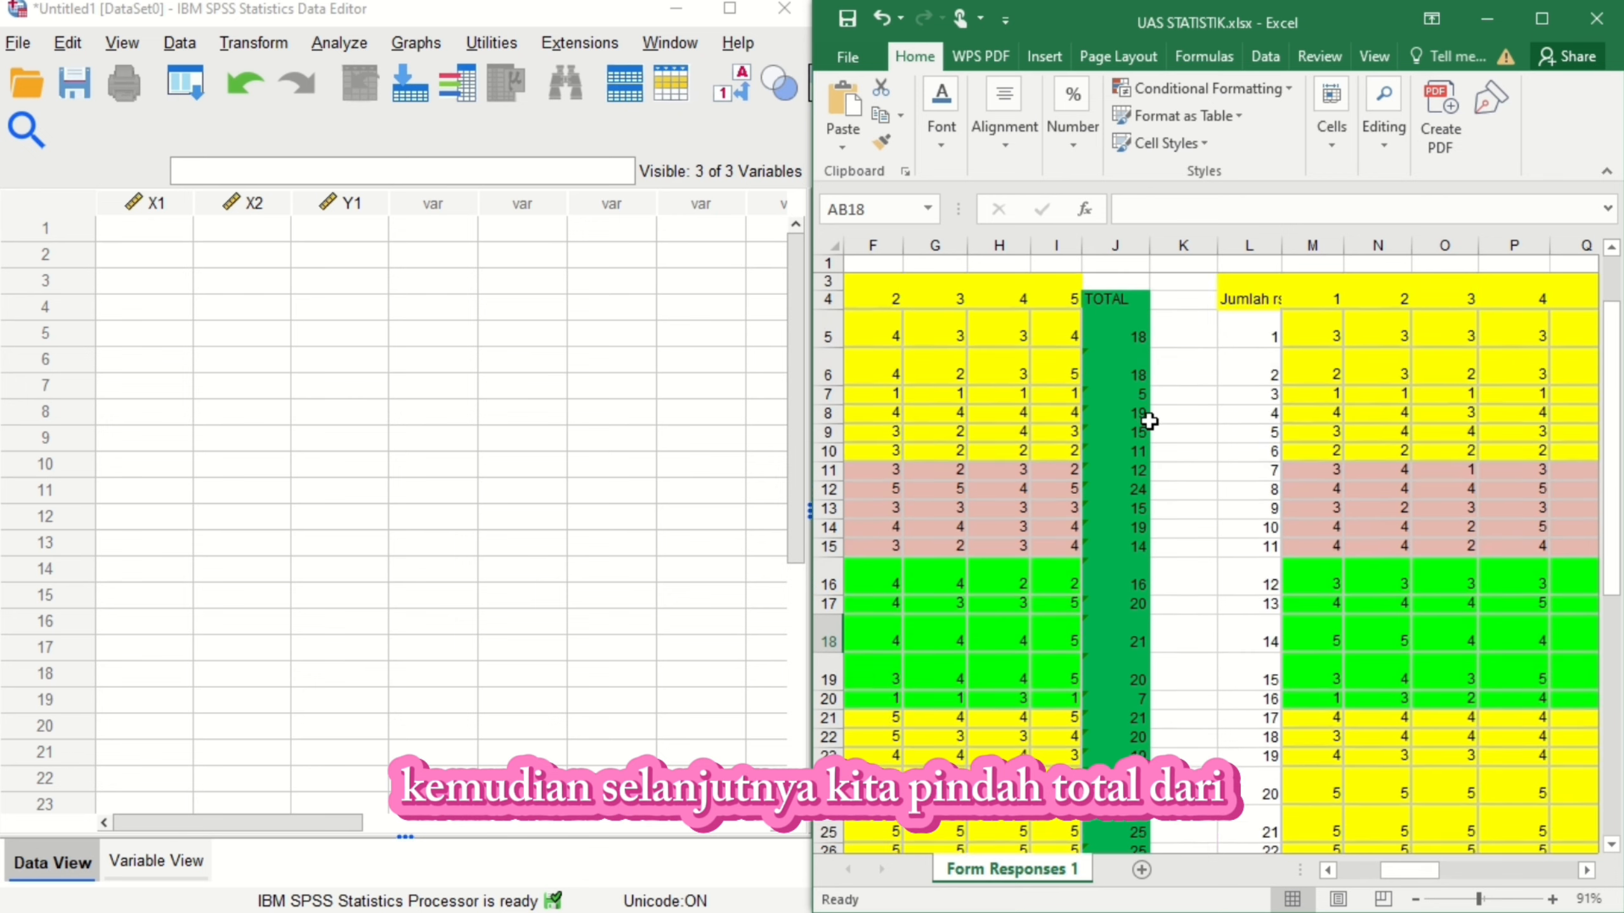
{"action": "scroll", "coordinate": [1149, 422], "scroll_direction": "up", "scroll_amount": 1}
{"action": "left_click", "coordinate": [1118, 346]}
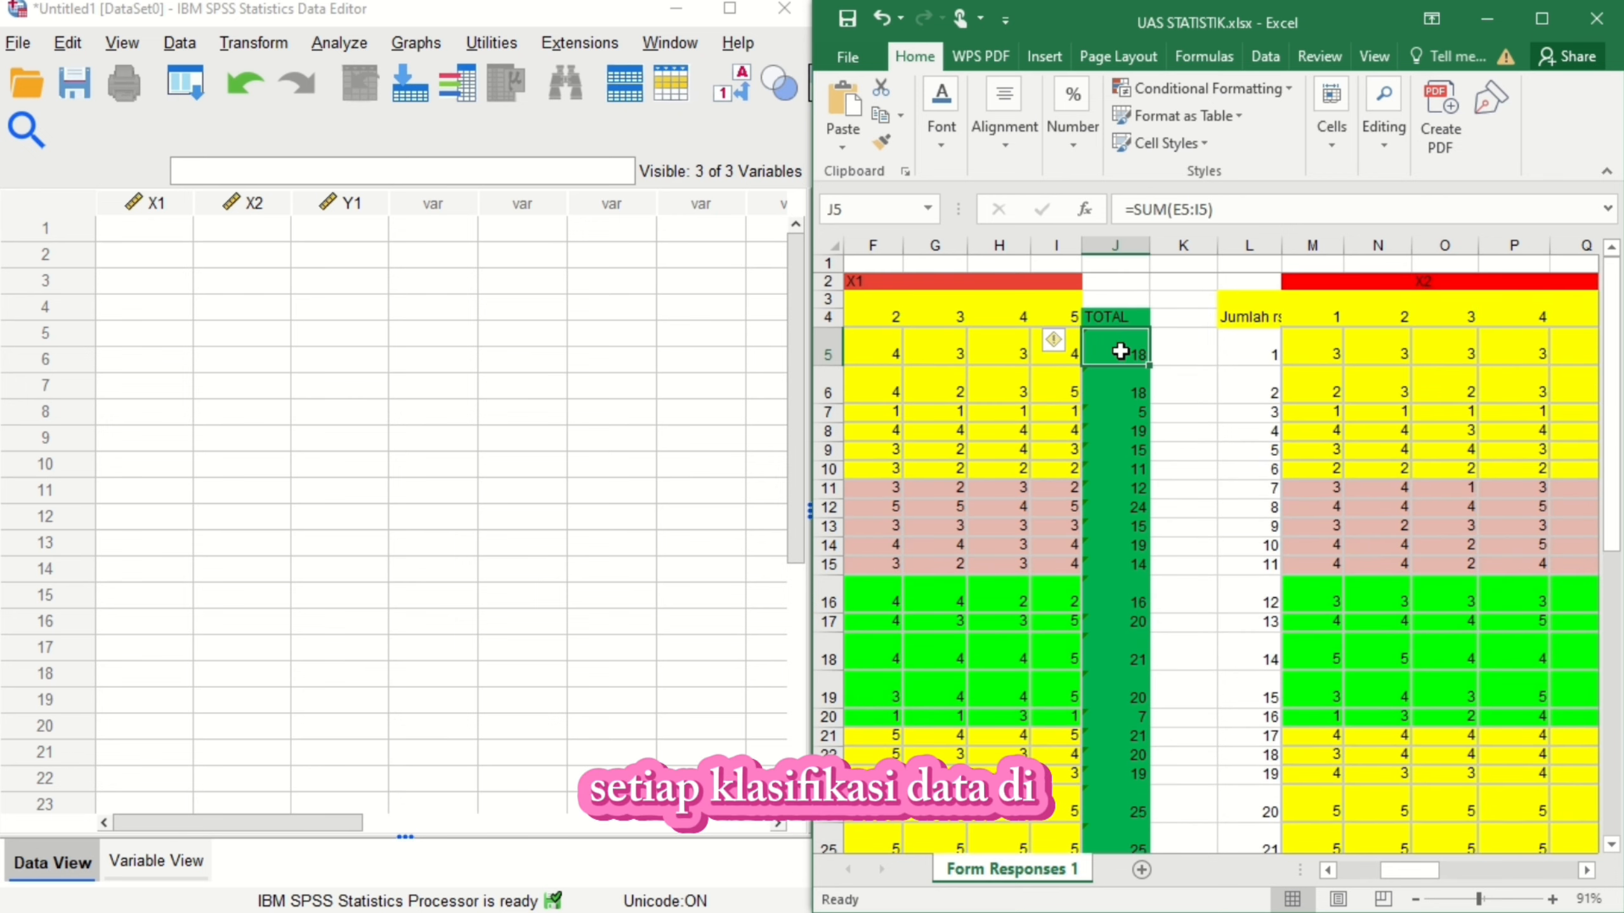
{"action": "left_click_drag", "start_coordinate": [1120, 350], "coordinate": [1126, 813]}
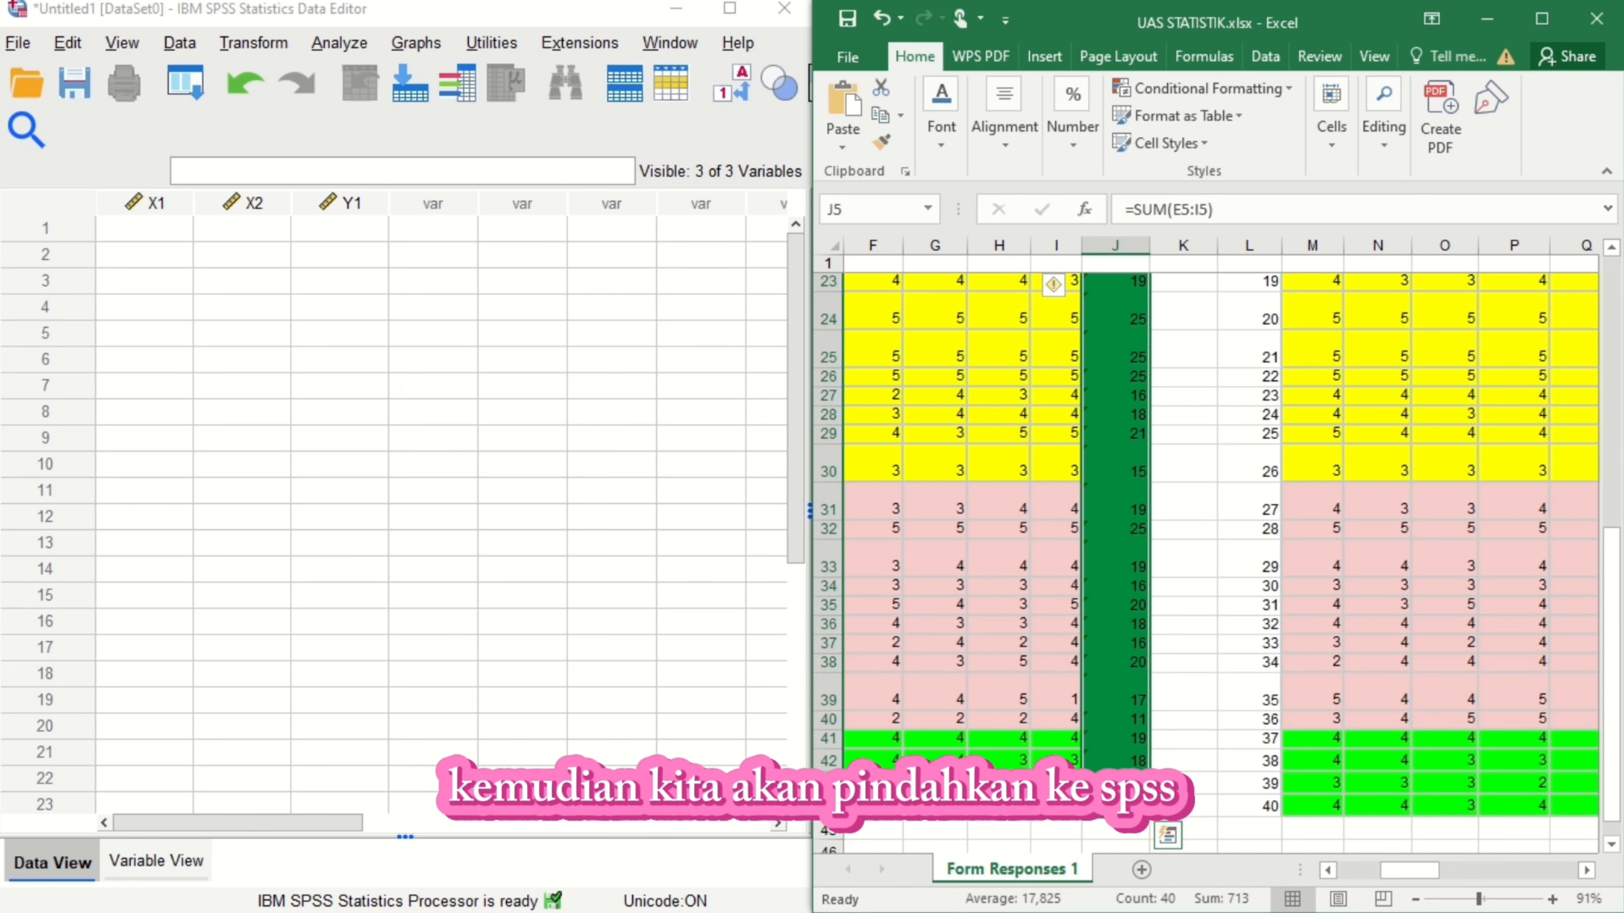
{"action": "key", "text": "ctrl+c"}
{"action": "left_click", "coordinate": [151, 229]}
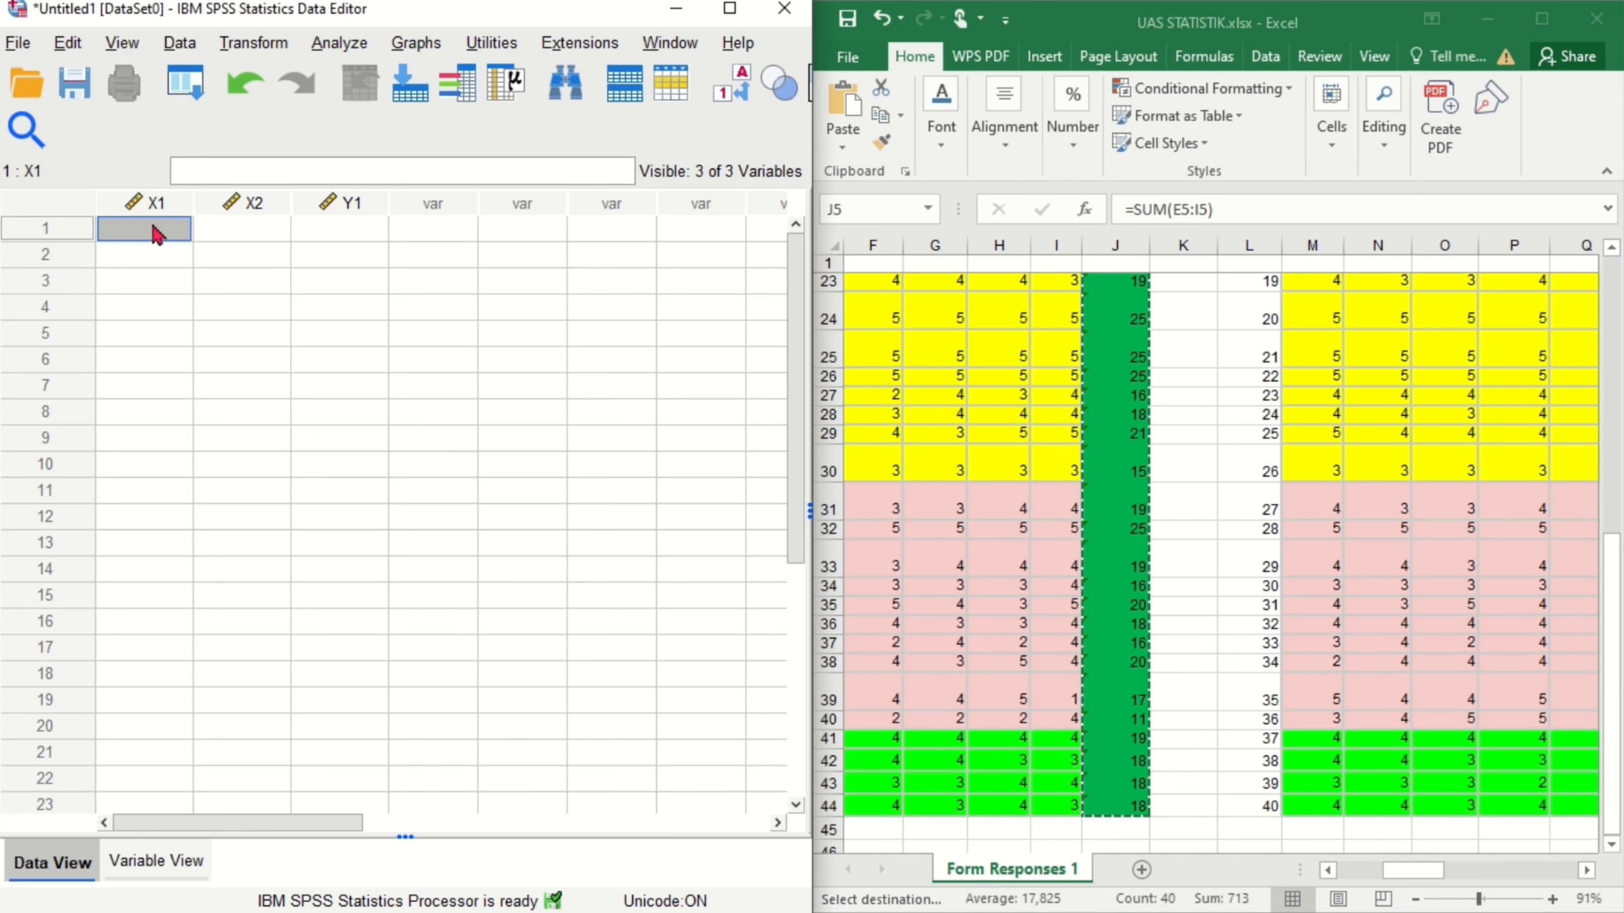
{"action": "key", "text": "ctrl+v"}
Step: Copy the X2 totals in R5:R44 of the Excel sheet into the X2 data column in SPSS, starting at case 1
{"action": "left_click_drag", "start_coordinate": [1431, 870], "coordinate": [1487, 874]}
{"action": "scroll", "coordinate": [1302, 352], "scroll_direction": "up", "scroll_amount": 7}
{"action": "left_click_drag", "start_coordinate": [1301, 352], "coordinate": [1362, 677]}
{"action": "key", "text": "ctrl+c"}
{"action": "left_click", "coordinate": [256, 231]}
{"action": "key", "text": "ctrl+v"}
Step: Copy the totals in AA5:AA44 of the Excel sheet into the Y1 data column in SPSS and check the filled rows
{"action": "left_click_drag", "start_coordinate": [1467, 870], "coordinate": [1547, 870]}
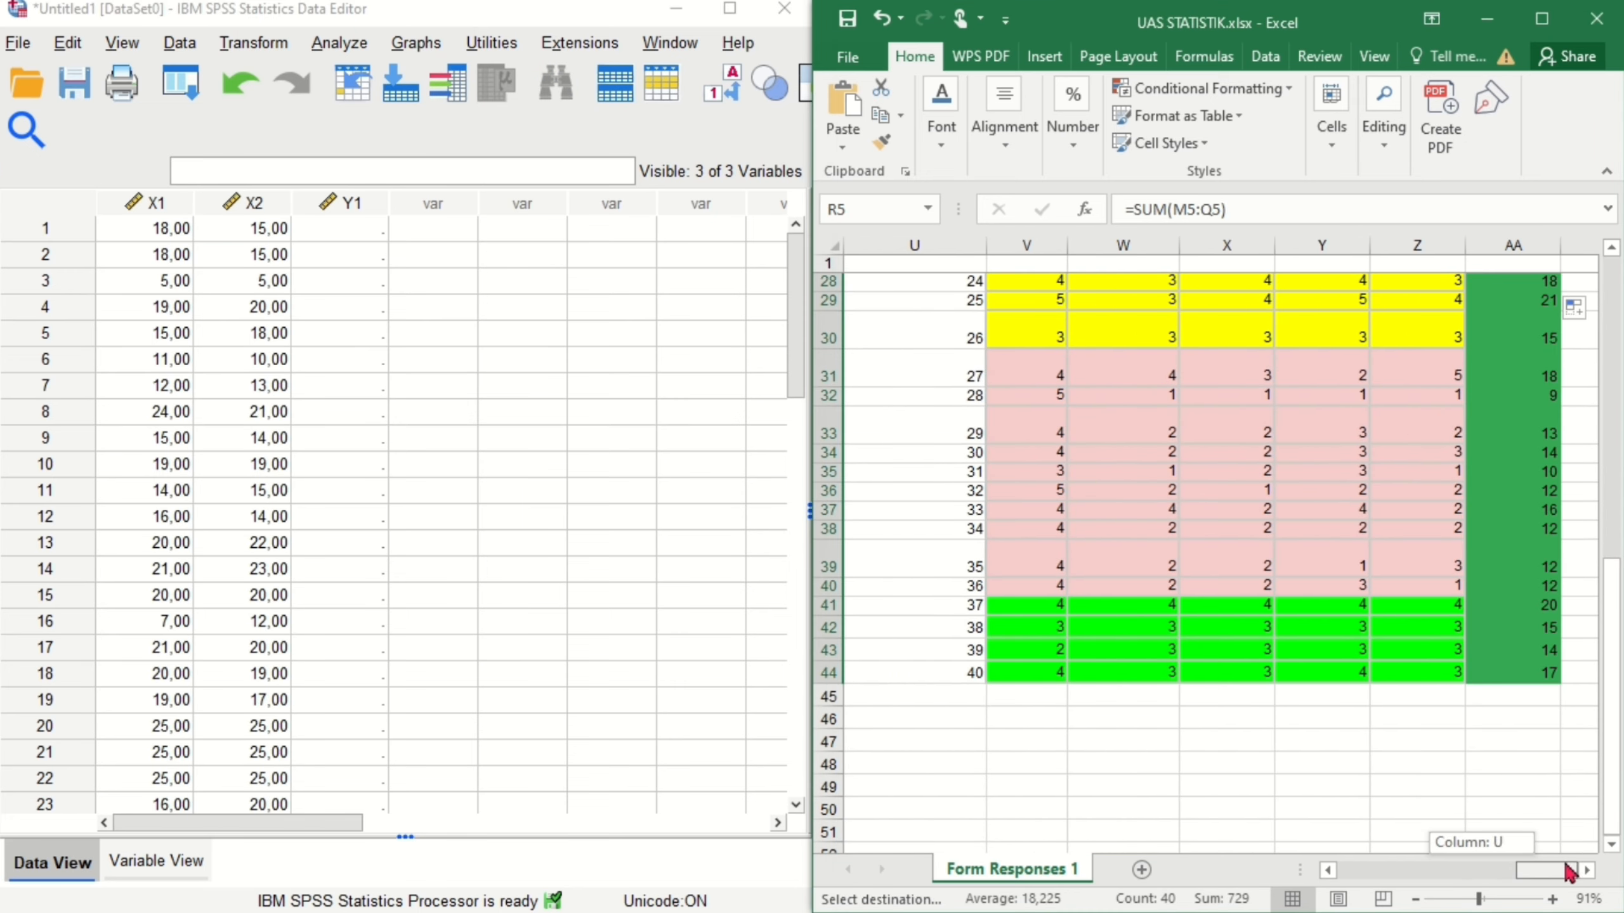
{"action": "scroll", "coordinate": [1439, 714], "scroll_direction": "up", "scroll_amount": 9}
{"action": "left_click", "coordinate": [1530, 355]}
{"action": "left_click_drag", "start_coordinate": [1530, 356], "coordinate": [1550, 633]}
{"action": "key", "text": "ctrl+c"}
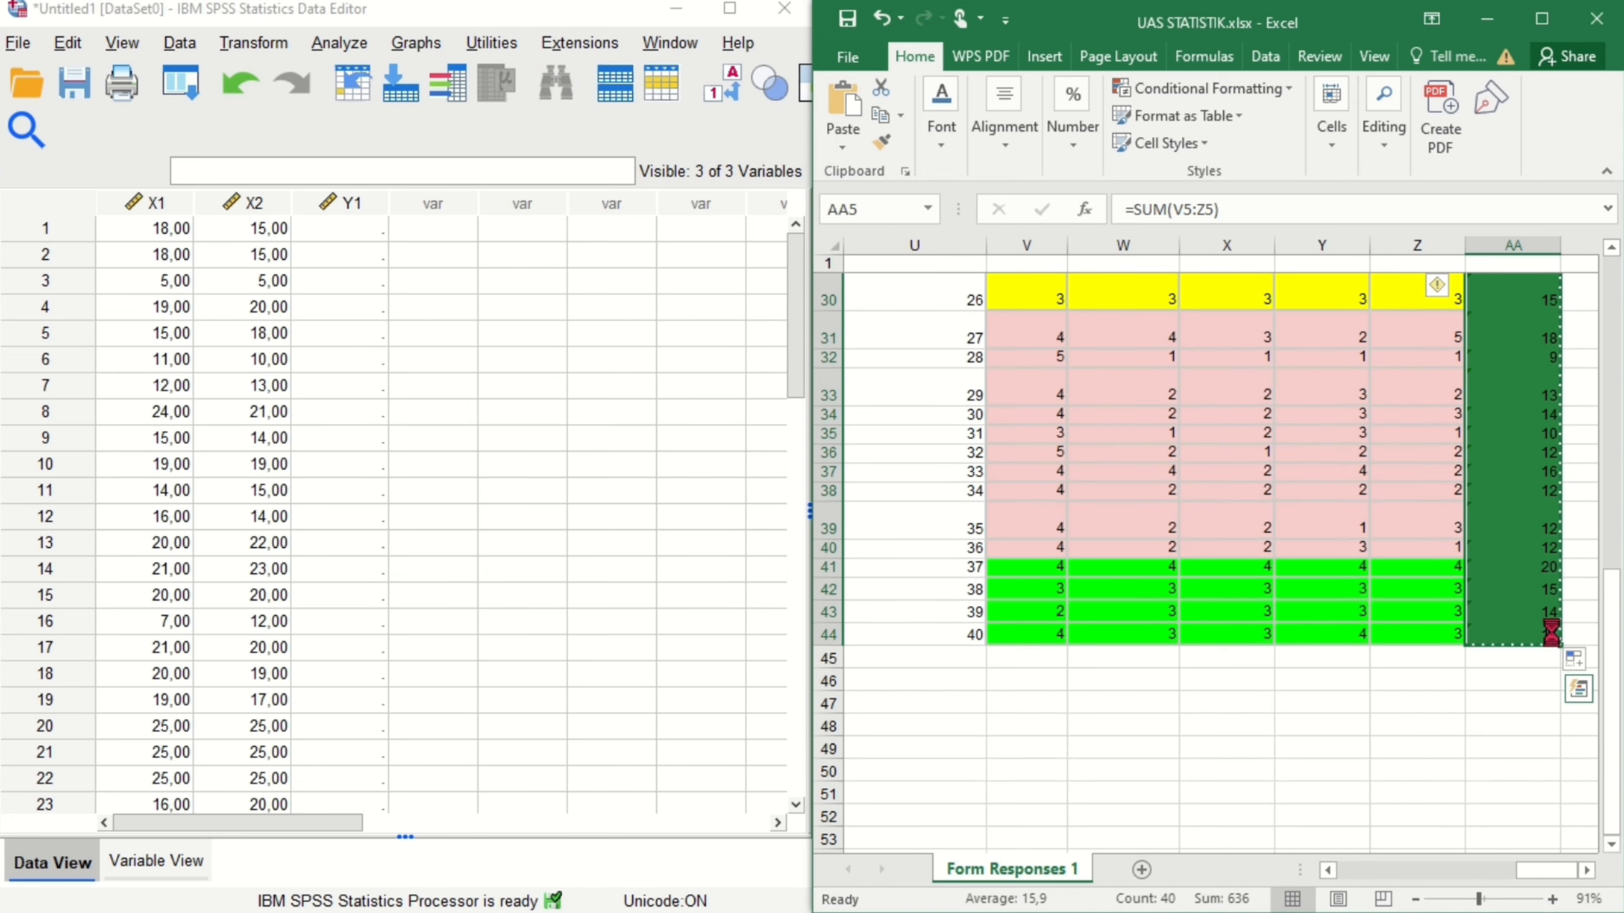
{"action": "left_click", "coordinate": [362, 228]}
{"action": "key", "text": "ctrl+v"}
{"action": "scroll", "coordinate": [445, 539], "scroll_direction": "down", "scroll_amount": 12}
{"action": "scroll", "coordinate": [446, 539], "scroll_direction": "up", "scroll_amount": 12}
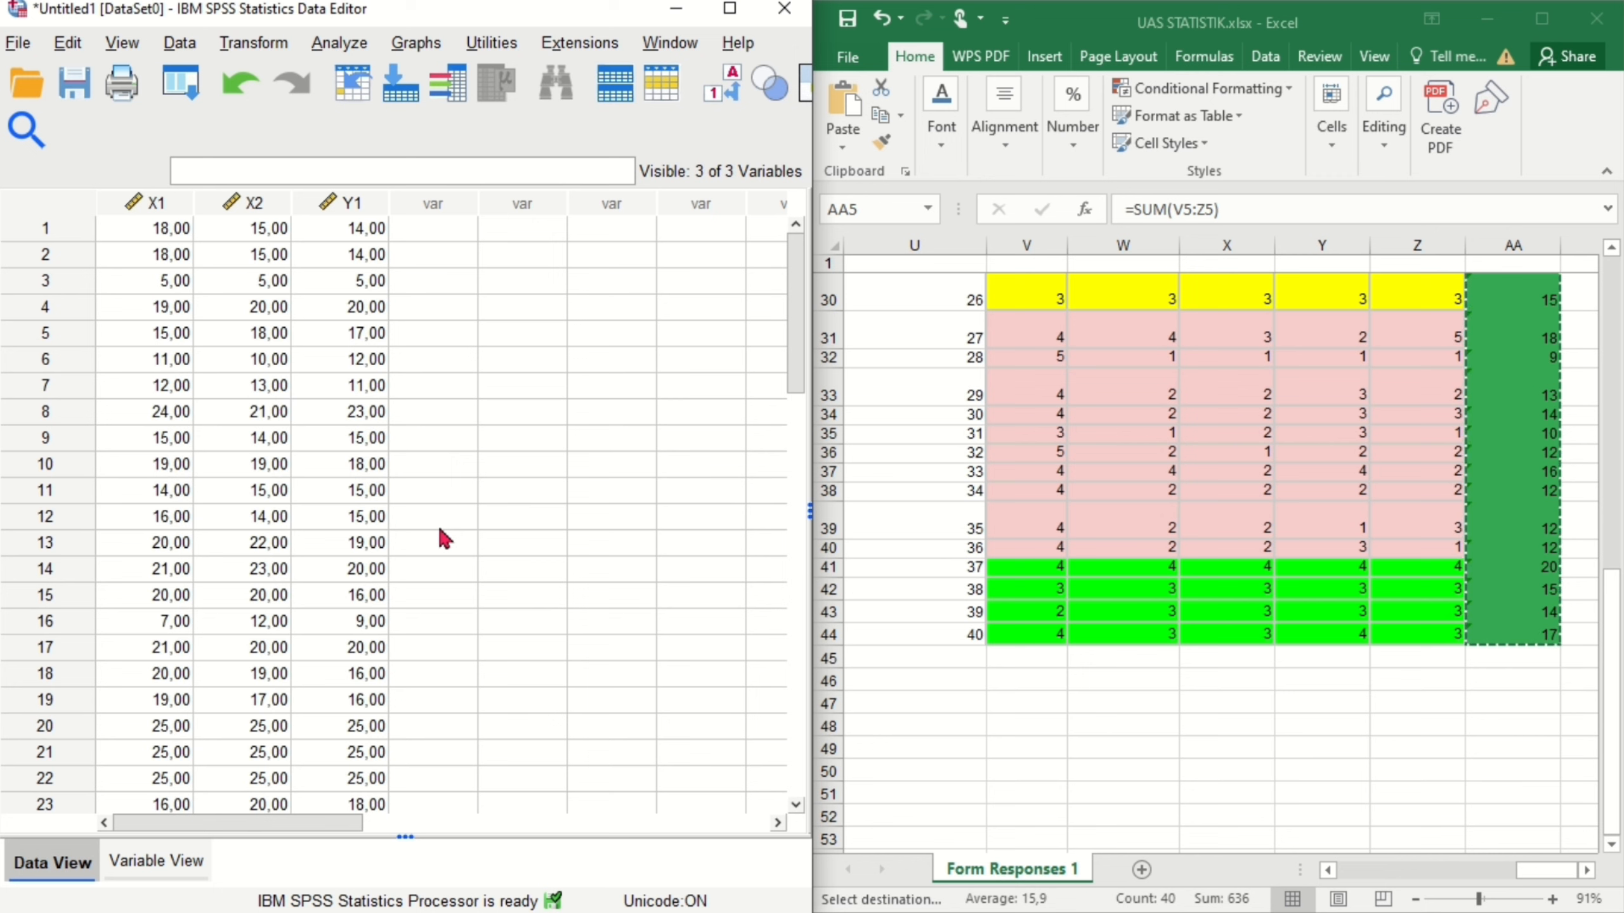
Step: Start a linear regression analysis and assign Kemampuanmembaca [Y1] as the dependent variable
{"action": "left_click", "coordinate": [340, 44]}
{"action": "mouse_move", "coordinate": [404, 167]}
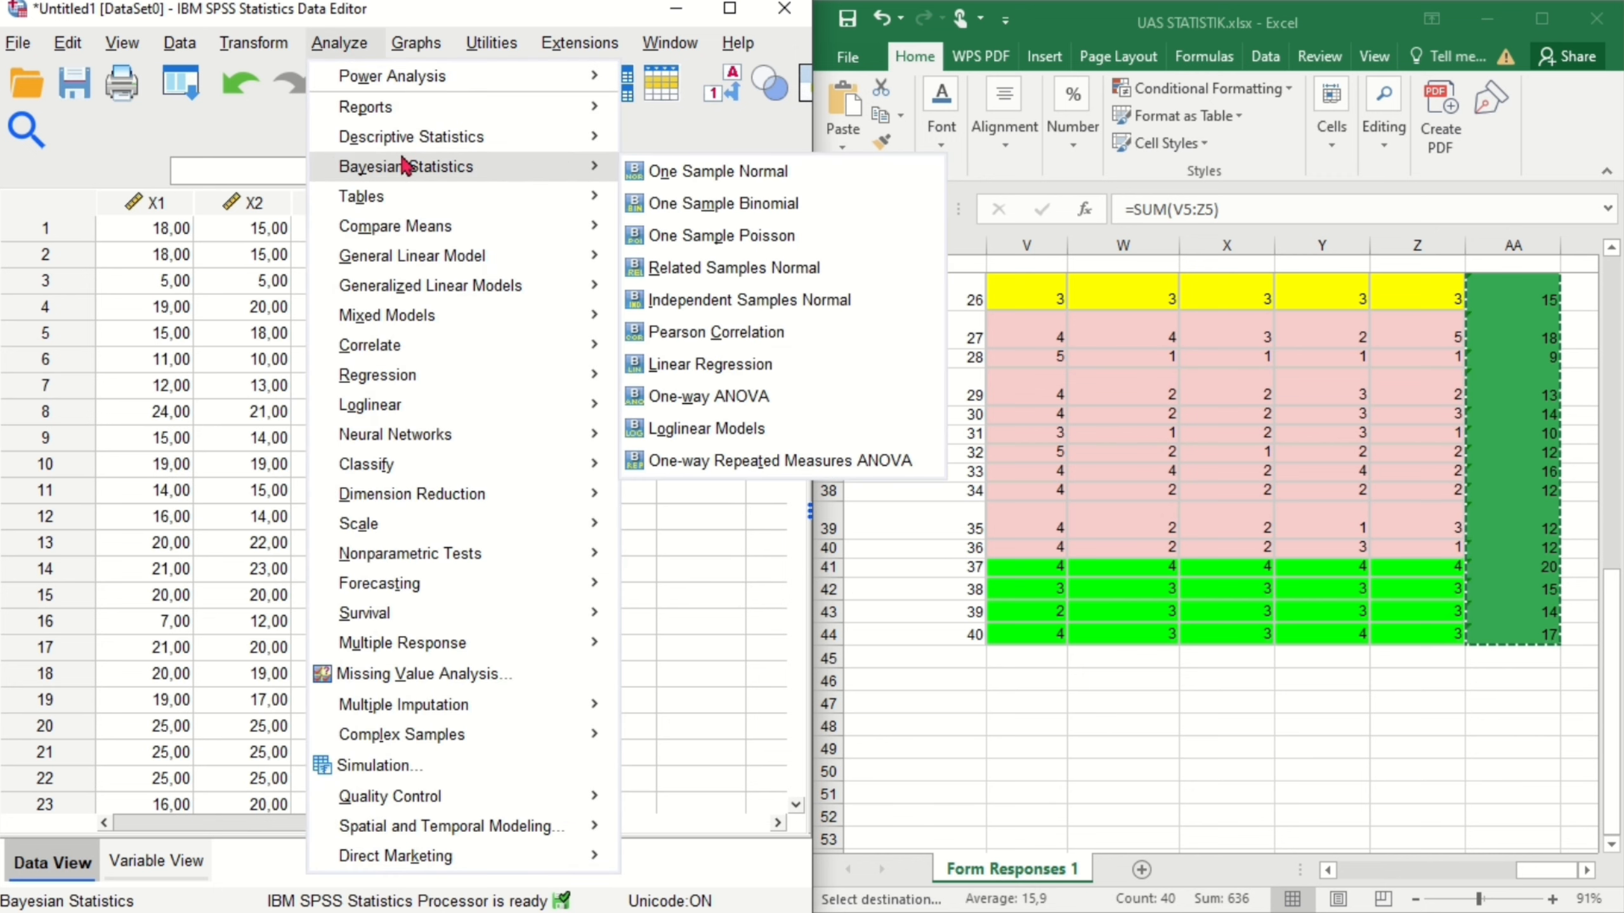
{"action": "mouse_move", "coordinate": [445, 376]}
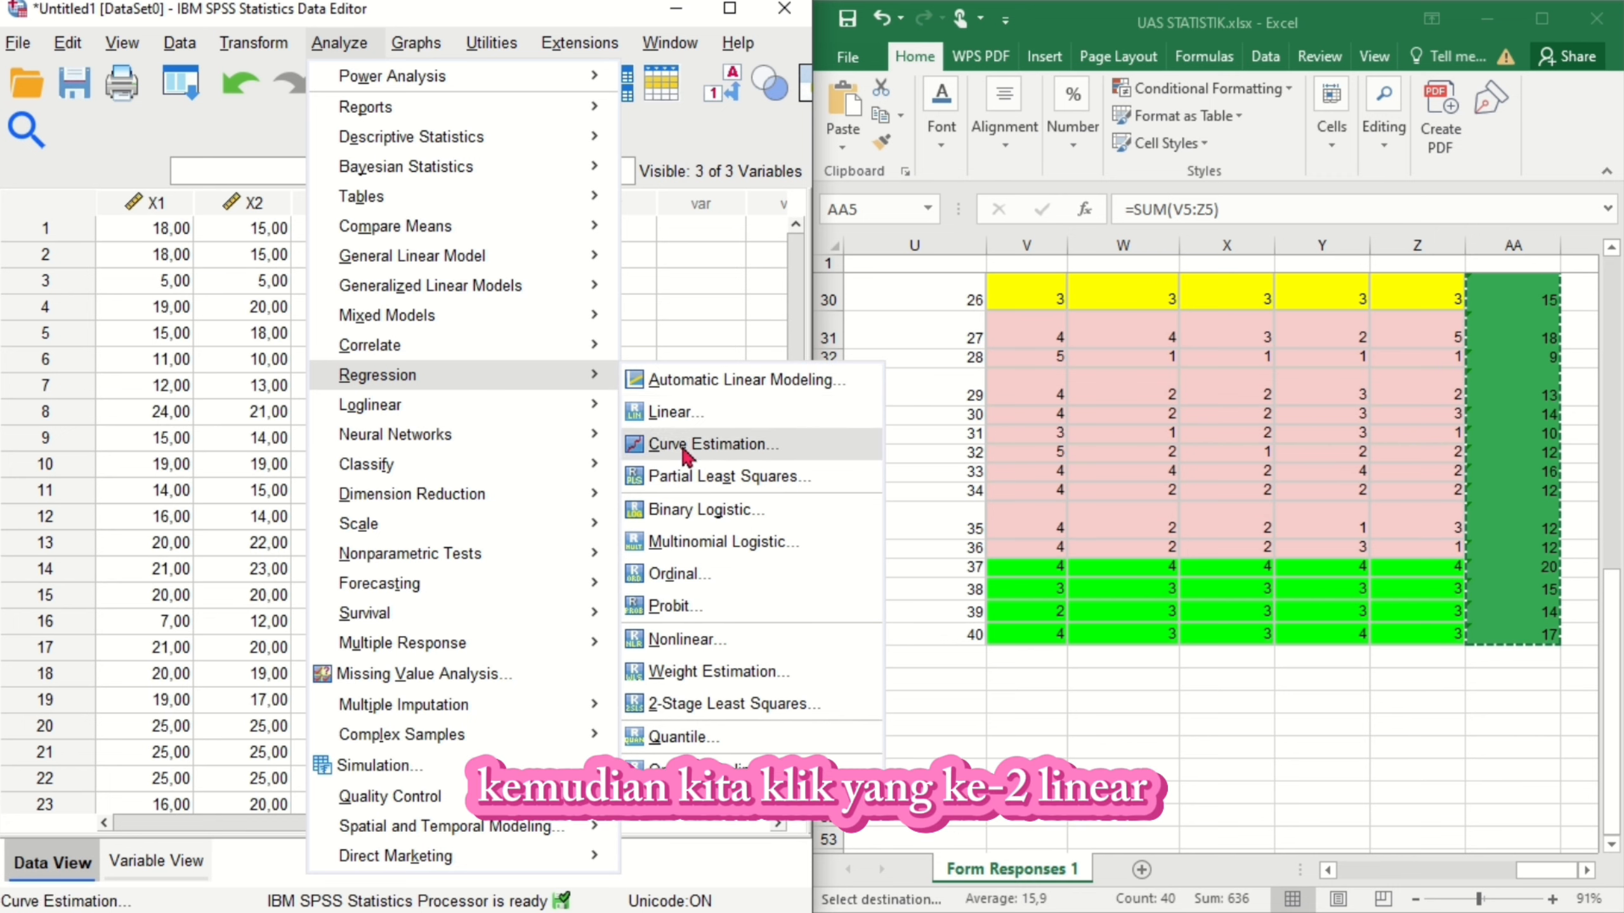
{"action": "left_click", "coordinate": [693, 419]}
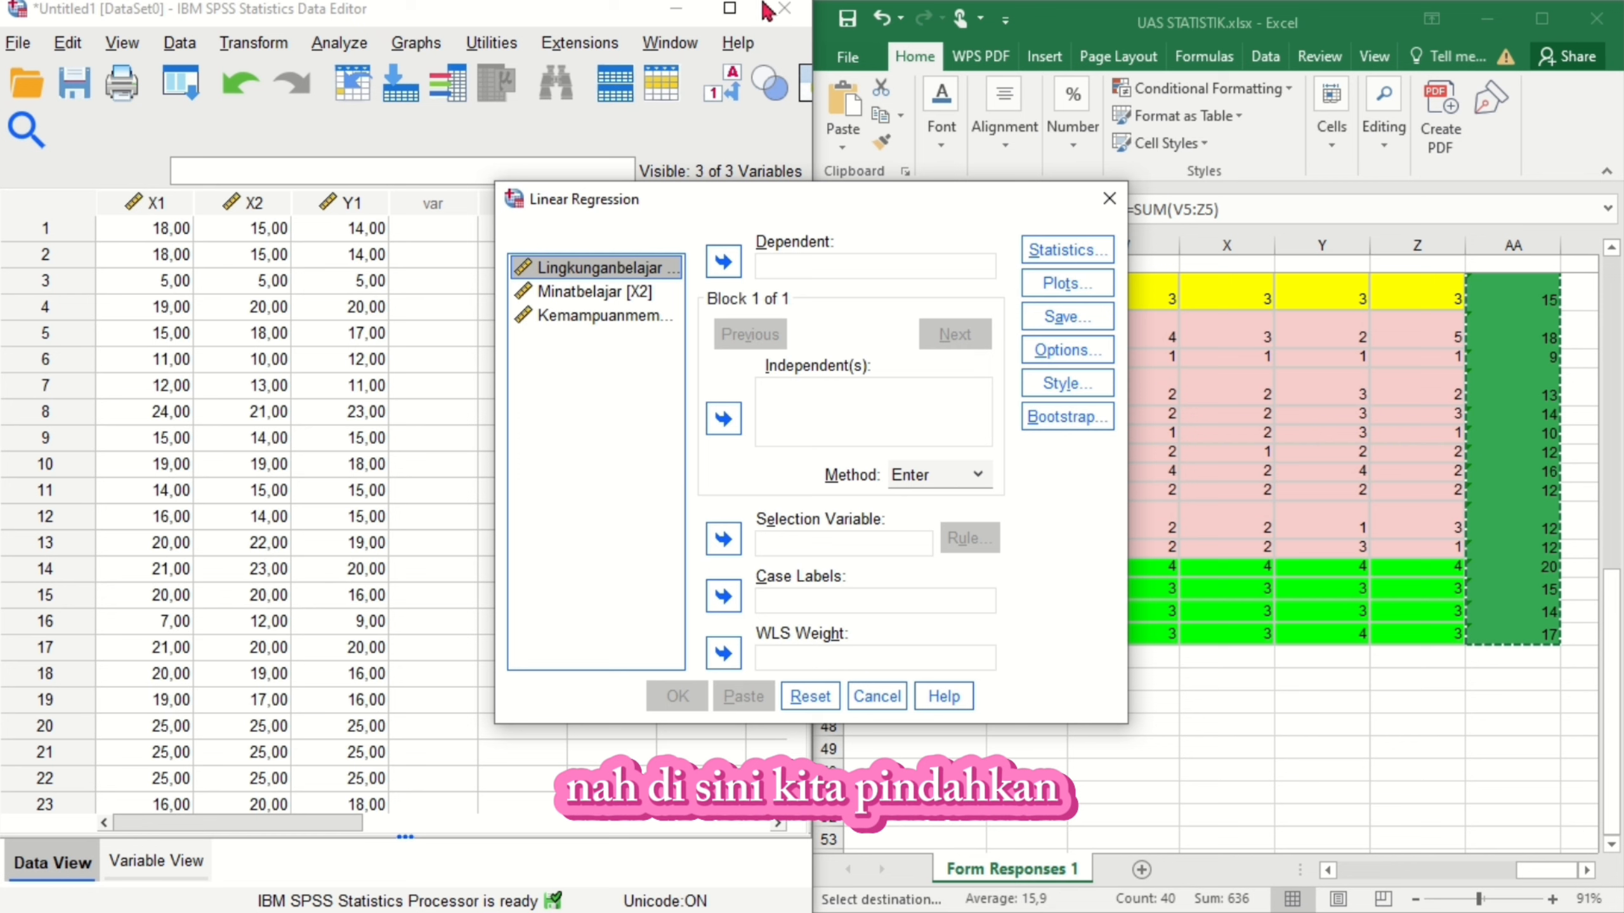
{"action": "mouse_move", "coordinate": [760, 2]}
{"action": "left_click", "coordinate": [648, 48]}
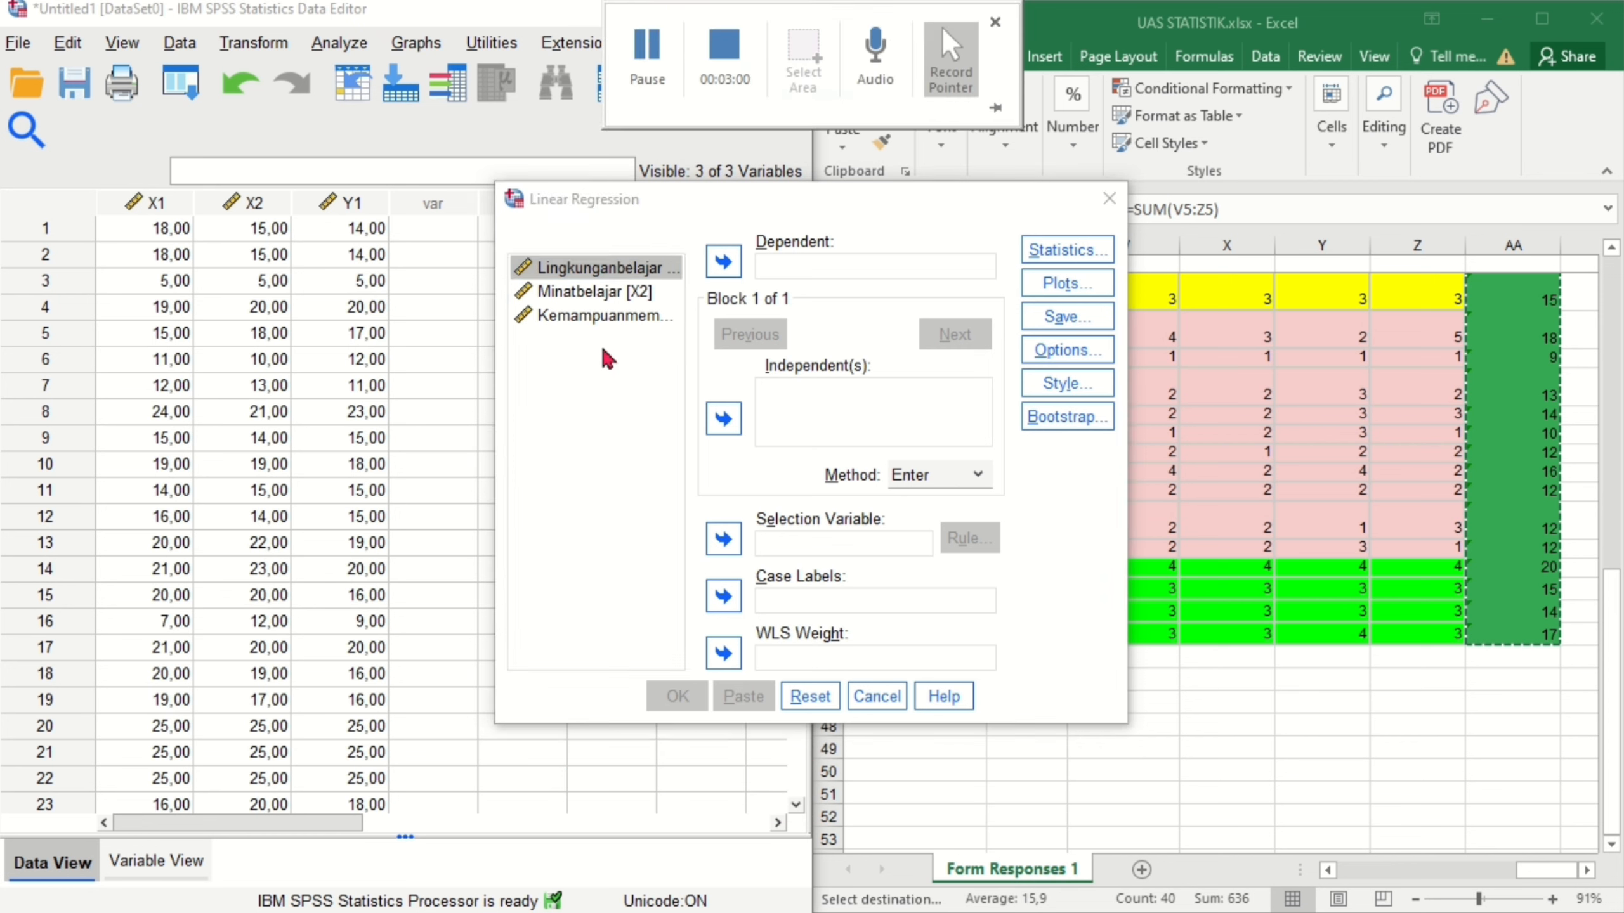
{"action": "left_click", "coordinate": [617, 319]}
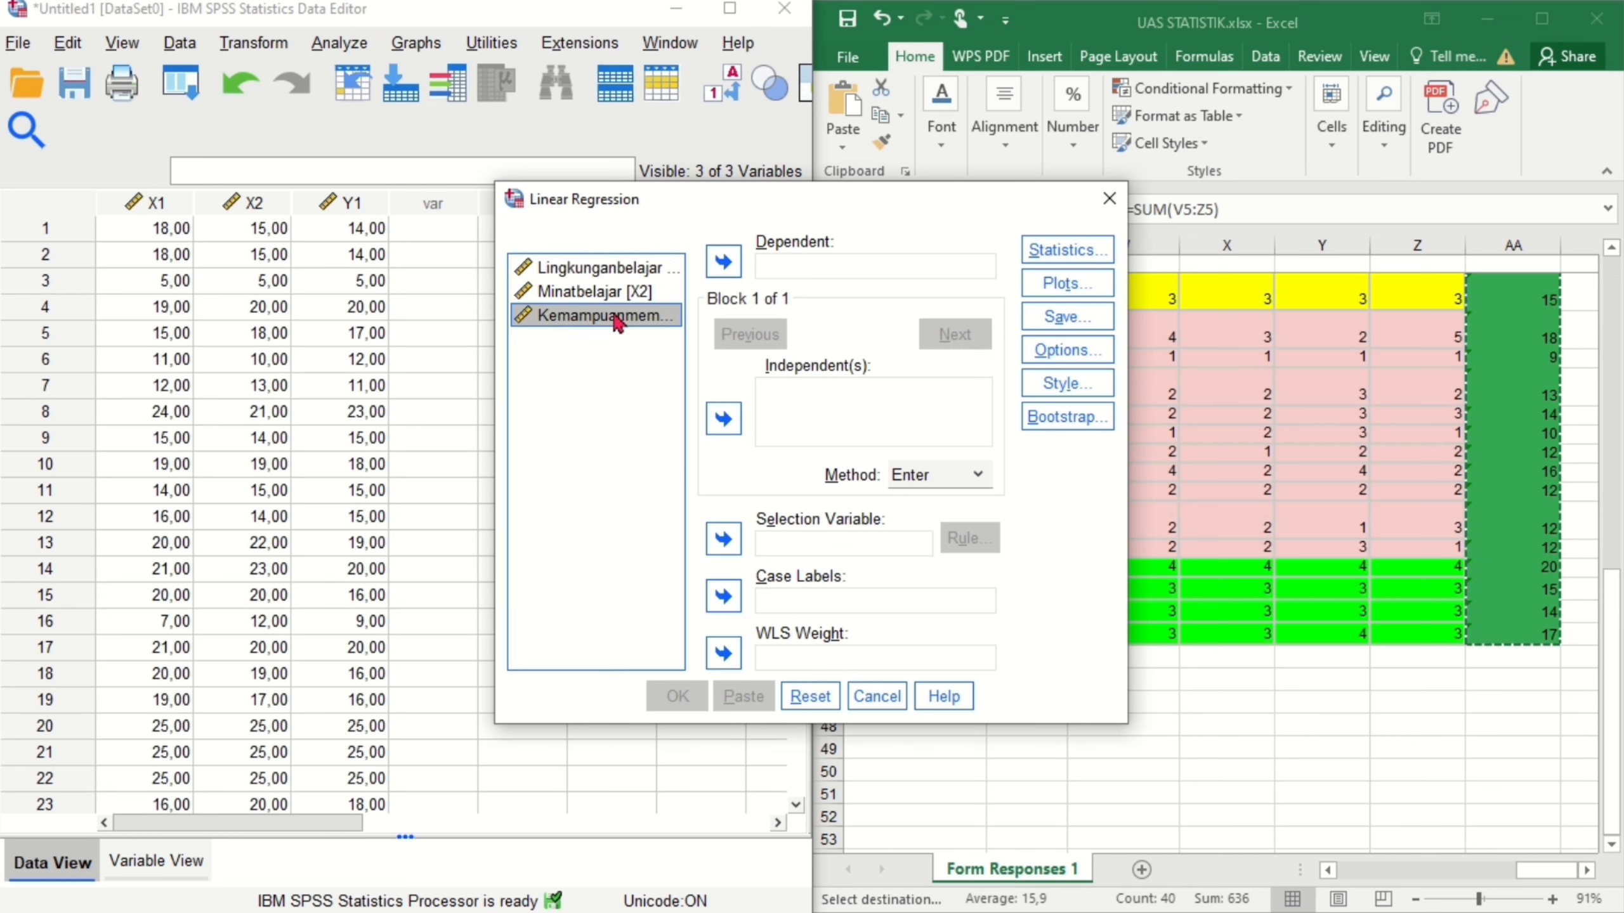
{"action": "left_click", "coordinate": [721, 262]}
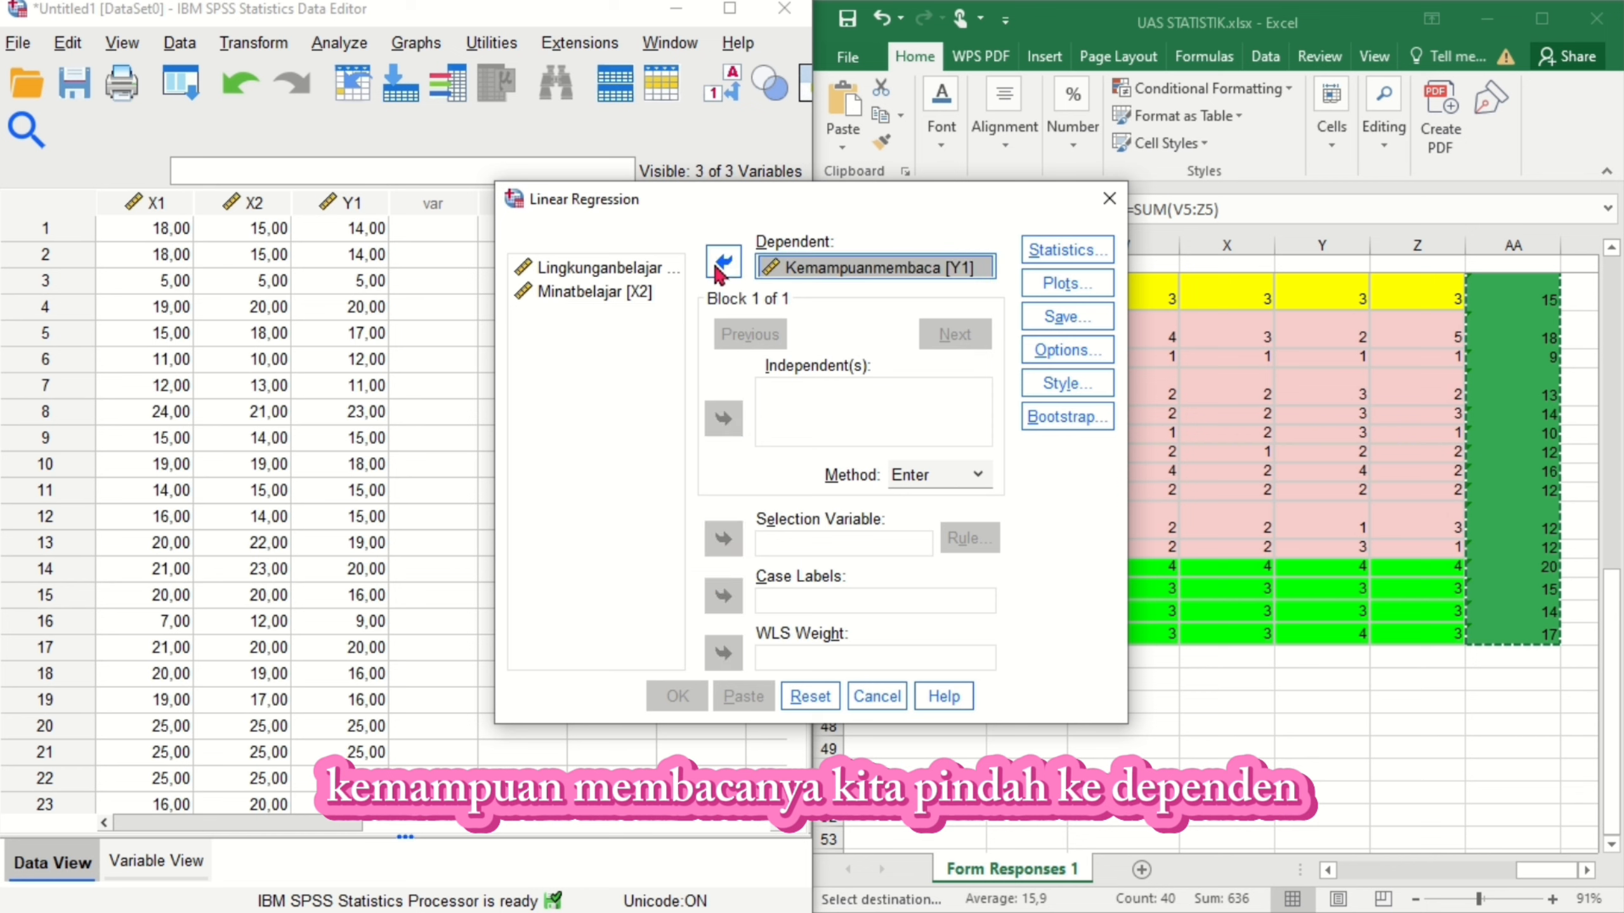
Step: Add Lingkunganbelajar [X1] and Minatbelajar [X2] as the independent variables of the regression
{"action": "left_click", "coordinate": [621, 301]}
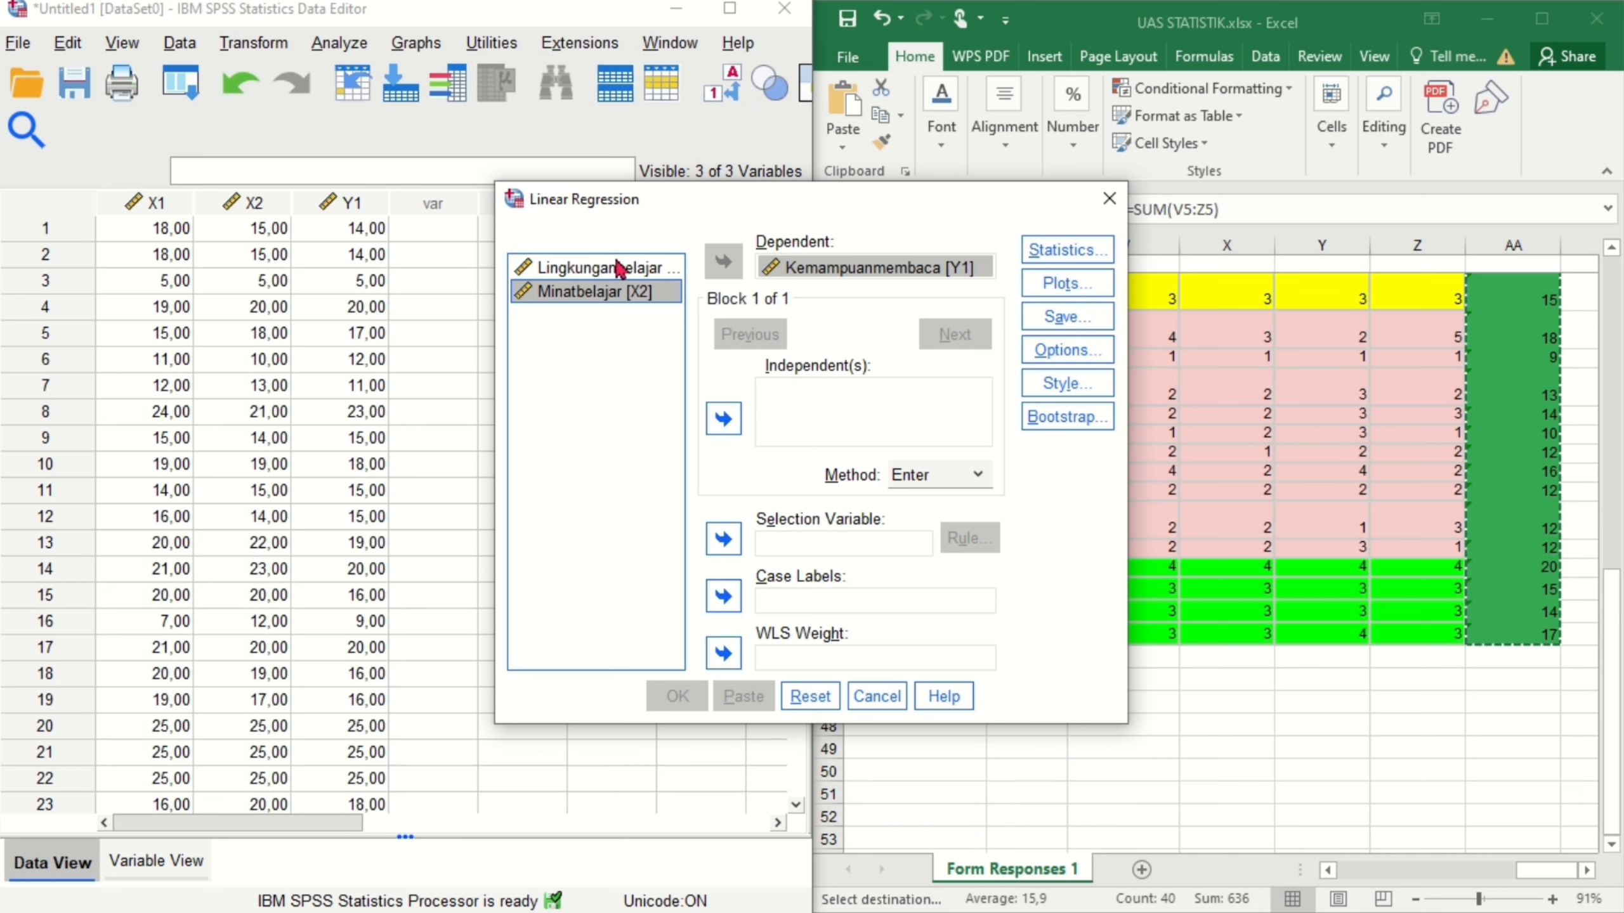
{"action": "left_click", "coordinate": [617, 269], "text": "shift"}
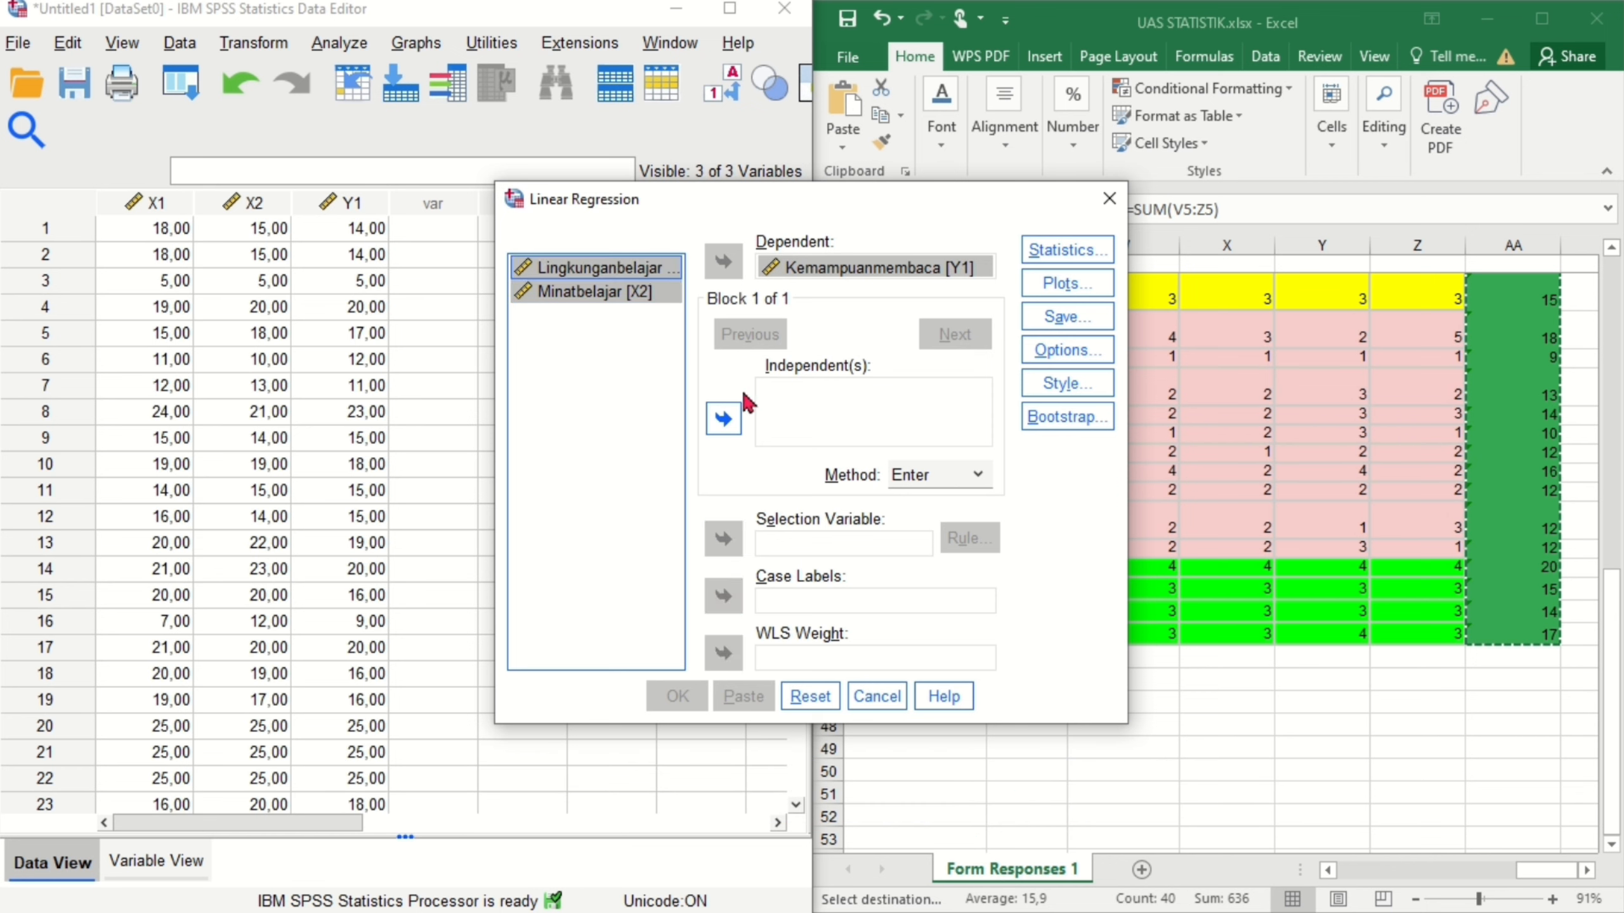
{"action": "left_click", "coordinate": [724, 419]}
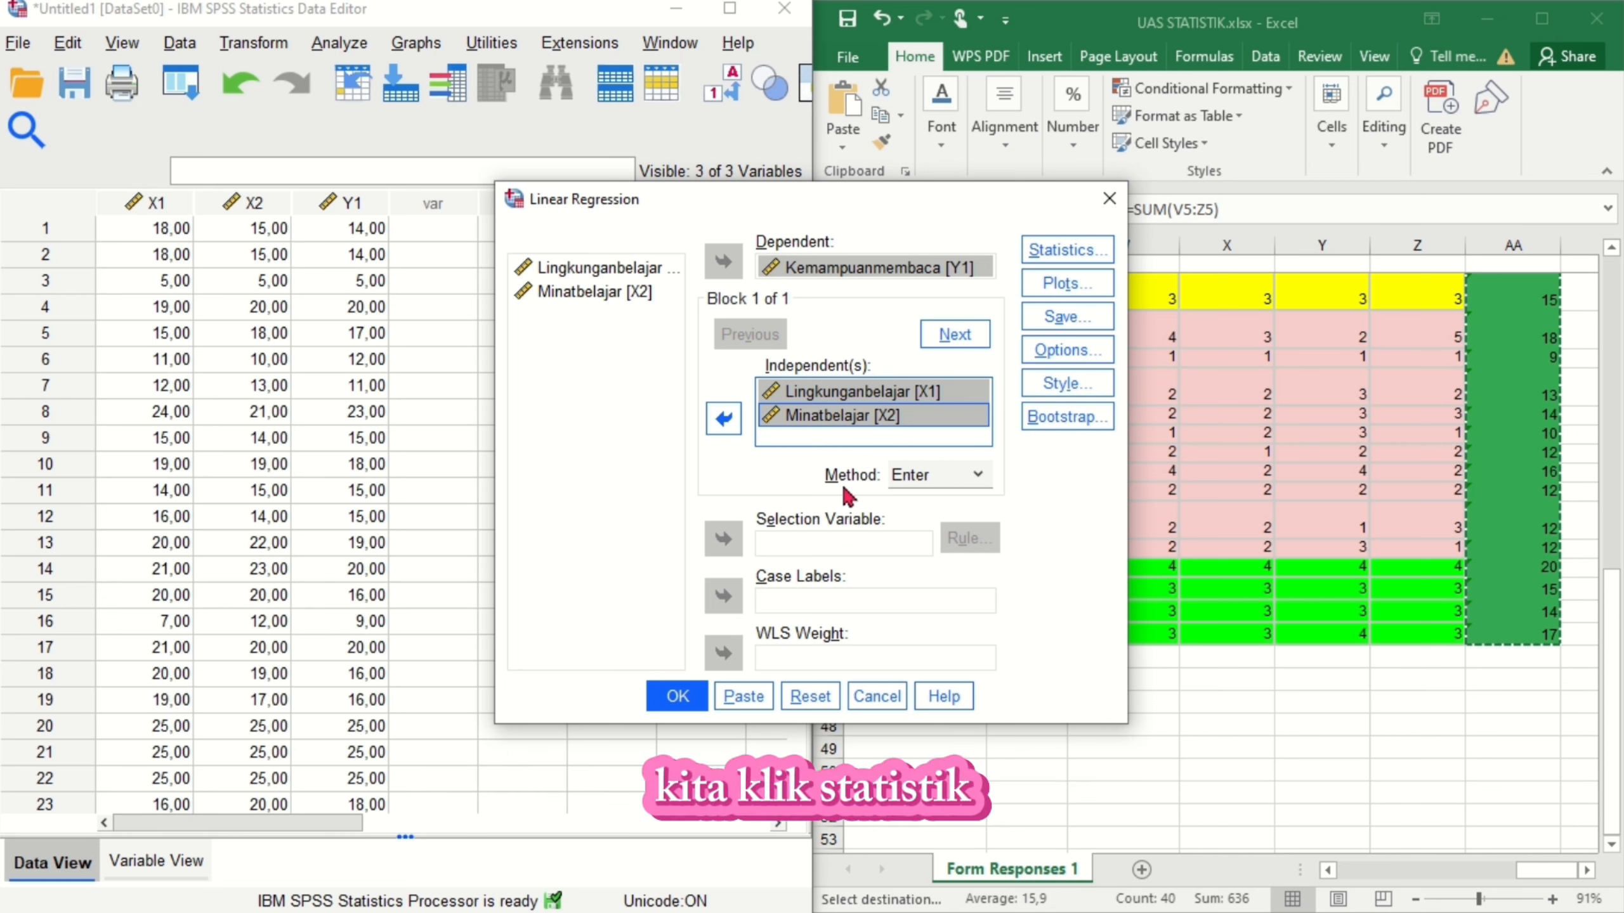
Step: Include Descriptives, Collinearity diagnostics and Durbin-Watson in the regression statistics
{"action": "left_click", "coordinate": [1059, 249]}
{"action": "left_click", "coordinate": [1060, 250]}
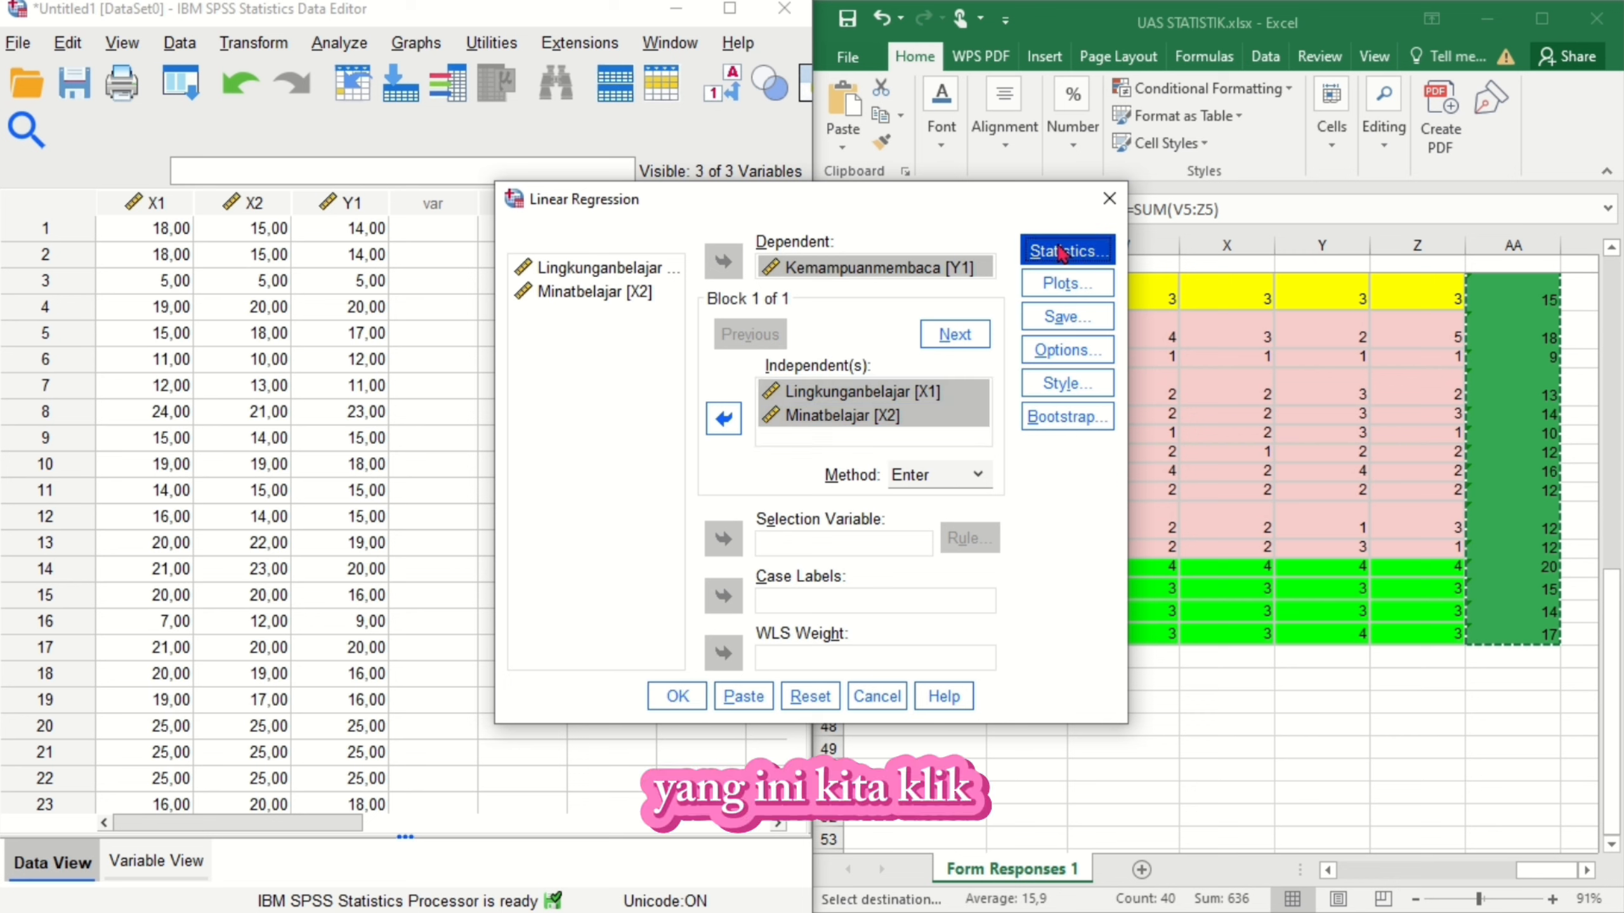
{"action": "left_click", "coordinate": [808, 369]}
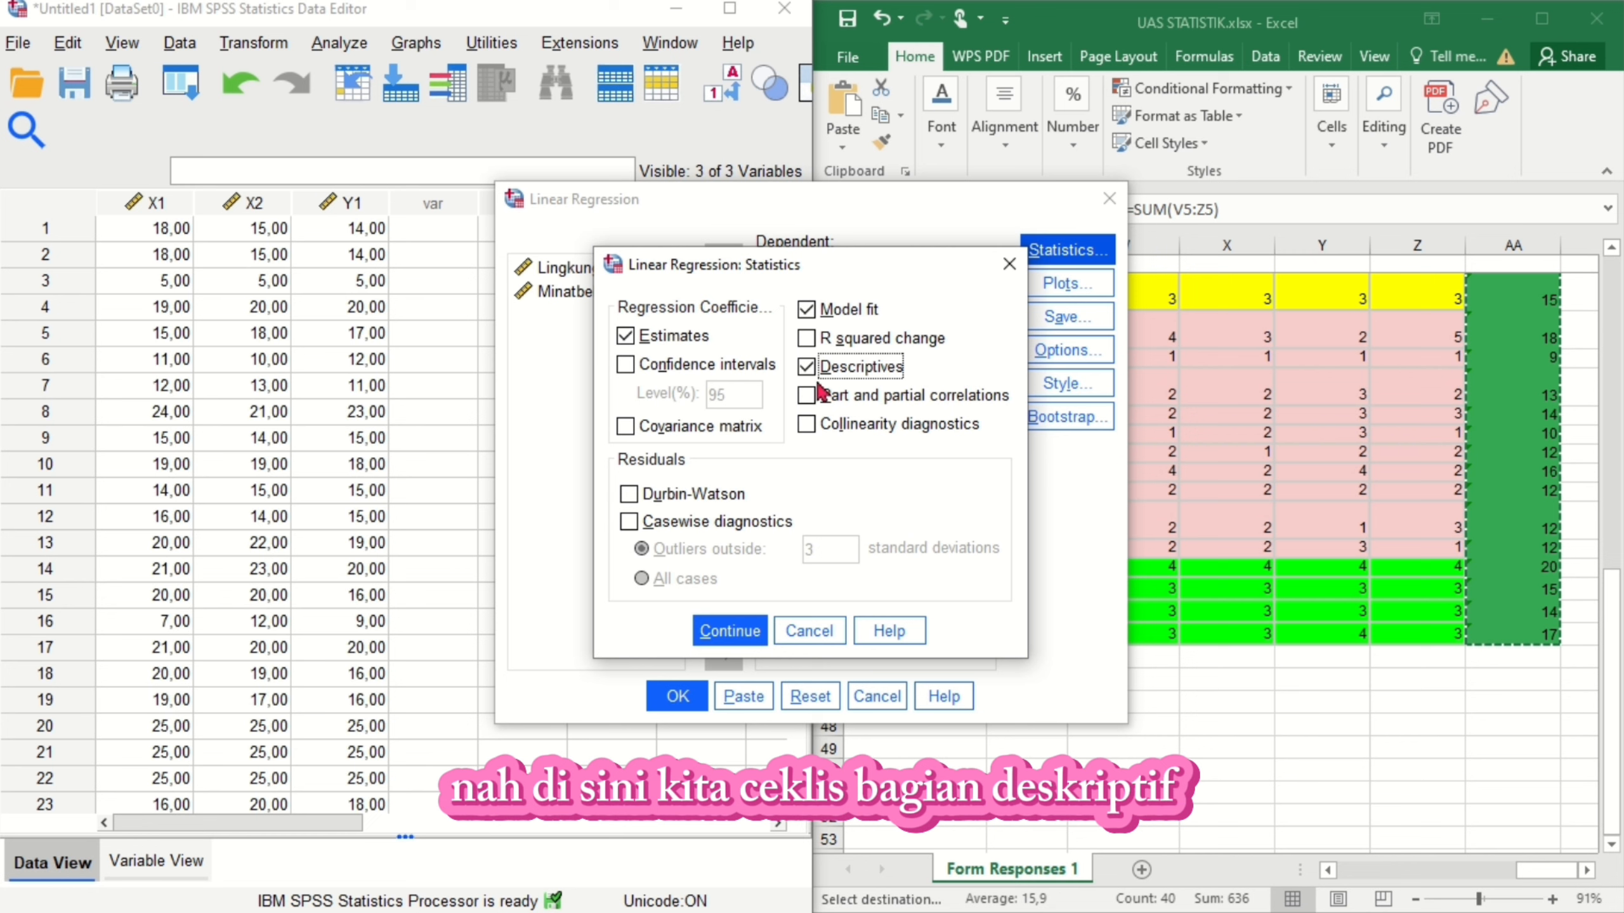
{"action": "left_click", "coordinate": [807, 424]}
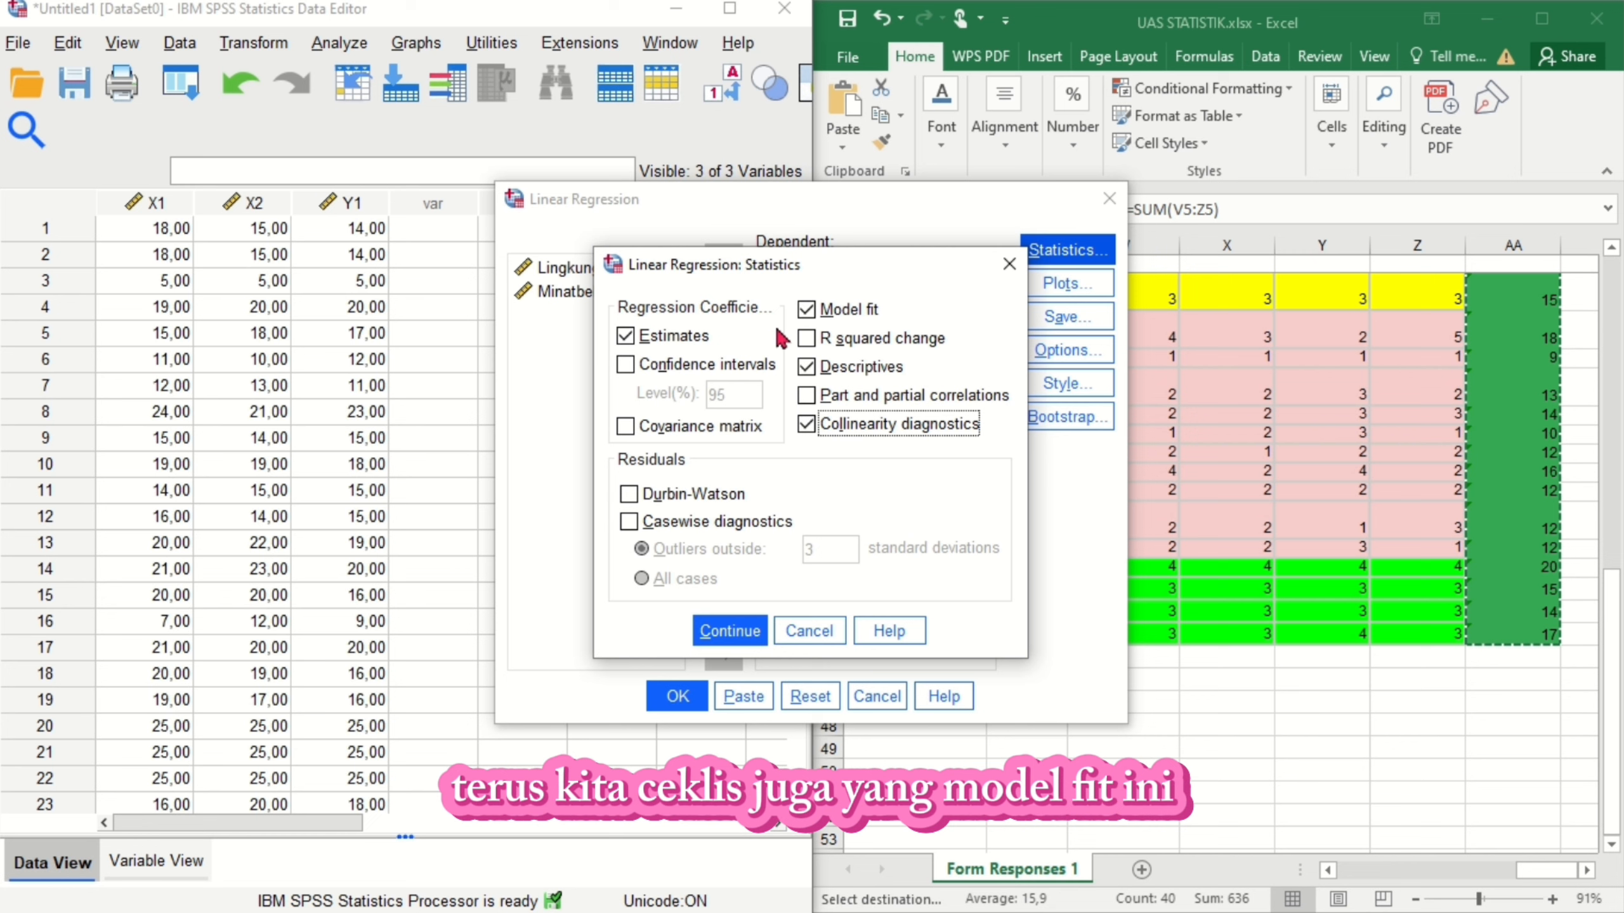
{"action": "left_click", "coordinate": [629, 494]}
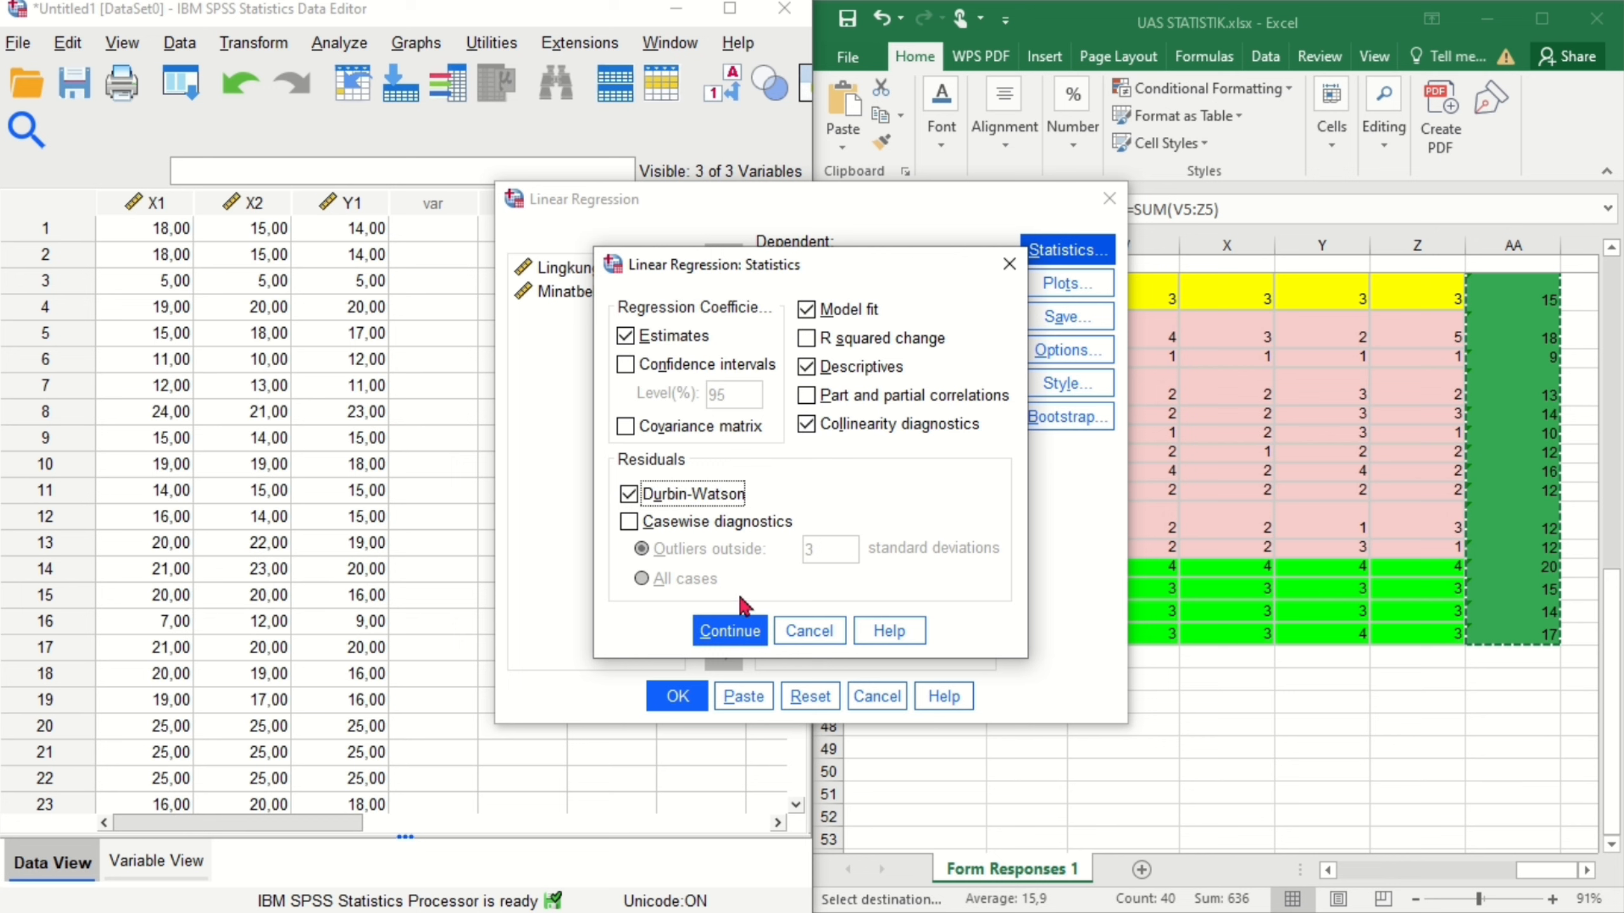
{"action": "left_click", "coordinate": [729, 631]}
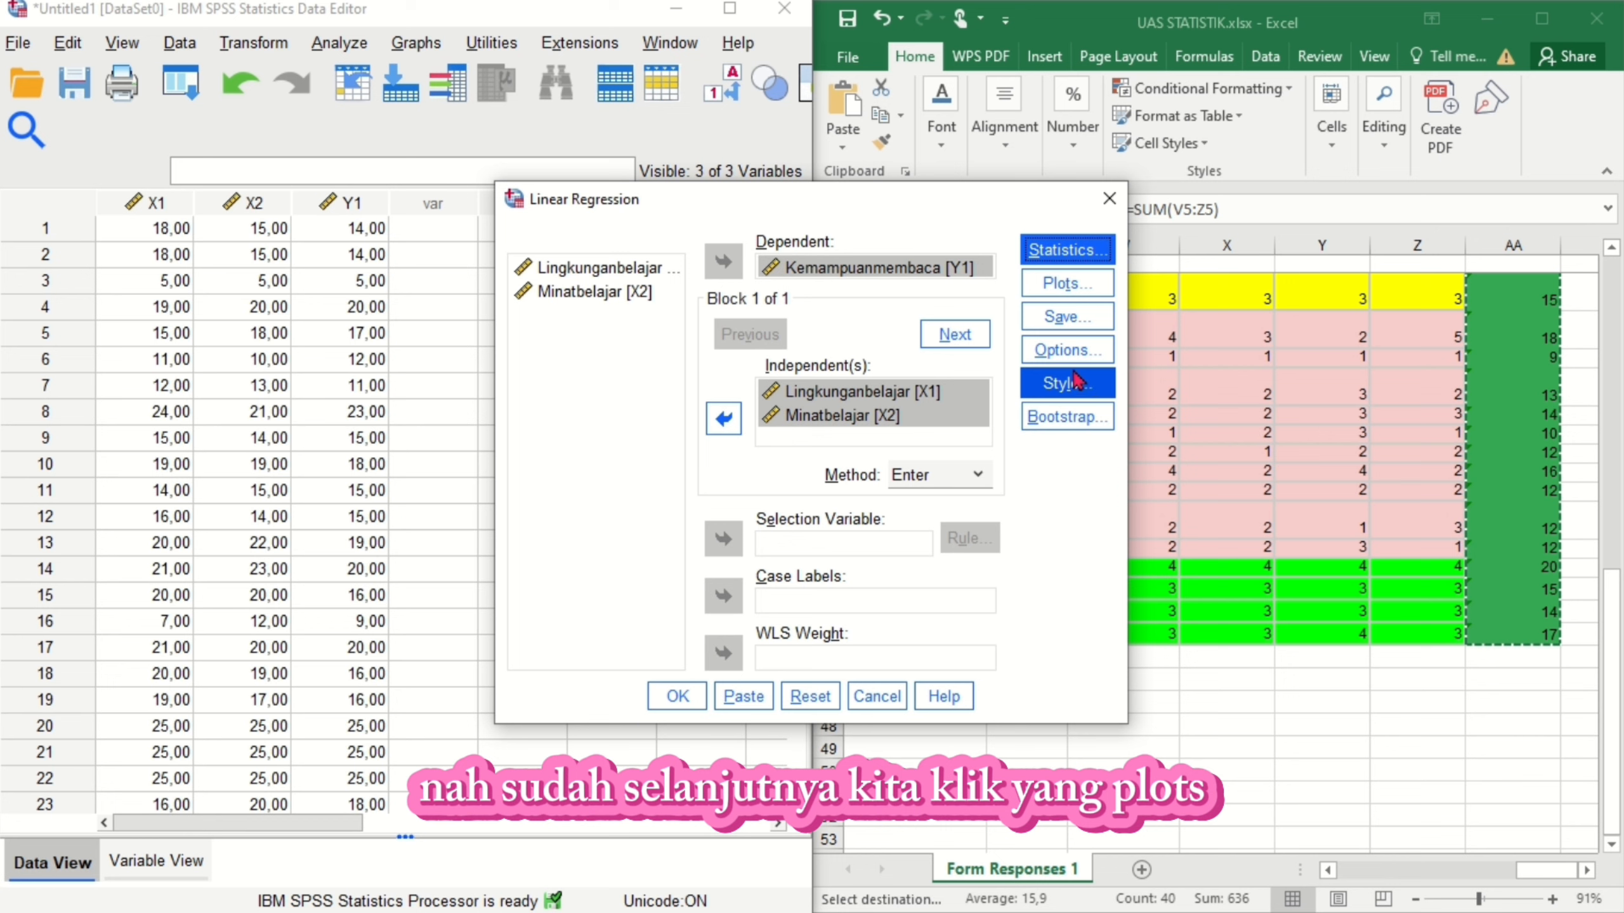
Step: Set up the regression scatterplot with *SRESID on the Y axis and *ZPRED on the X axis
{"action": "left_click", "coordinate": [1080, 293]}
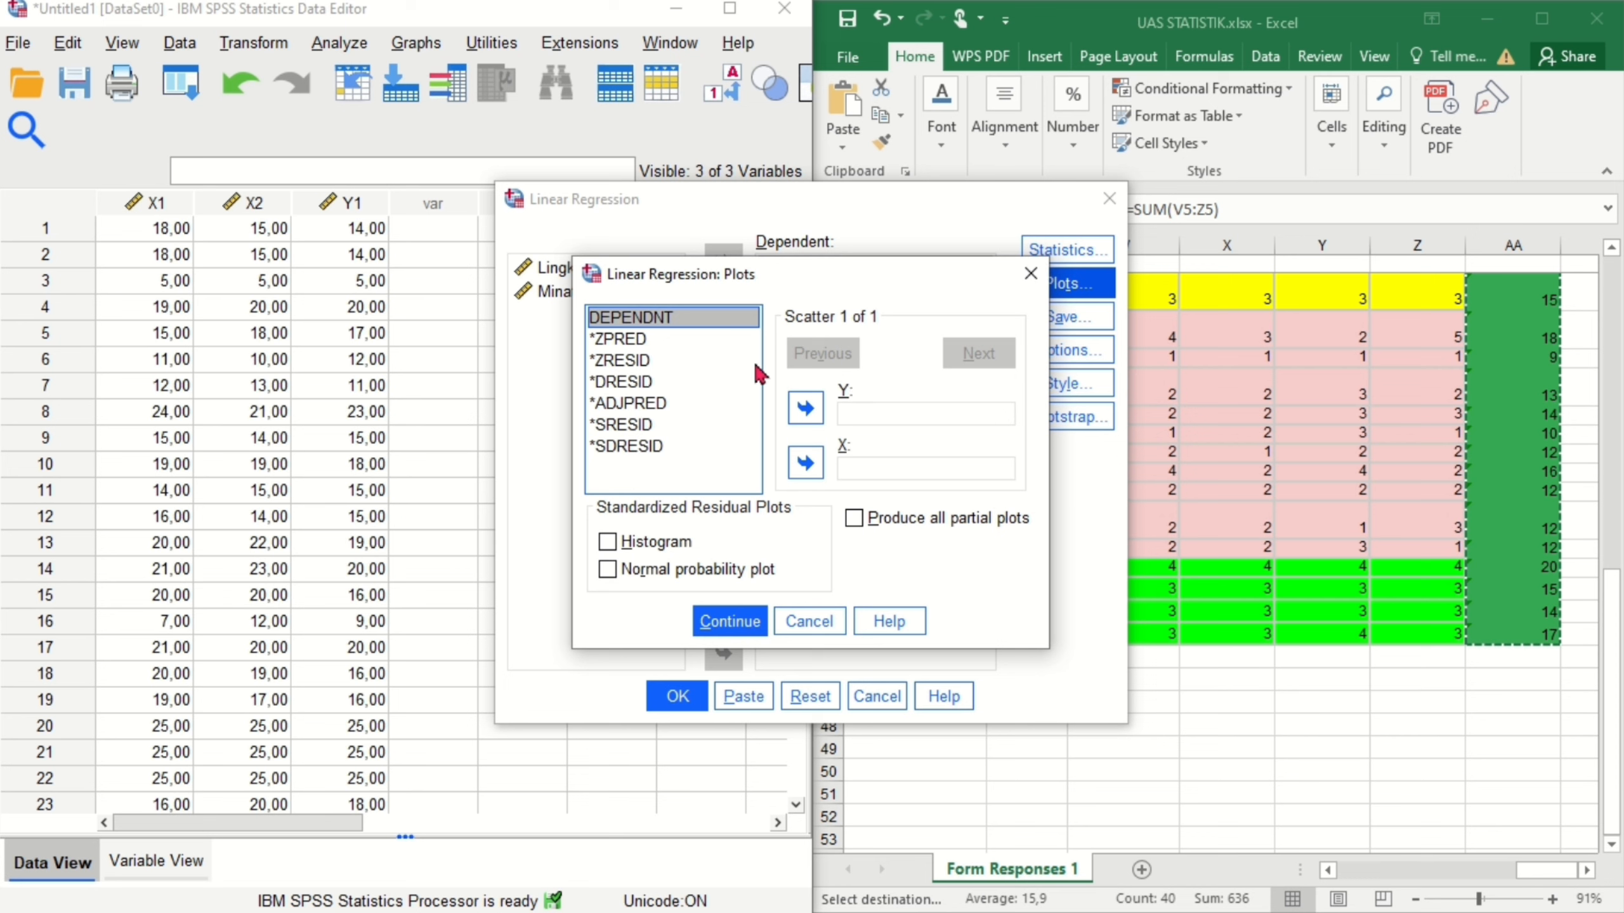
{"action": "left_click", "coordinate": [700, 364]}
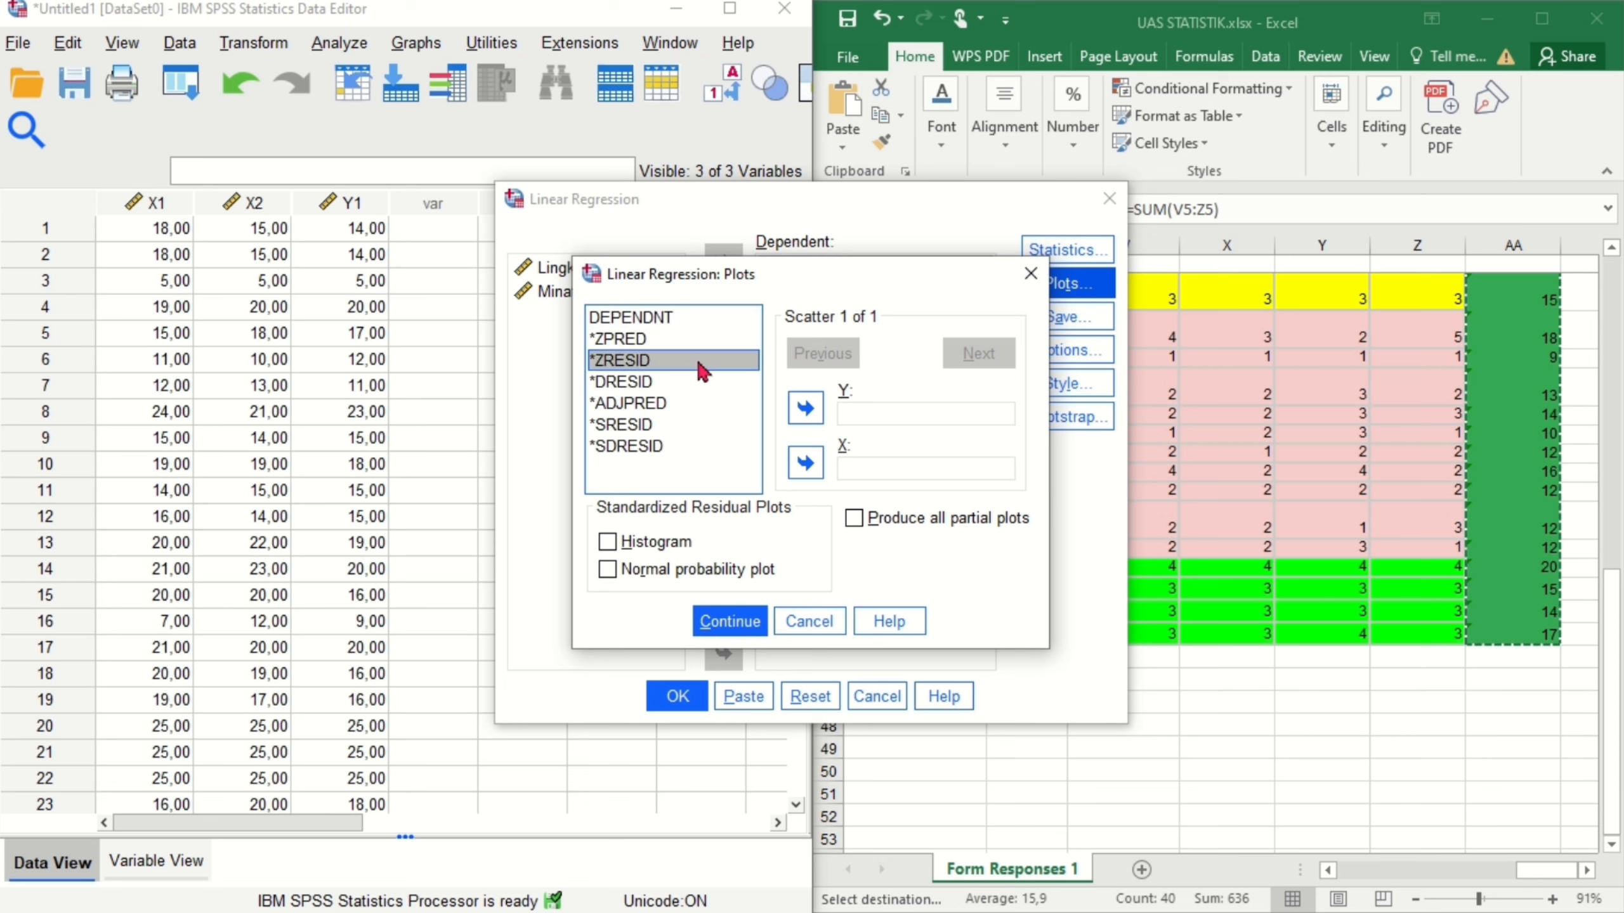
{"action": "left_click", "coordinate": [648, 427]}
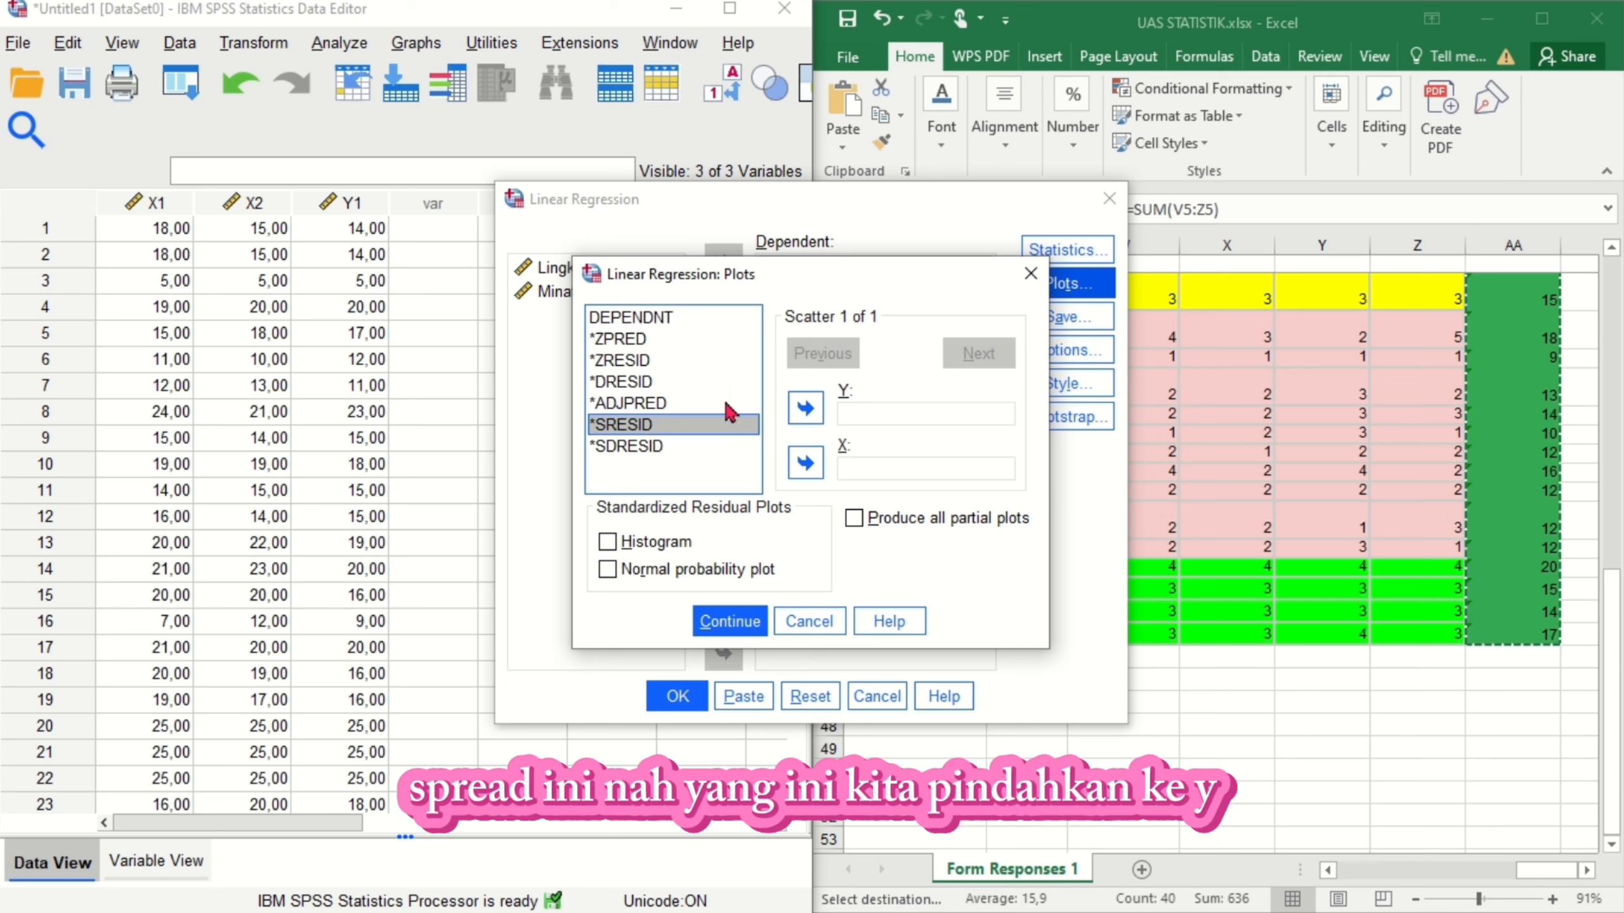
{"action": "left_click", "coordinate": [803, 409]}
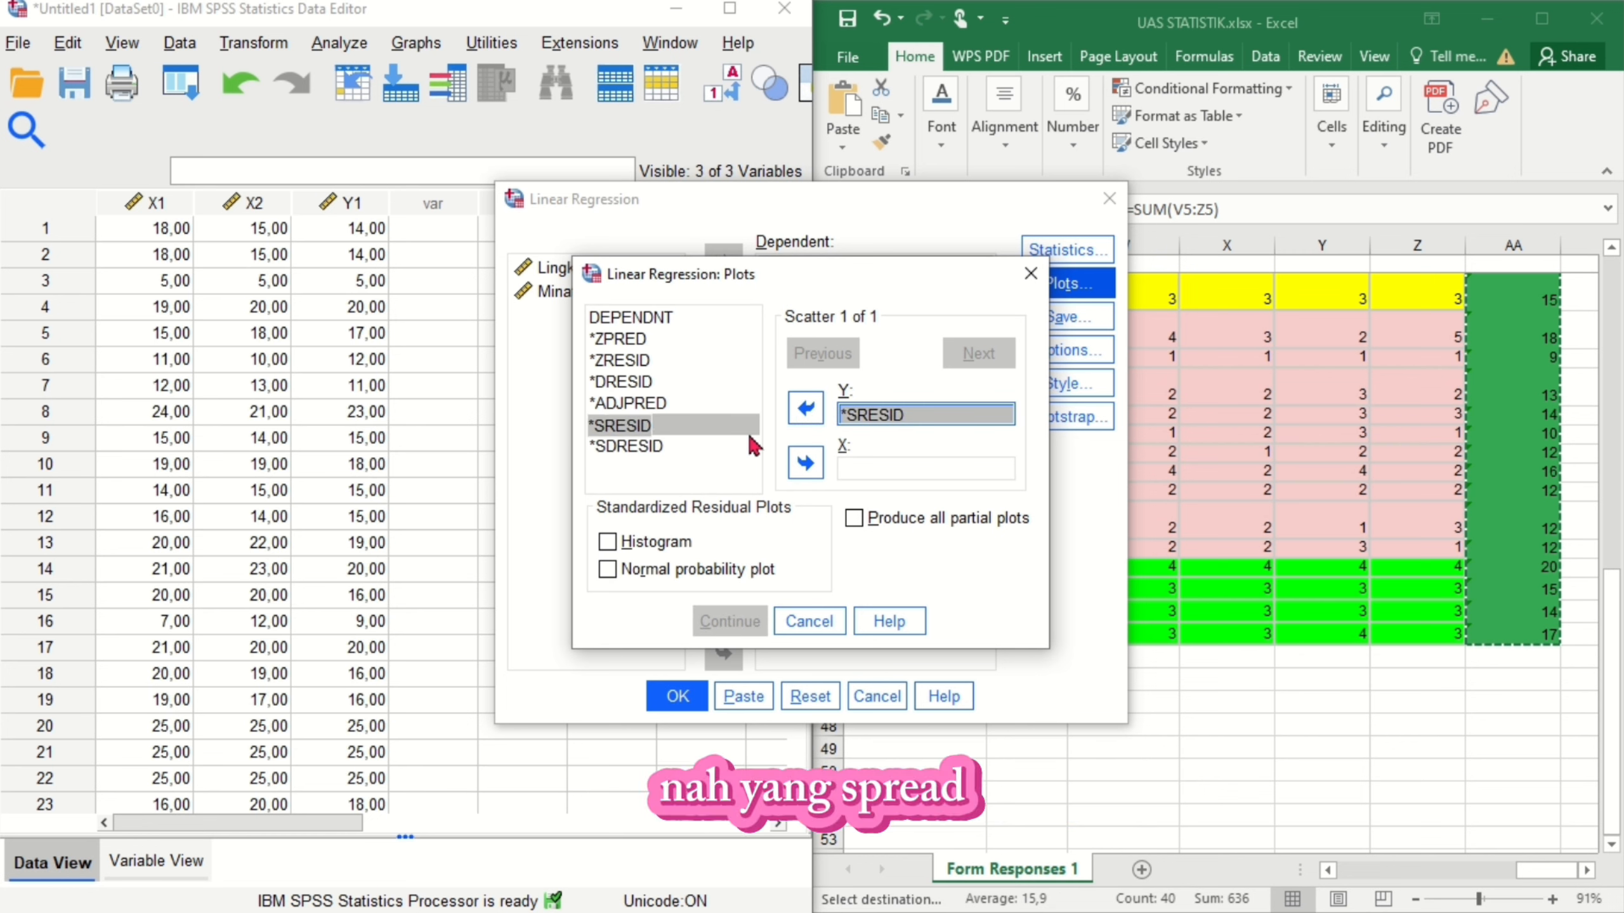
{"action": "left_click", "coordinate": [677, 339]}
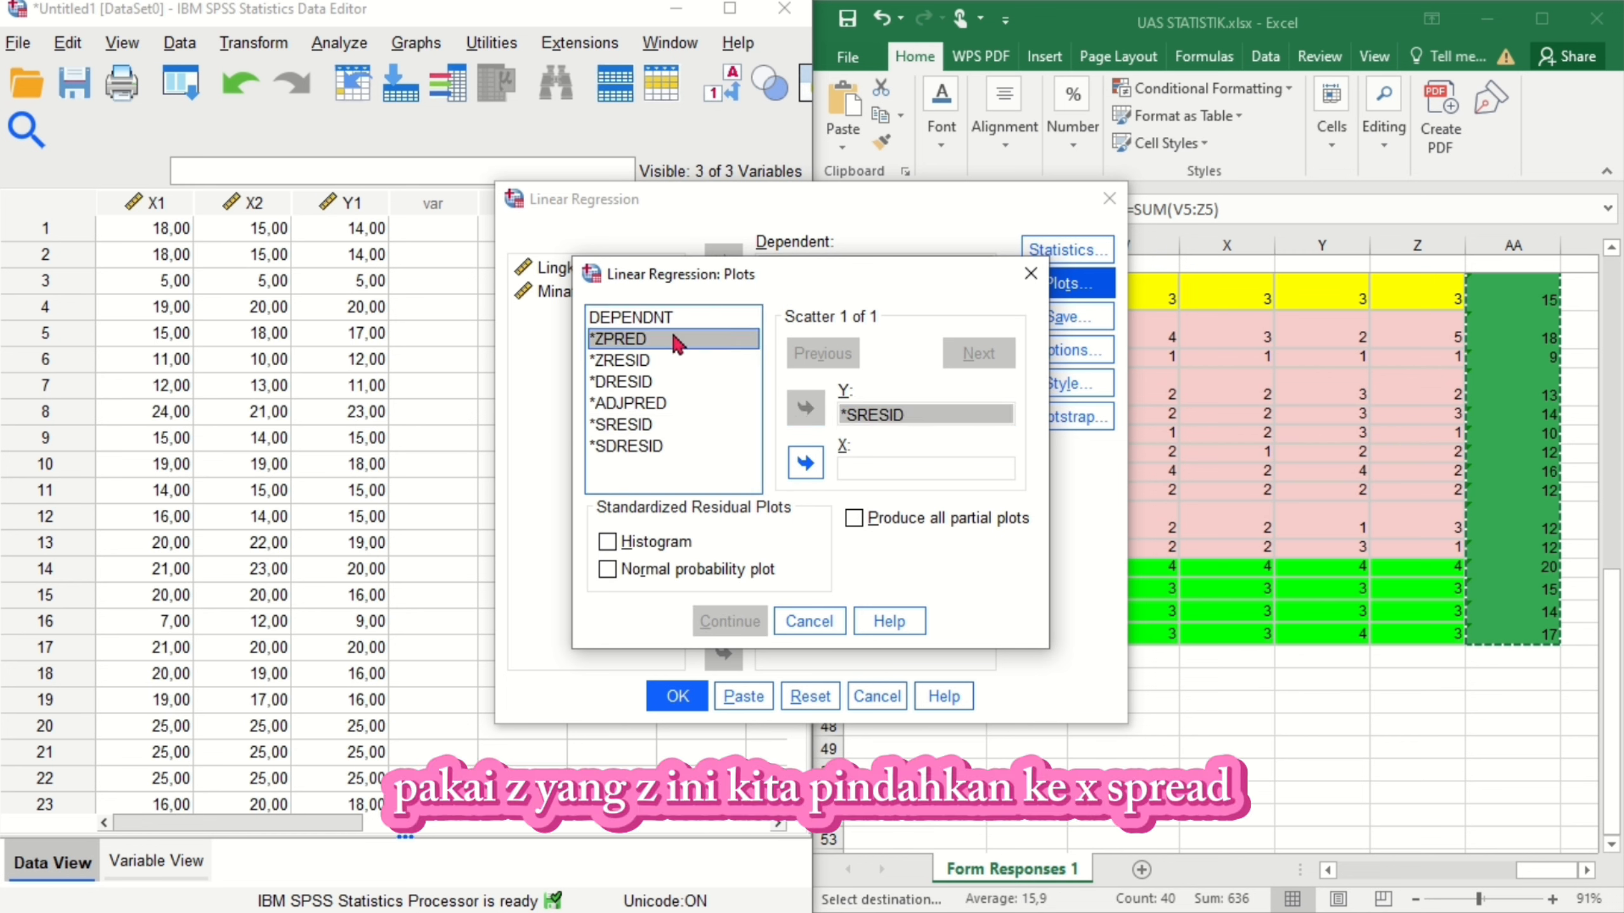
{"action": "left_click", "coordinate": [805, 463]}
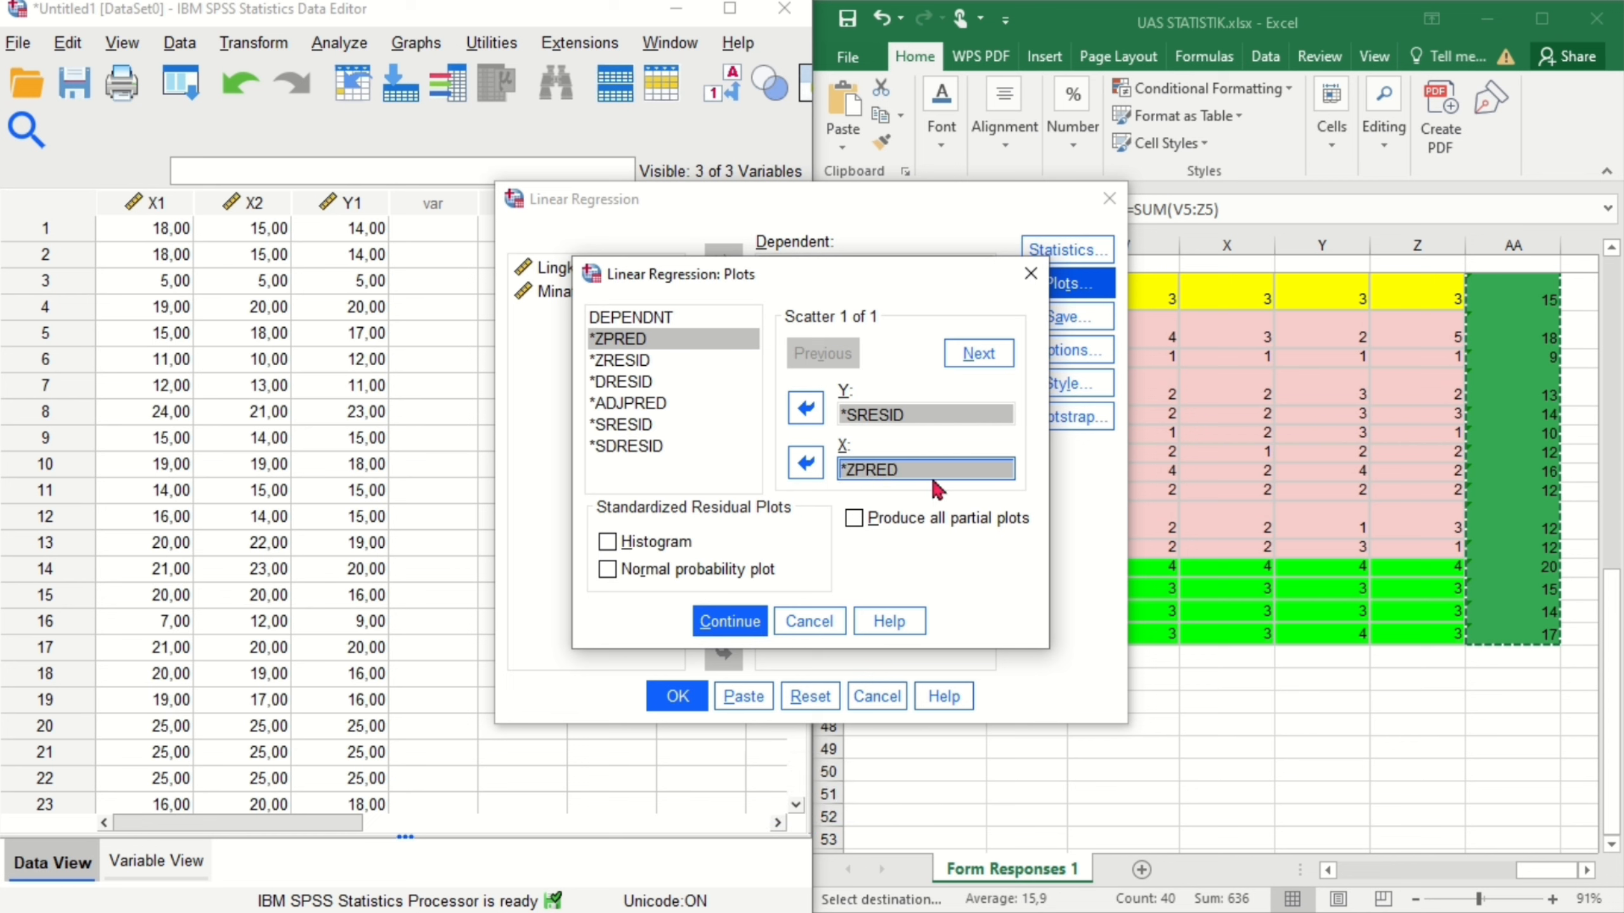
Step: Enable the histogram and normal probability plot of standardized residuals and run the regression
{"action": "left_click", "coordinate": [606, 569]}
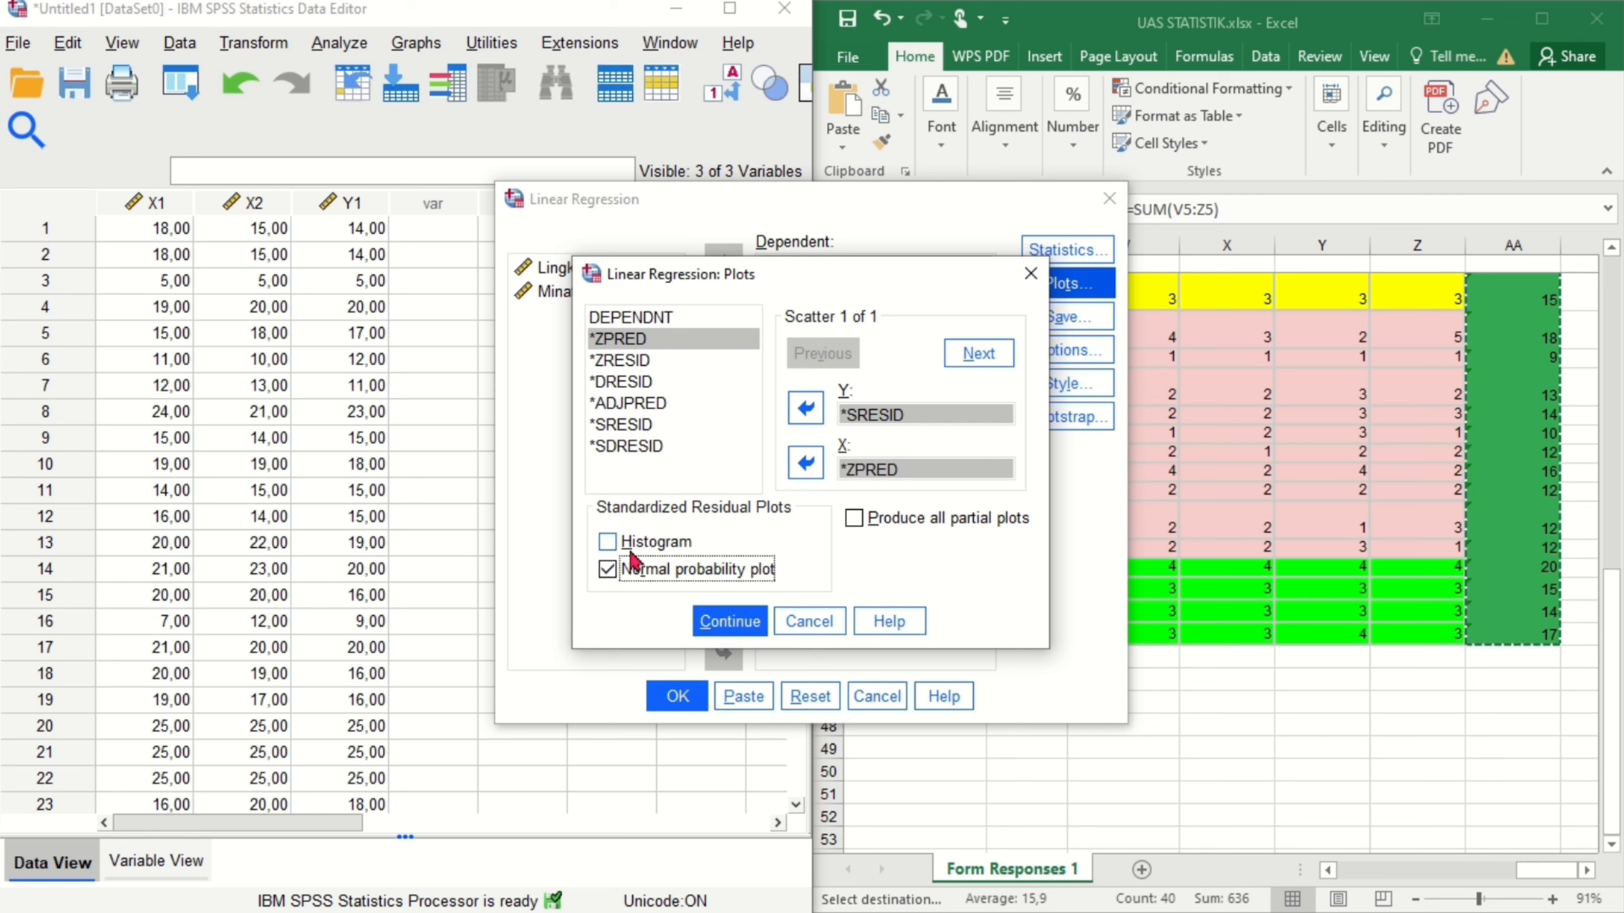
{"action": "left_click", "coordinate": [606, 541]}
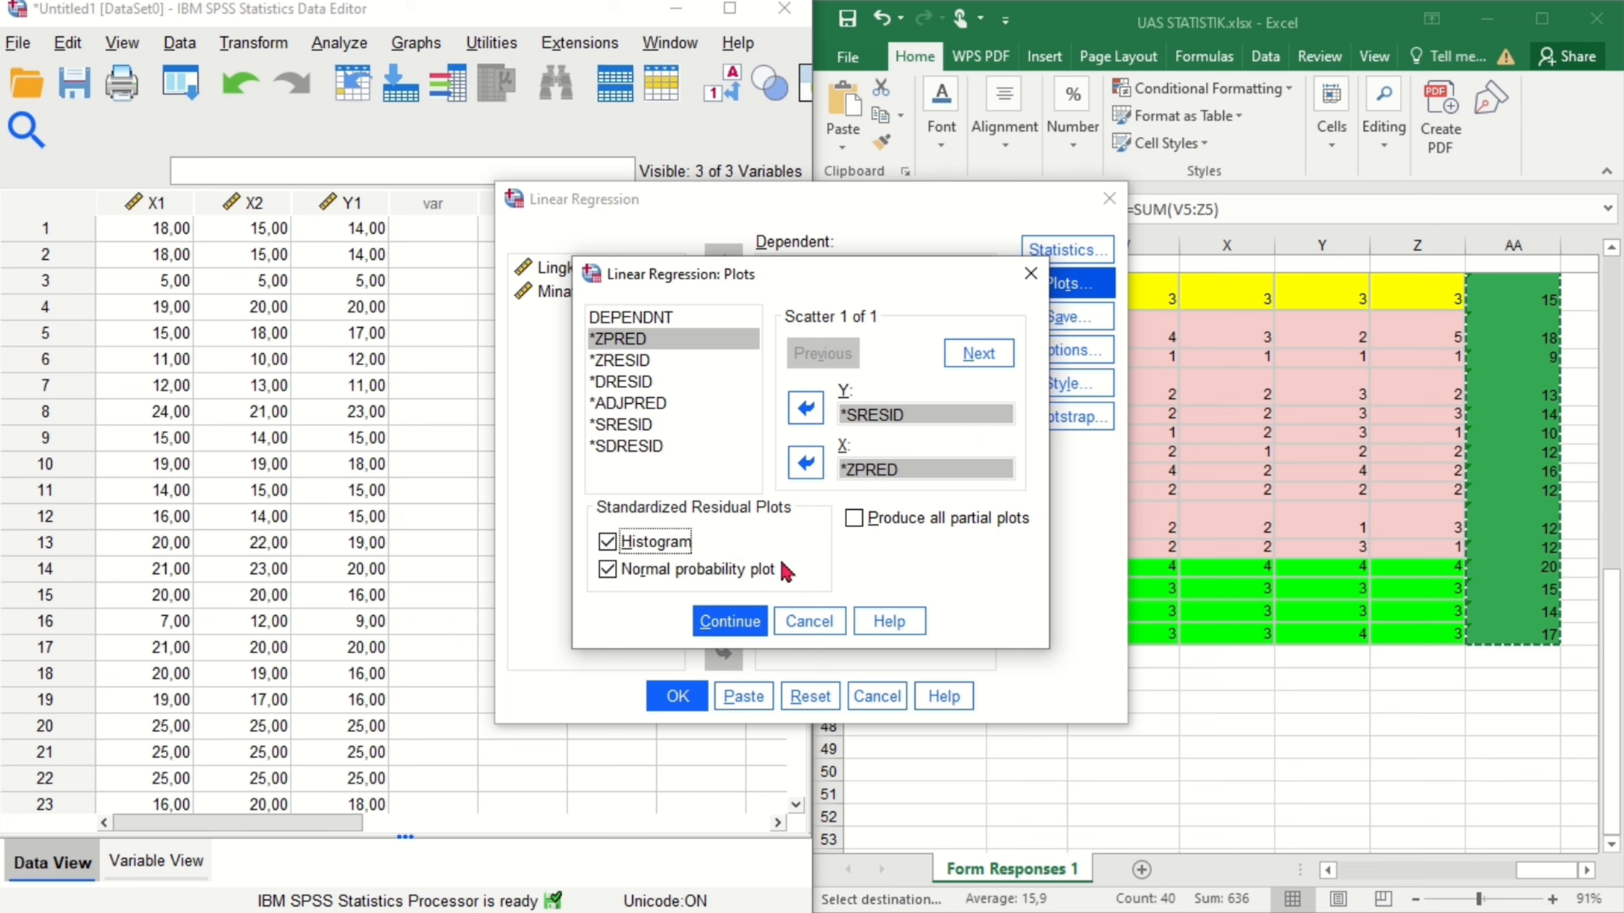
{"action": "left_click", "coordinate": [741, 622]}
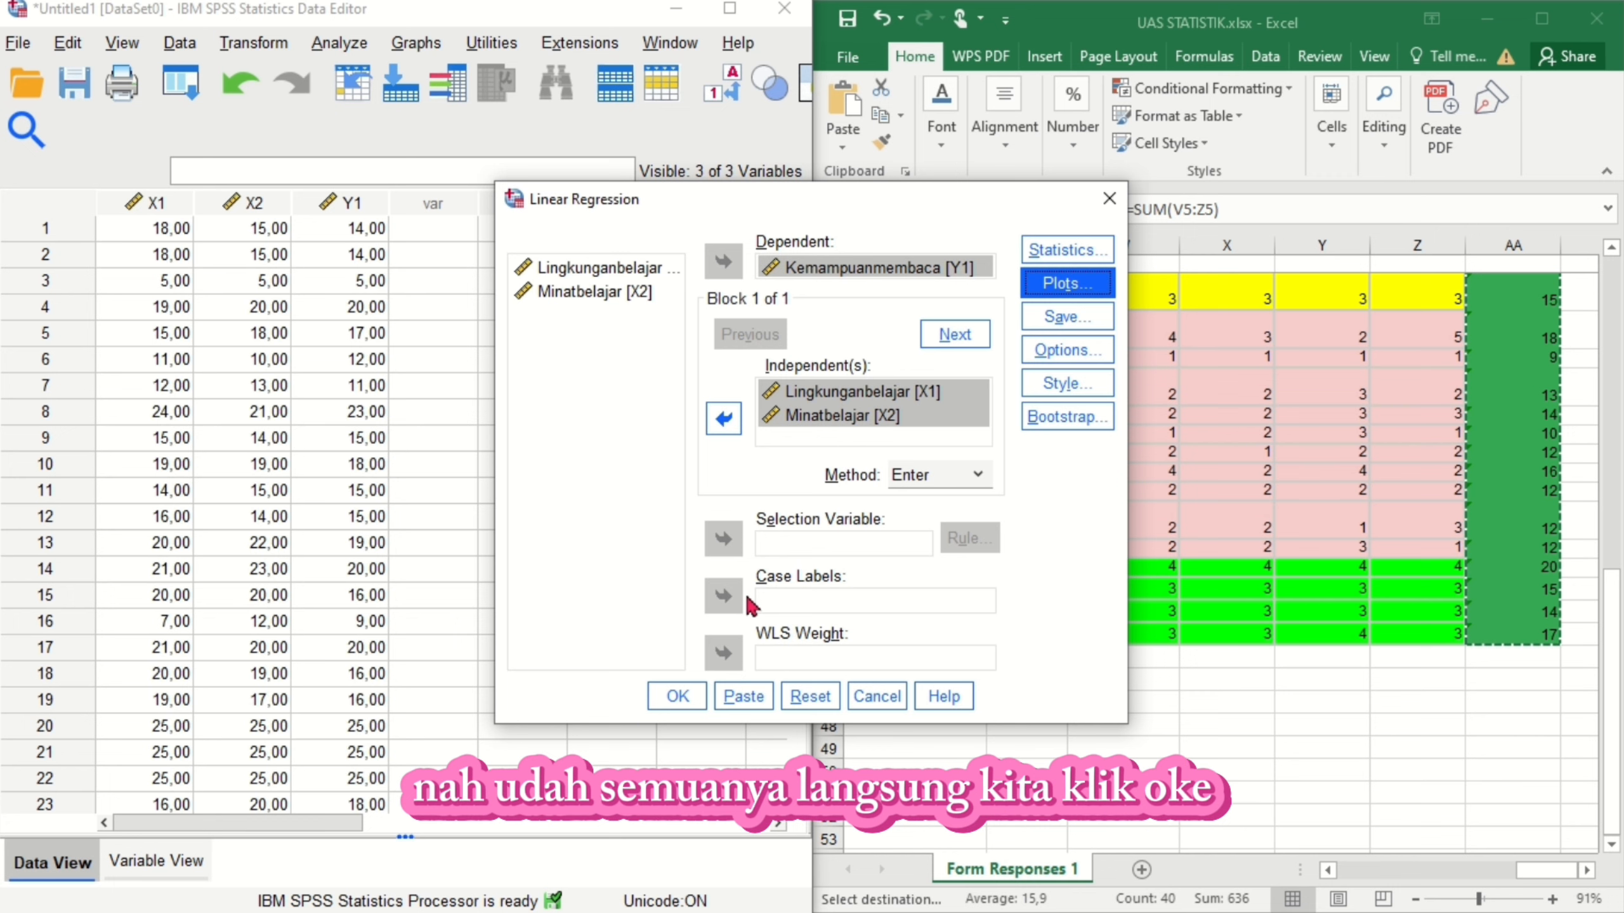
{"action": "left_click", "coordinate": [677, 696]}
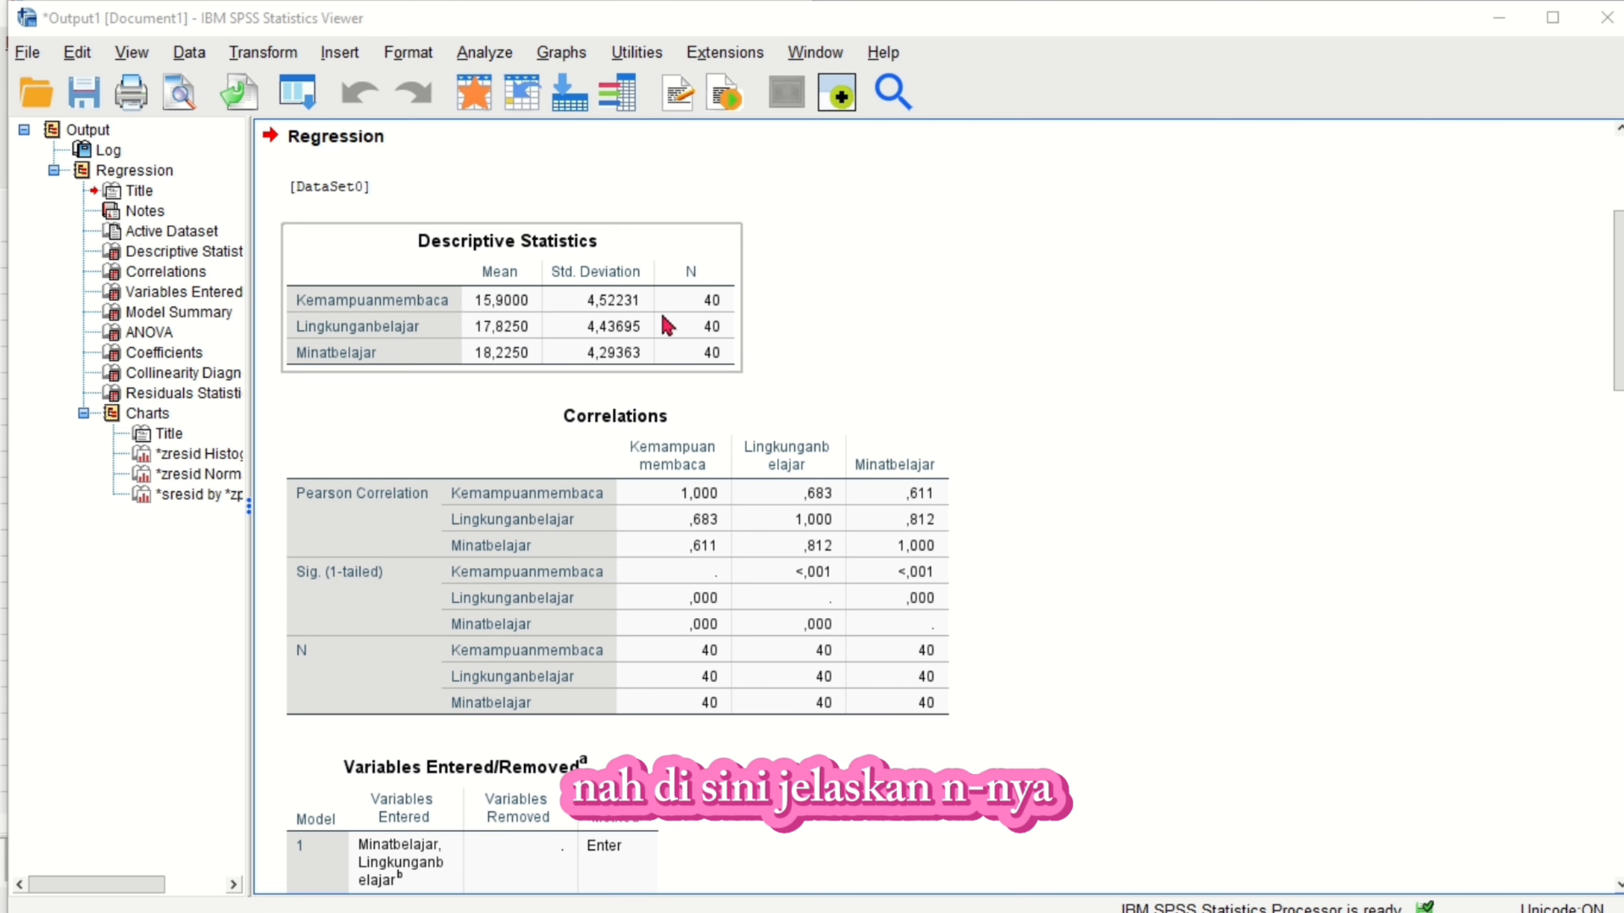
Step: Review the Descriptive Statistics, Correlations and Variables Entered/Removed tables in the regression output
{"action": "scroll", "coordinate": [950, 391], "scroll_direction": "down", "scroll_amount": 2}
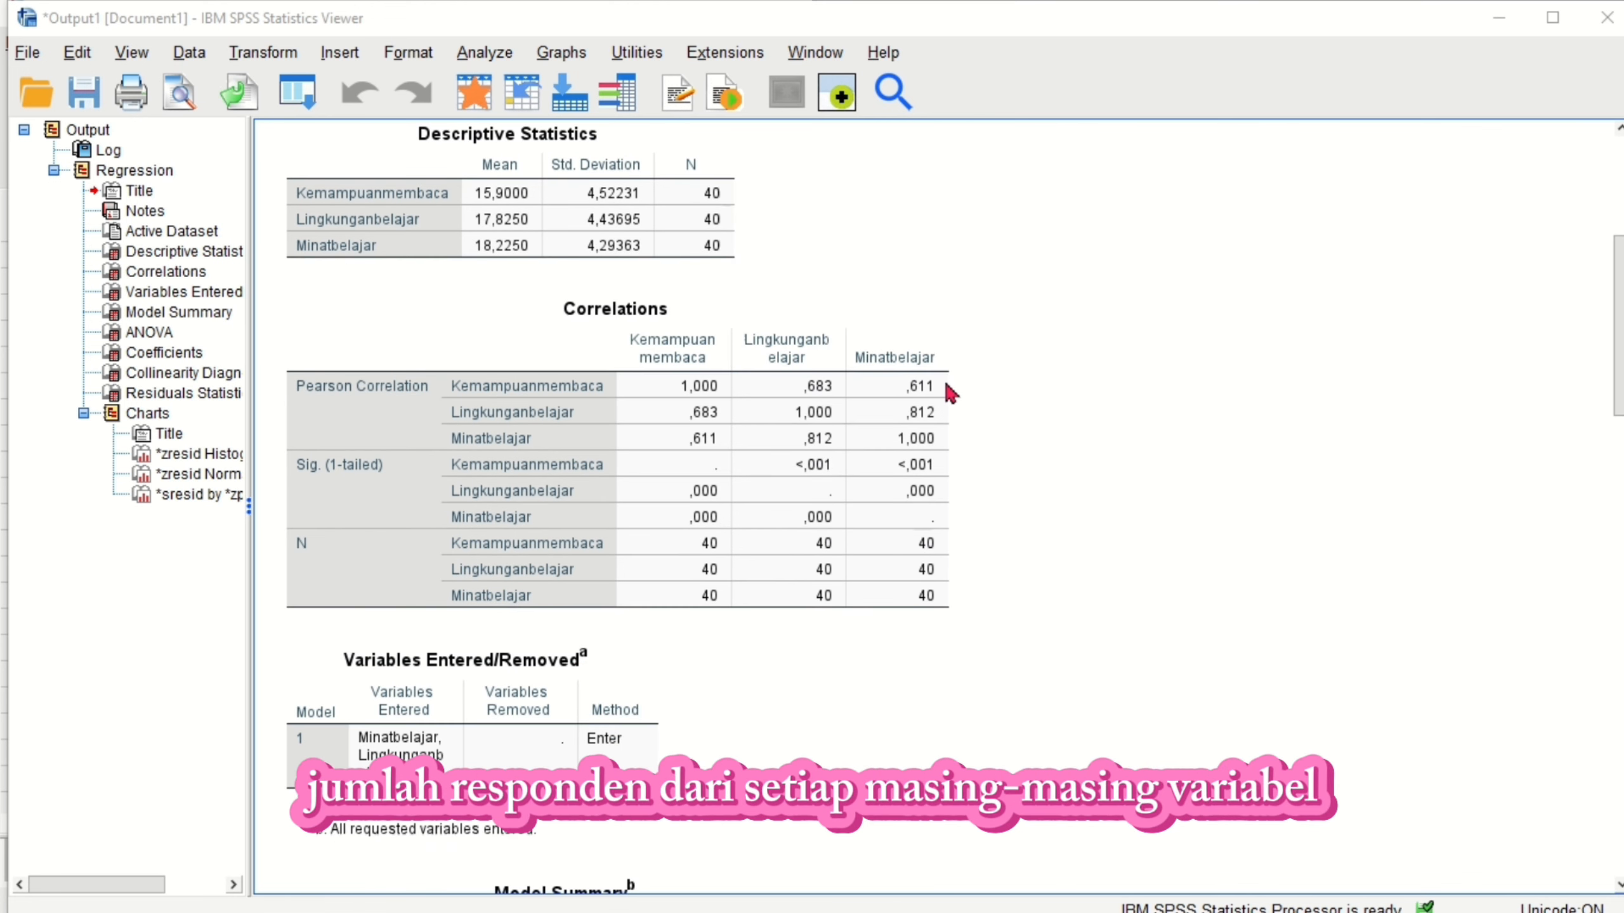
{"action": "scroll", "coordinate": [951, 394], "scroll_direction": "down", "scroll_amount": 2}
{"action": "scroll", "coordinate": [951, 393], "scroll_direction": "down", "scroll_amount": 2}
{"action": "scroll", "coordinate": [951, 393], "scroll_direction": "up", "scroll_amount": 2}
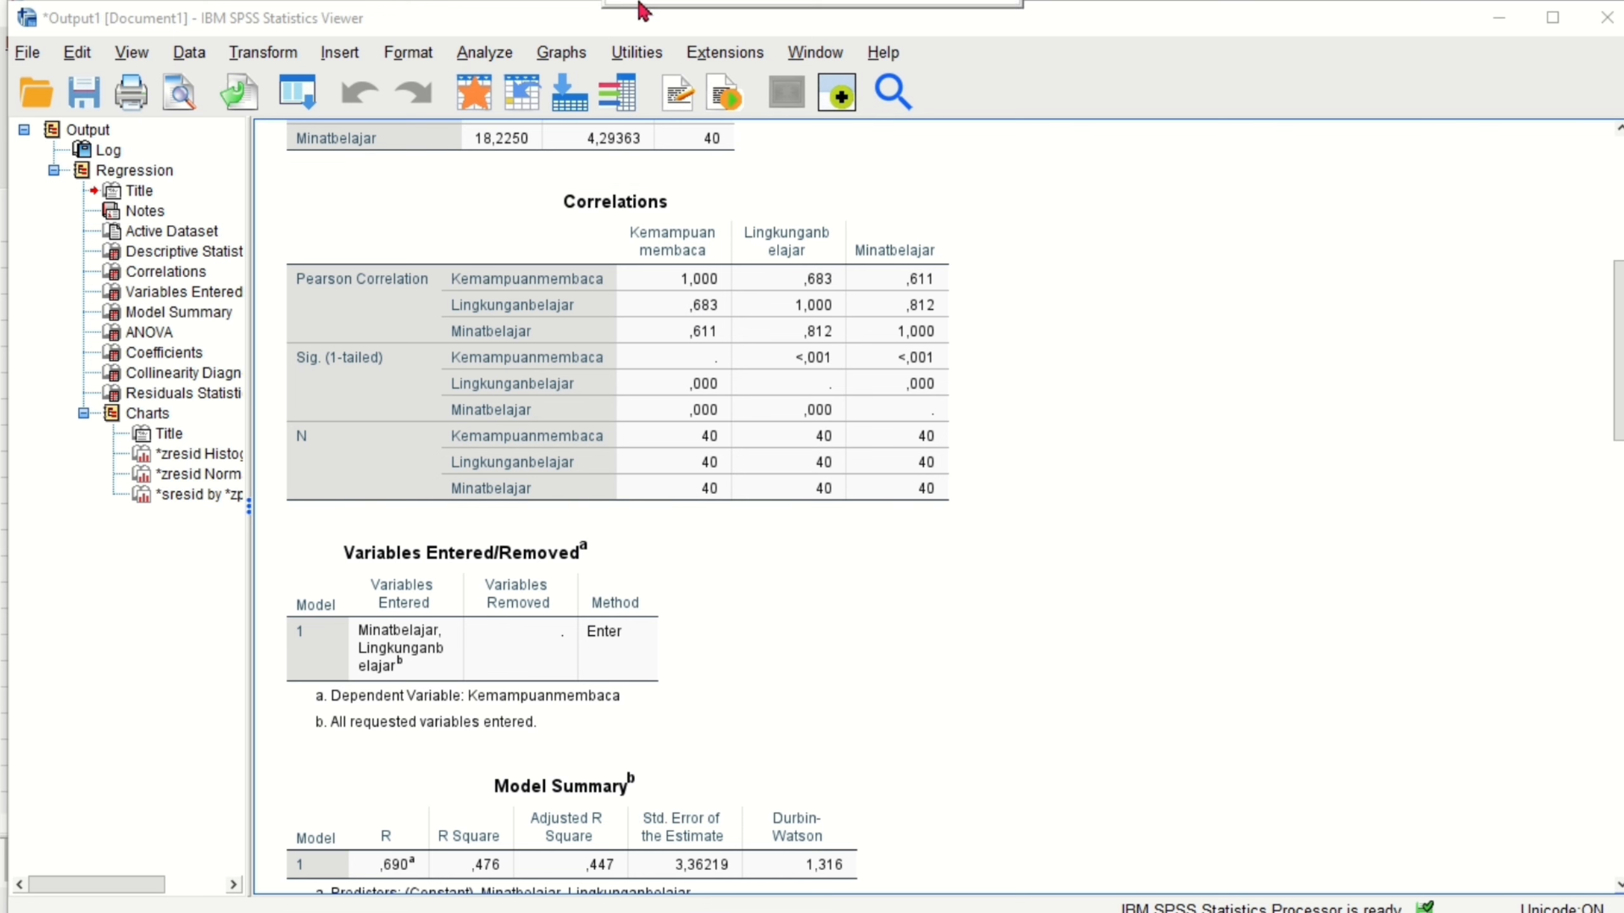
{"action": "left_click", "coordinate": [647, 44]}
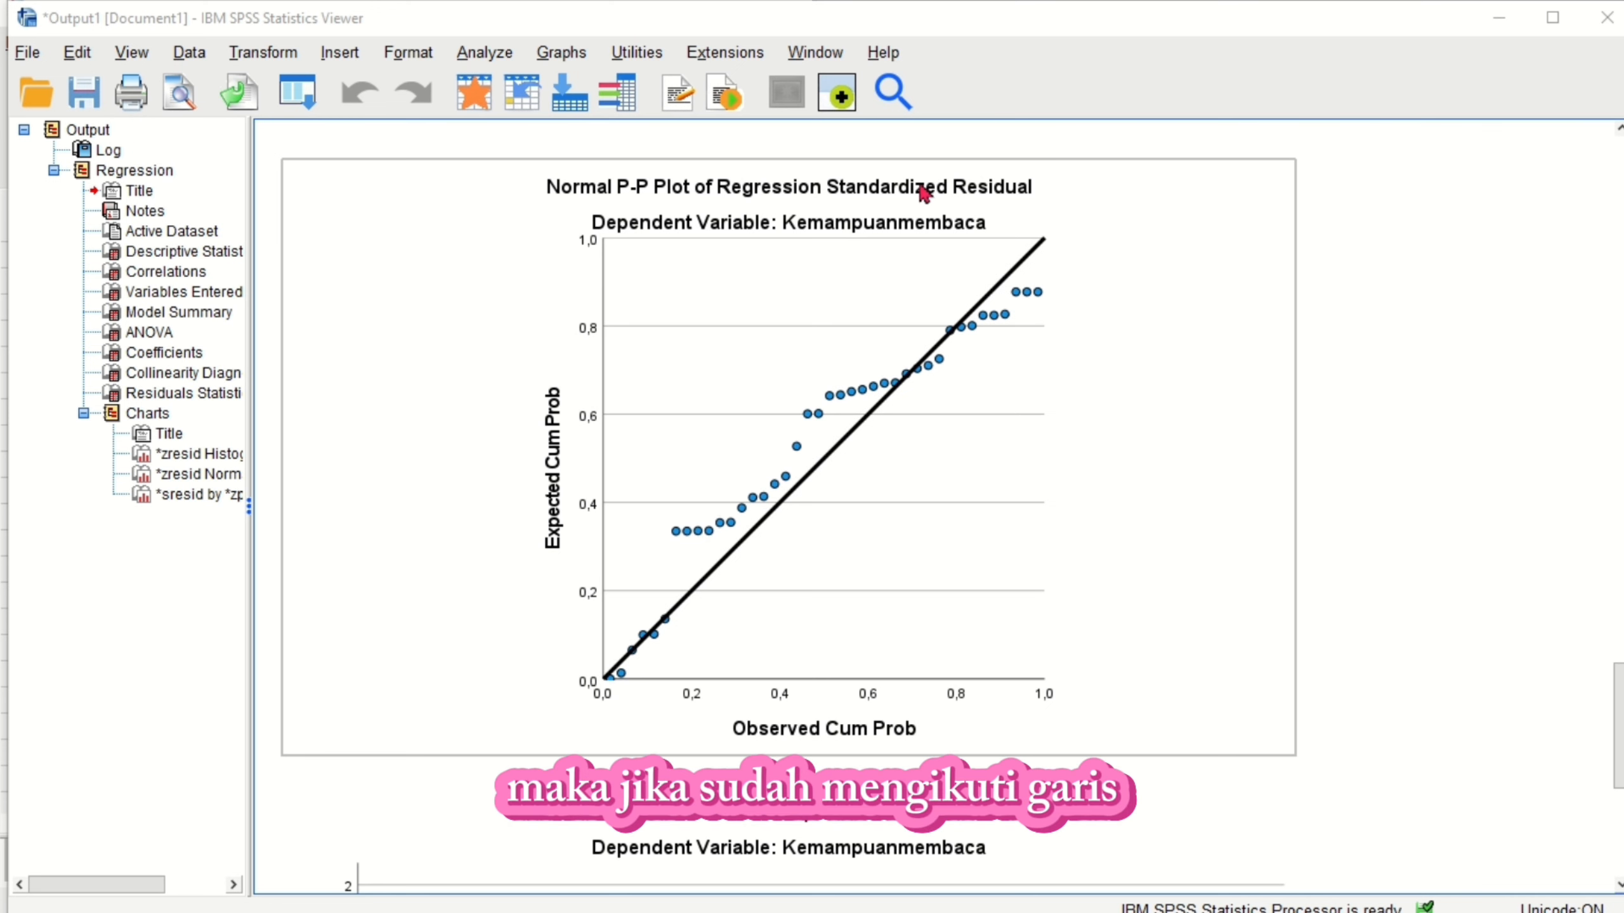
Step: Examine the residual histogram, normal P-P plot and scatterplot for normality, and the Coefficients table's Tolerance and VIF for multicollinearity
{"action": "scroll", "coordinate": [726, 365], "scroll_direction": "up", "scroll_amount": 5}
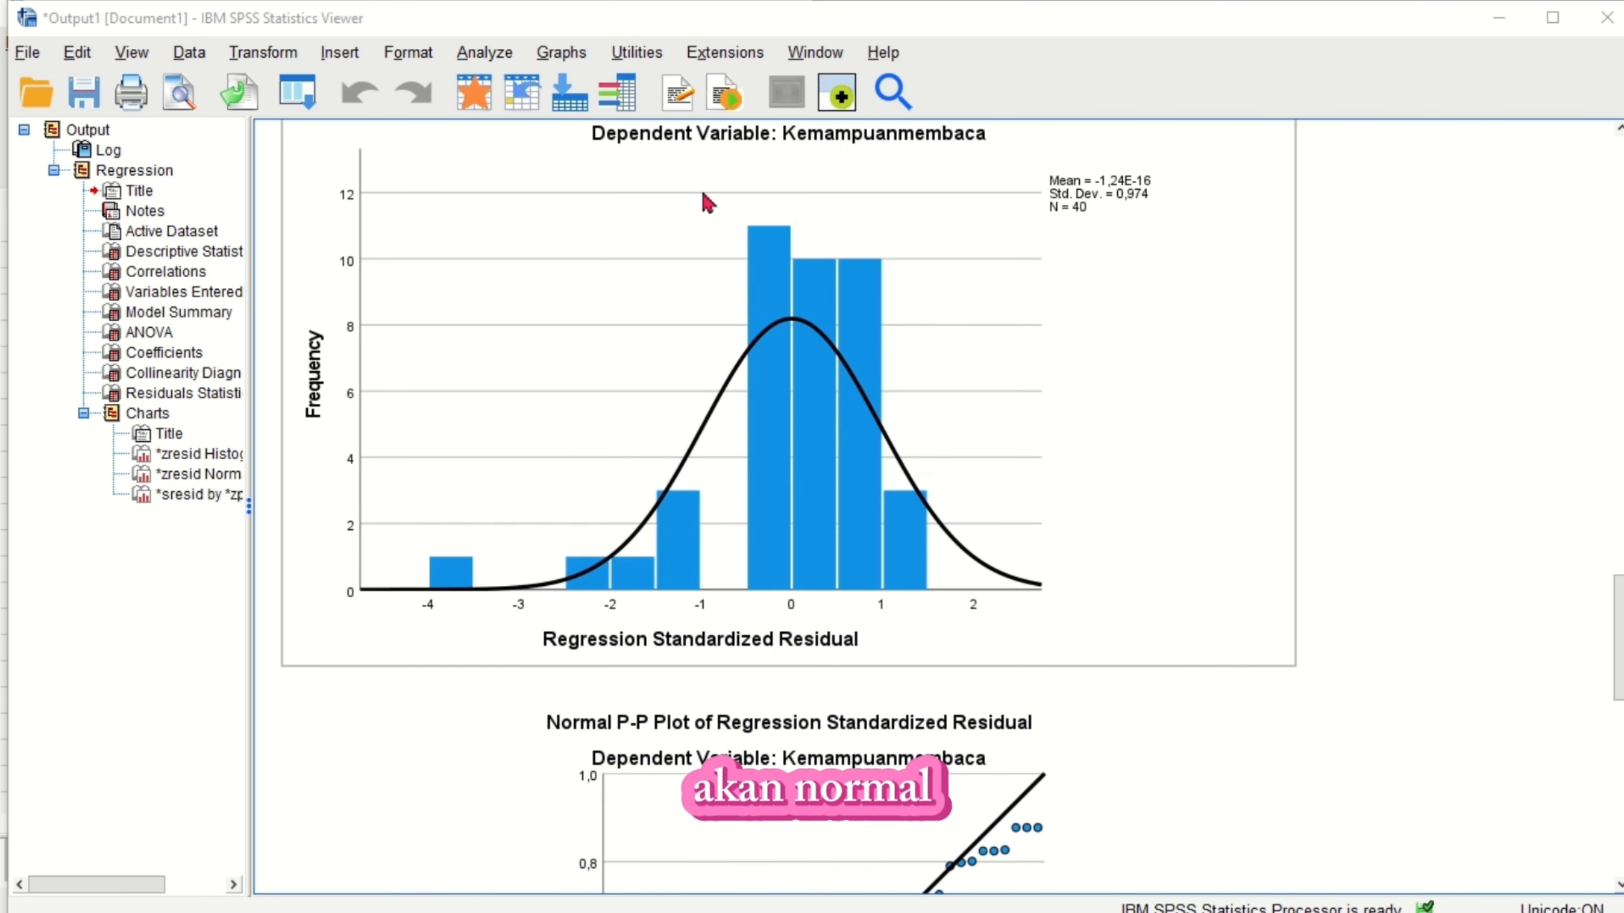
{"action": "left_click", "coordinate": [724, 338]}
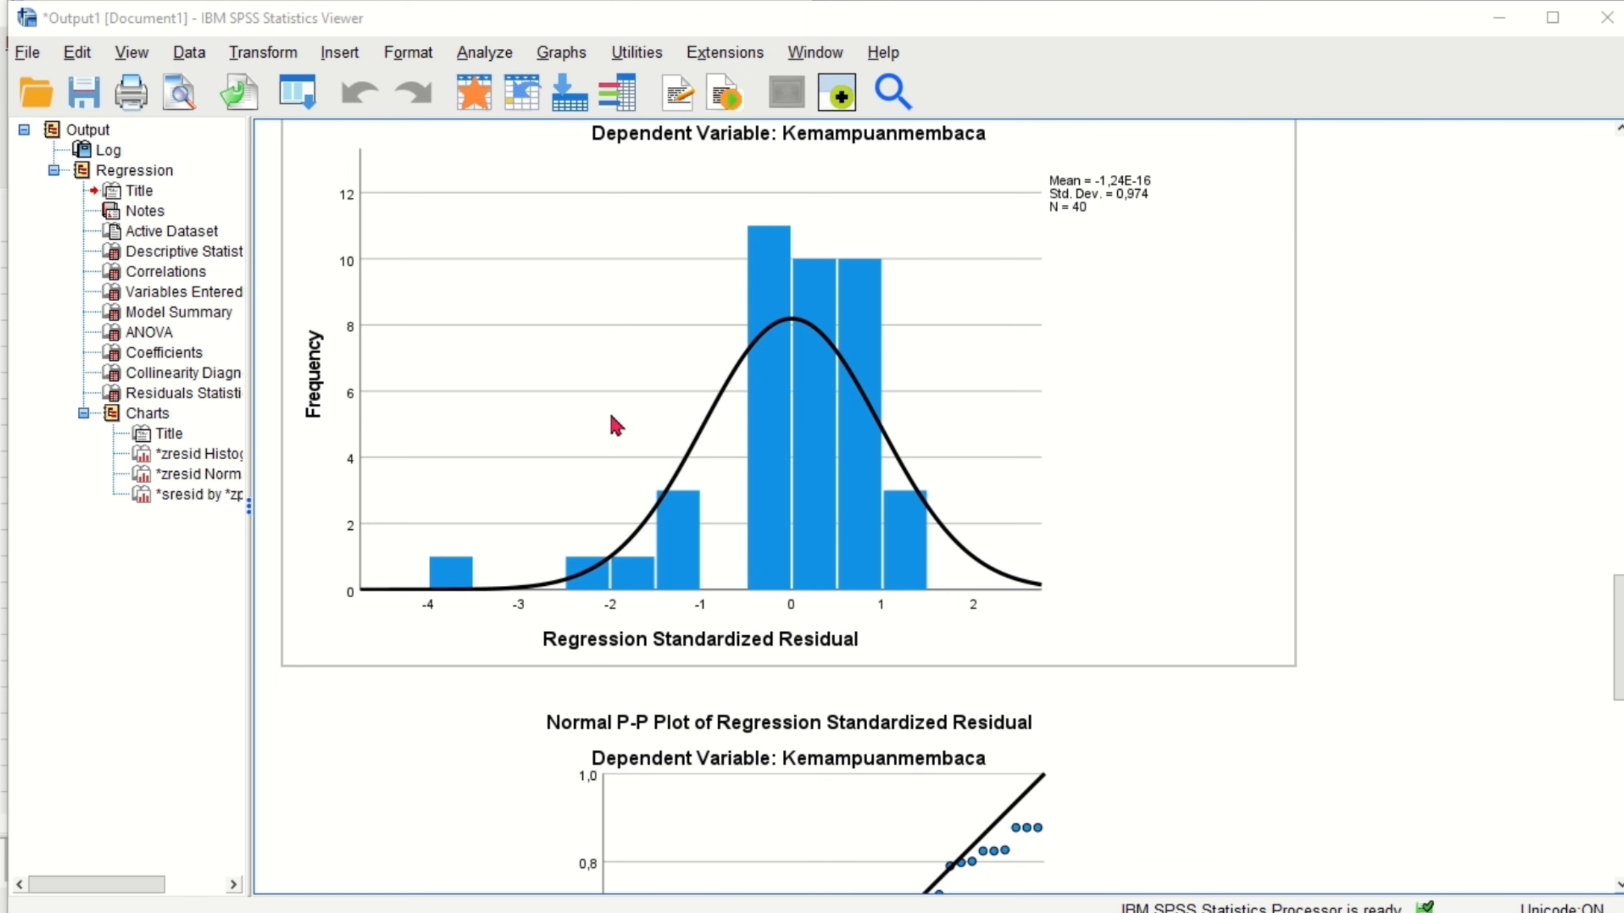
{"action": "scroll", "coordinate": [721, 529], "scroll_direction": "down", "scroll_amount": 10}
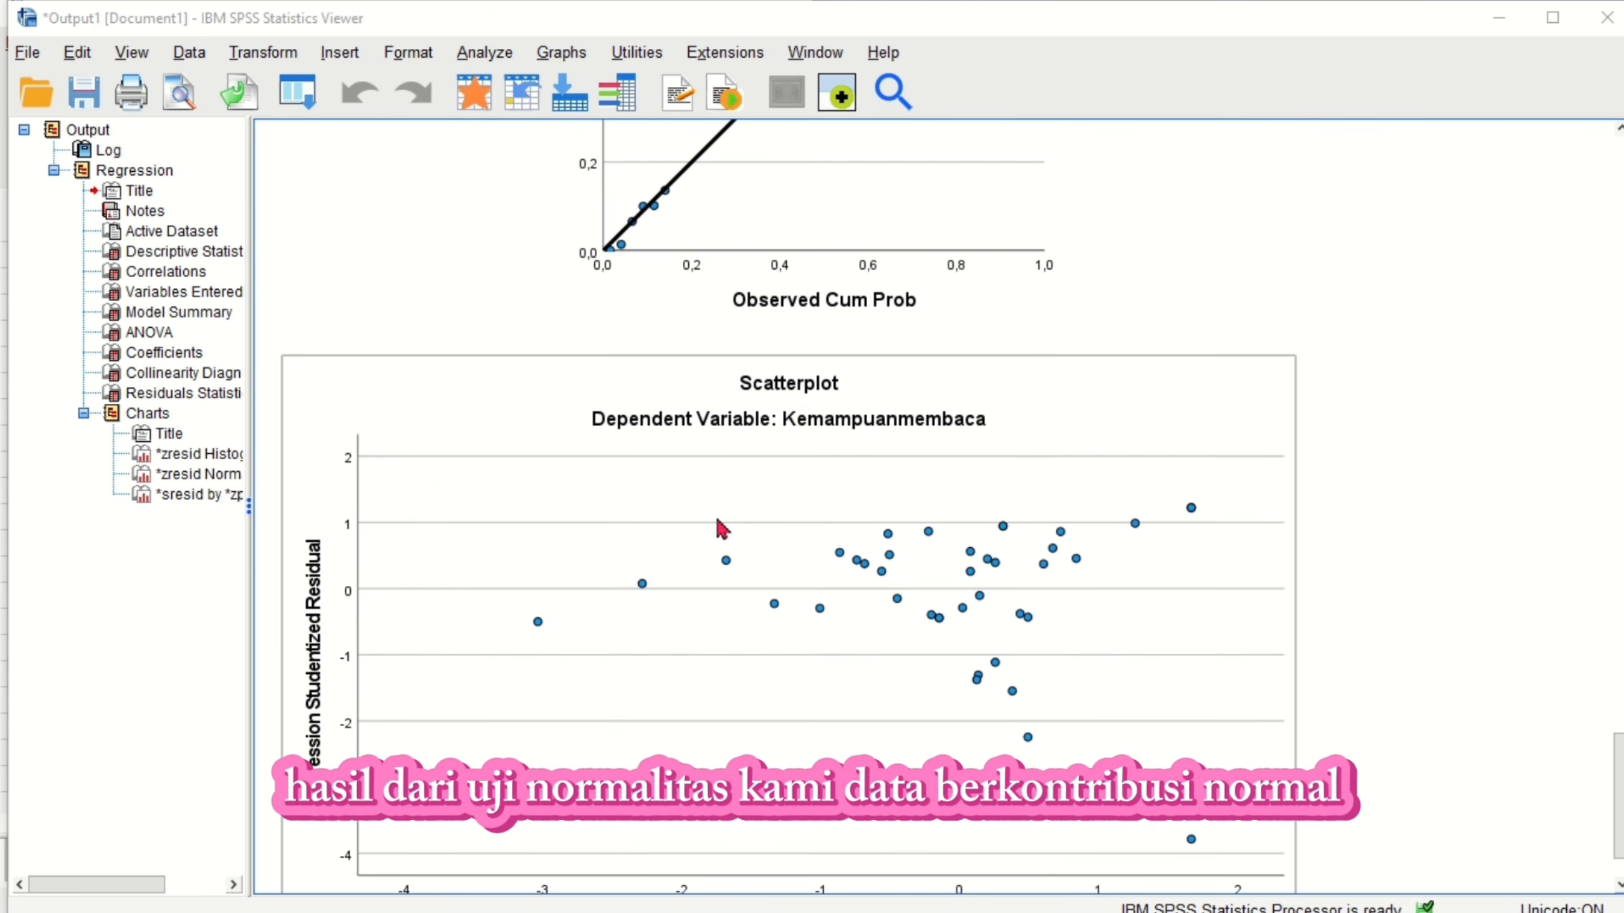
{"action": "scroll", "coordinate": [721, 525], "scroll_direction": "down", "scroll_amount": 2}
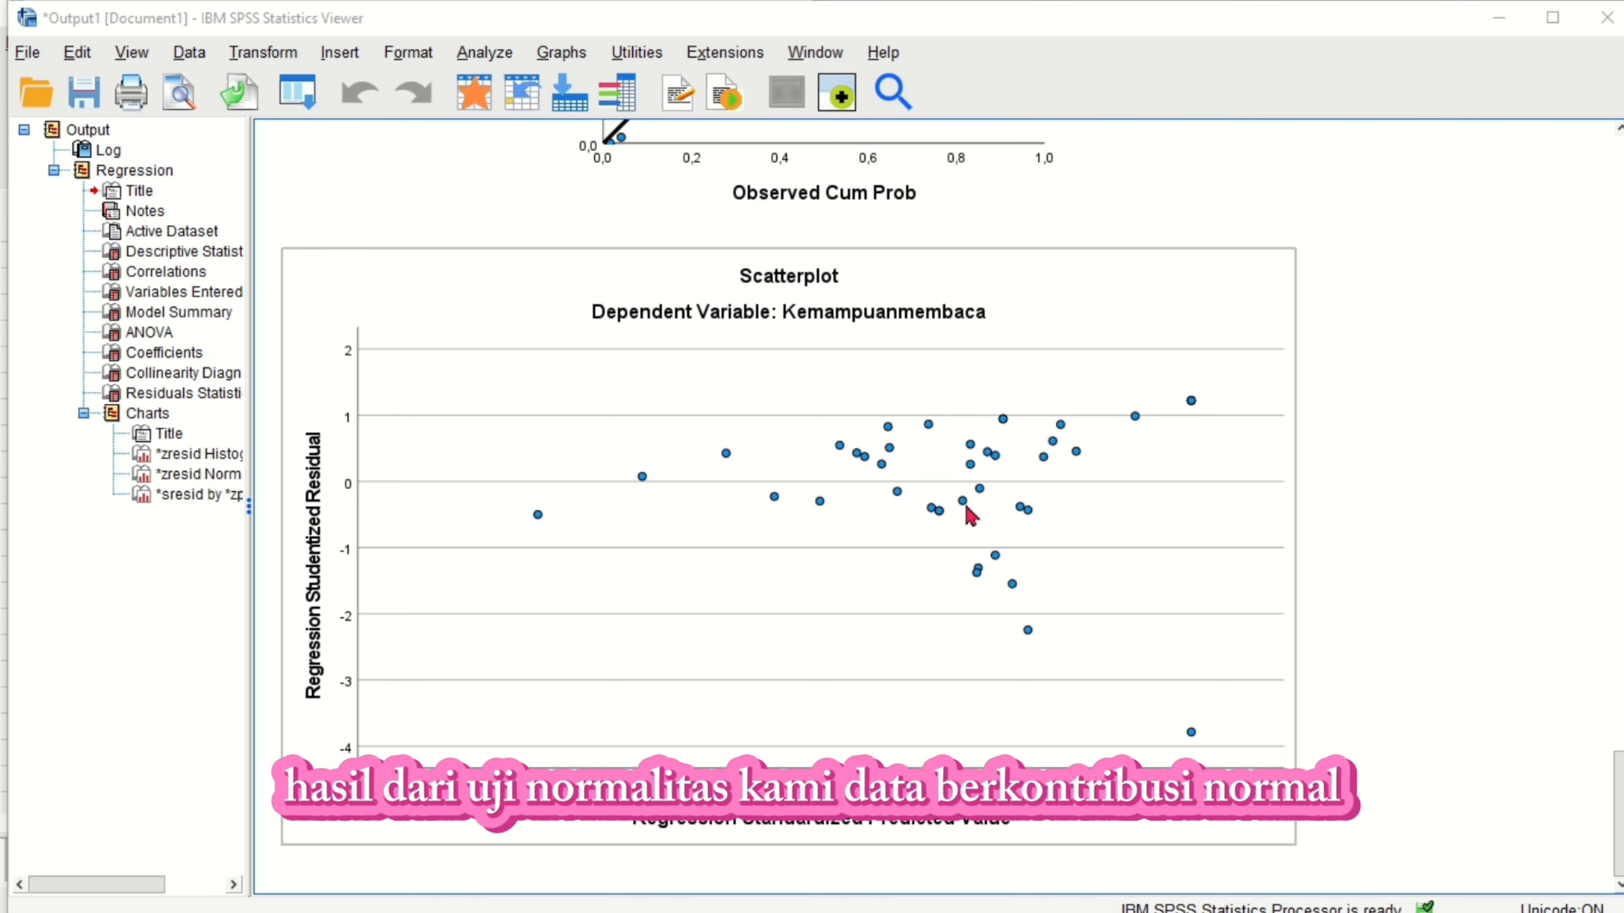
{"action": "scroll", "coordinate": [859, 501], "scroll_direction": "up", "scroll_amount": 20}
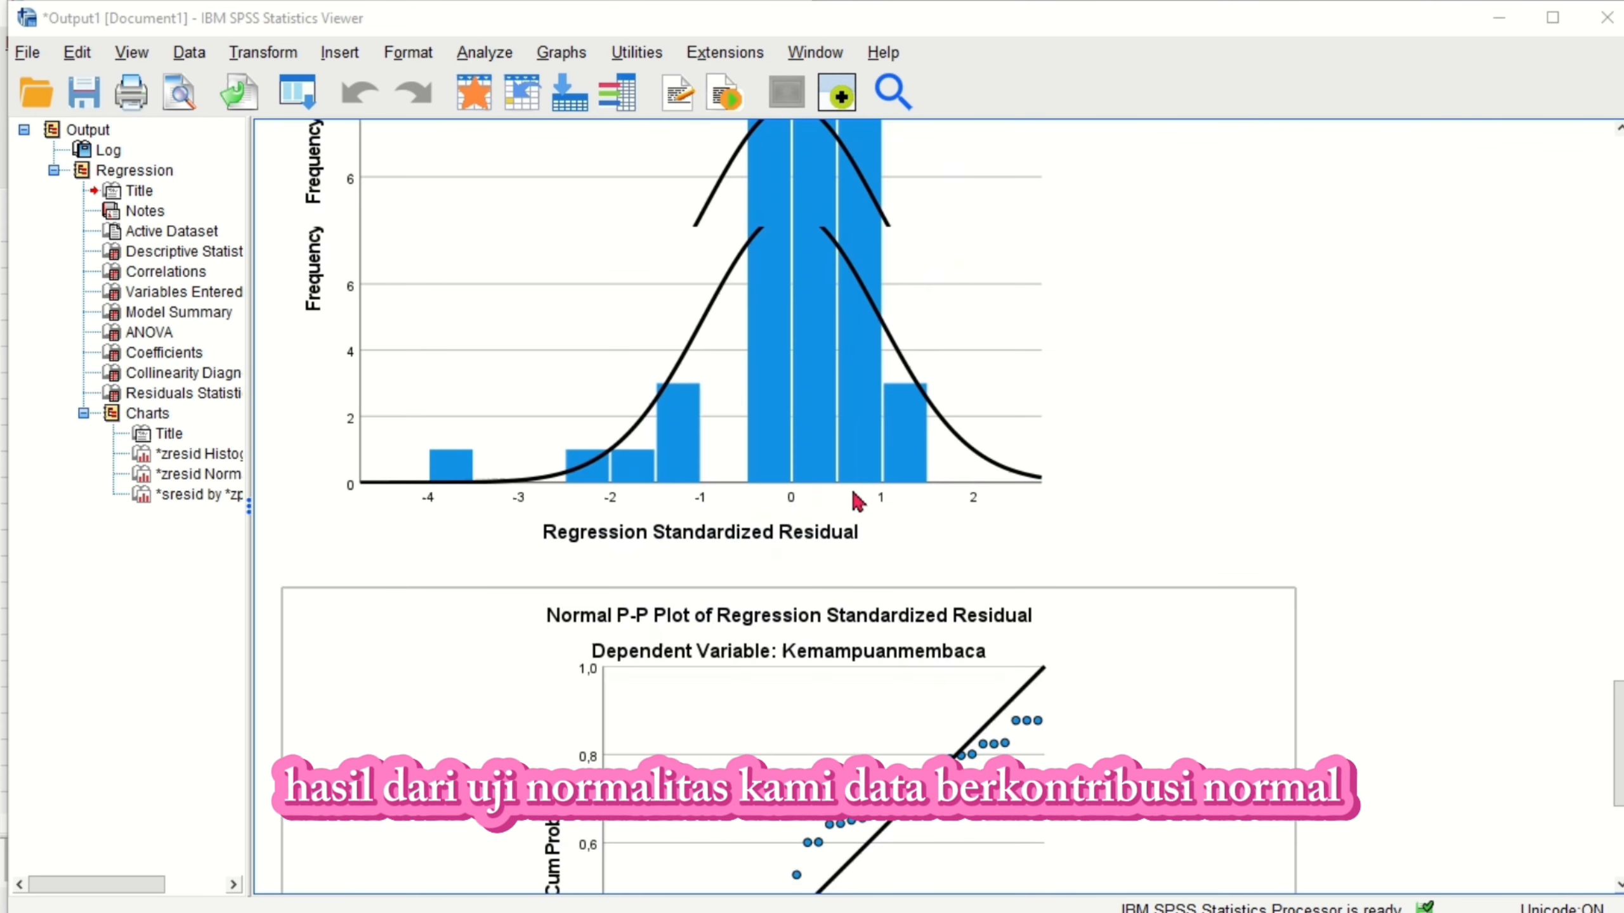
{"action": "scroll", "coordinate": [858, 501], "scroll_direction": "up", "scroll_amount": 8}
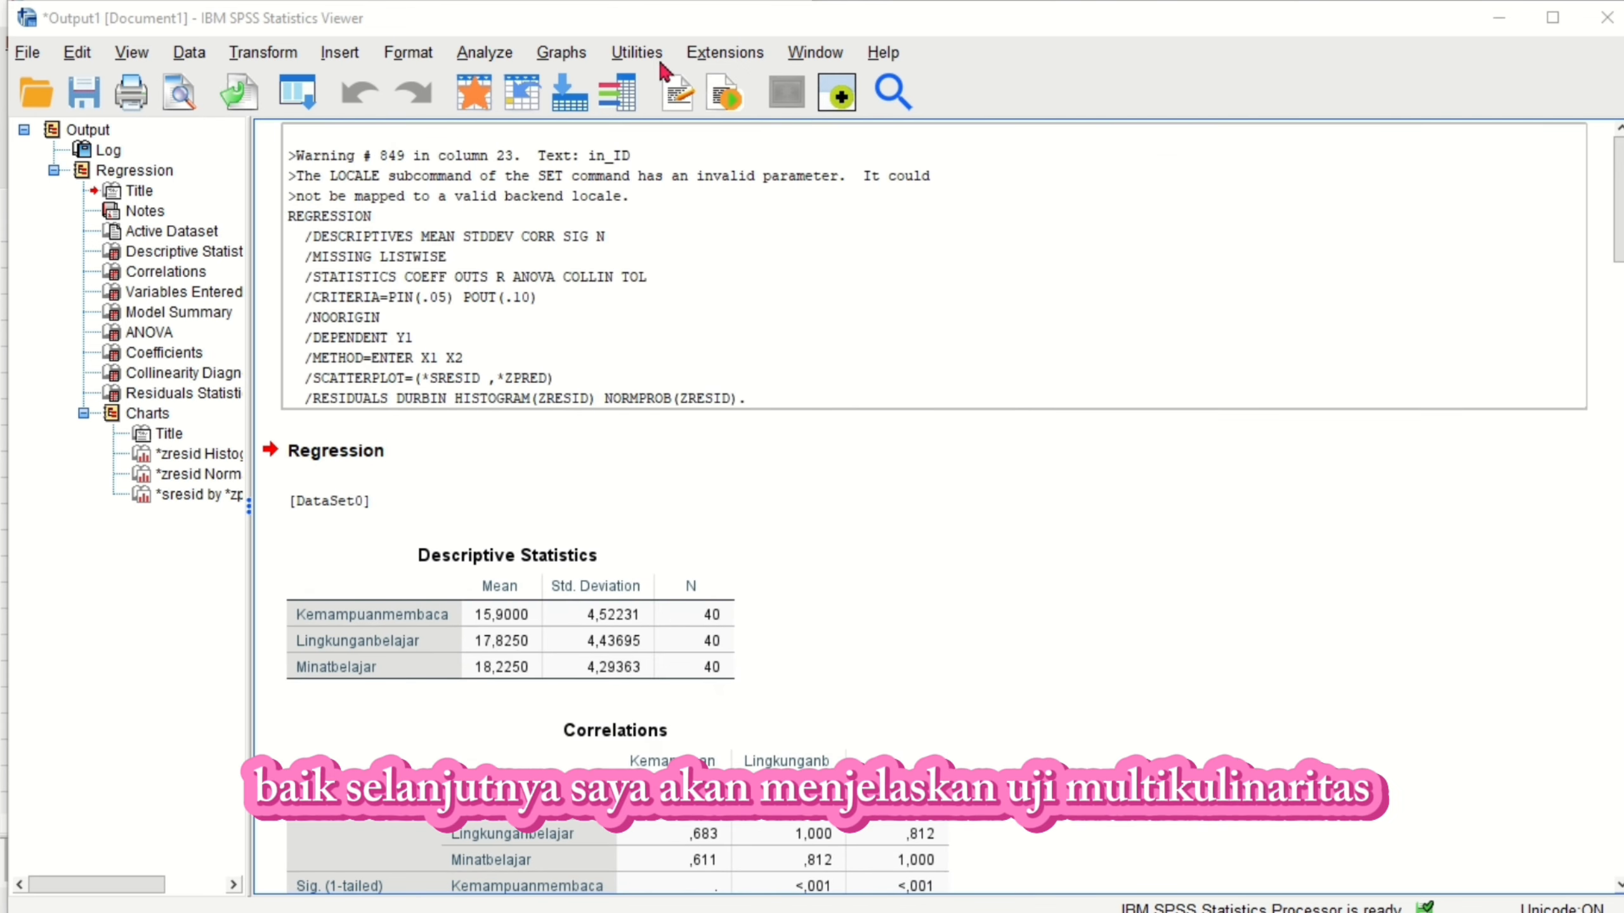
{"action": "mouse_move", "coordinate": [664, 13]}
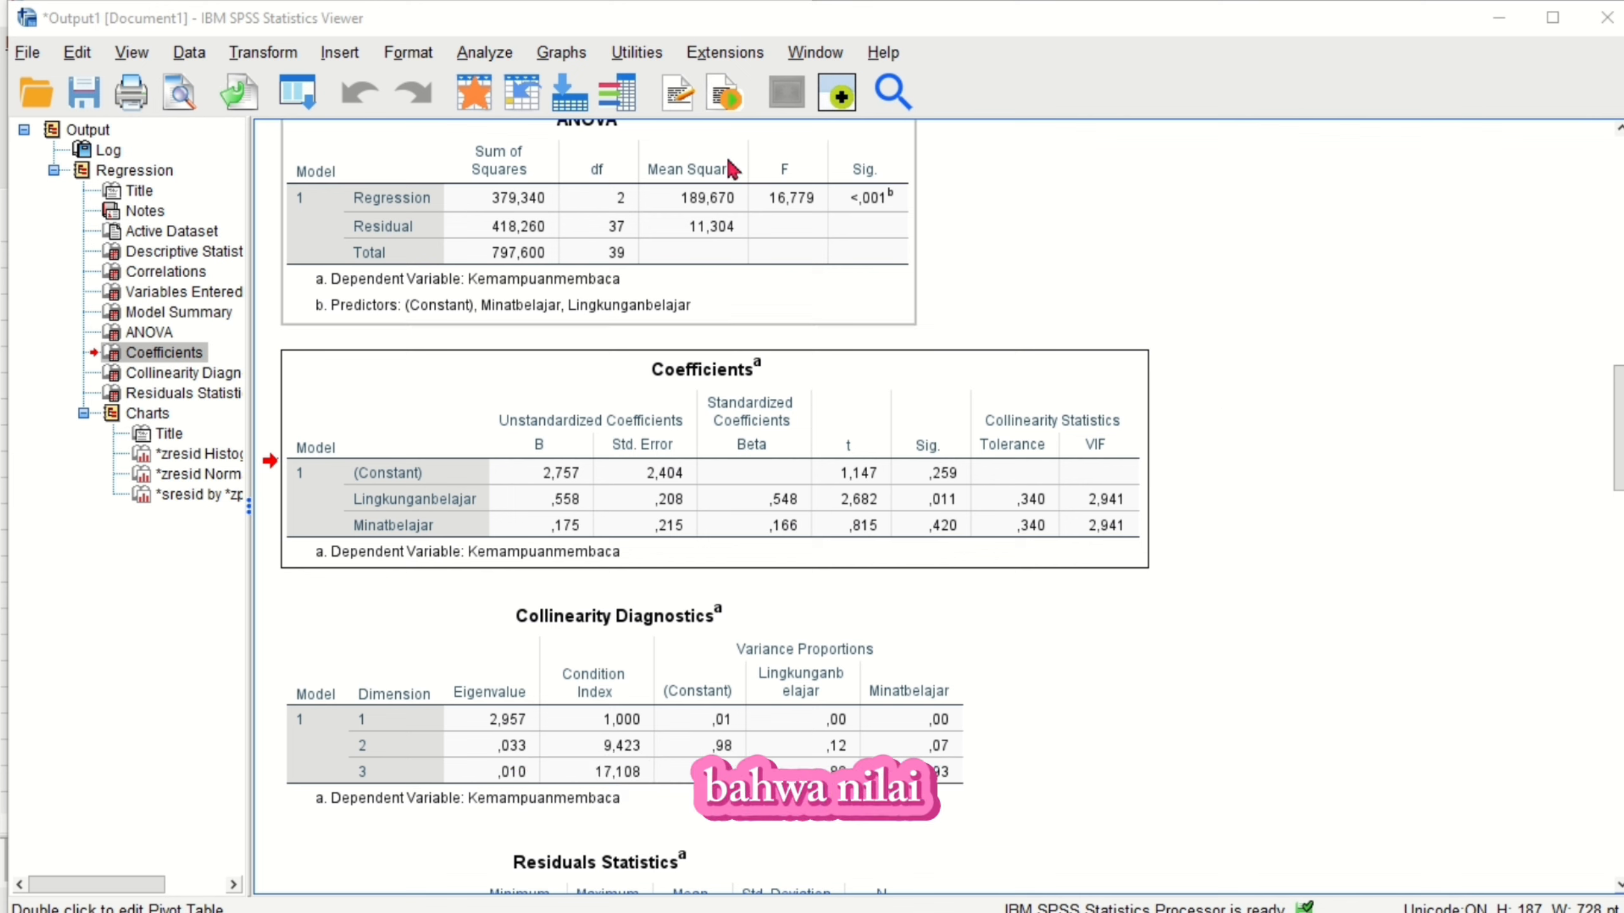
{"action": "mouse_move", "coordinate": [607, 13]}
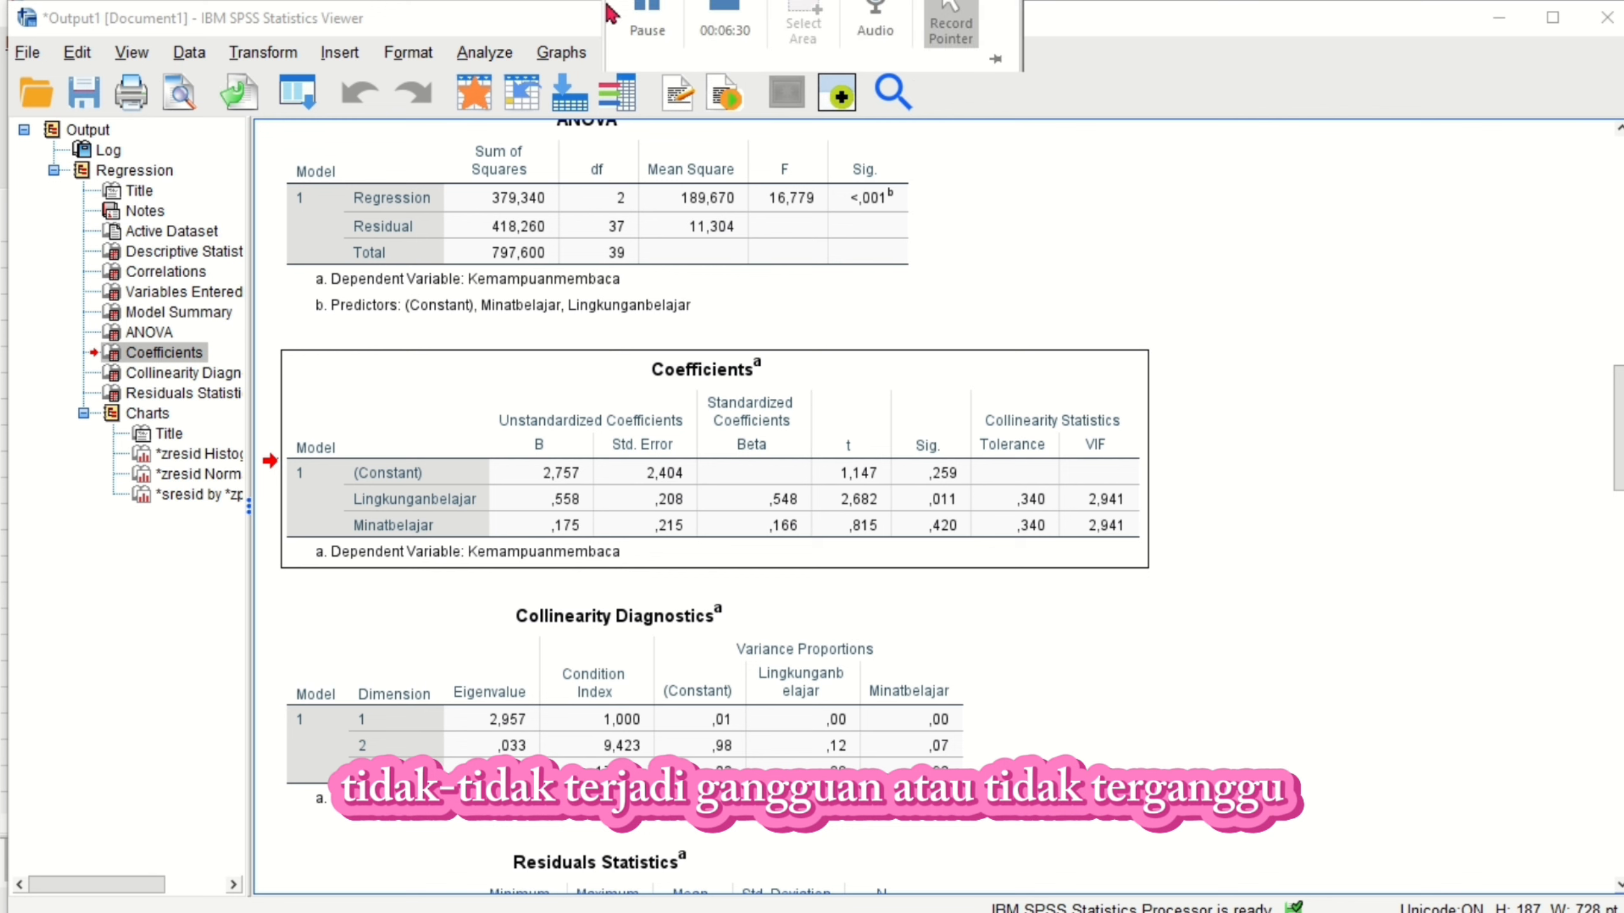
Step: Compare the Model Summary's Durbin-Watson statistic with the k = 2 column of the Durbin-Watson table for N = 40
{"action": "left_click", "coordinate": [647, 58]}
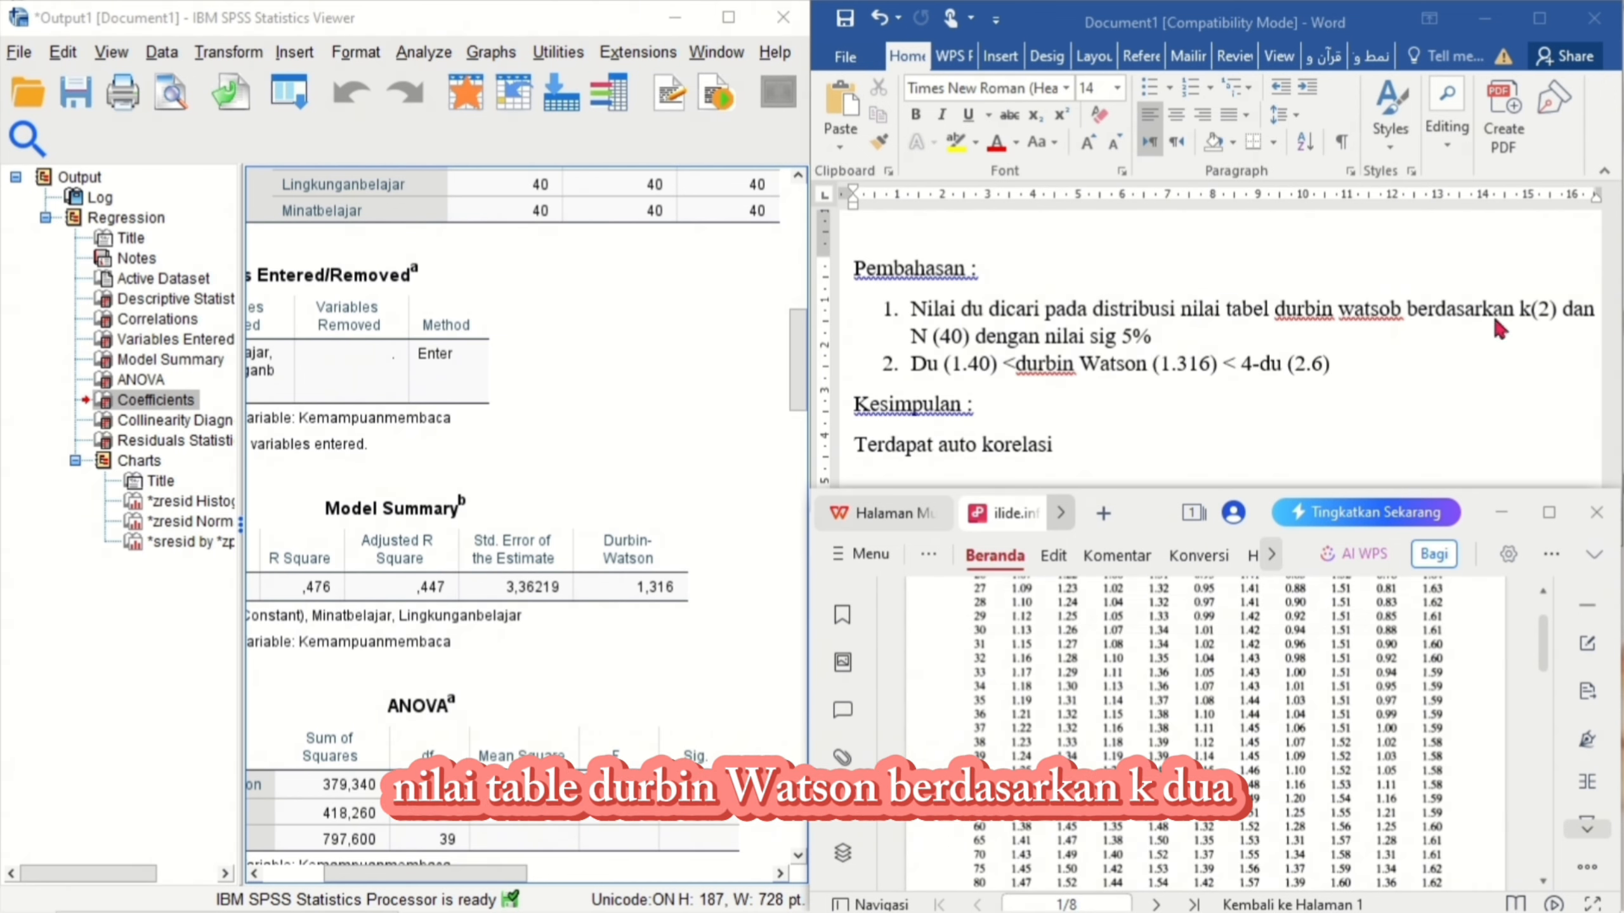
{"action": "left_click", "coordinate": [435, 562]}
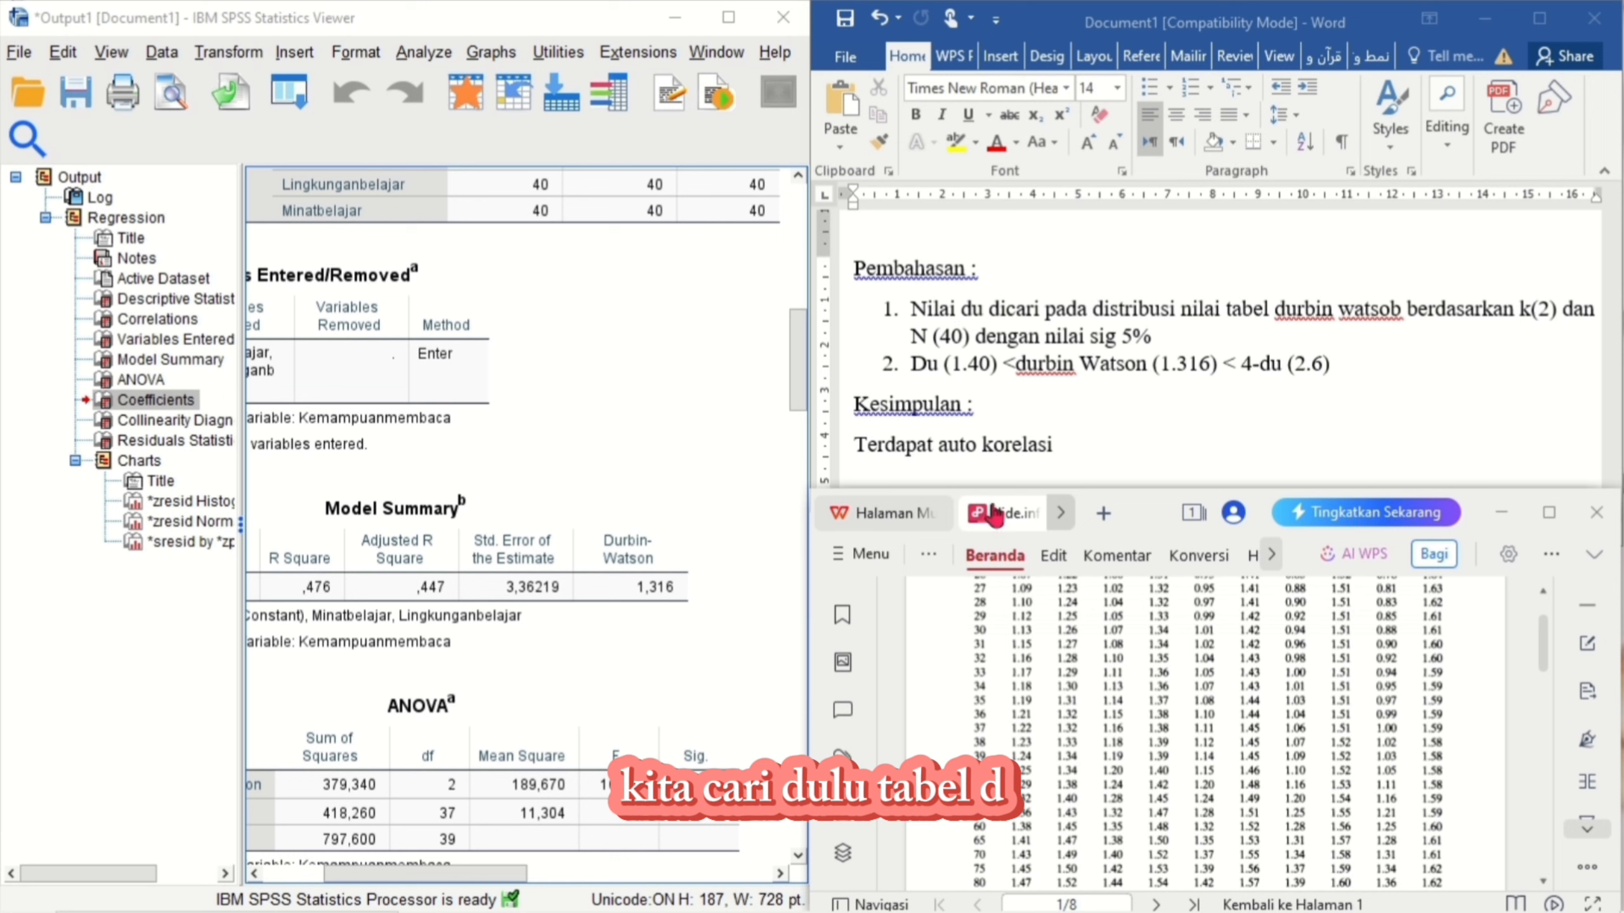
{"action": "scroll", "coordinate": [1066, 731], "scroll_direction": "up", "scroll_amount": 5}
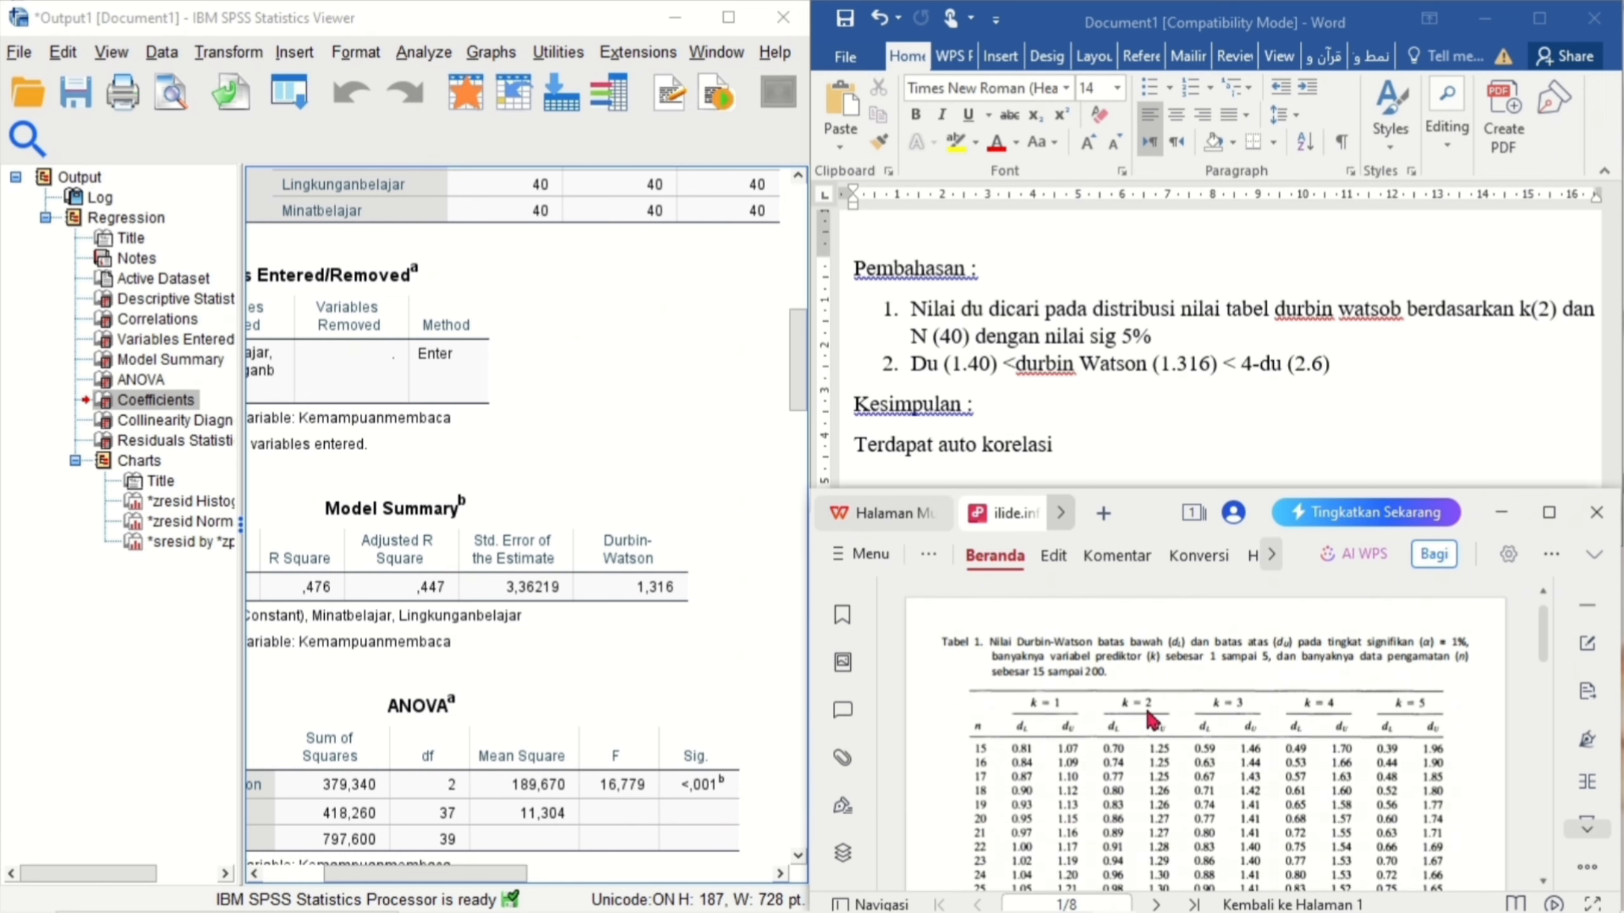
{"action": "scroll", "coordinate": [1157, 742], "scroll_direction": "down", "scroll_amount": 5}
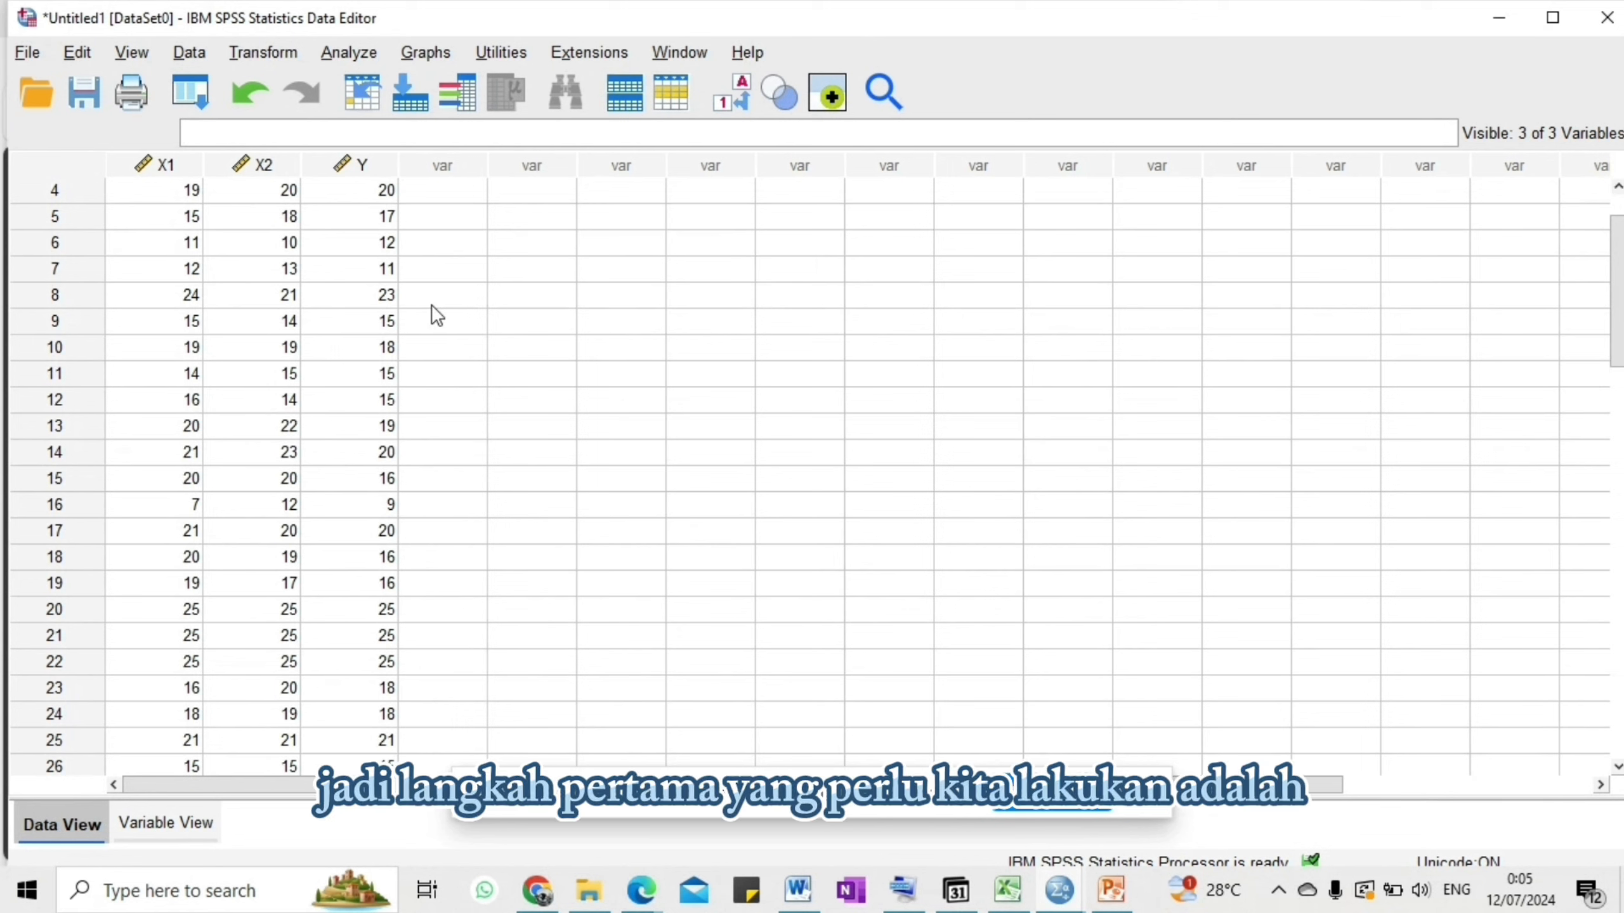
Step: Review the X1, X2 and Y total scores in the data editor and check the three variables' definitions
{"action": "scroll", "coordinate": [437, 316], "scroll_direction": "down", "scroll_amount": 1}
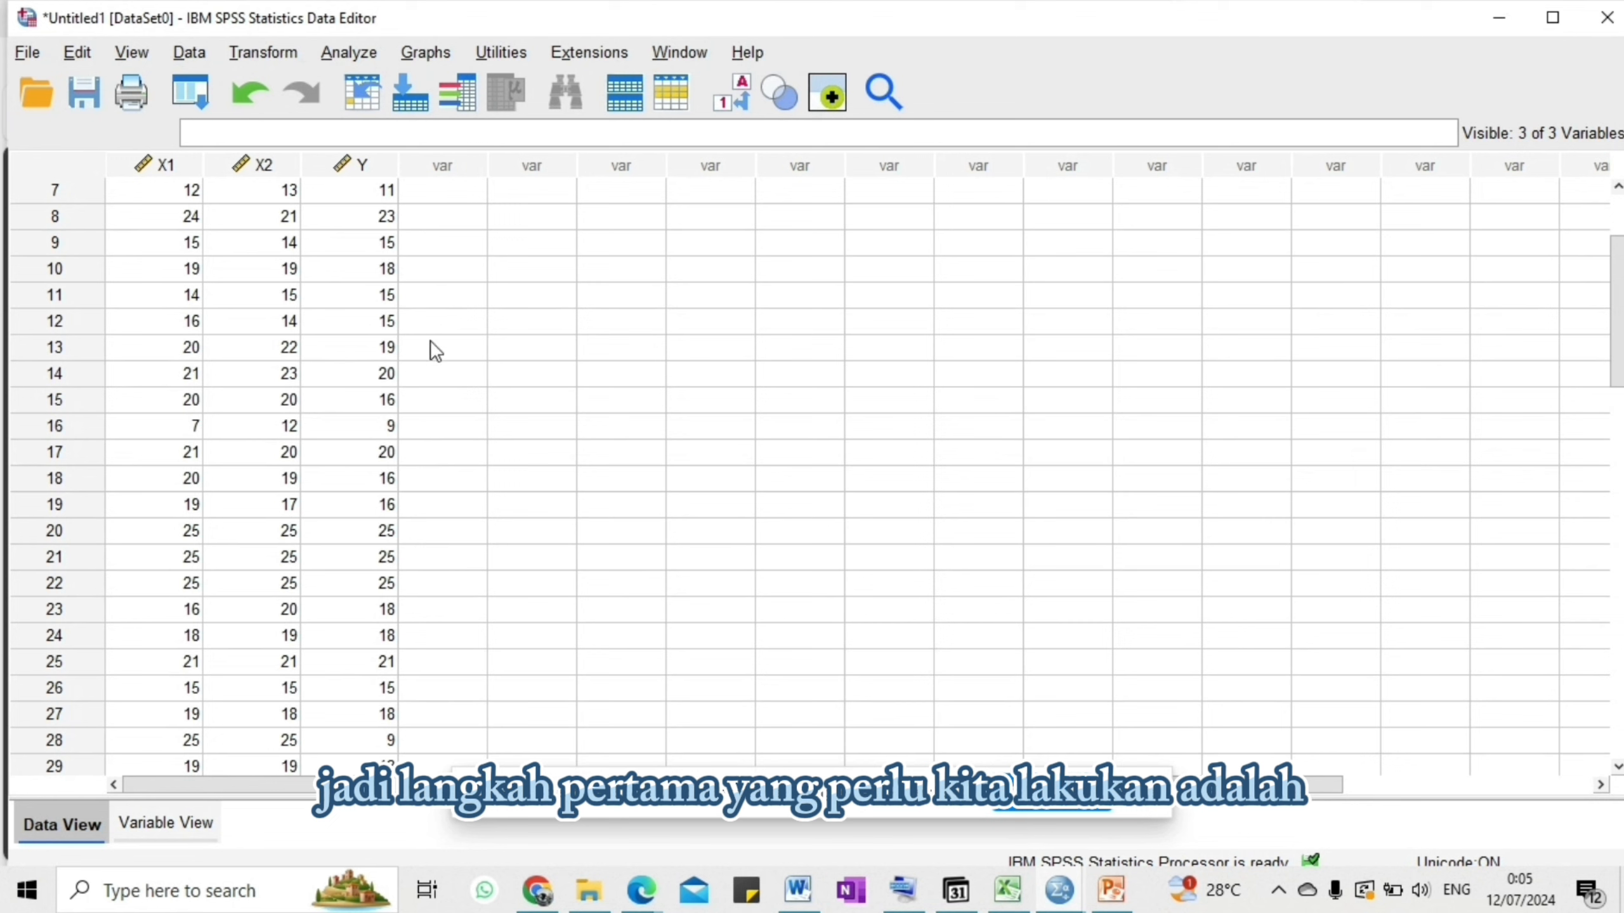
{"action": "left_click", "coordinate": [164, 197]}
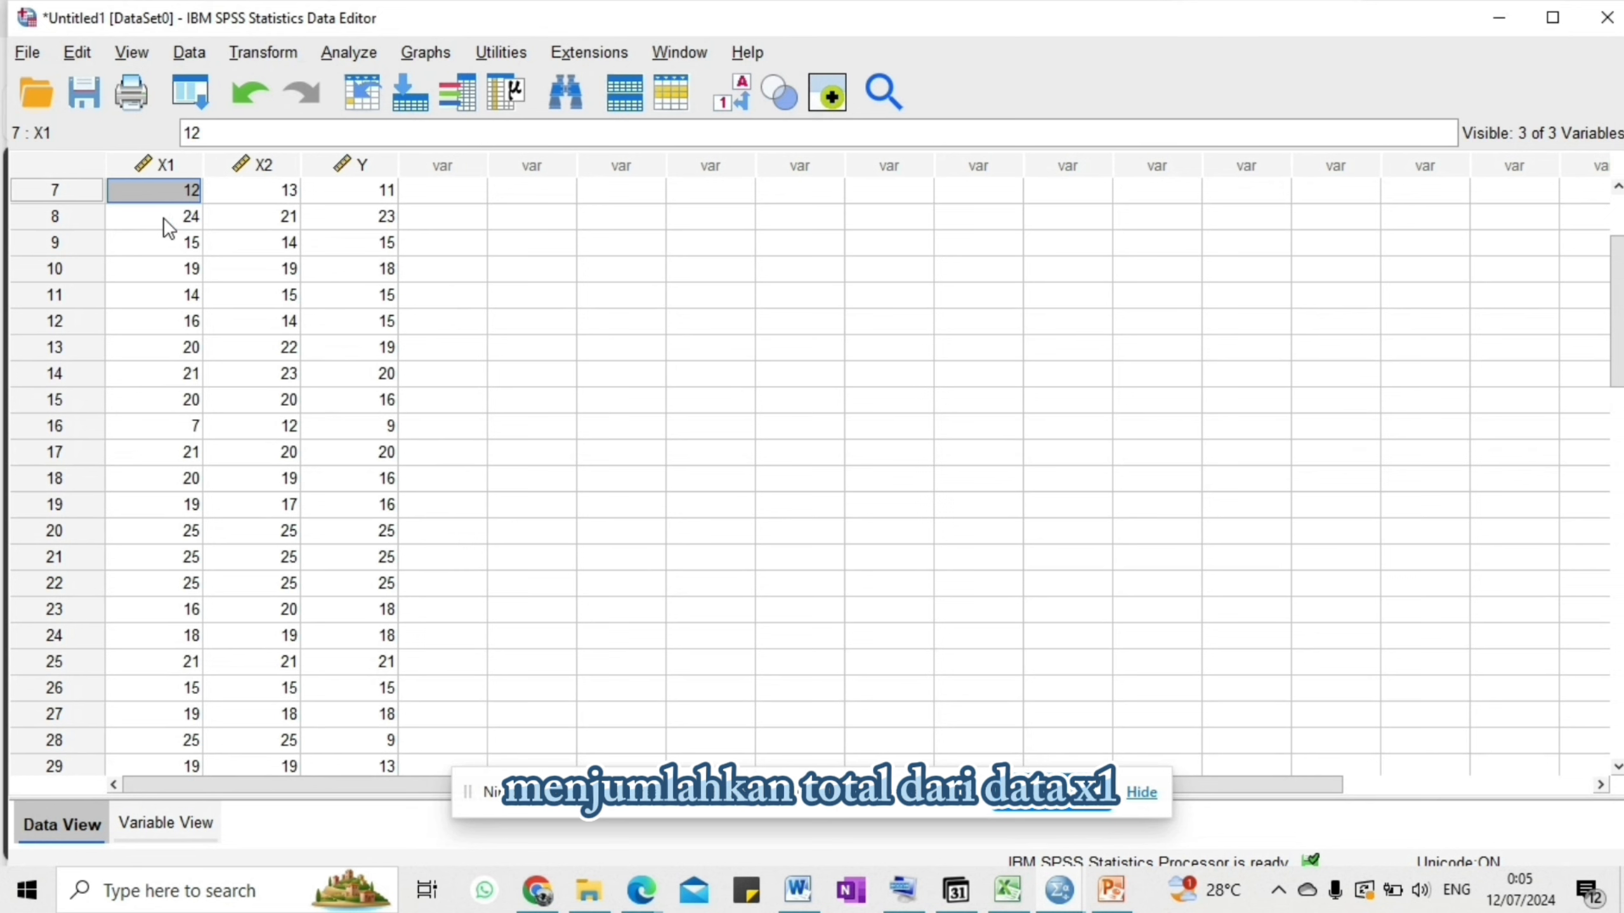
{"action": "left_click", "coordinate": [281, 194]}
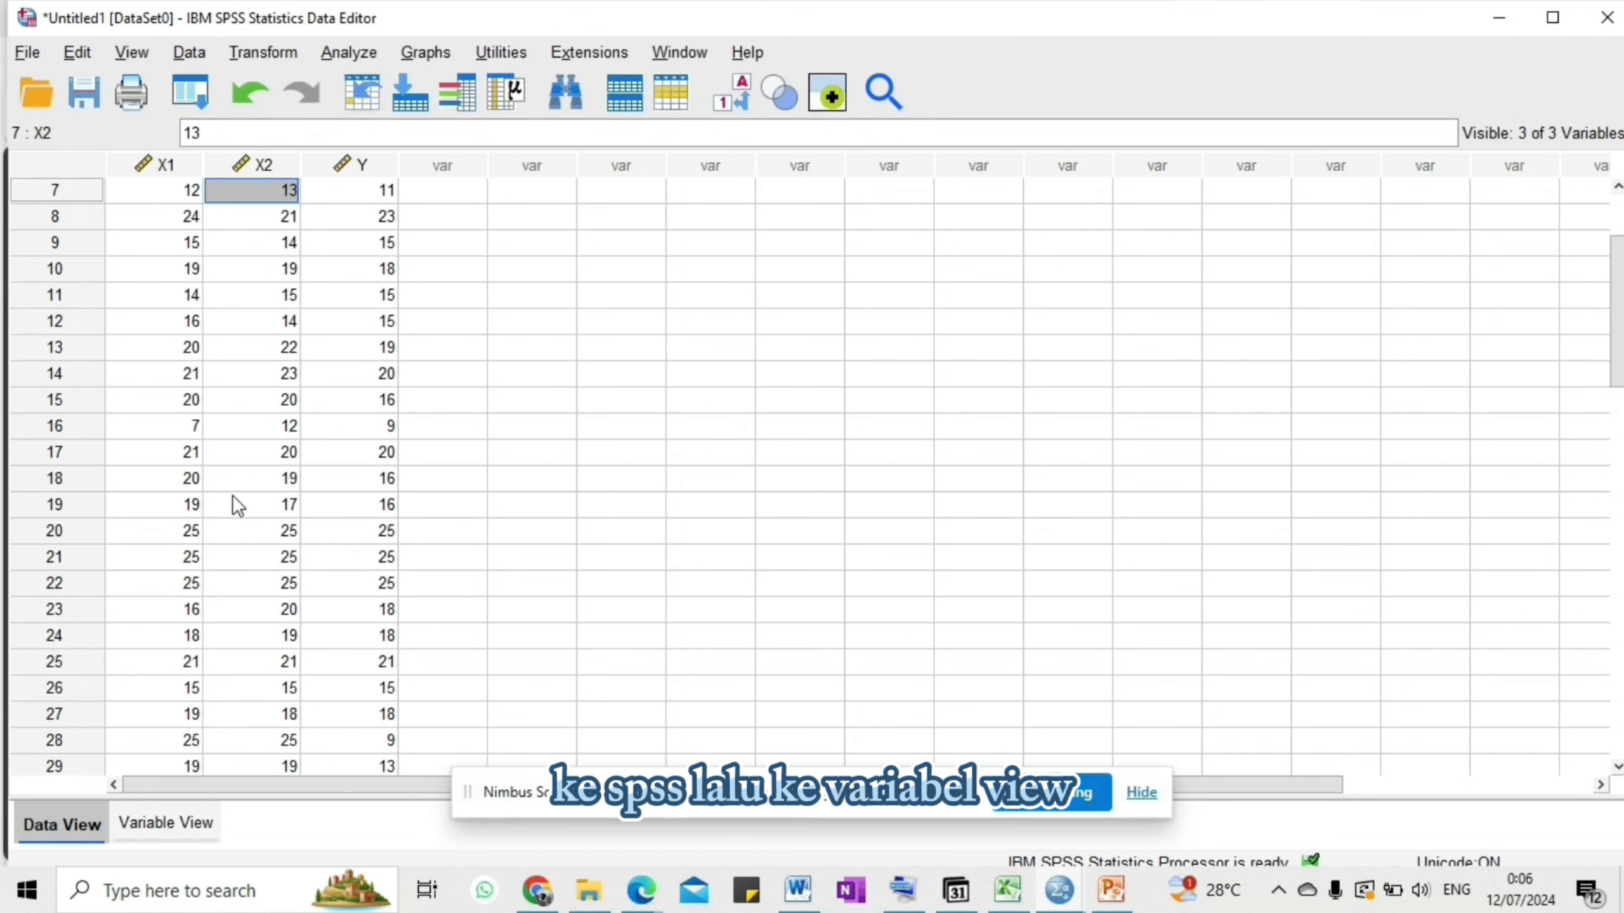
{"action": "left_click", "coordinate": [176, 830]}
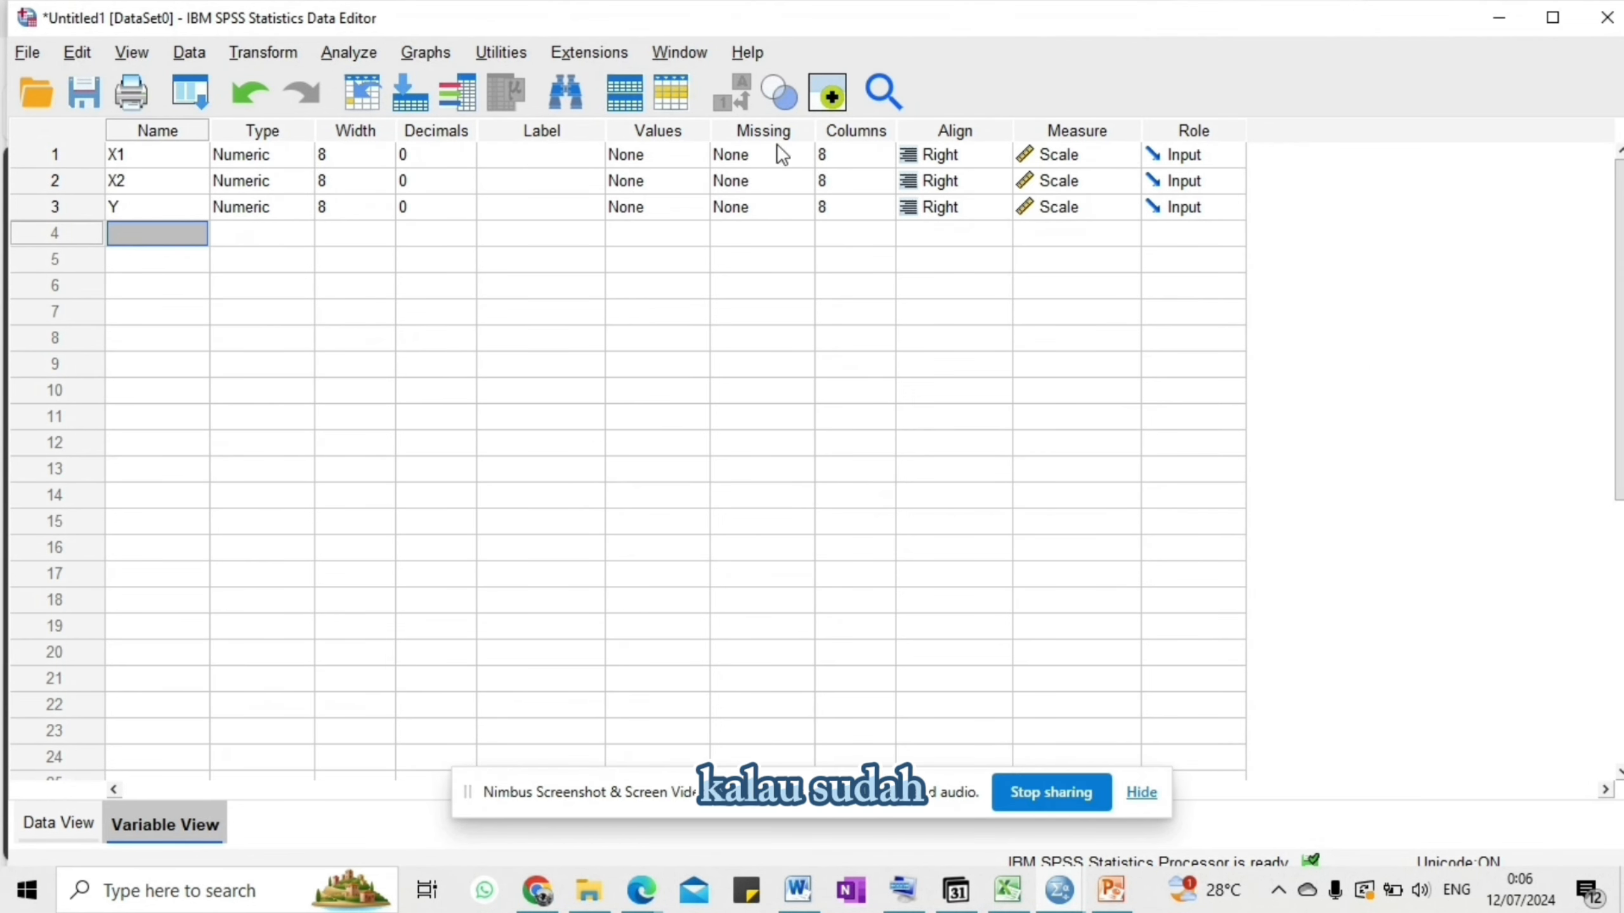
Step: Start a linear regression and assign X1 and X2 as the independent variables
{"action": "left_click", "coordinate": [333, 53]}
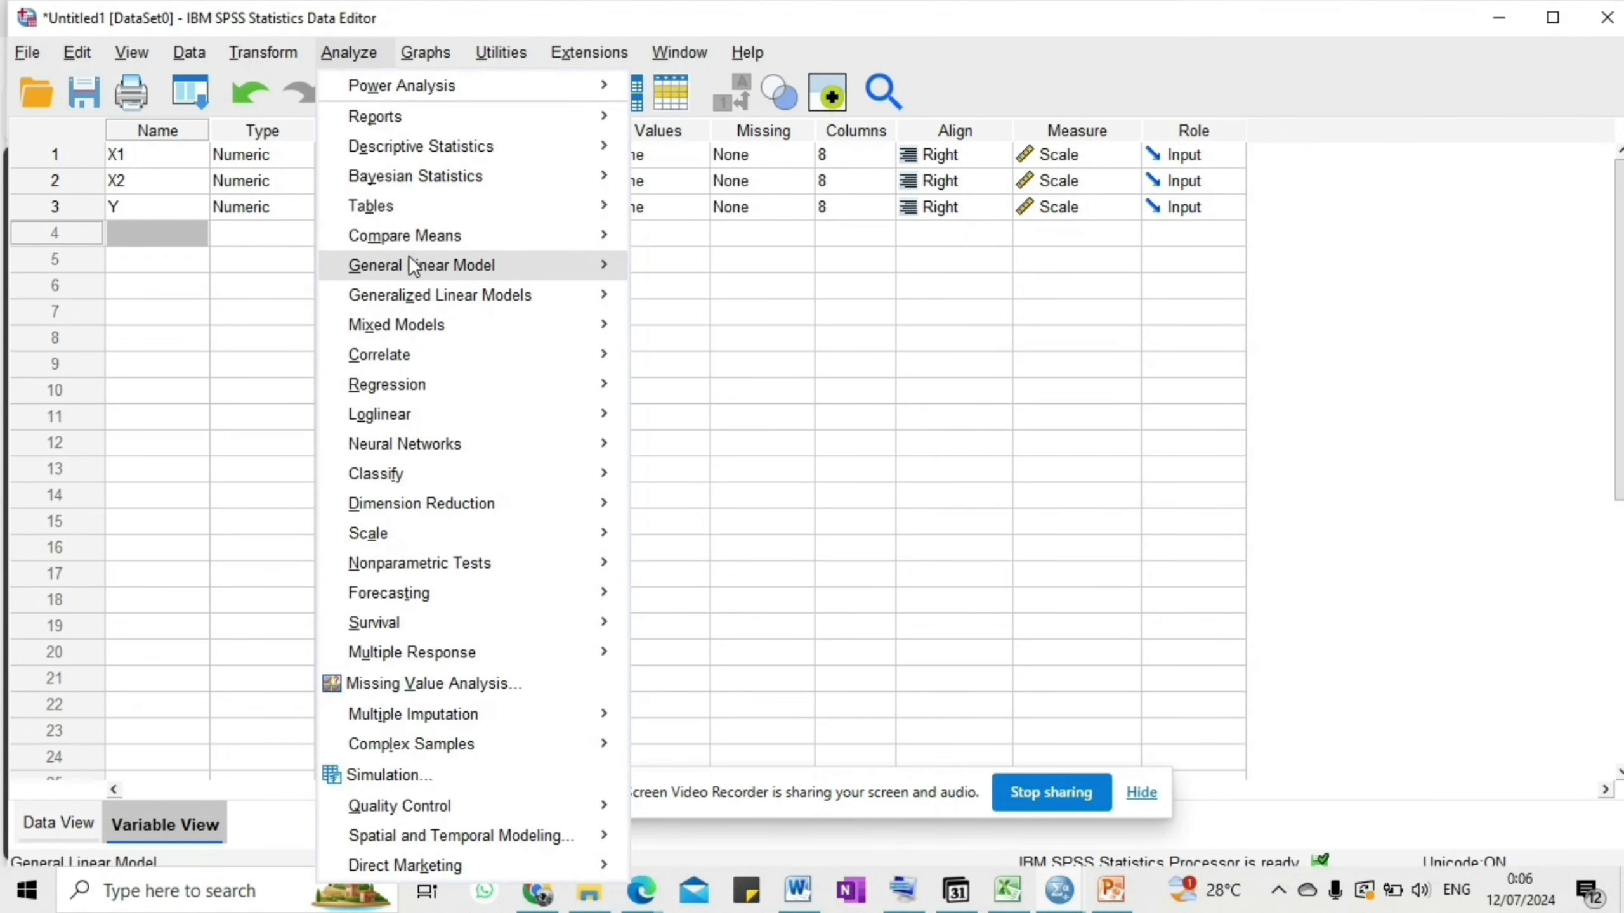
{"action": "mouse_move", "coordinate": [415, 356]}
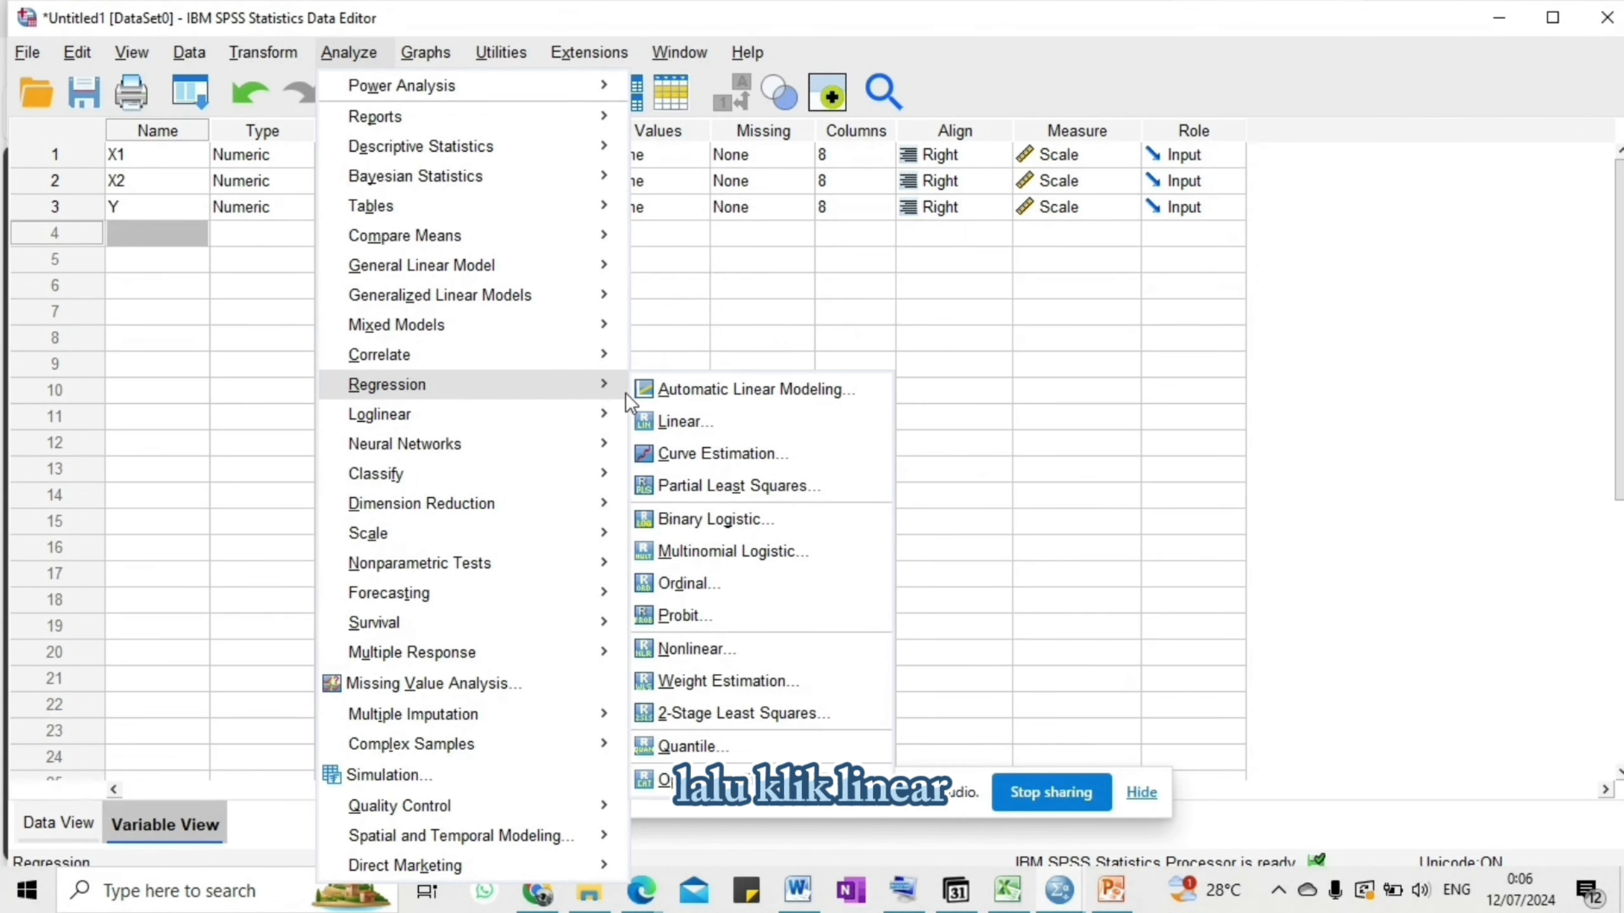
{"action": "left_click", "coordinate": [664, 422]}
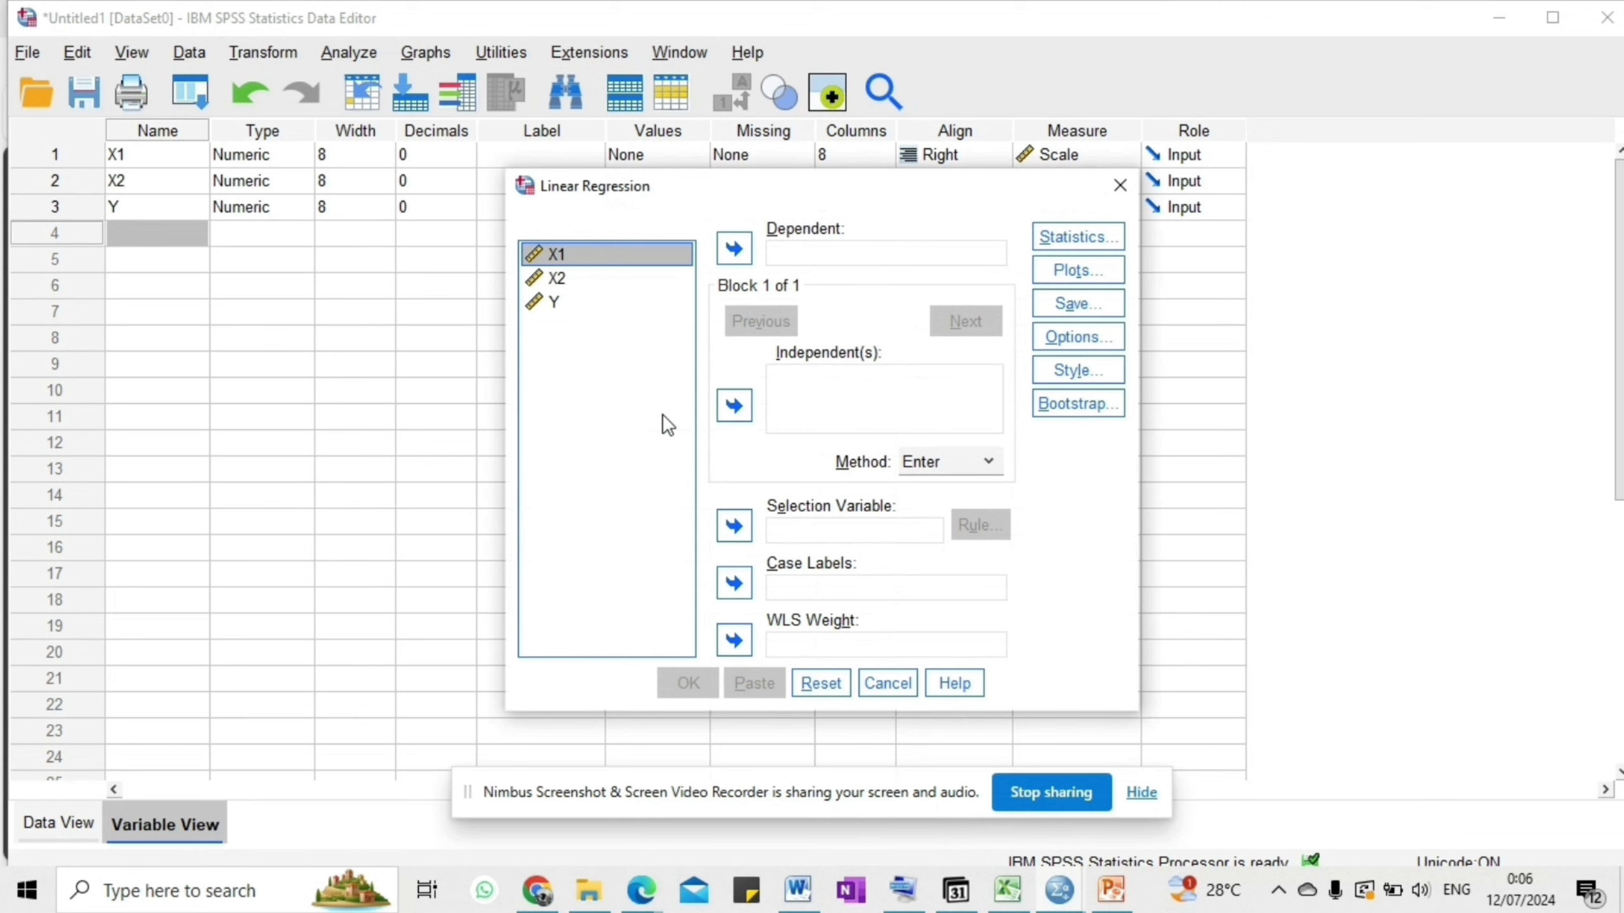
{"action": "left_click", "coordinate": [575, 274]}
{"action": "left_click", "coordinate": [569, 256]}
{"action": "key", "text": "shift+Down"}
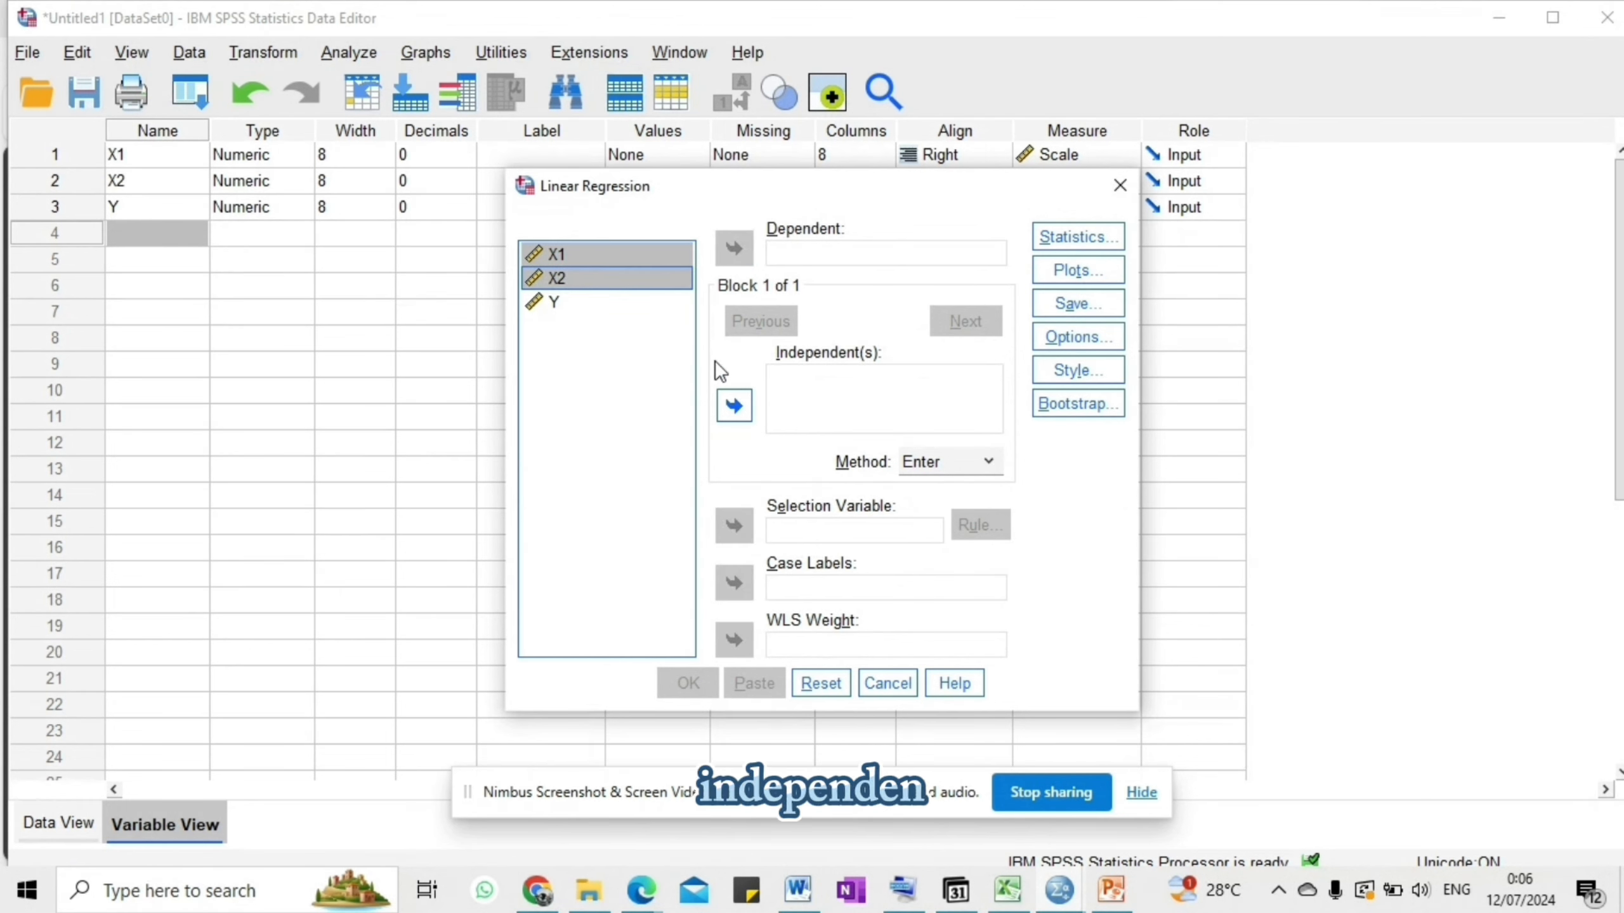
{"action": "left_click", "coordinate": [734, 408]}
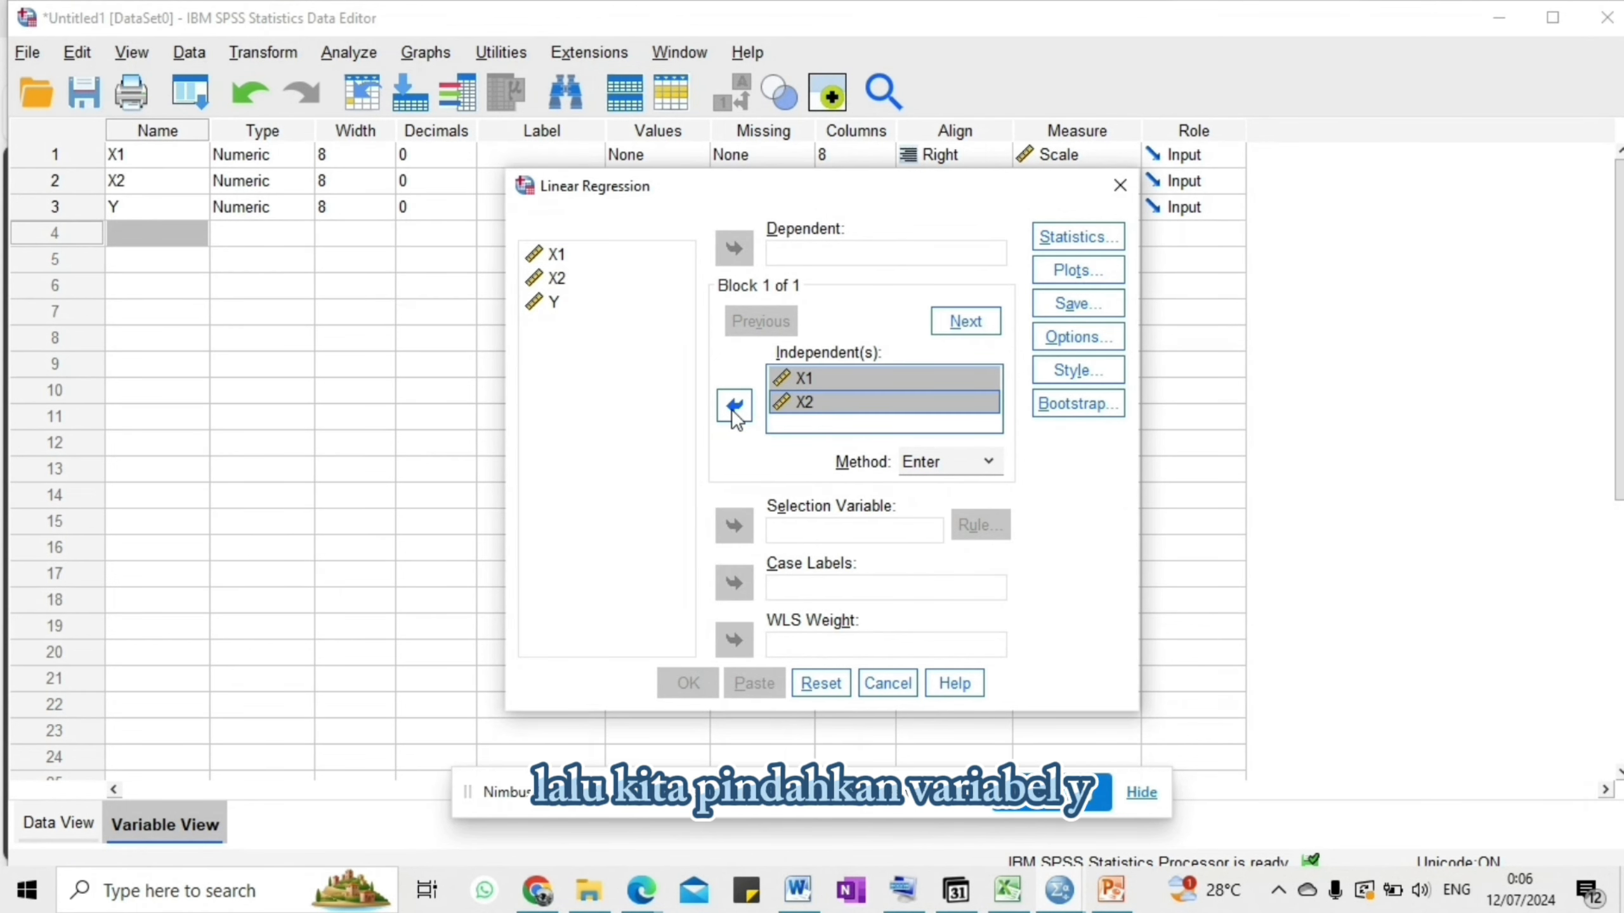
Step: Assign Y as the dependent variable, keep the Estimates and Model fit statistics, and run the regression
{"action": "left_click", "coordinate": [540, 311]}
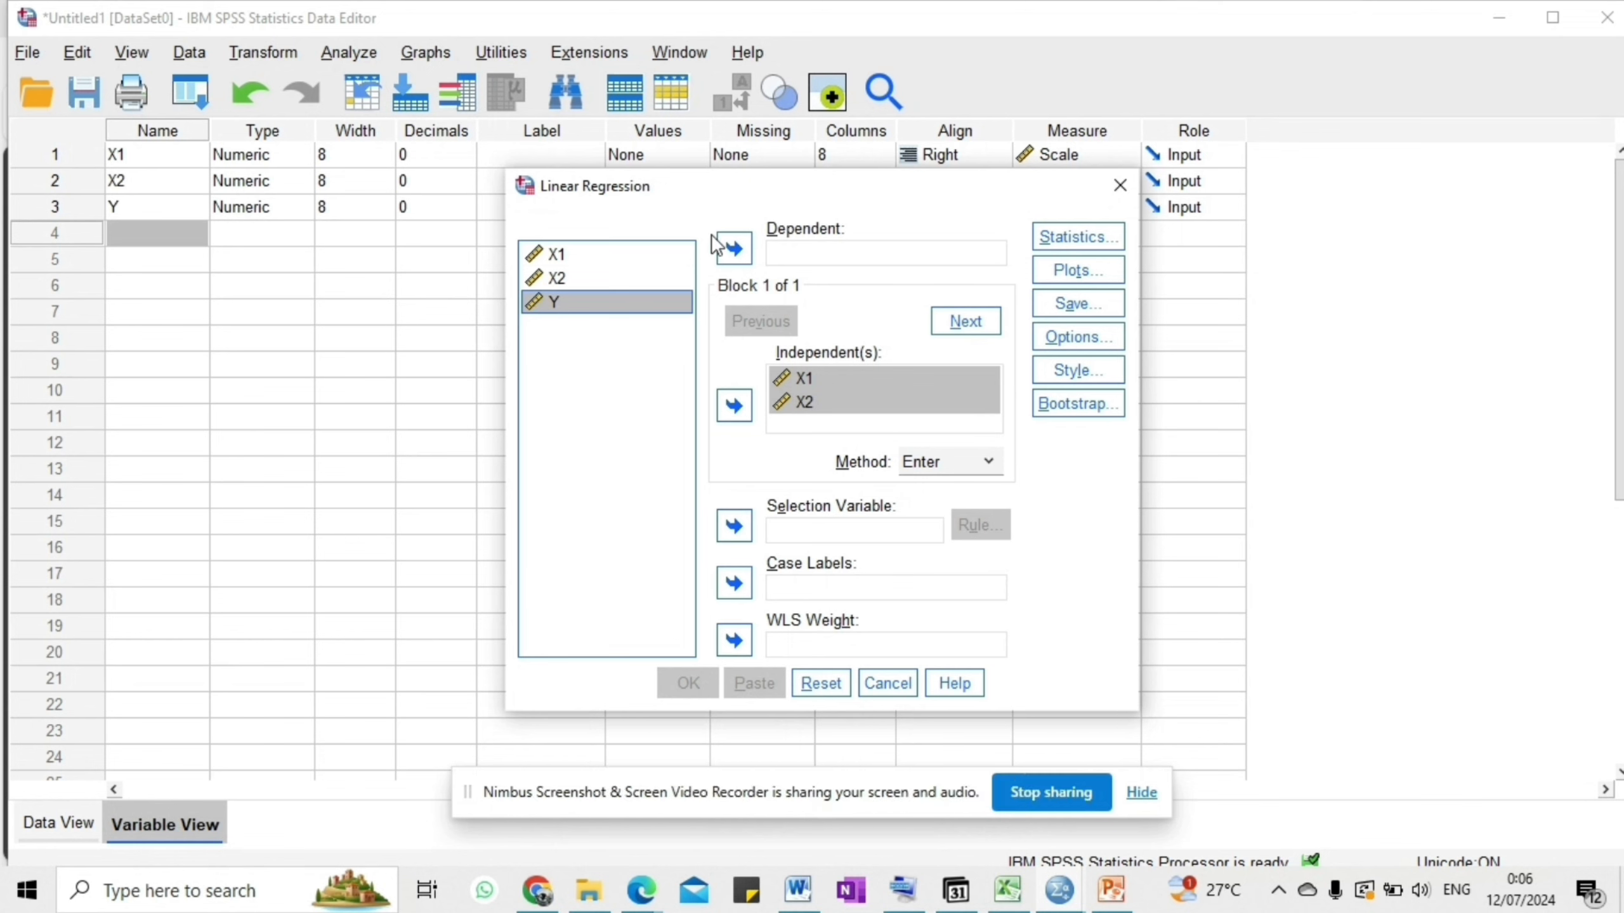
{"action": "left_click", "coordinate": [733, 248]}
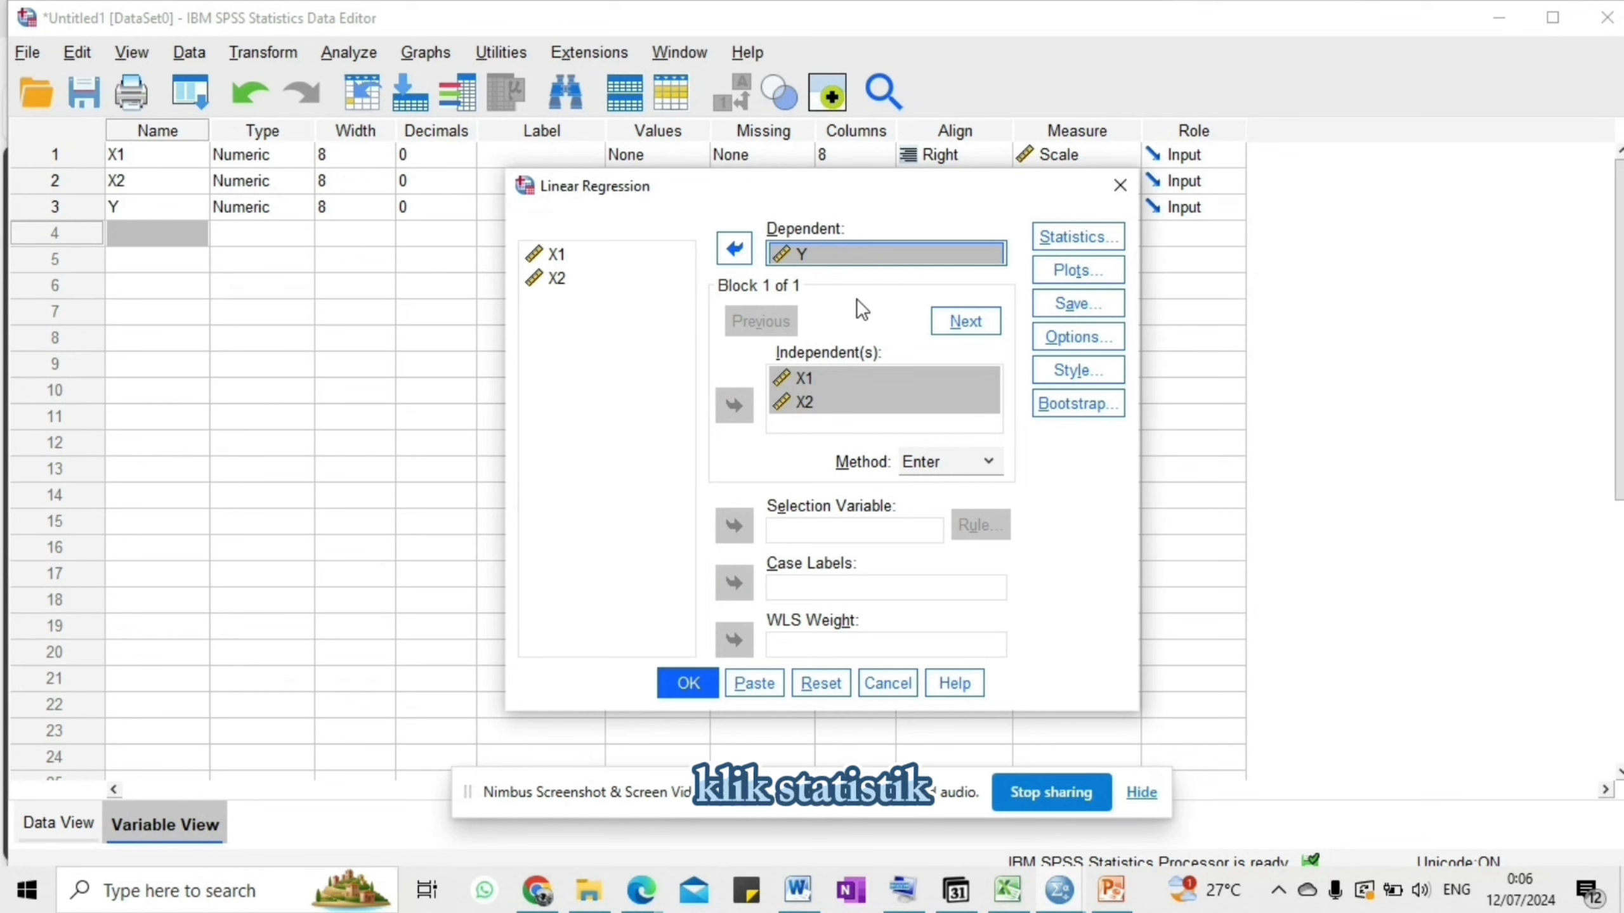
{"action": "left_click", "coordinate": [1045, 235]}
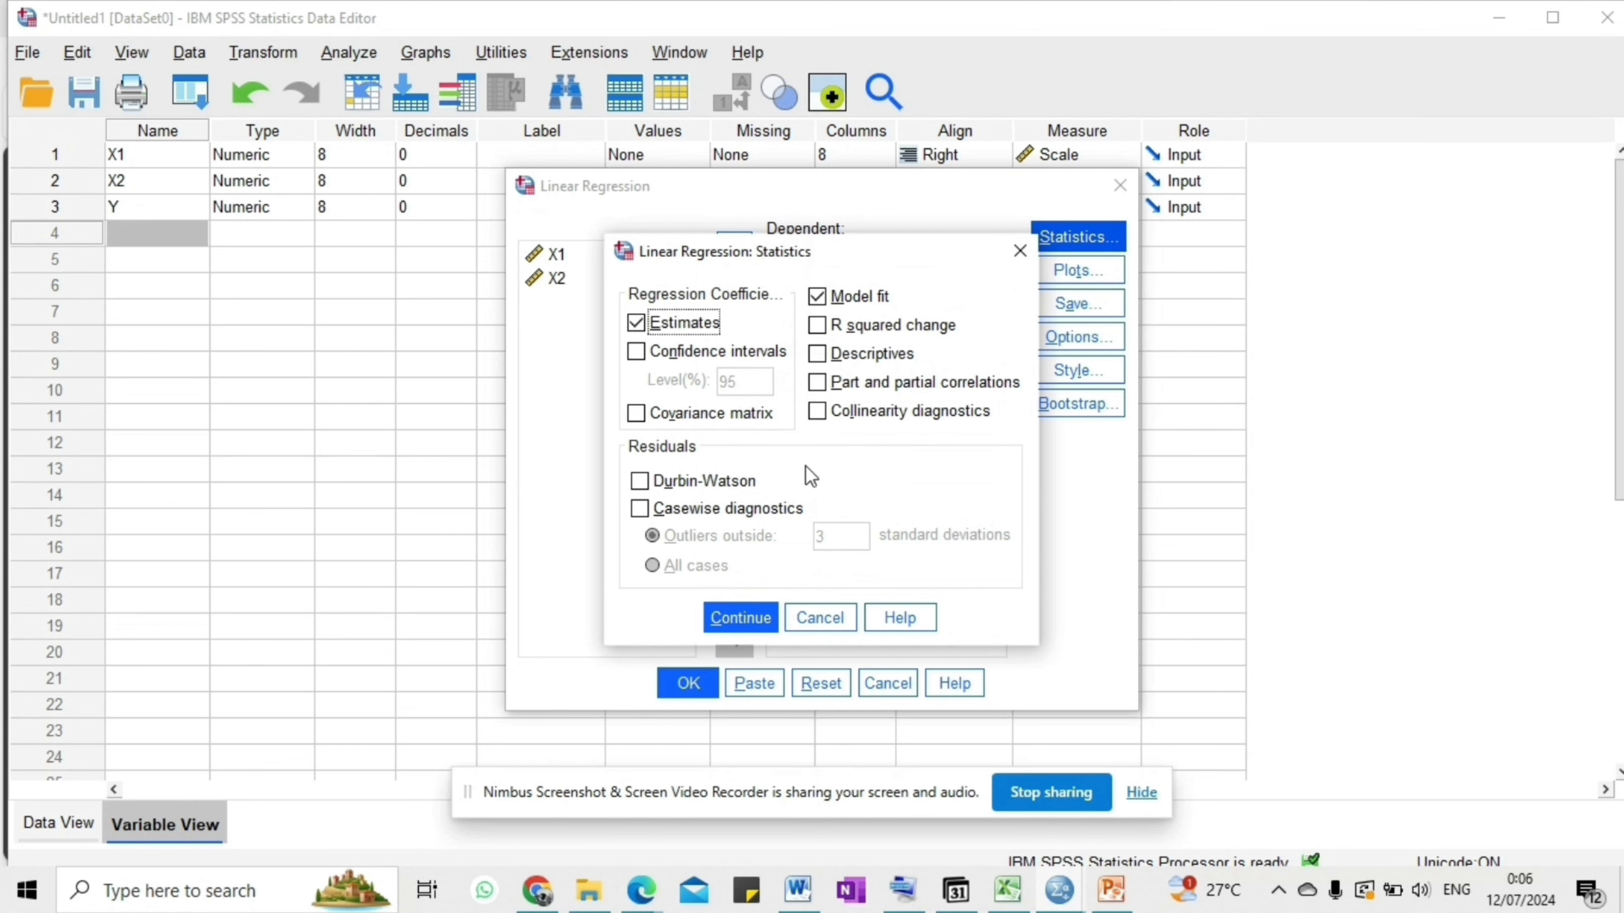
{"action": "left_click", "coordinate": [749, 617]}
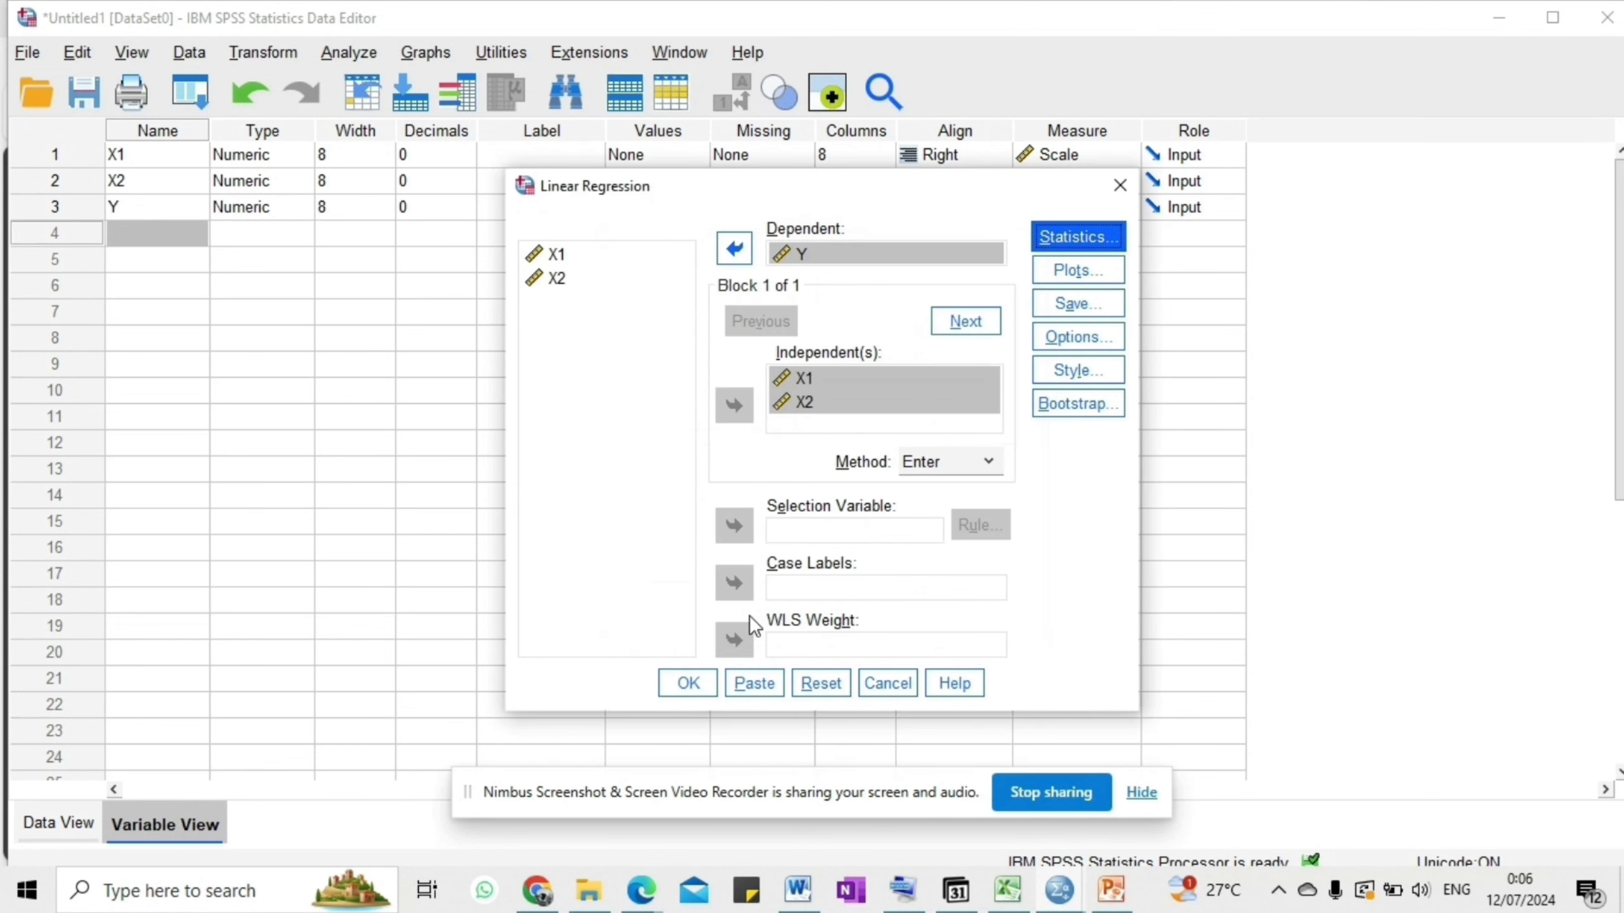
{"action": "left_click", "coordinate": [684, 681]}
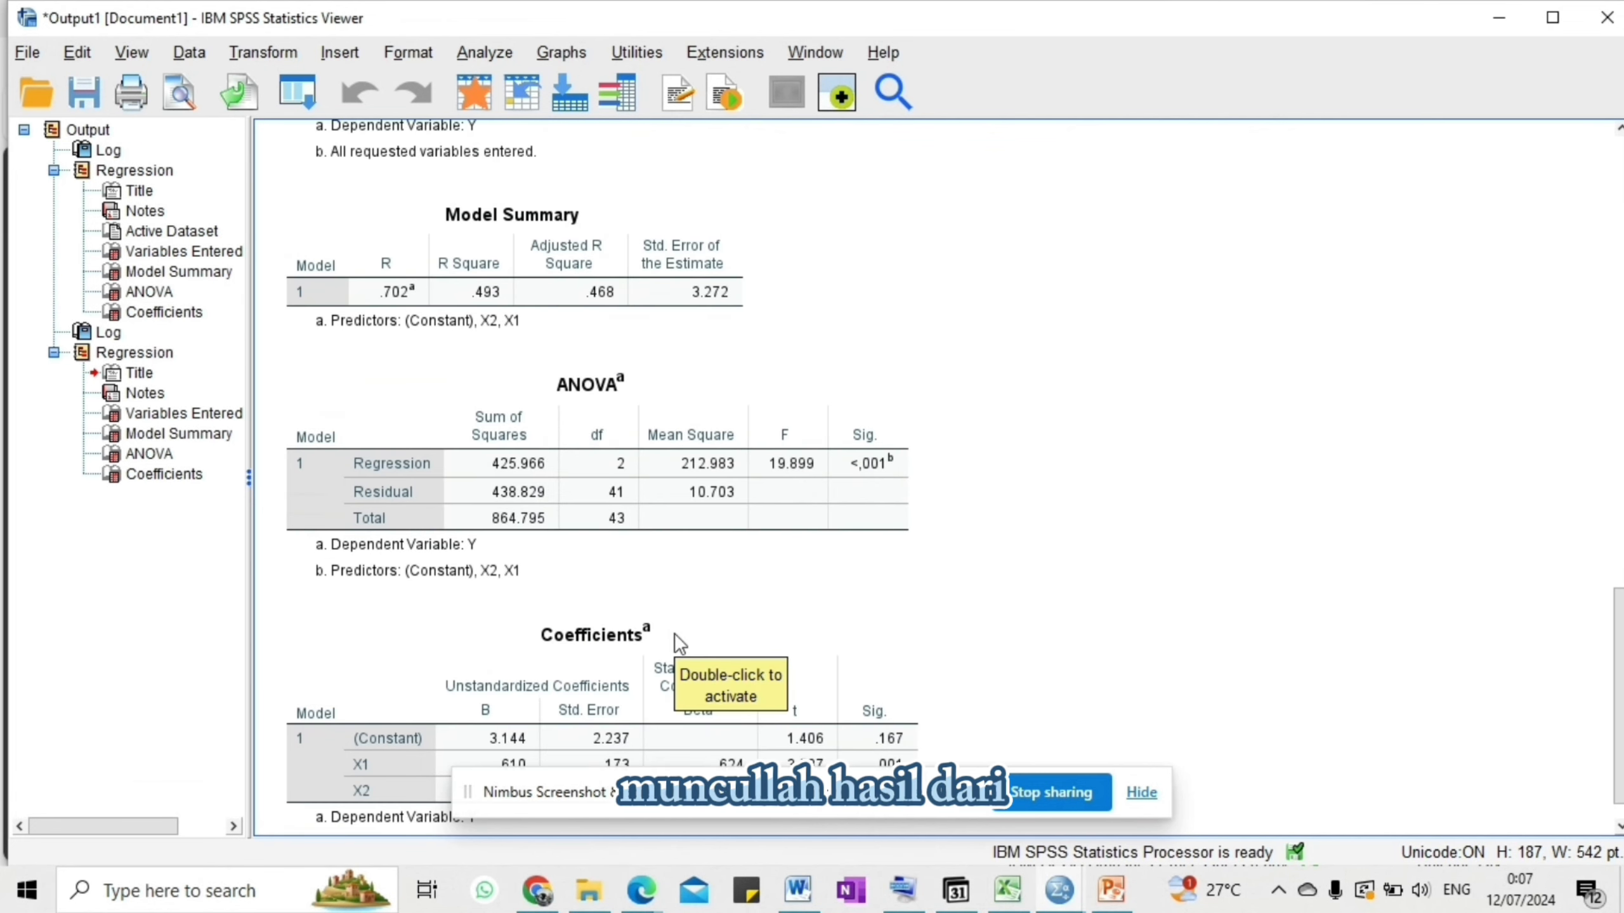
Step: Look over the Variables Entered/Removed, Model Summary, ANOVA and Coefficients tables of the new regression output
{"action": "scroll", "coordinate": [677, 409], "scroll_direction": "up", "scroll_amount": 2}
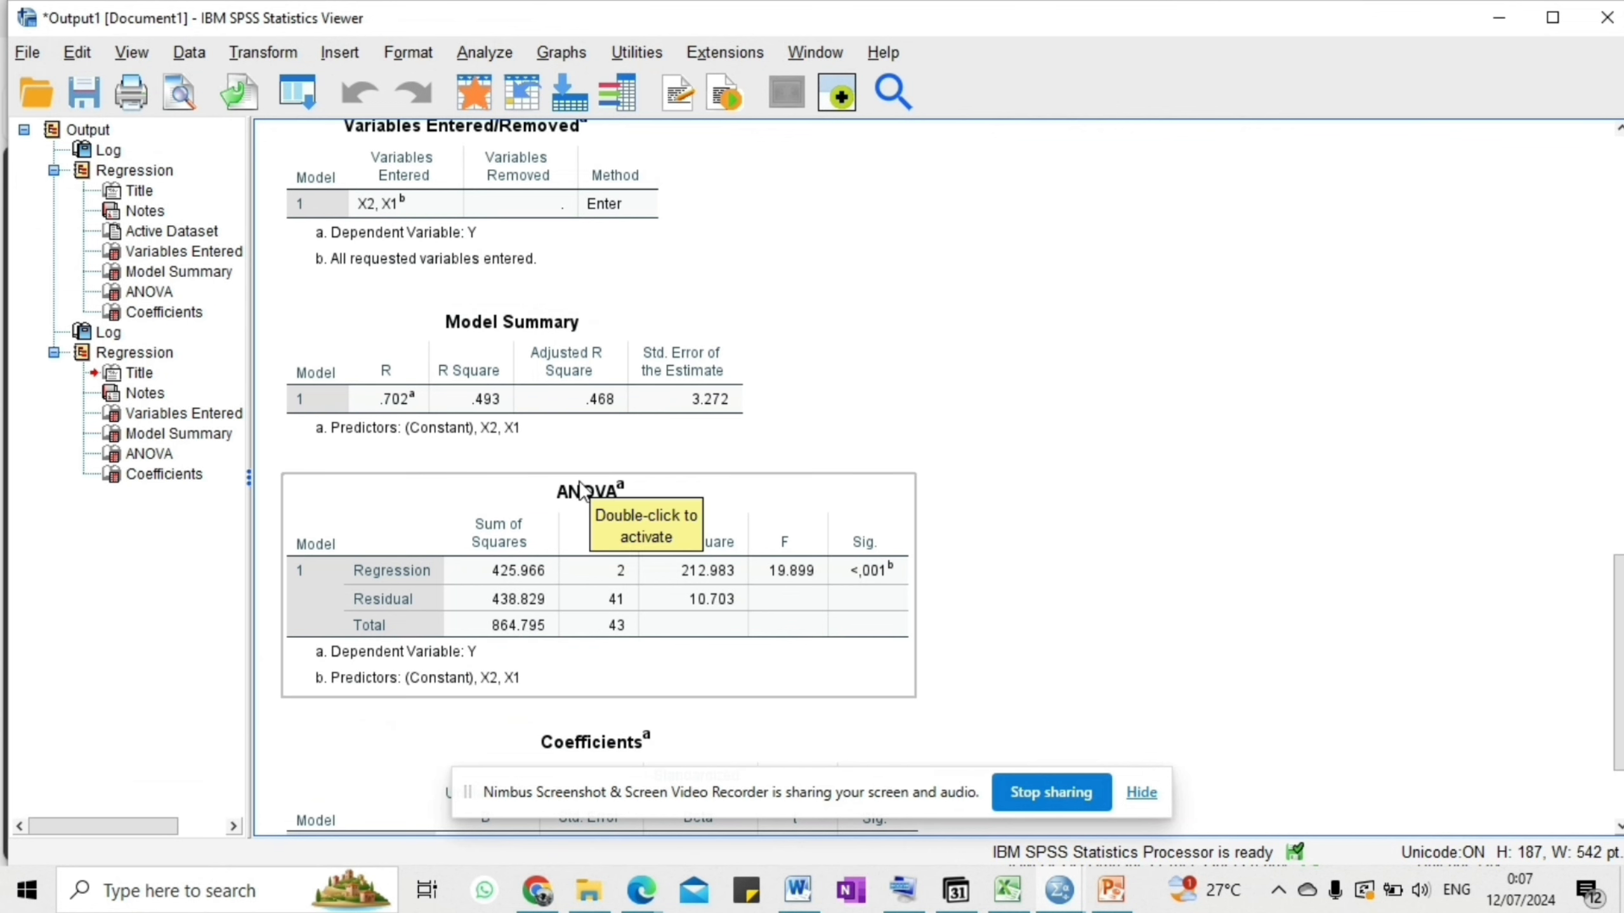
{"action": "scroll", "coordinate": [578, 479], "scroll_direction": "down", "scroll_amount": 2}
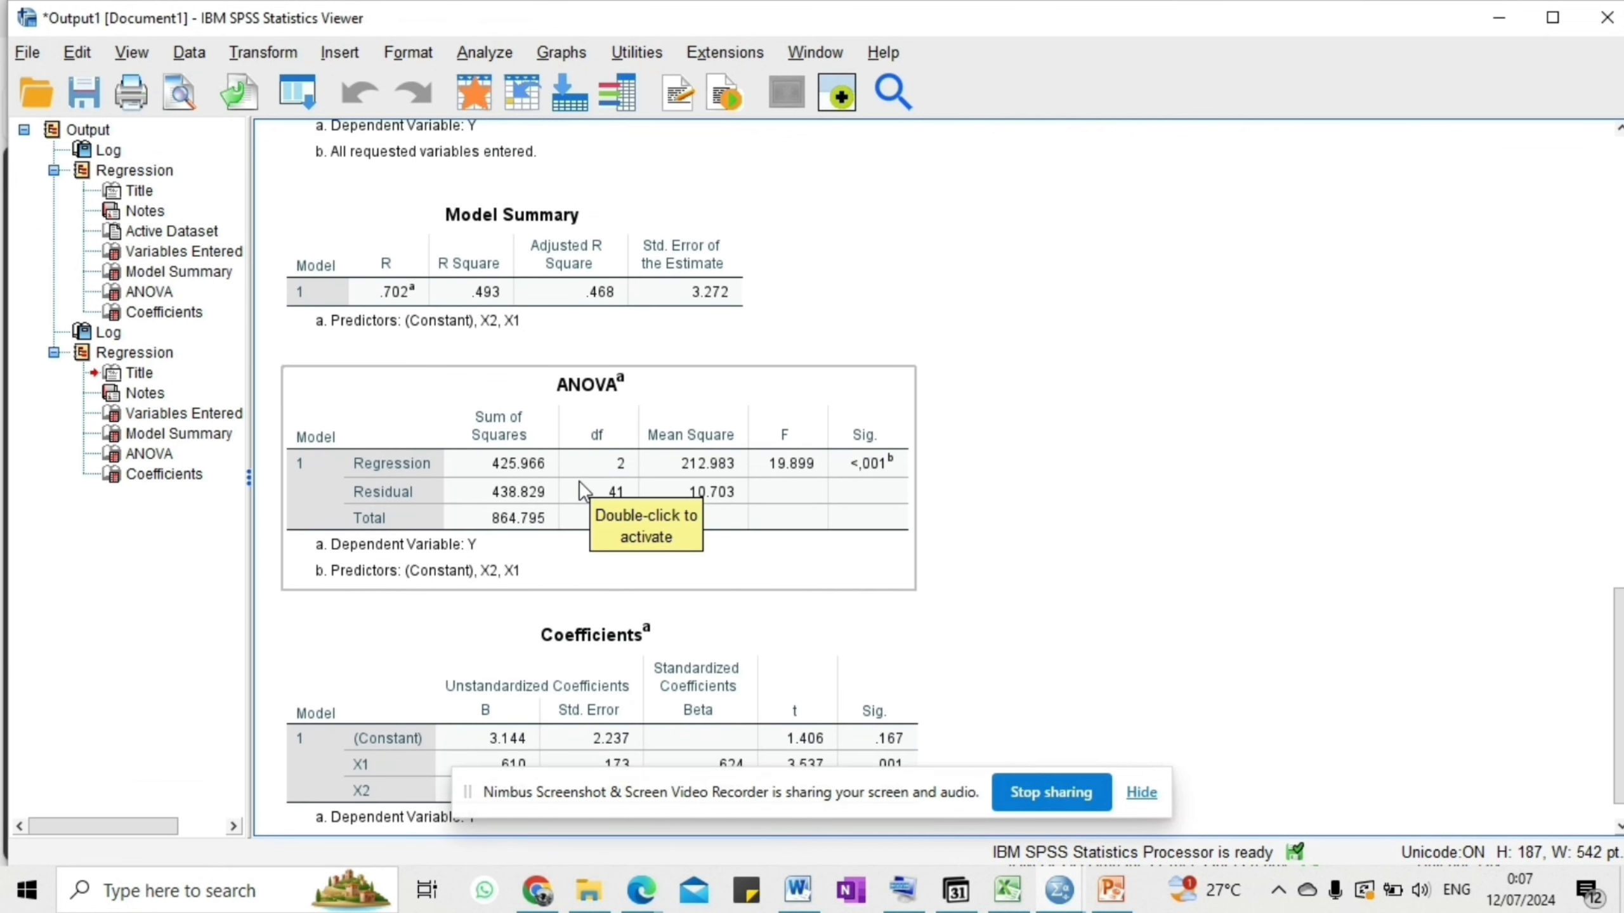
{"action": "scroll", "coordinate": [579, 480], "scroll_direction": "up", "scroll_amount": 2}
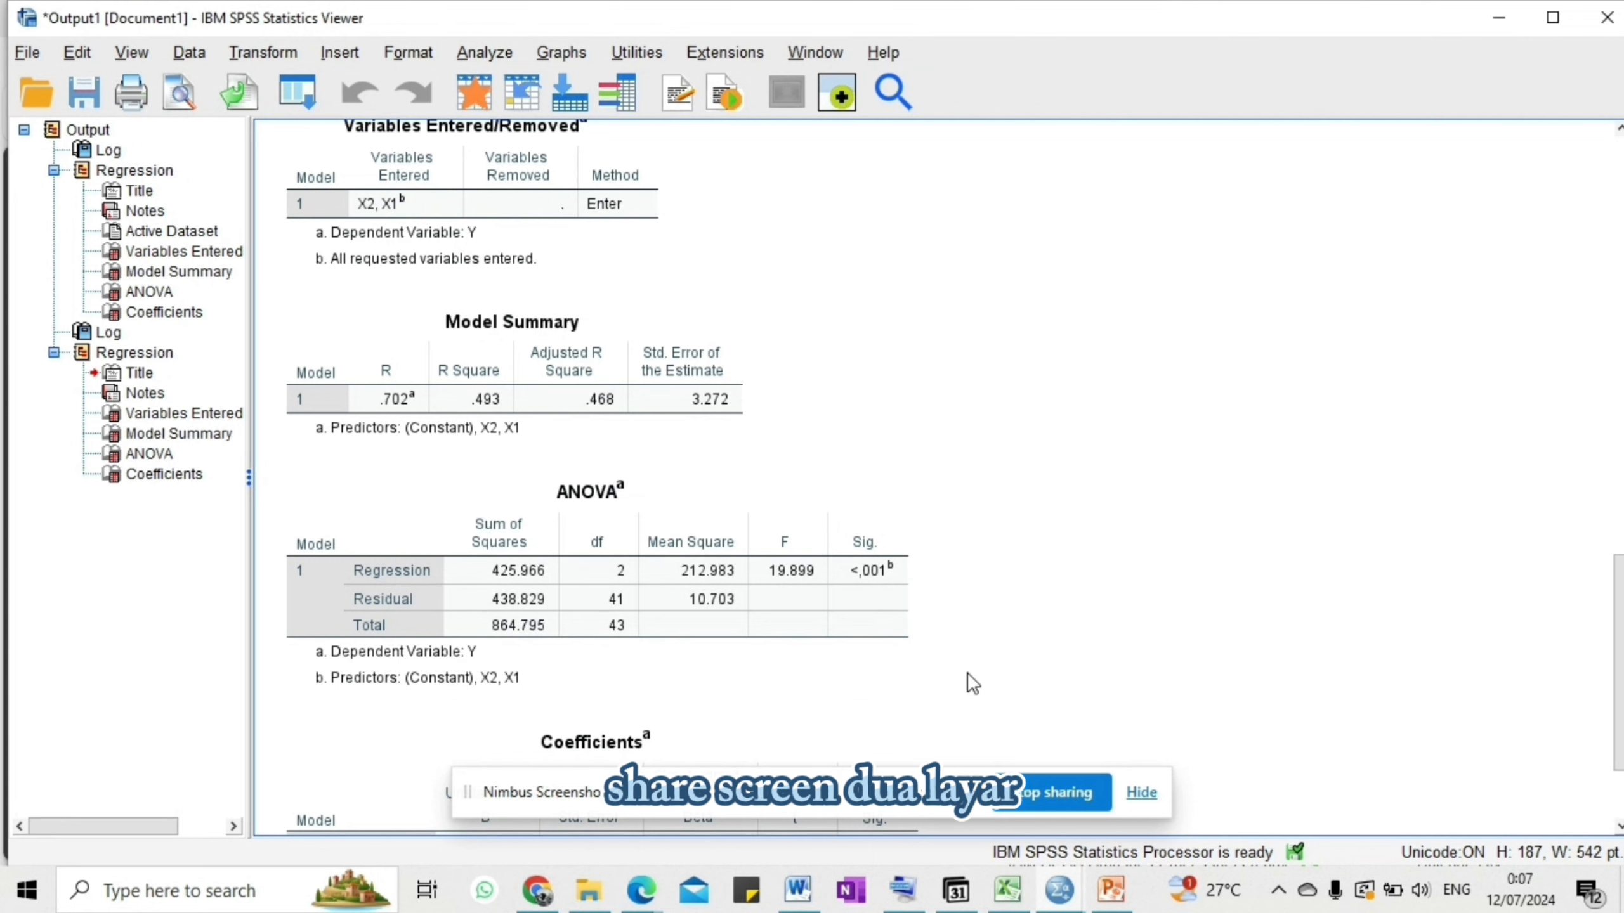
Step: Place the SPSS output side by side with the Word document on multiple linear regression, showing its OUTPUT KOEFISIEN DETERMINASI section
{"action": "key", "text": "super+Left"}
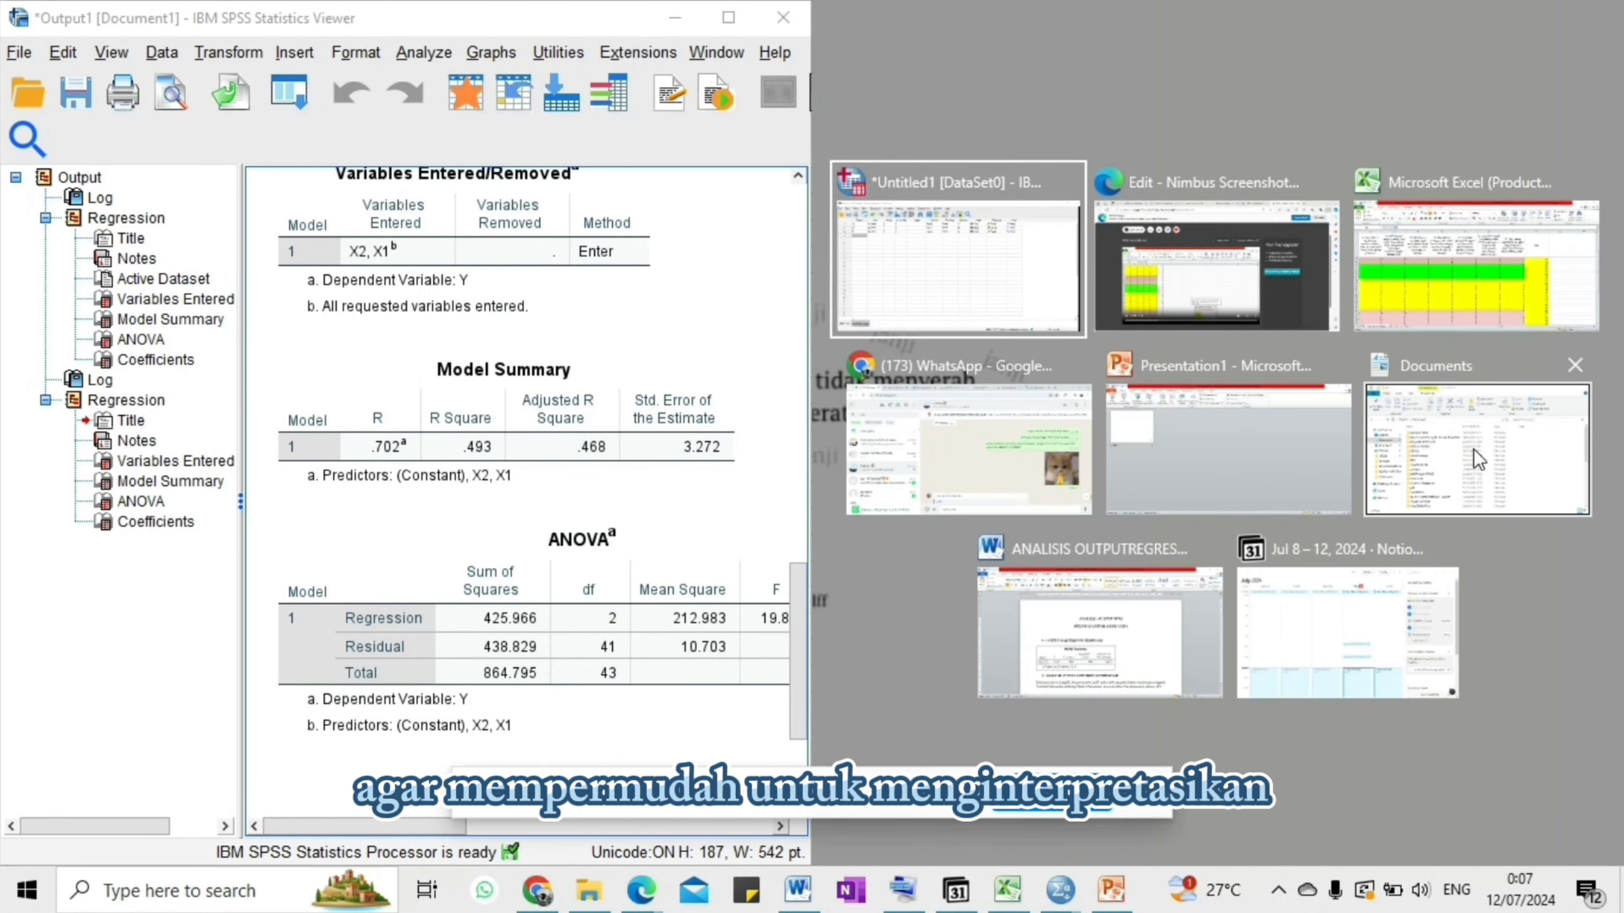
{"action": "left_click", "coordinate": [1106, 632]}
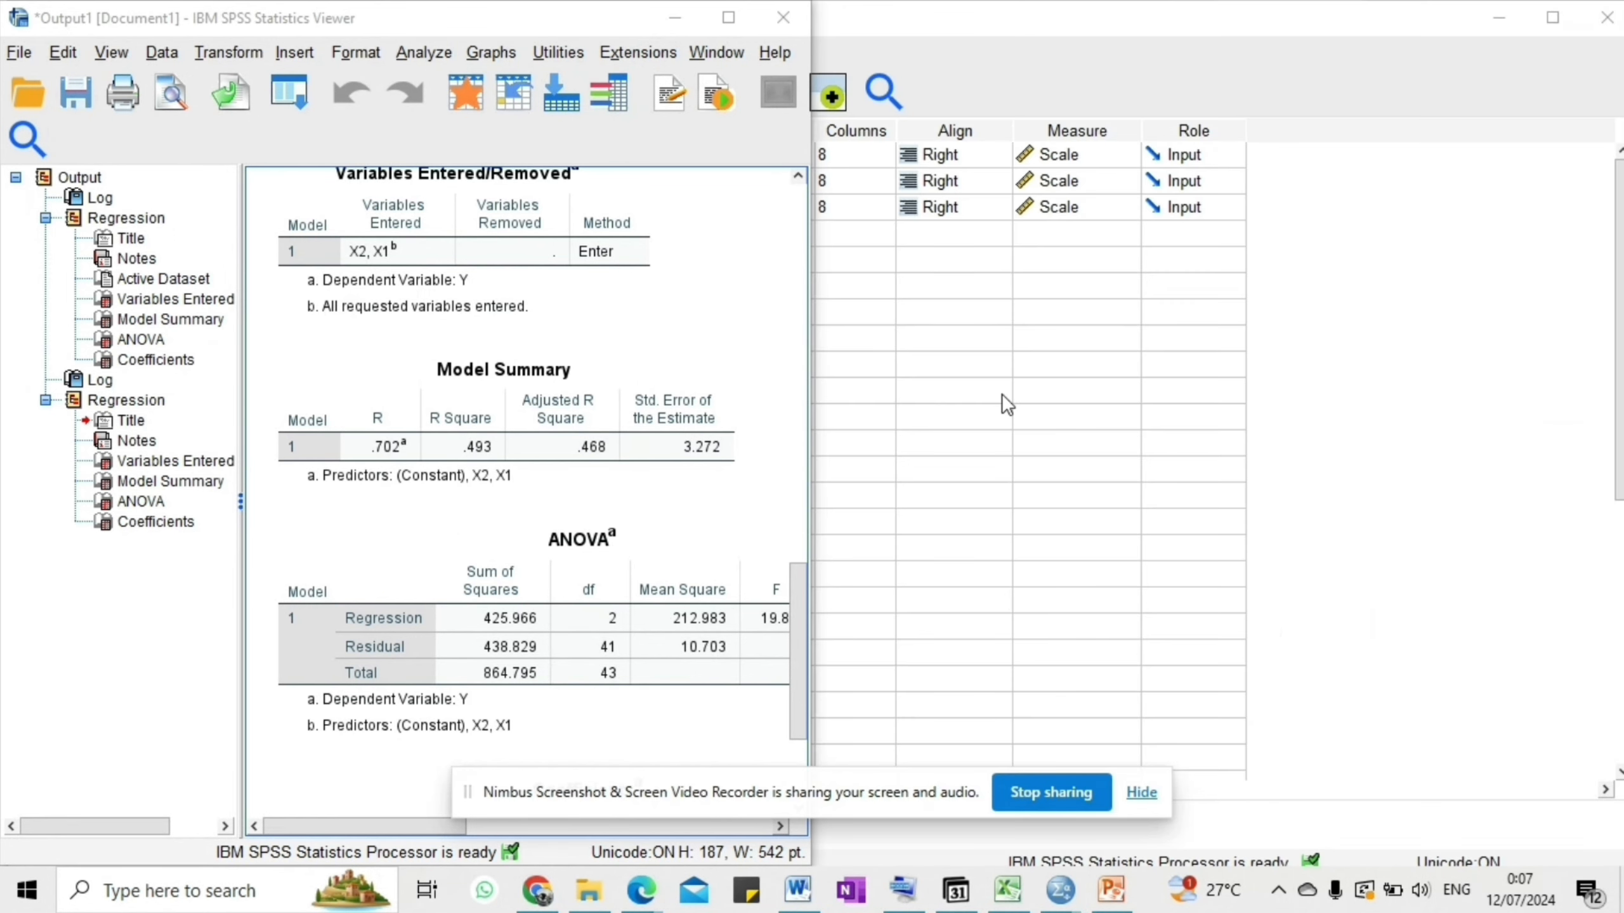
{"action": "scroll", "coordinate": [1004, 393], "scroll_direction": "down", "scroll_amount": 3}
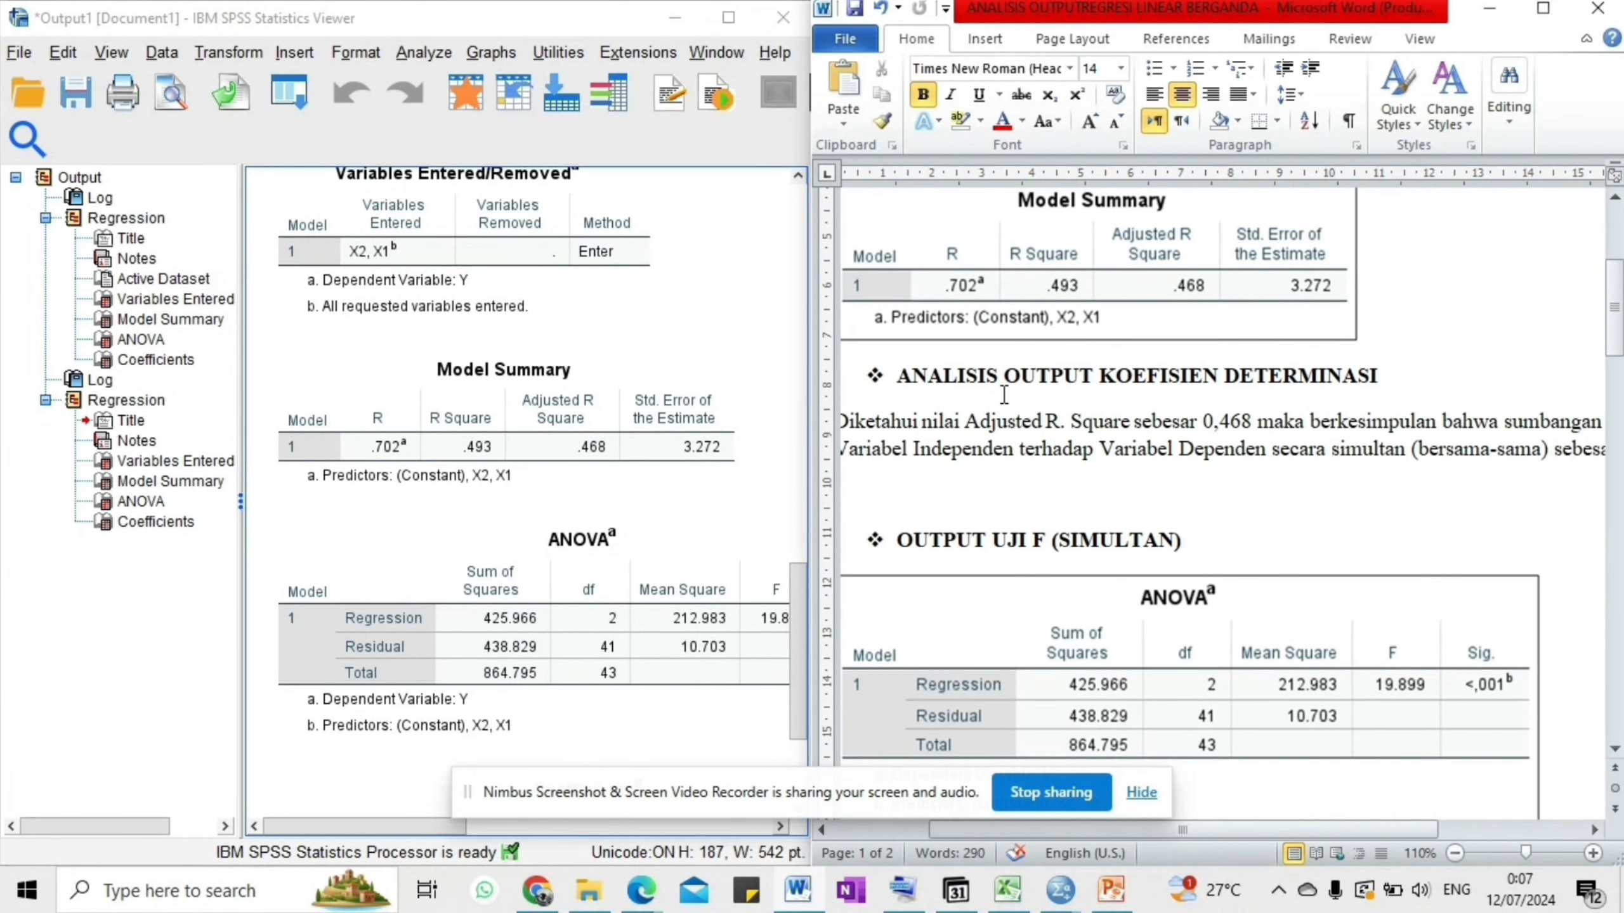
{"action": "scroll", "coordinate": [1002, 393], "scroll_direction": "up", "scroll_amount": 1}
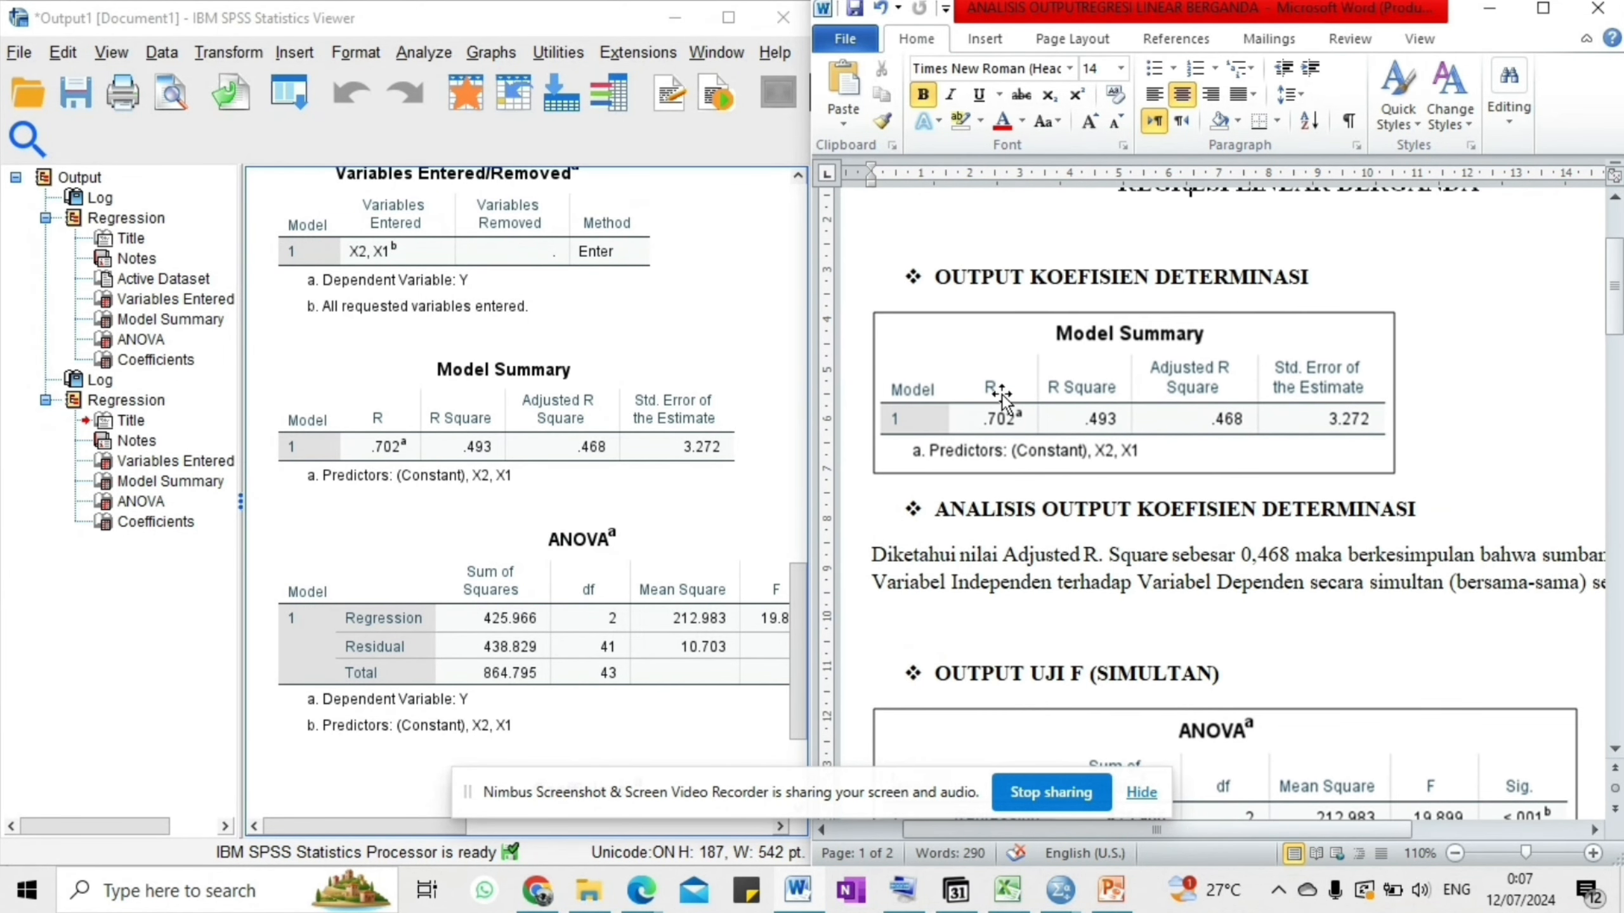
Step: Select the Model Summary table of the latest regression in the SPSS output
{"action": "left_click", "coordinate": [548, 433]}
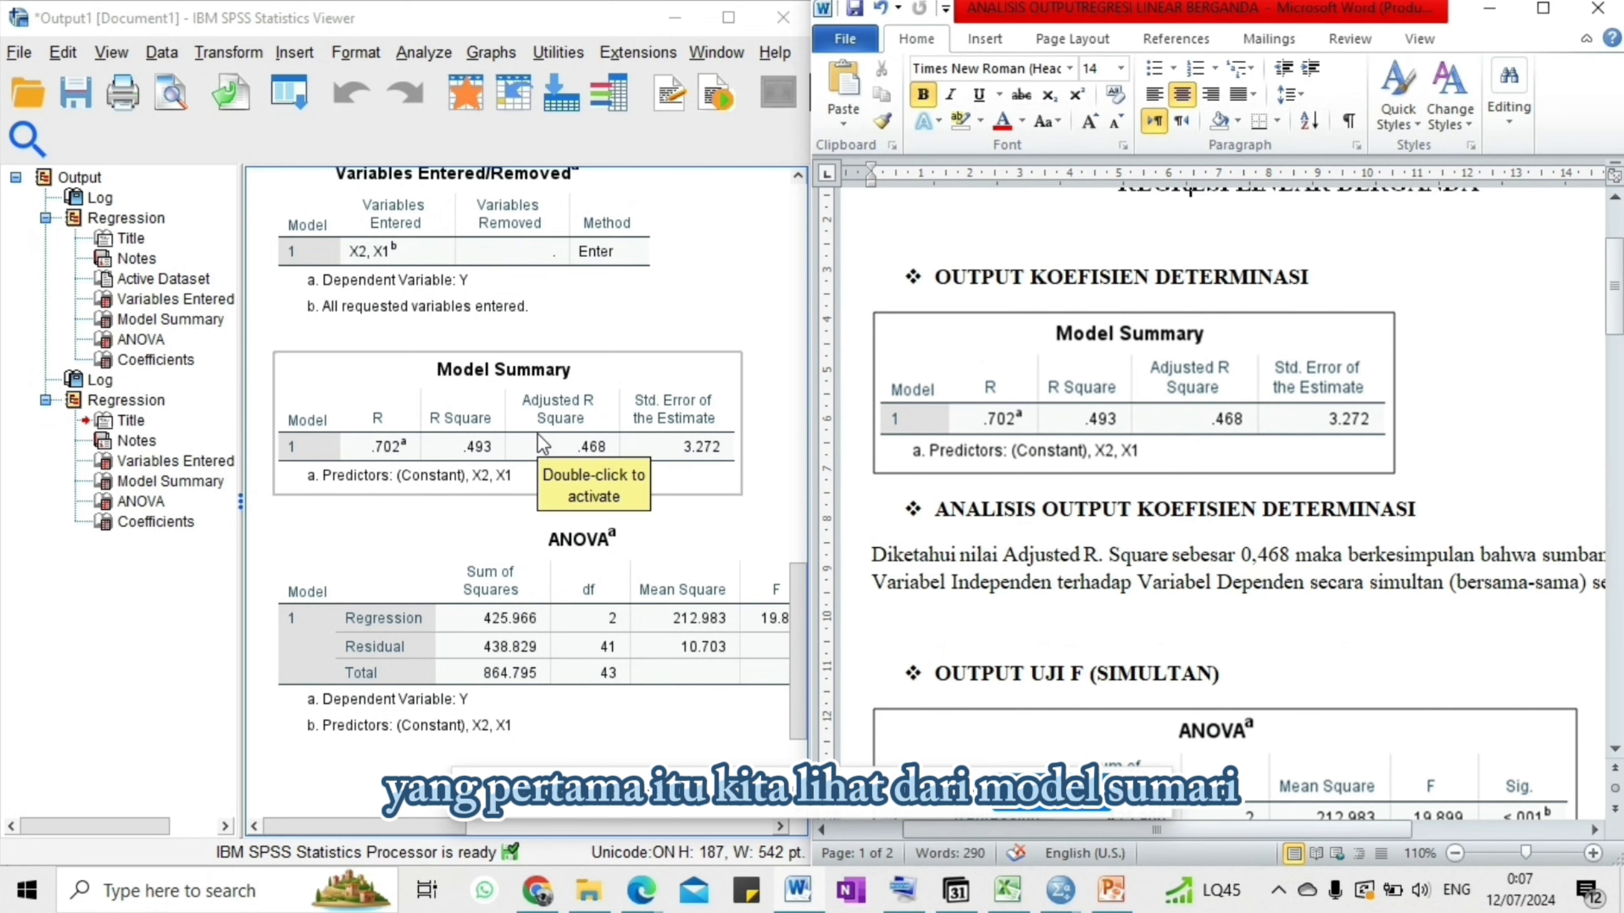
{"action": "scroll", "coordinate": [538, 433], "scroll_direction": "up", "scroll_amount": 2}
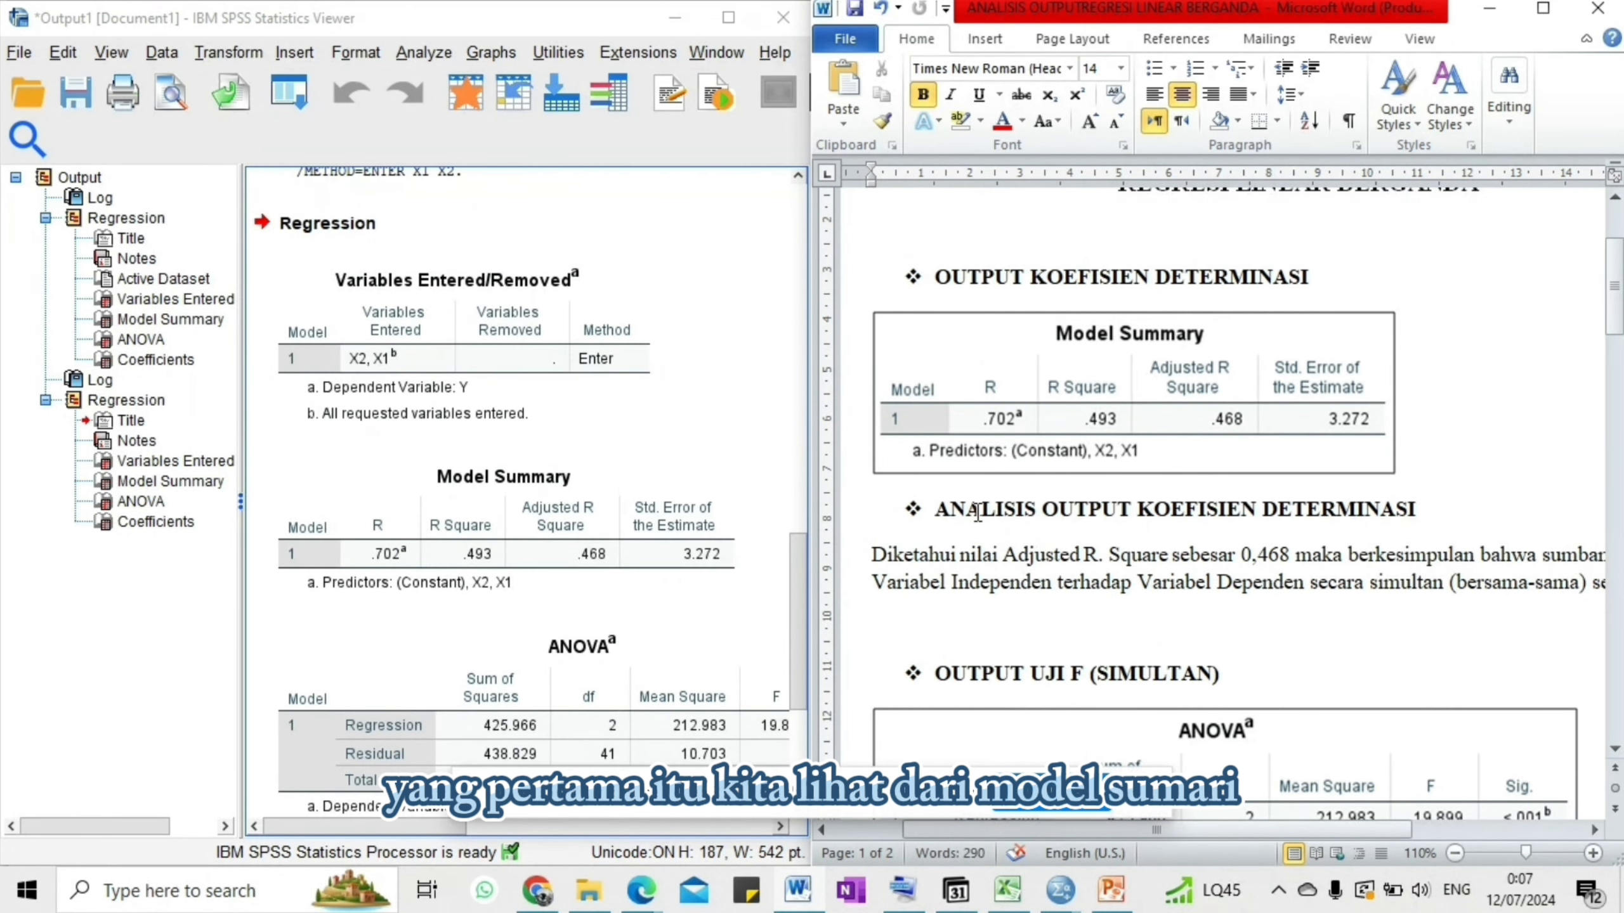
{"action": "scroll", "coordinate": [524, 501], "scroll_direction": "up", "scroll_amount": 2}
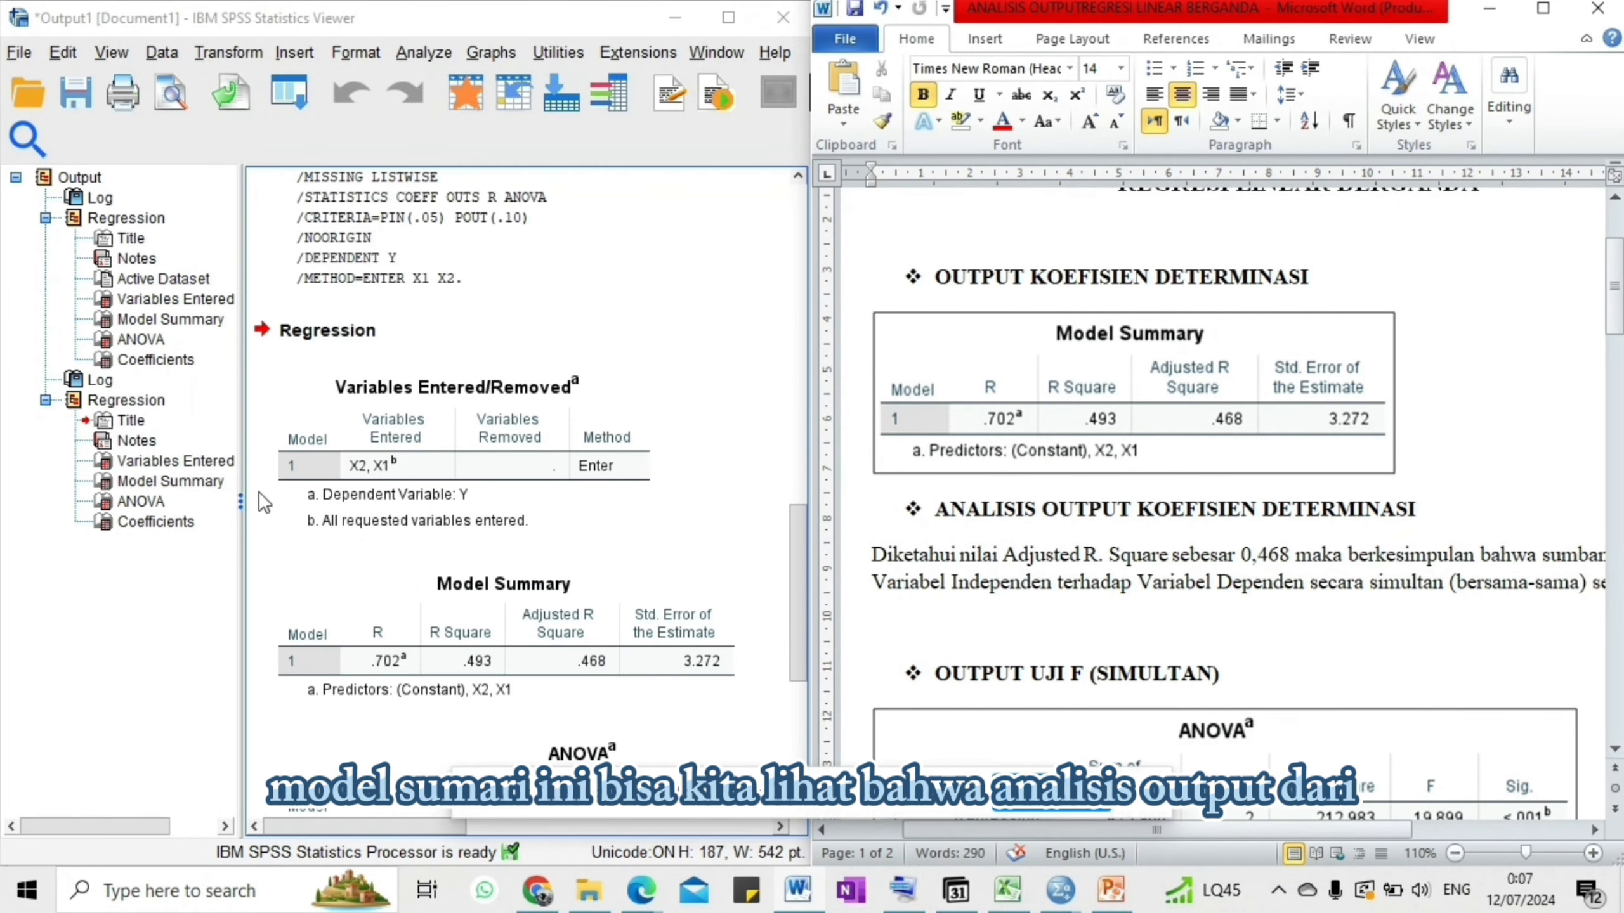
{"action": "left_click", "coordinate": [524, 501]}
{"action": "scroll", "coordinate": [520, 491], "scroll_direction": "down", "scroll_amount": 6}
{"action": "left_click", "coordinate": [520, 491]}
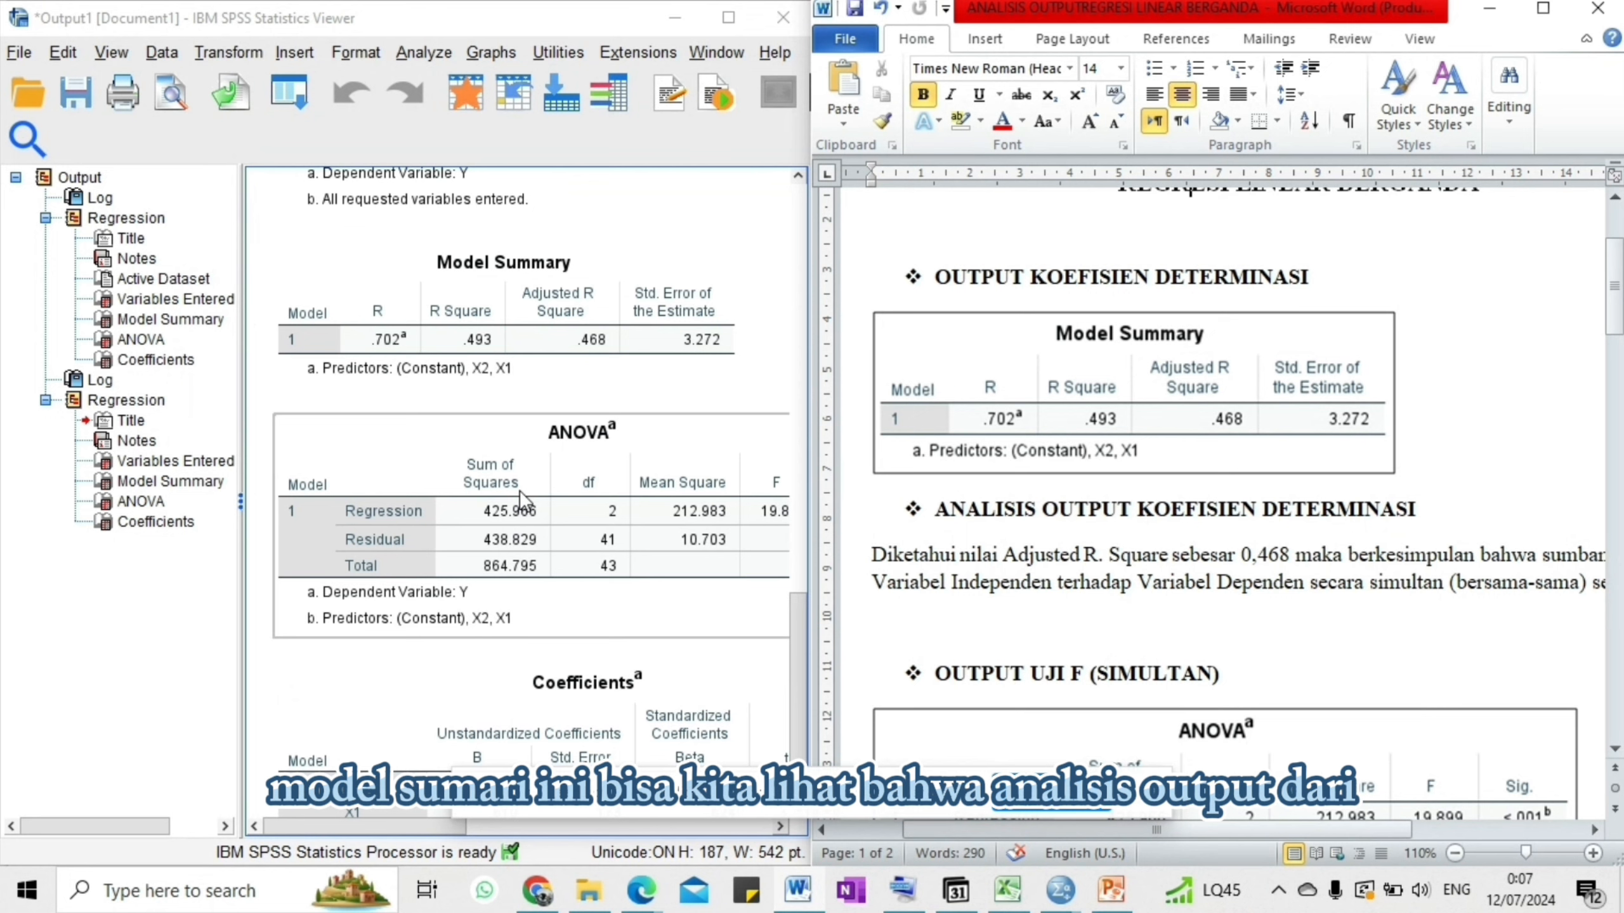
{"action": "left_click", "coordinate": [546, 298]}
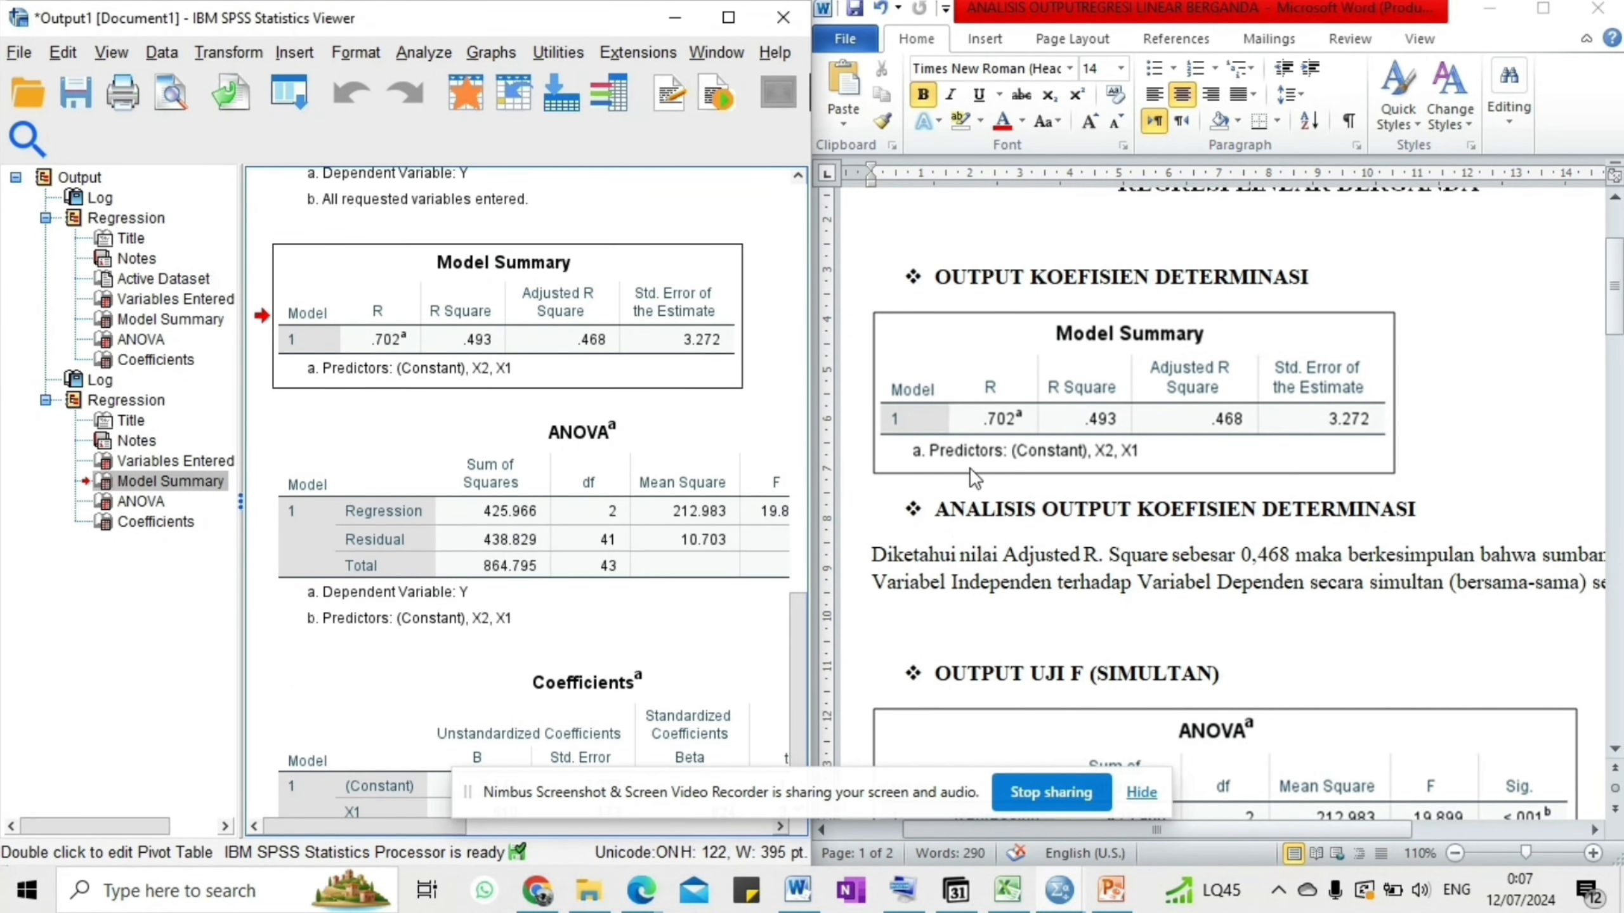
Step: Read the Word document's coefficient of determination analysis based on Adjusted R Square, continuing to the OUTPUT UJI F (SIMULTAN) table
{"action": "scroll", "coordinate": [969, 466], "scroll_direction": "down", "scroll_amount": 1}
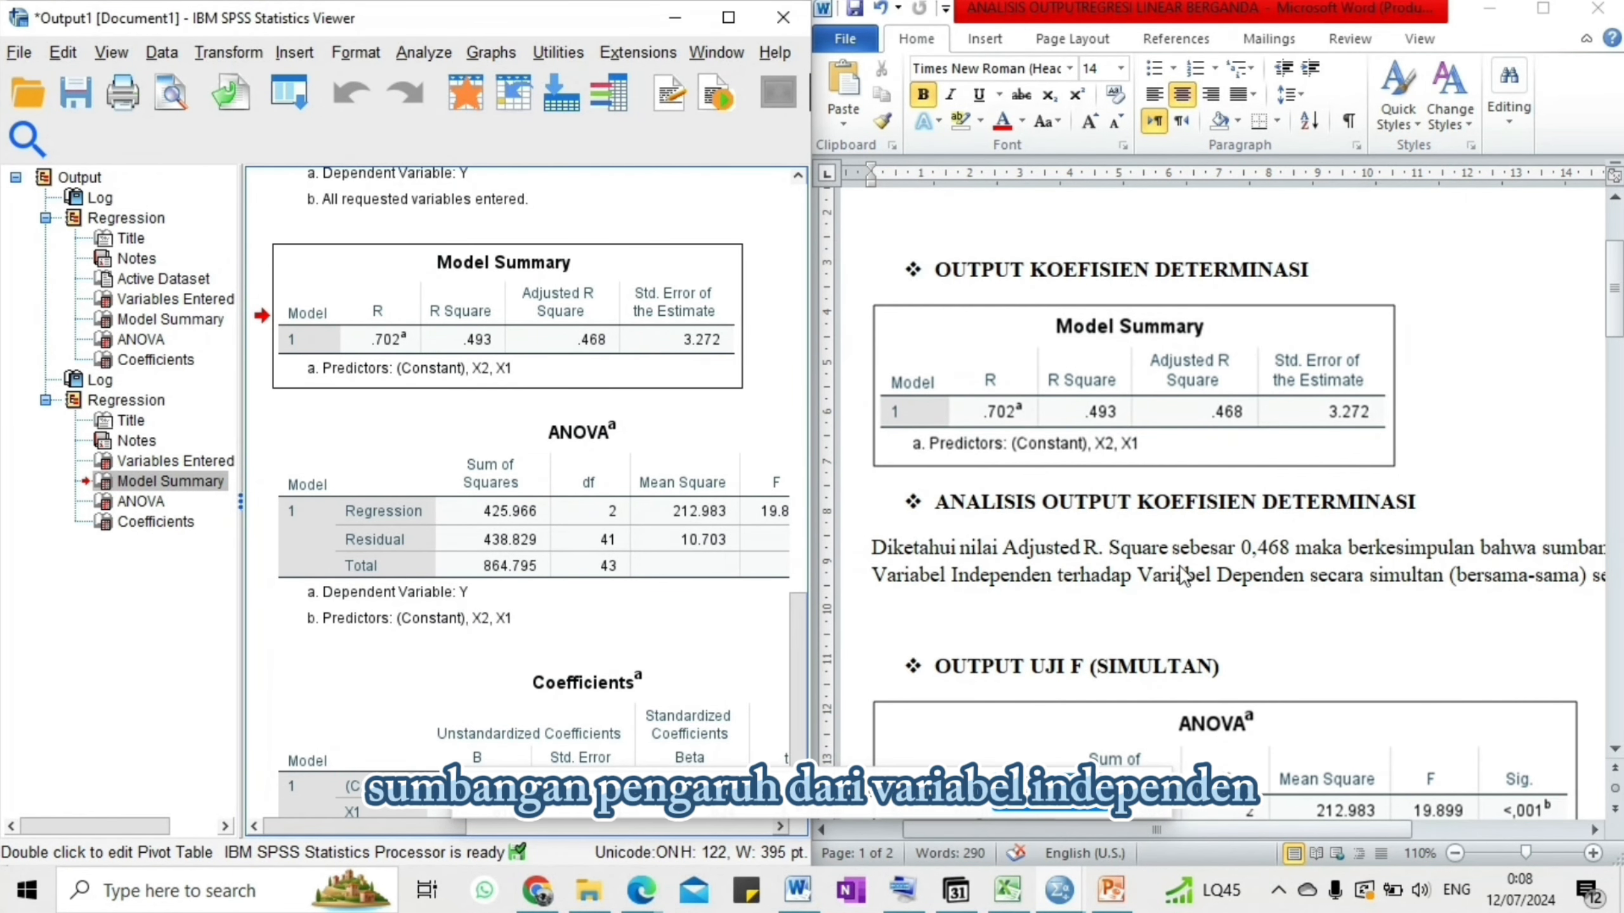
{"action": "scroll", "coordinate": [1291, 586], "scroll_direction": "right", "scroll_amount": 4}
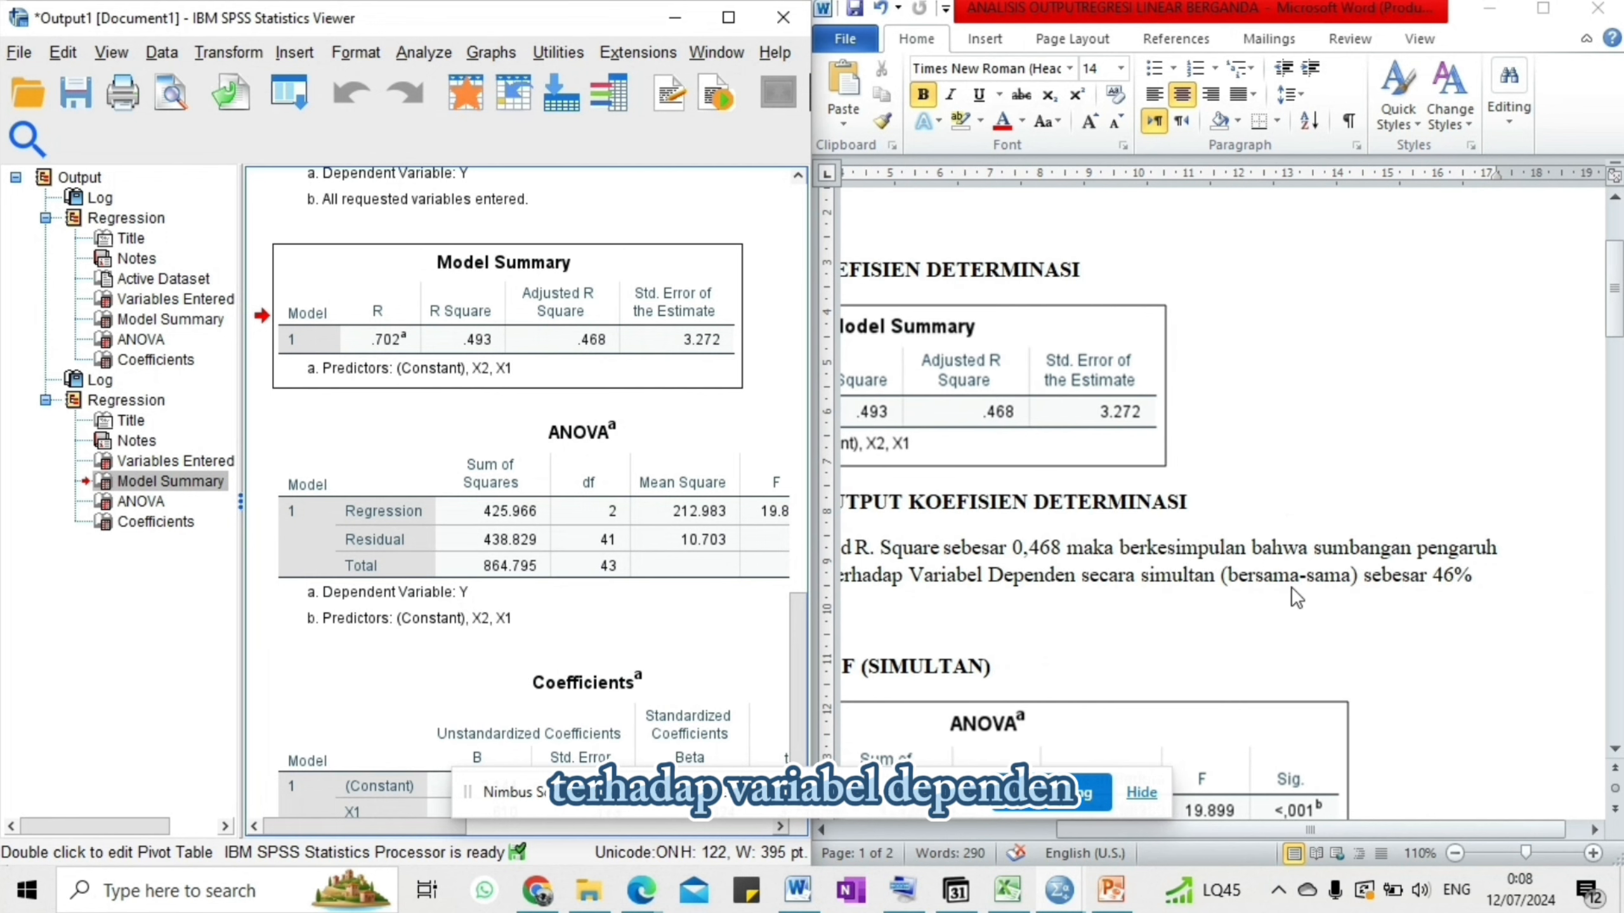
{"action": "scroll", "coordinate": [1291, 587], "scroll_direction": "left", "scroll_amount": 5}
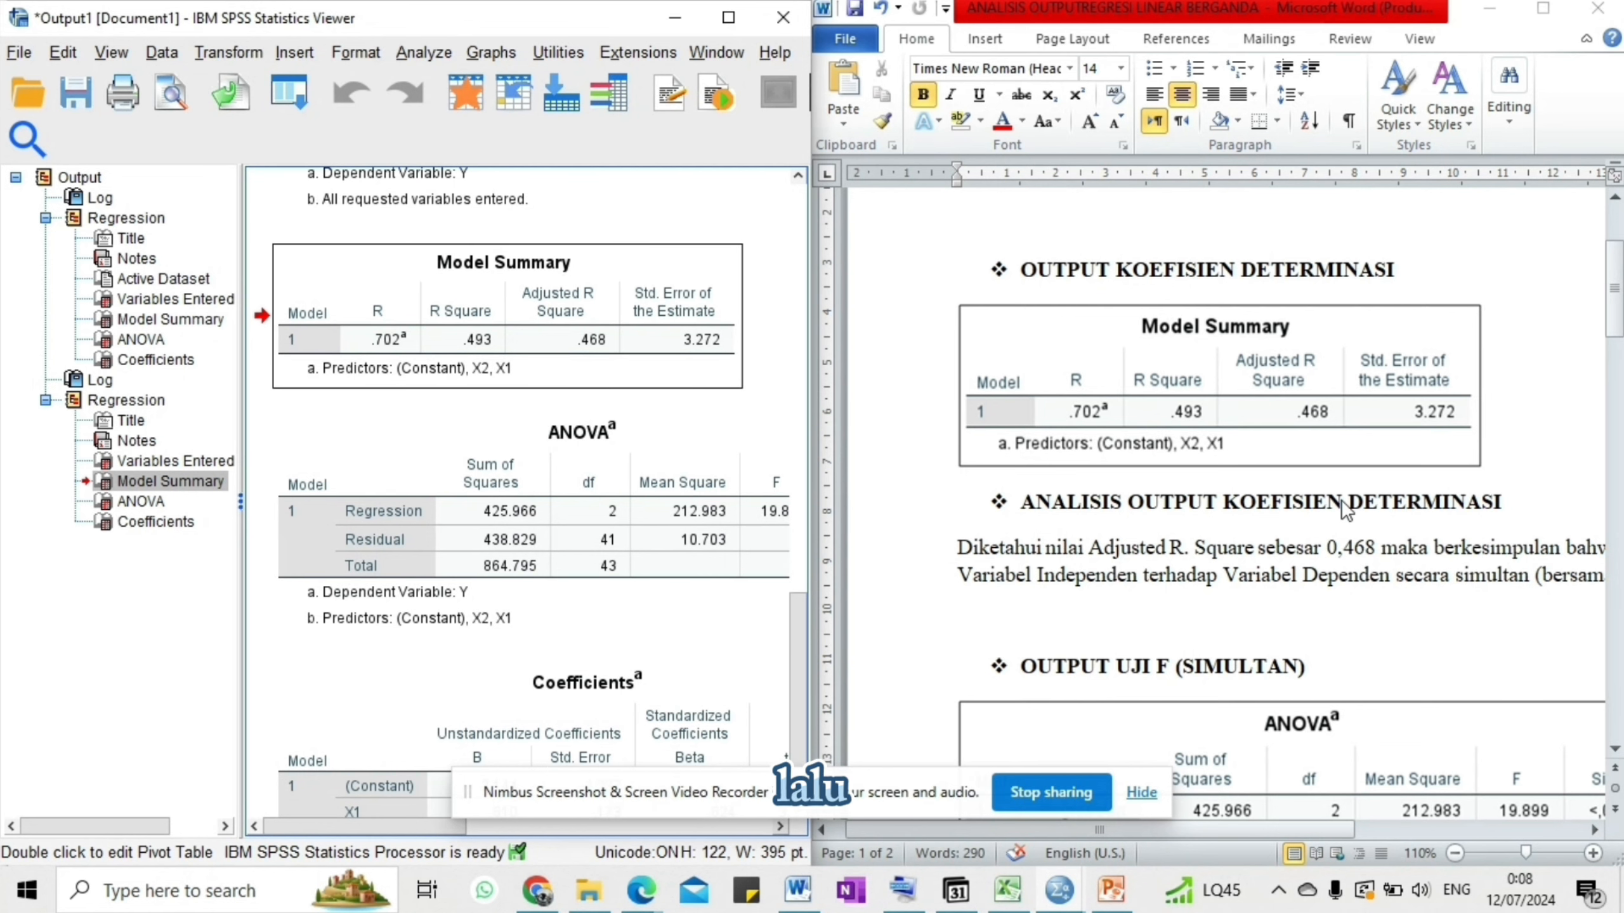
{"action": "scroll", "coordinate": [1341, 500], "scroll_direction": "right", "scroll_amount": 5}
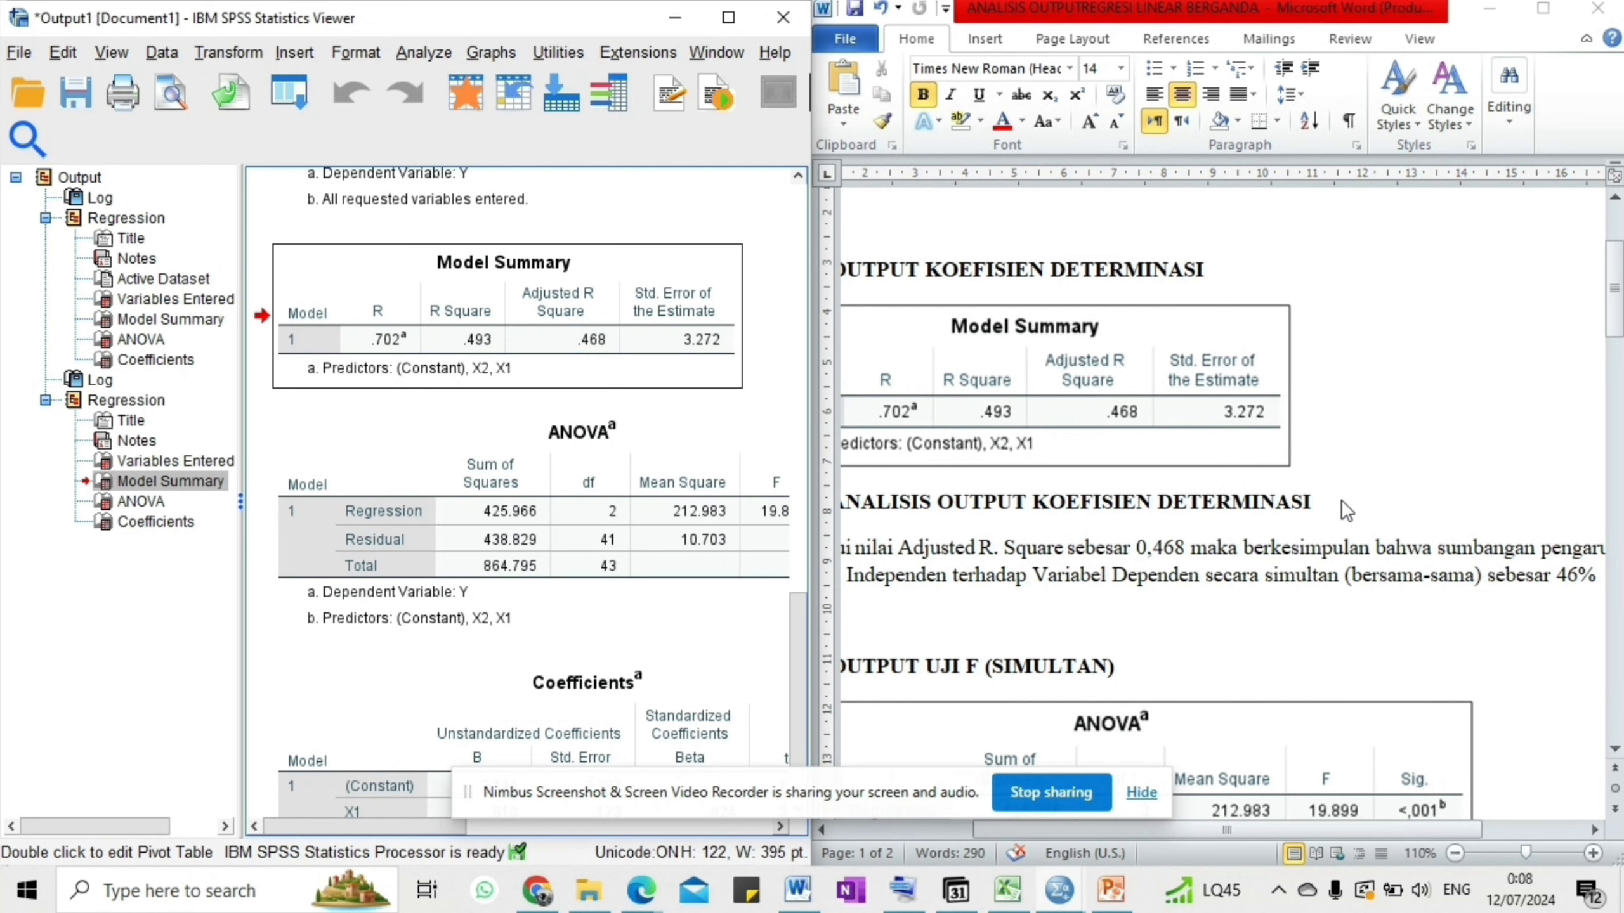
{"action": "scroll", "coordinate": [1182, 537], "scroll_direction": "left", "scroll_amount": 3}
{"action": "scroll", "coordinate": [1182, 537], "scroll_direction": "down", "scroll_amount": 5}
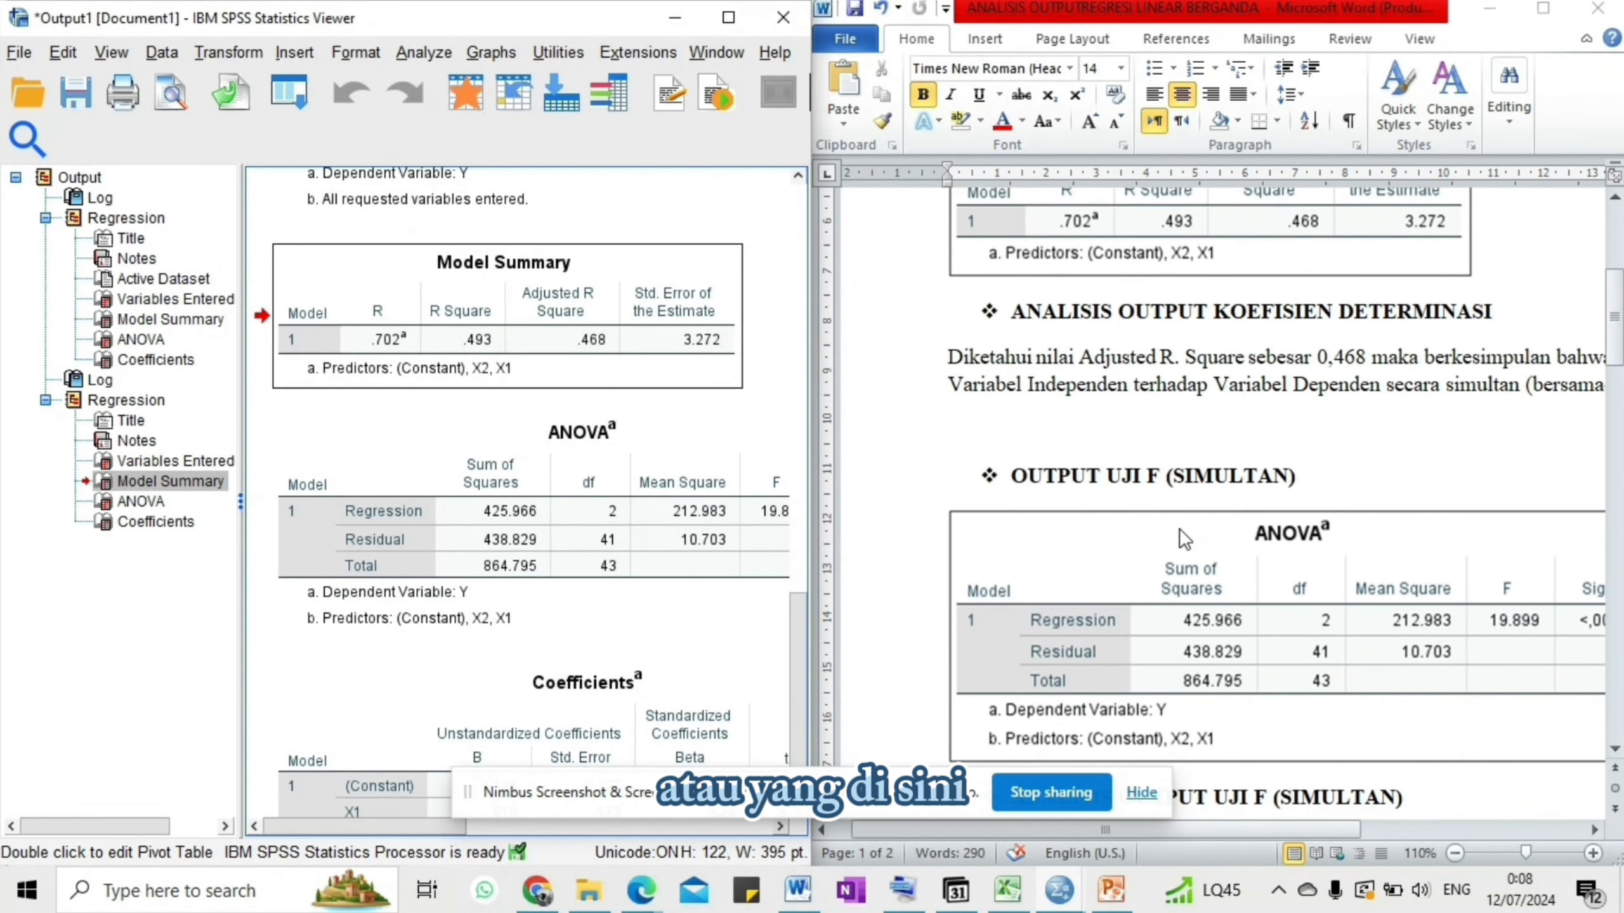
Step: Select the ANOVA table of the latest regression in the SPSS output for comparison with the Word document's F-test section
{"action": "left_click", "coordinate": [558, 474]}
{"action": "scroll", "coordinate": [558, 474], "scroll_direction": "down", "scroll_amount": 3}
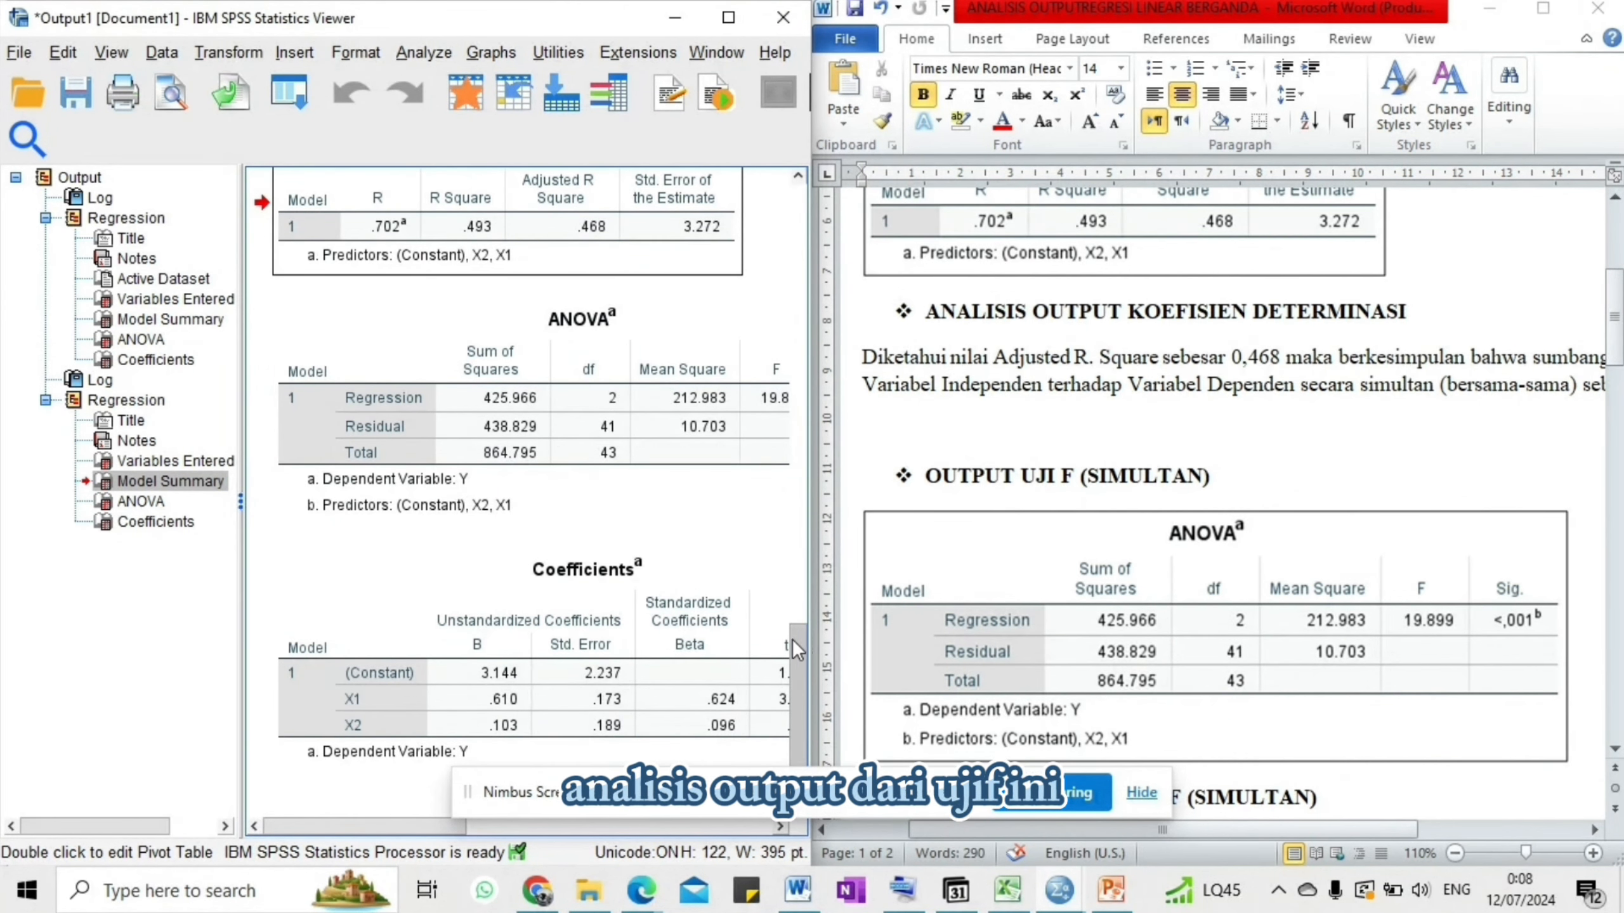
{"action": "left_click", "coordinate": [378, 429]}
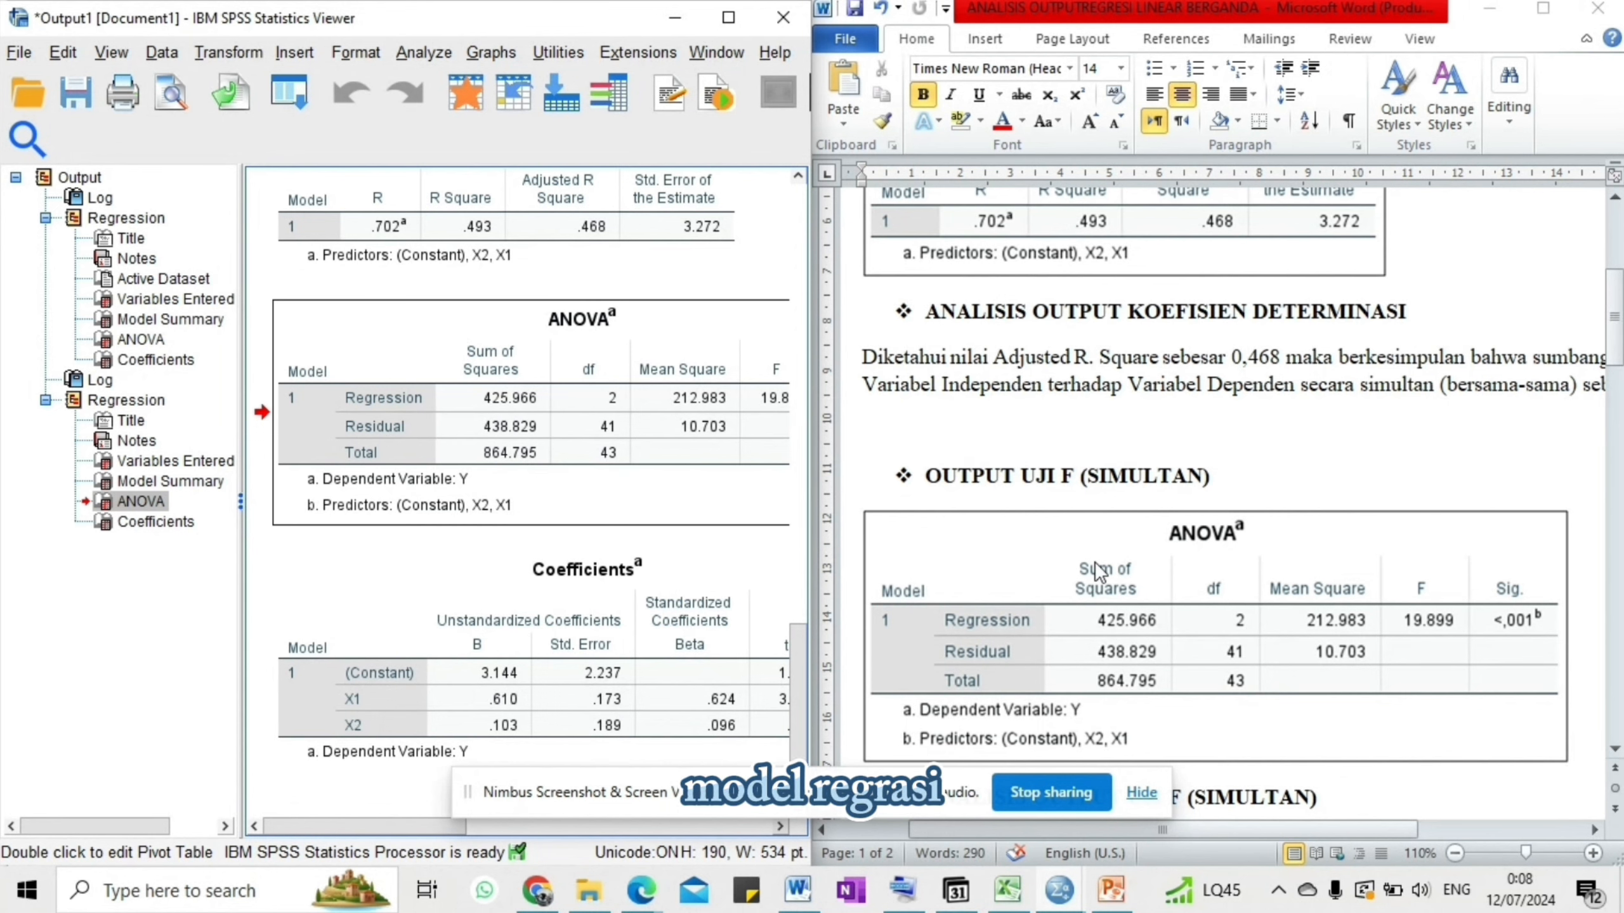
Step: Read the Word document's ANALISIS OUTPUT UJI F (SIMULTAN) and check it against the F and Sig. columns of the SPSS ANOVA table
{"action": "scroll", "coordinate": [1093, 560], "scroll_direction": "down", "scroll_amount": 1}
{"action": "scroll", "coordinate": [1094, 563], "scroll_direction": "down", "scroll_amount": 5}
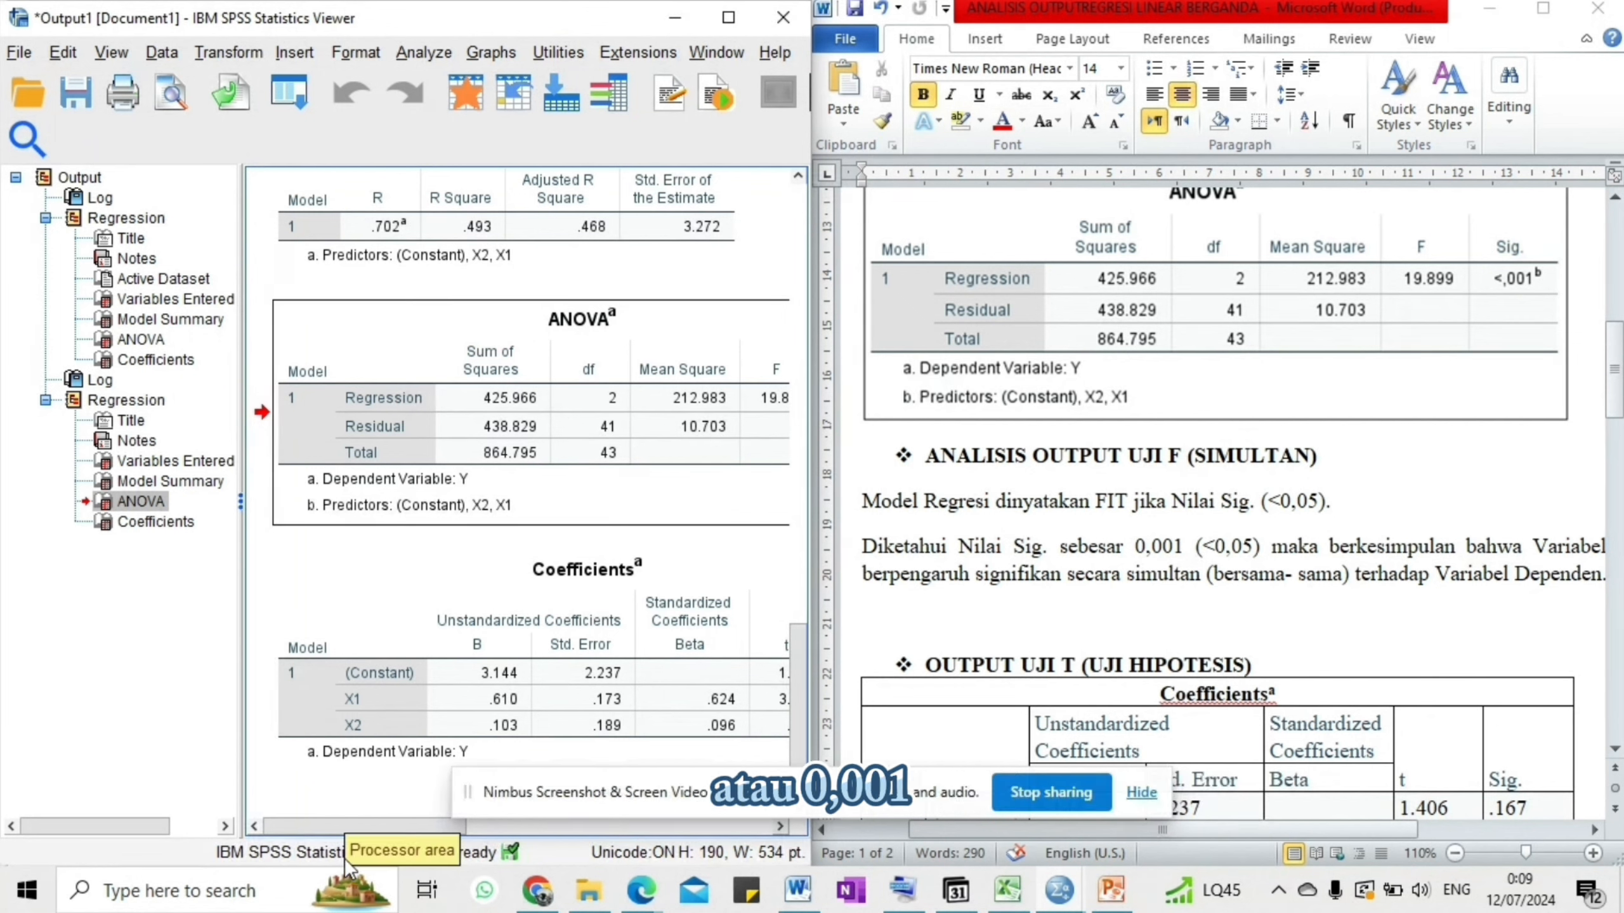
{"action": "left_click_drag", "start_coordinate": [344, 828], "coordinate": [416, 830]}
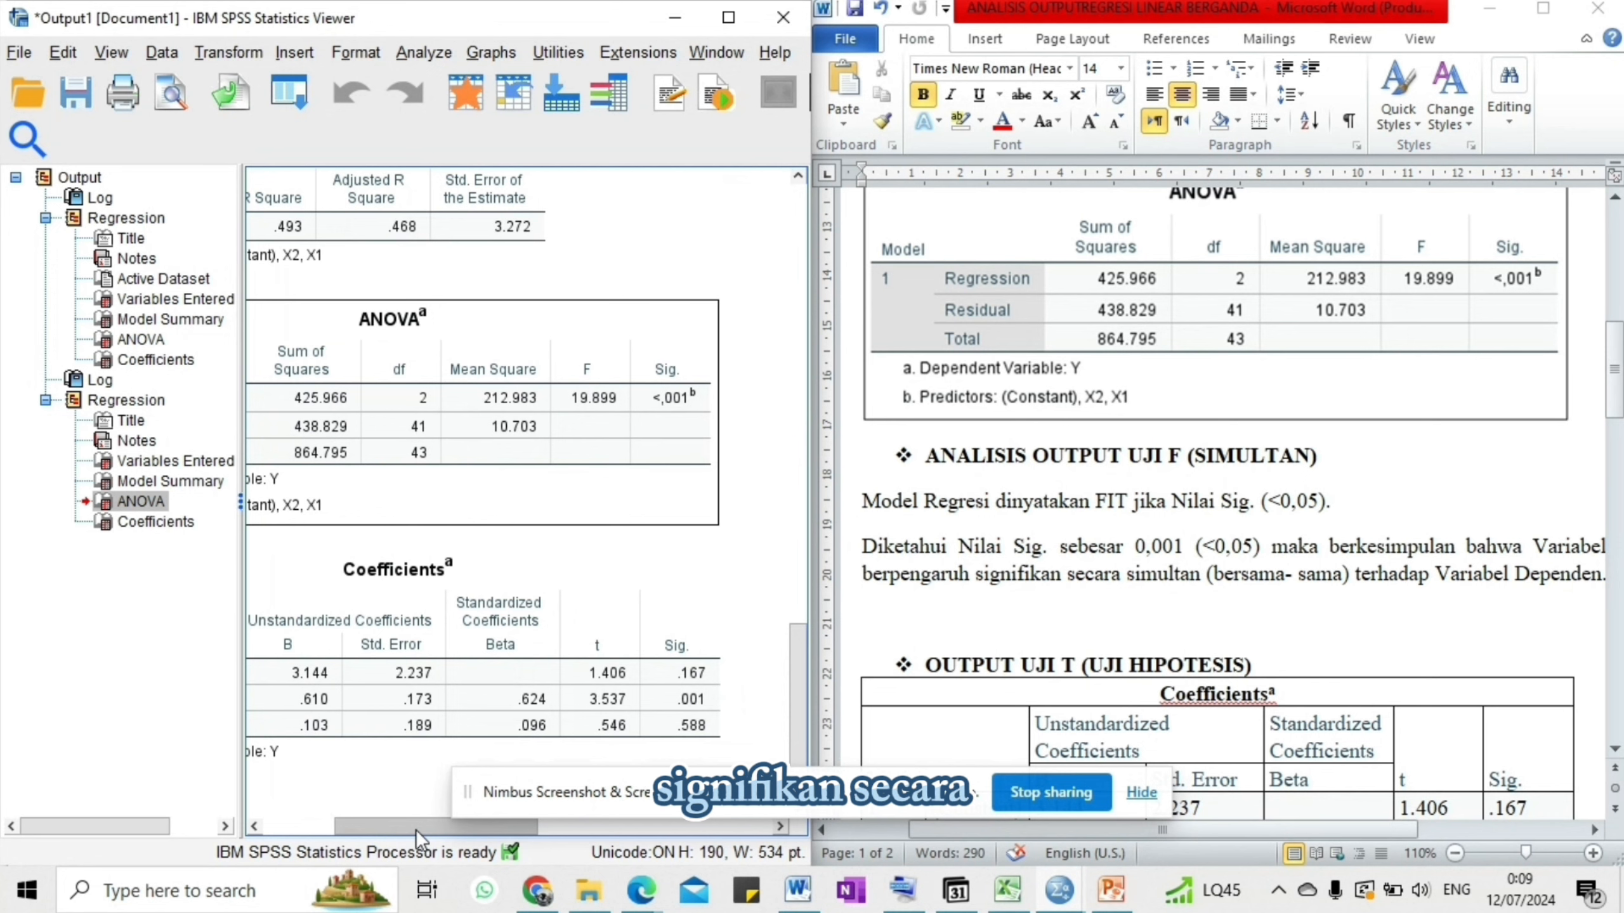
{"action": "scroll", "coordinate": [1136, 609], "scroll_direction": "right", "scroll_amount": 3}
{"action": "scroll", "coordinate": [1137, 609], "scroll_direction": "right", "scroll_amount": 1}
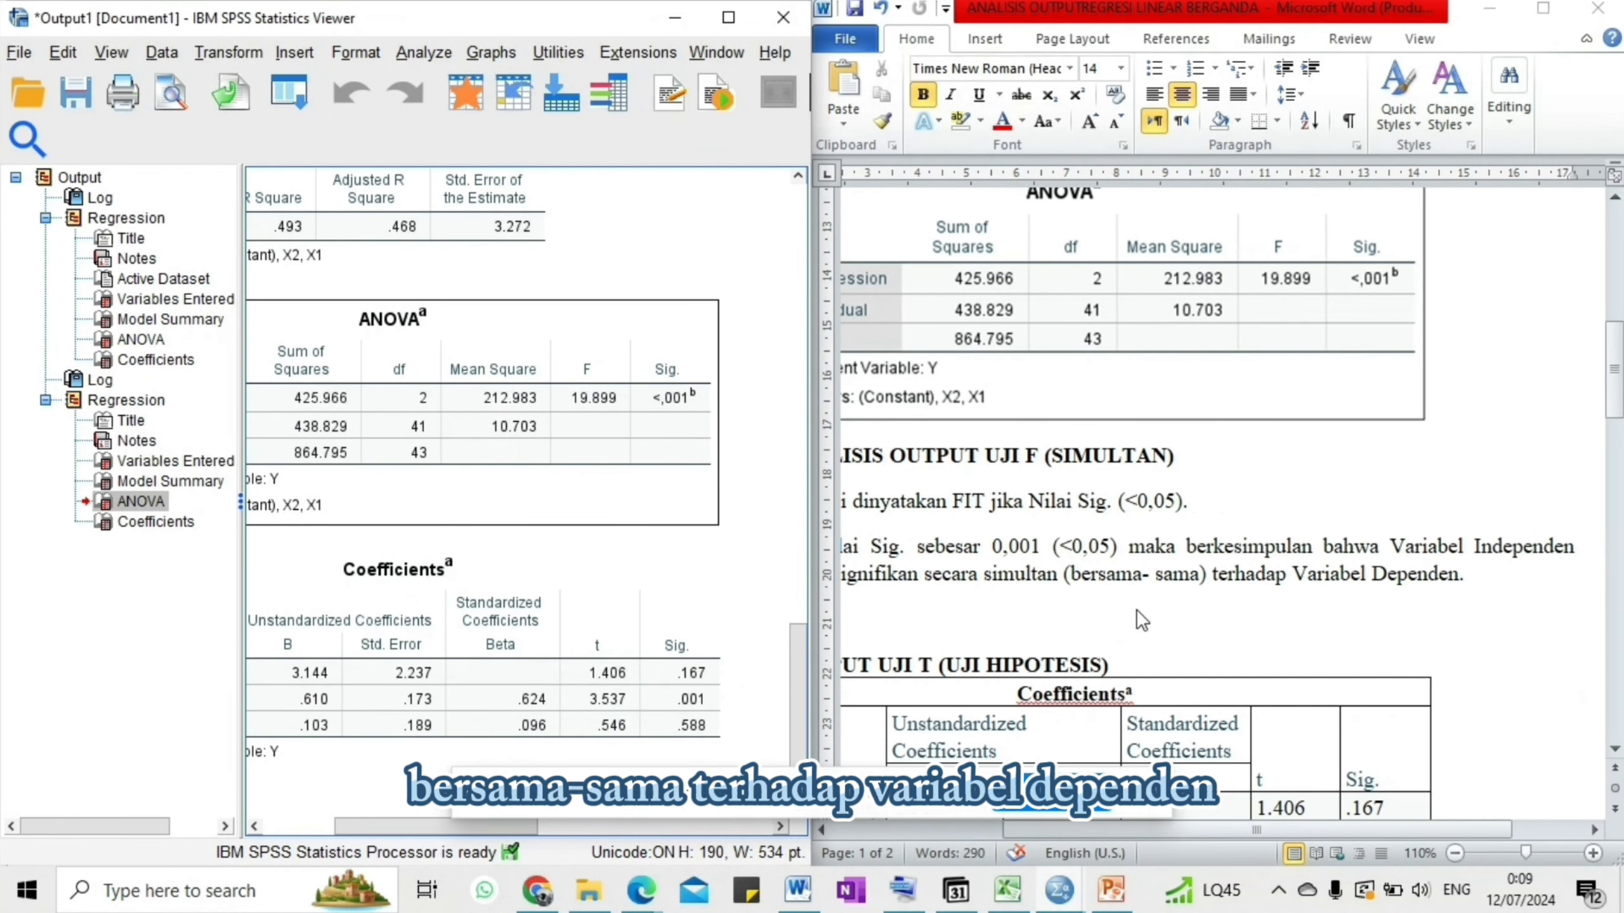
{"action": "scroll", "coordinate": [1136, 609], "scroll_direction": "left", "scroll_amount": 7}
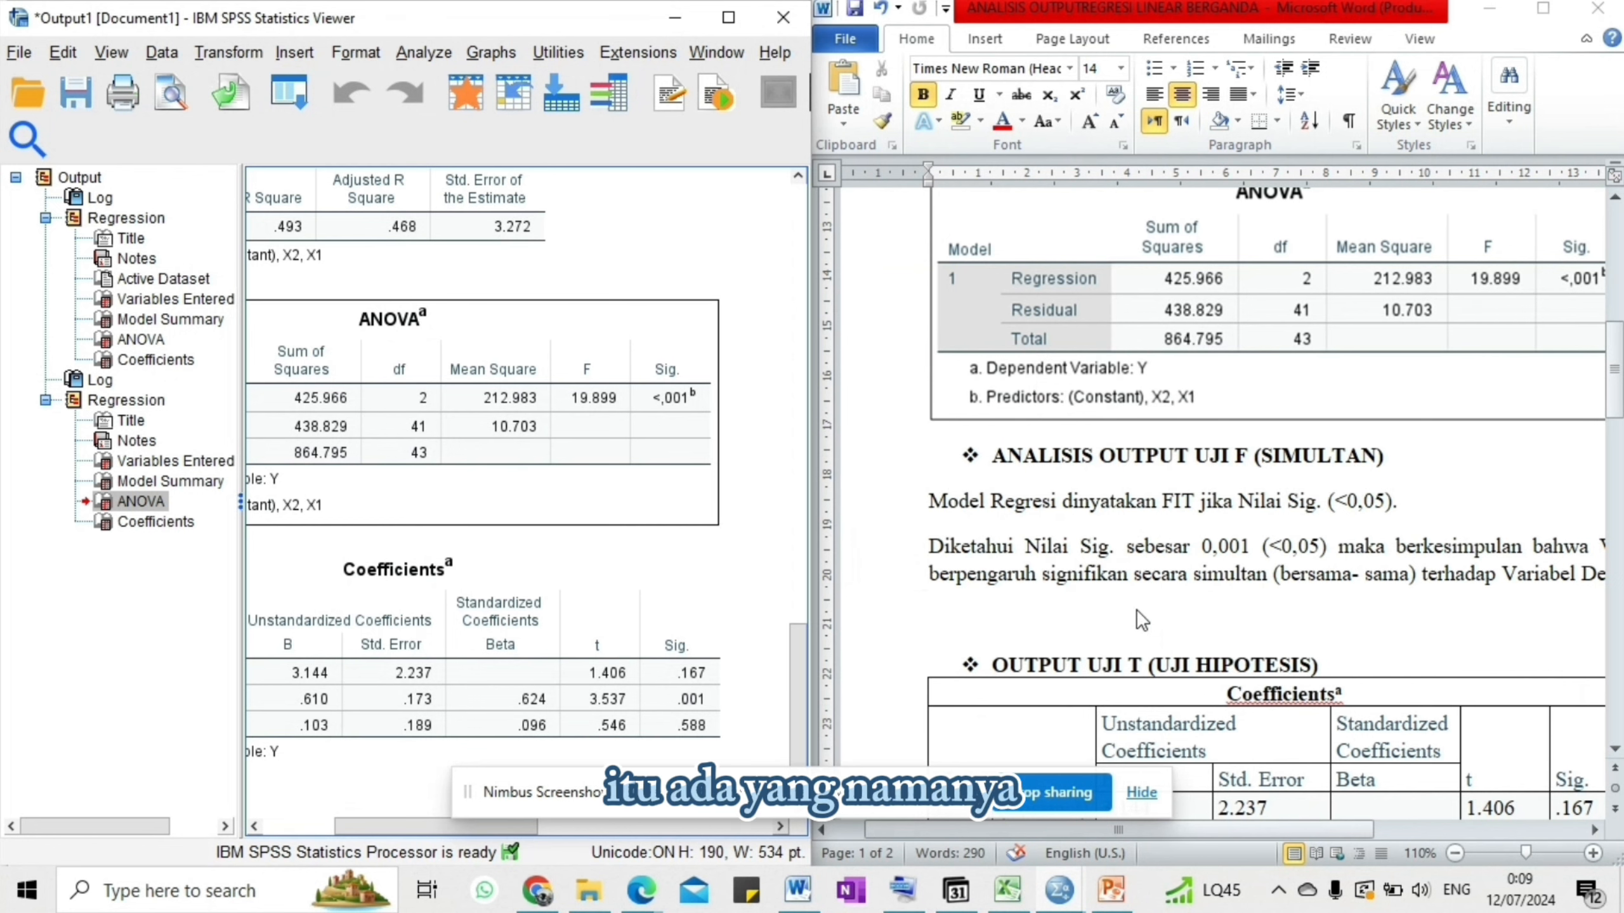
Step: Look over the Coefficients table under OUTPUT UJI T (UJI HIPOTESIS) in the Word document
{"action": "scroll", "coordinate": [1136, 608], "scroll_direction": "right", "scroll_amount": 5}
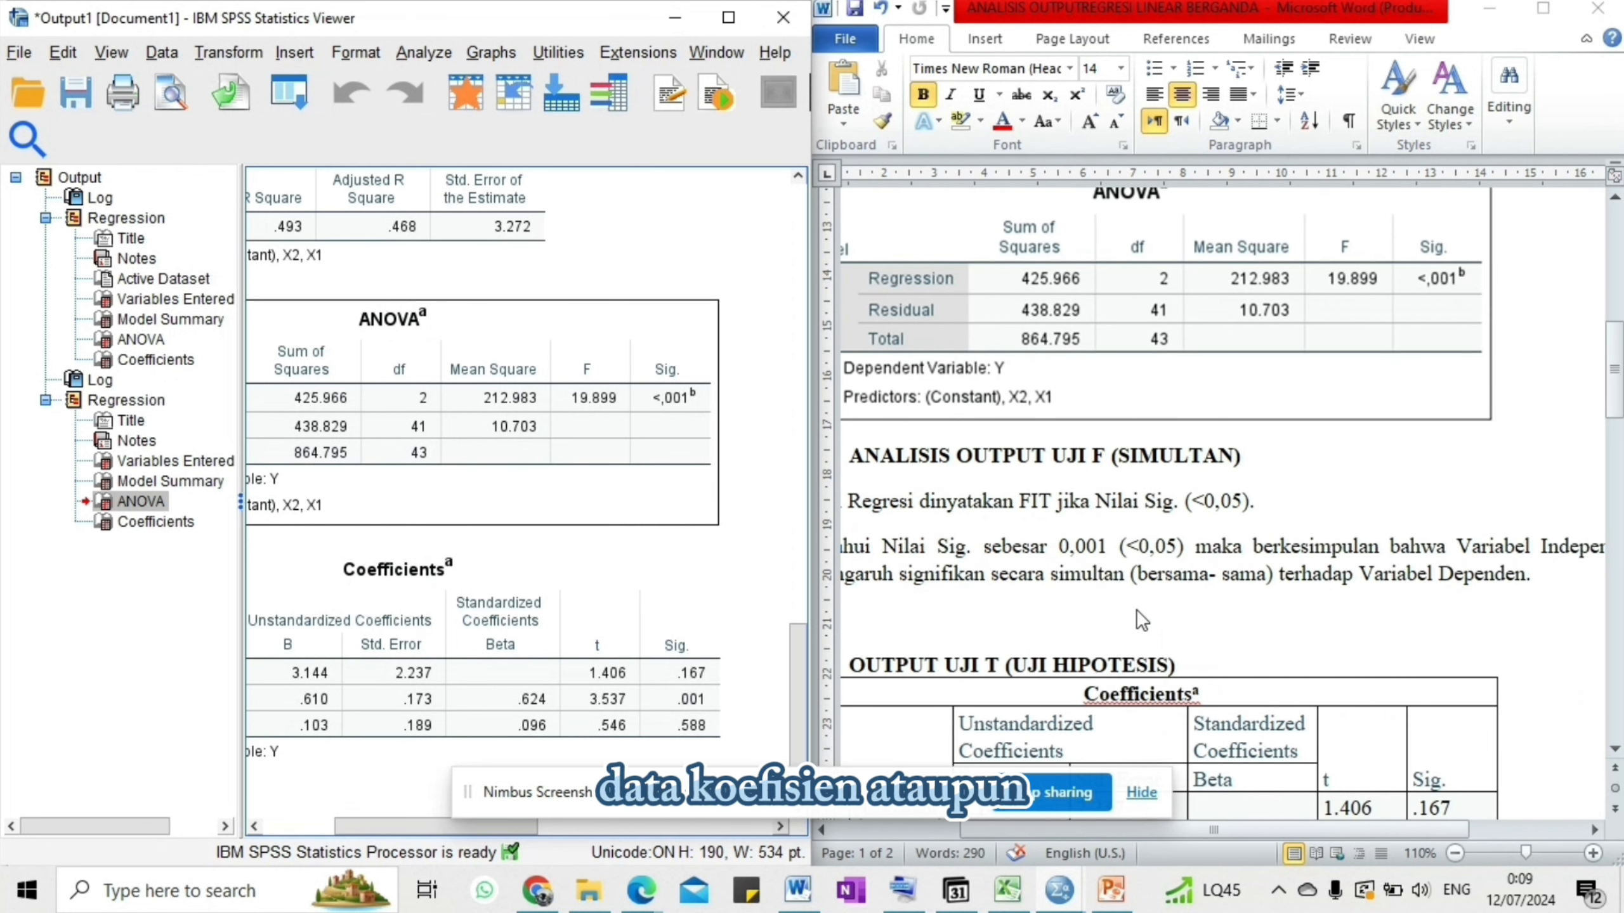
{"action": "scroll", "coordinate": [1136, 609], "scroll_direction": "down", "scroll_amount": 5}
{"action": "scroll", "coordinate": [1136, 609], "scroll_direction": "left", "scroll_amount": 5}
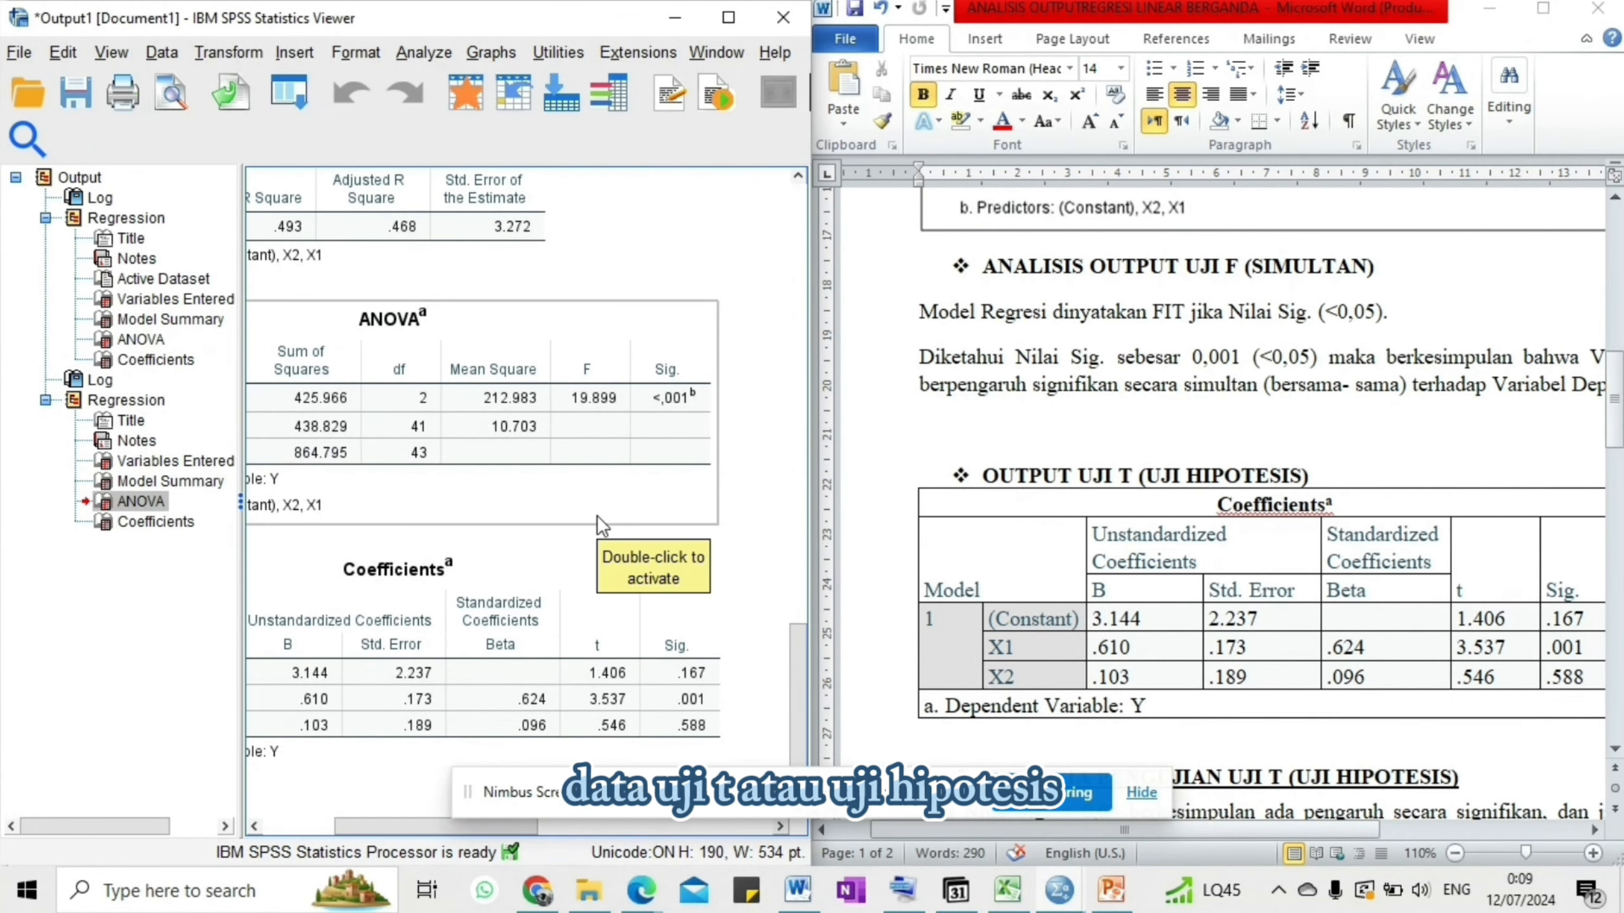
{"action": "scroll", "coordinate": [1020, 482], "scroll_direction": "down", "scroll_amount": 3}
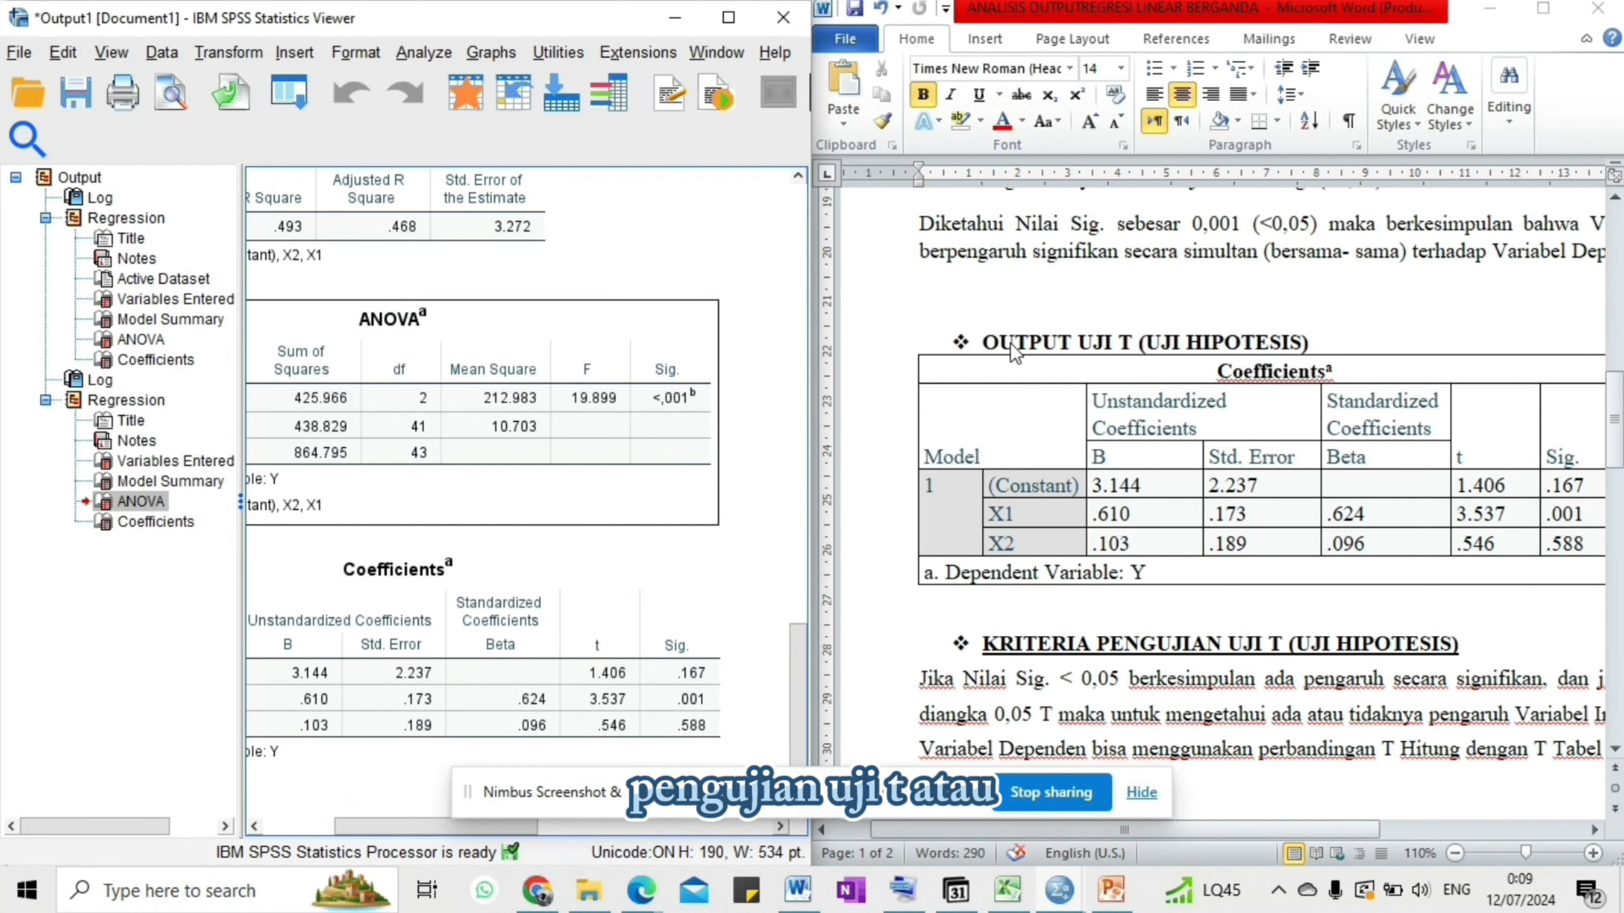
{"action": "scroll", "coordinate": [1134, 532], "scroll_direction": "down", "scroll_amount": 2}
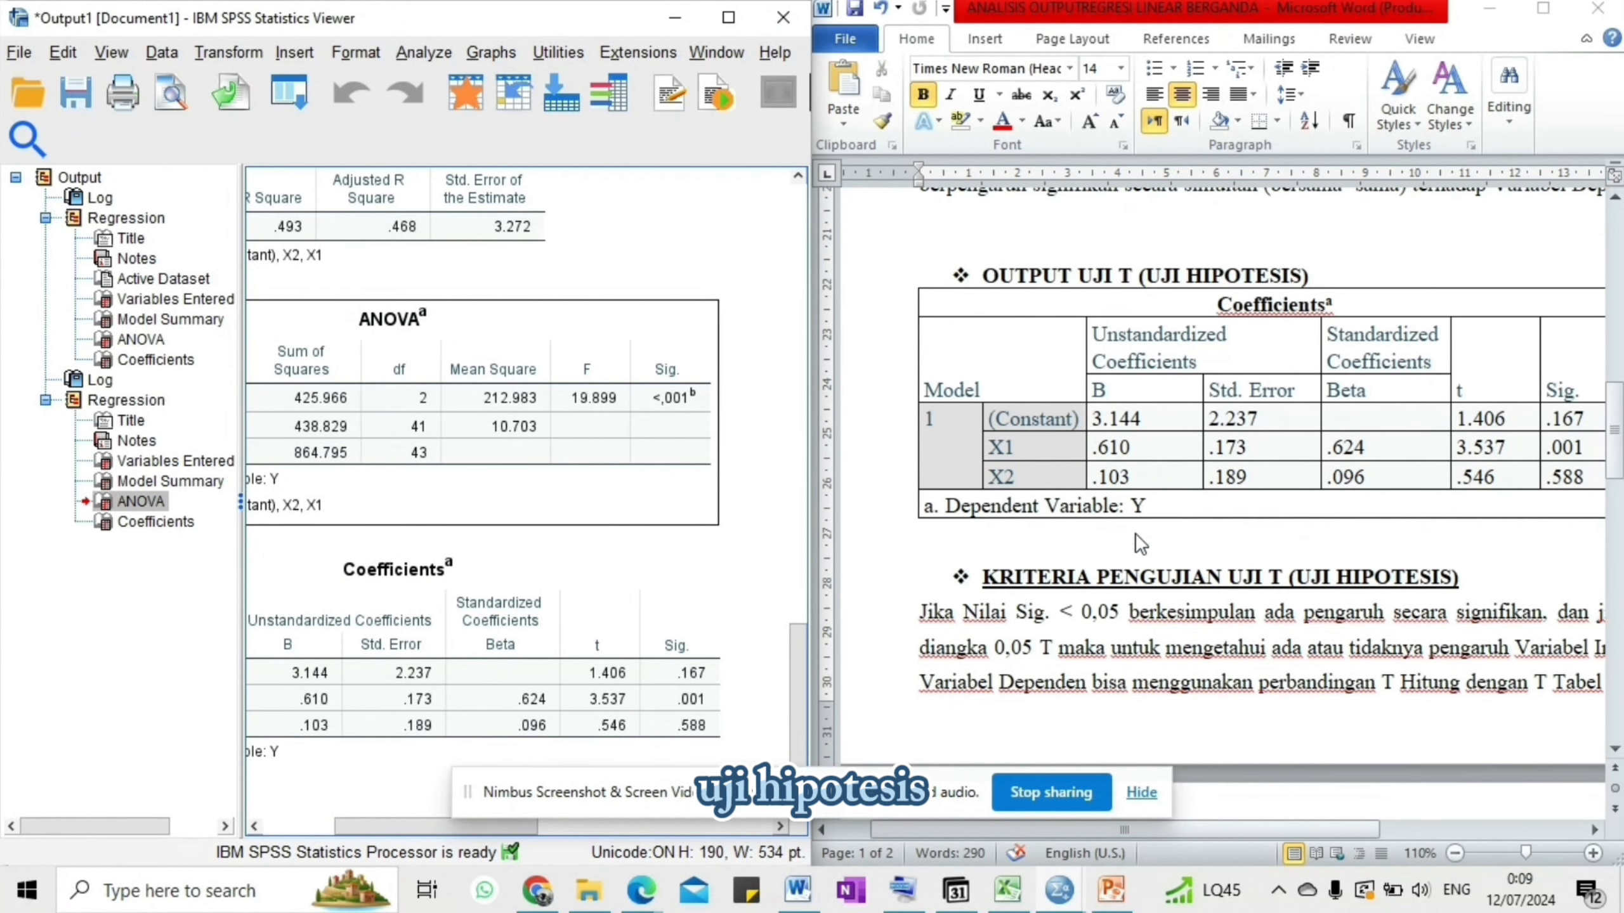
Step: Read the full KRITERIA PENGUJIAN UJI T paragraph on the Sig. threshold and the T Hitung versus T Tabel comparison
{"action": "scroll", "coordinate": [1134, 533], "scroll_direction": "right", "scroll_amount": 2}
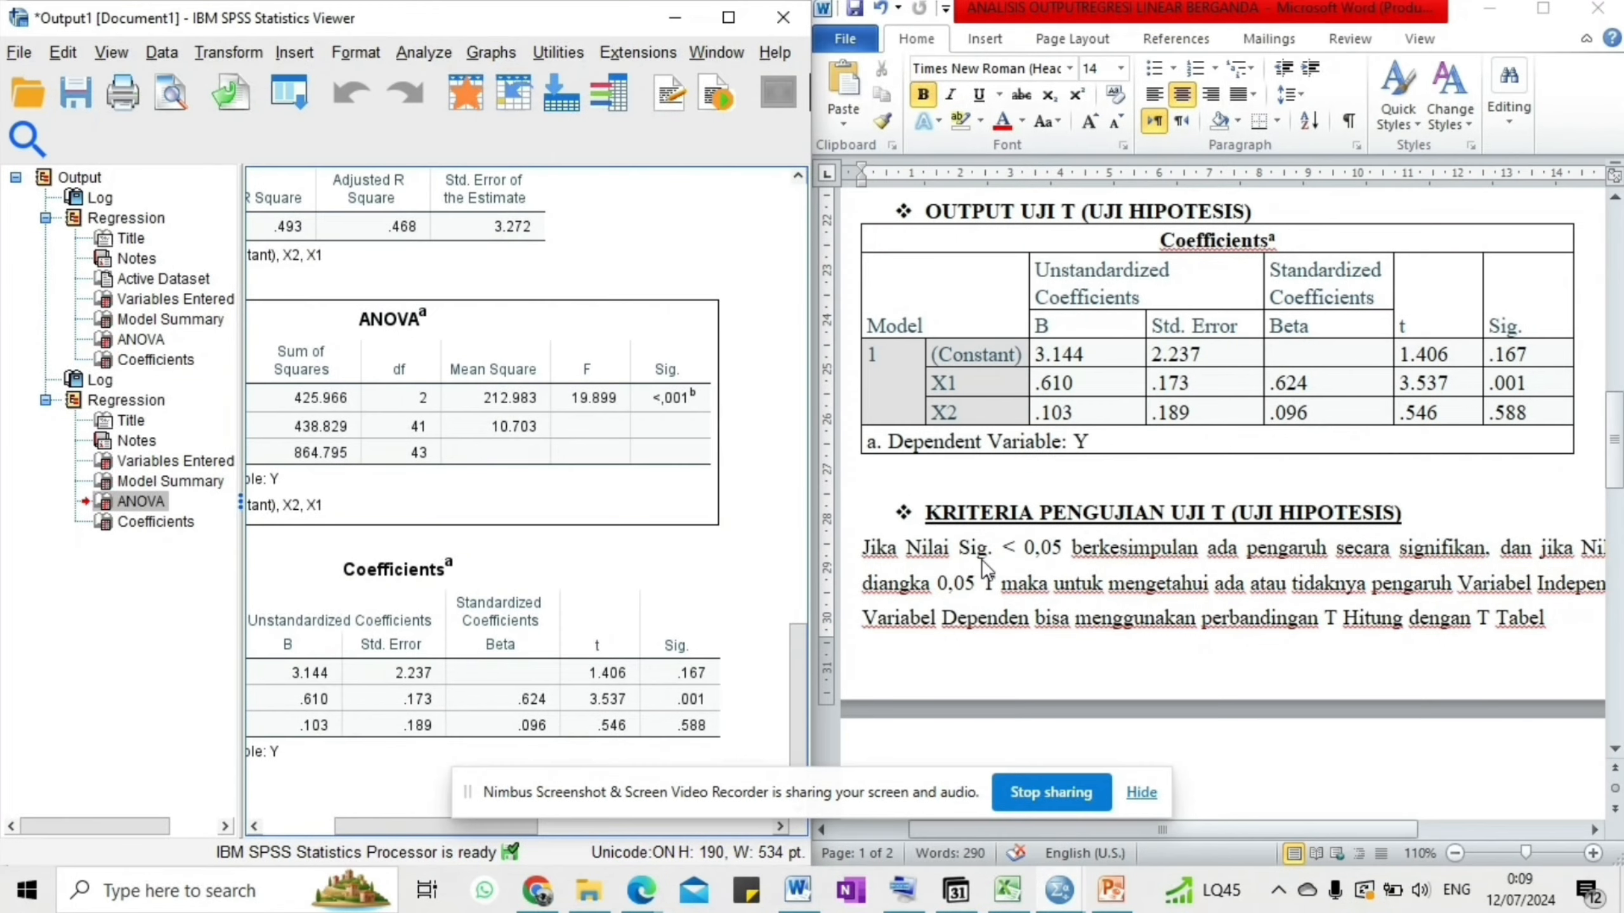
{"action": "scroll", "coordinate": [981, 558], "scroll_direction": "right", "scroll_amount": 2}
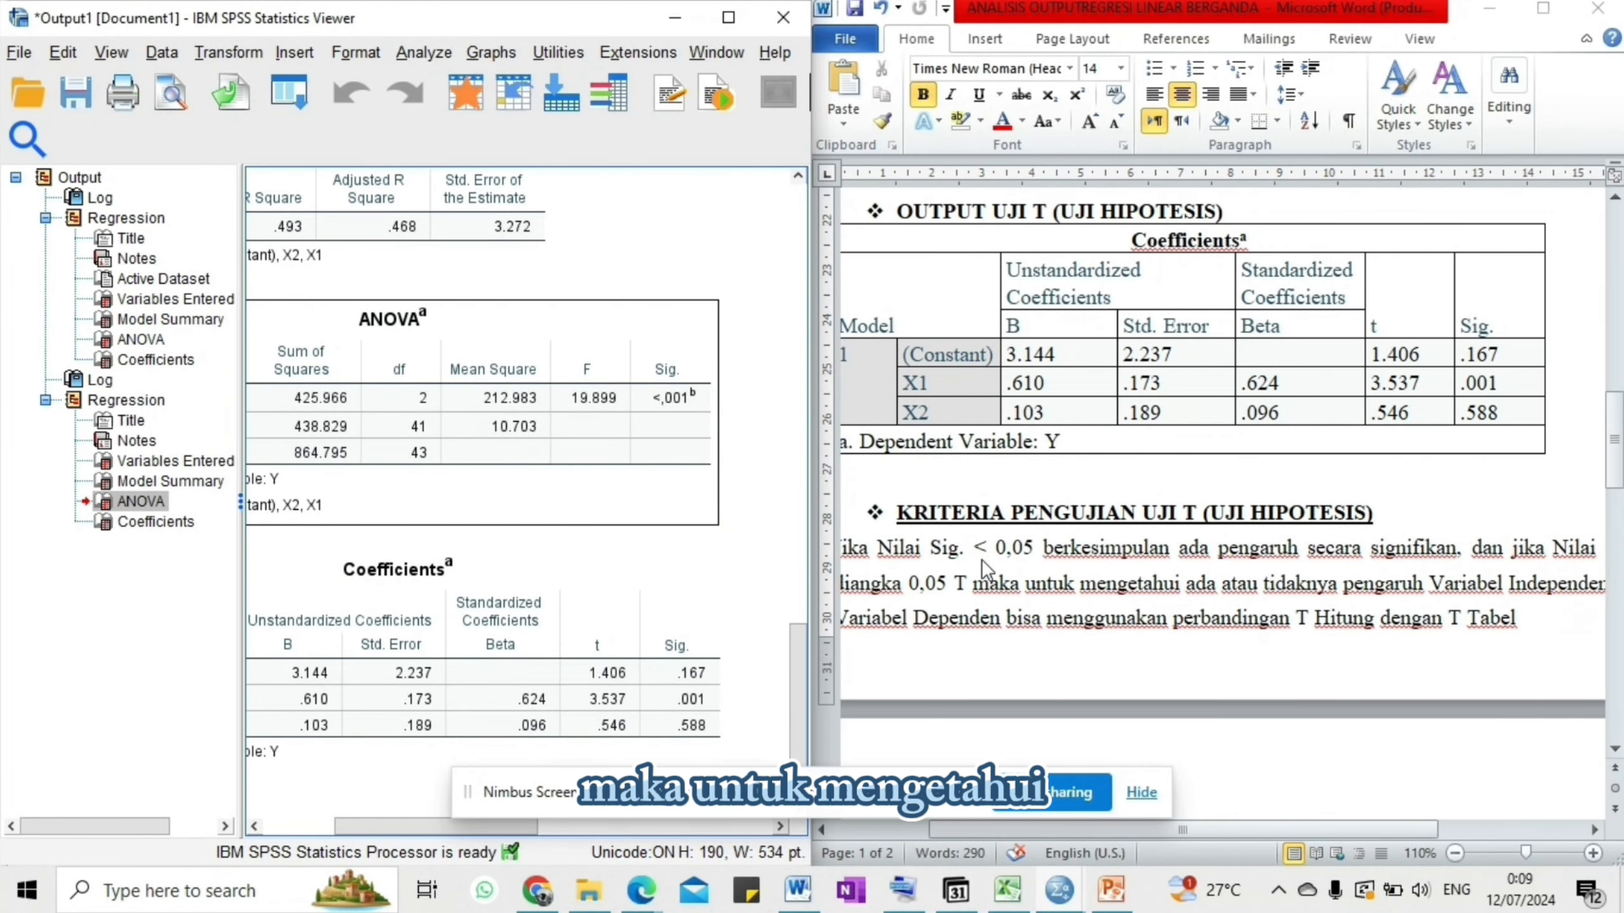
{"action": "scroll", "coordinate": [1046, 593], "scroll_direction": "right", "scroll_amount": 5}
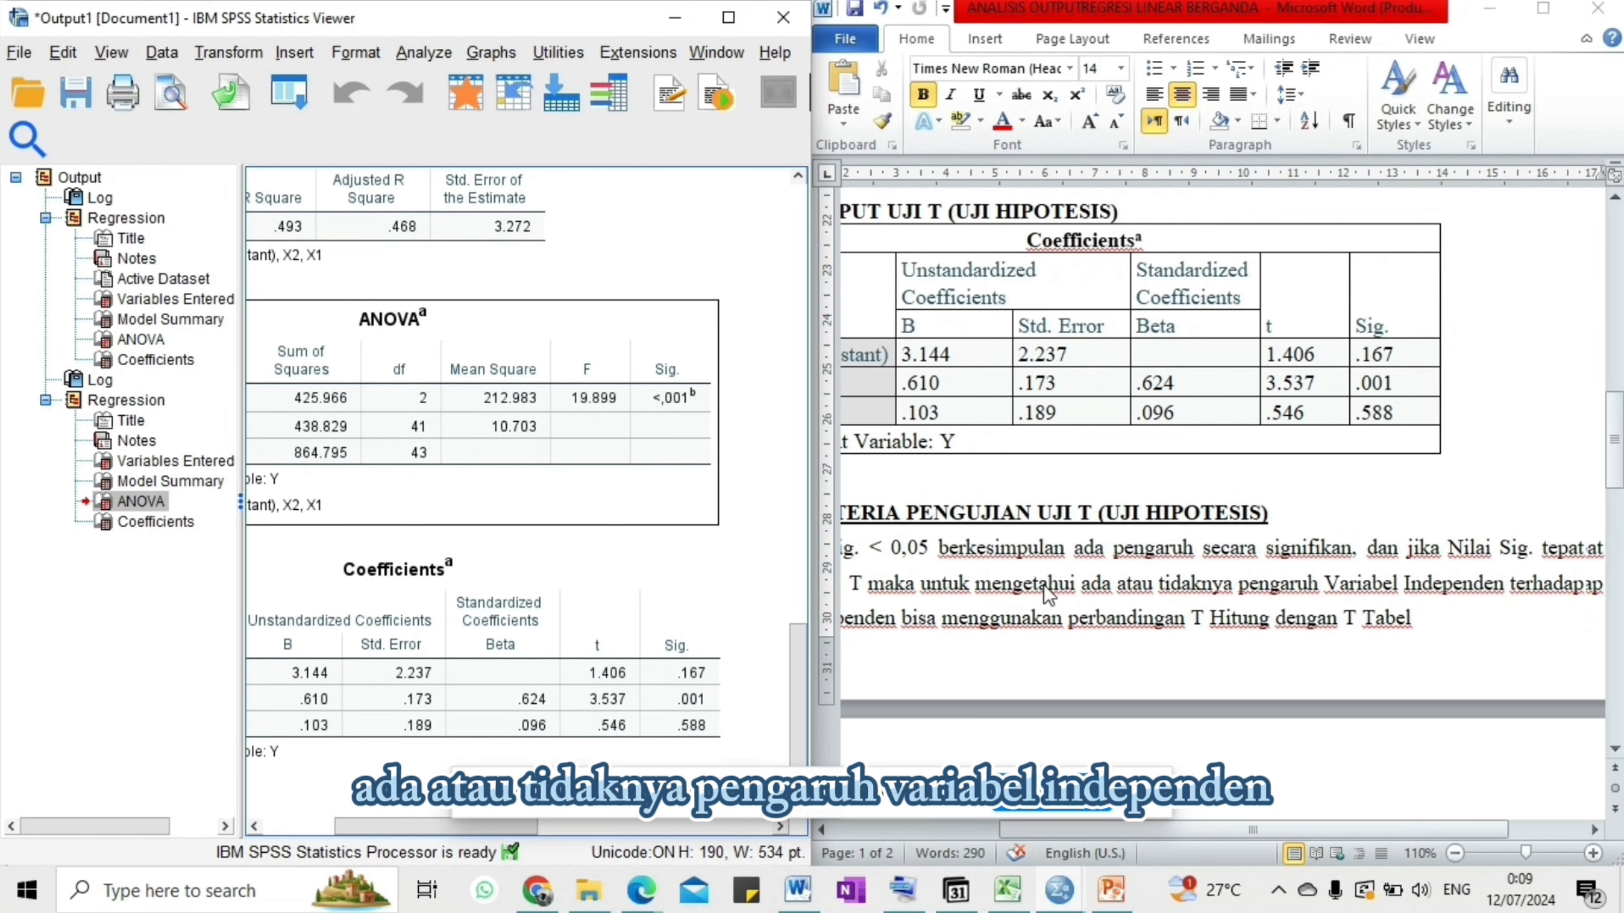
{"action": "scroll", "coordinate": [1046, 593], "scroll_direction": "left", "scroll_amount": 10}
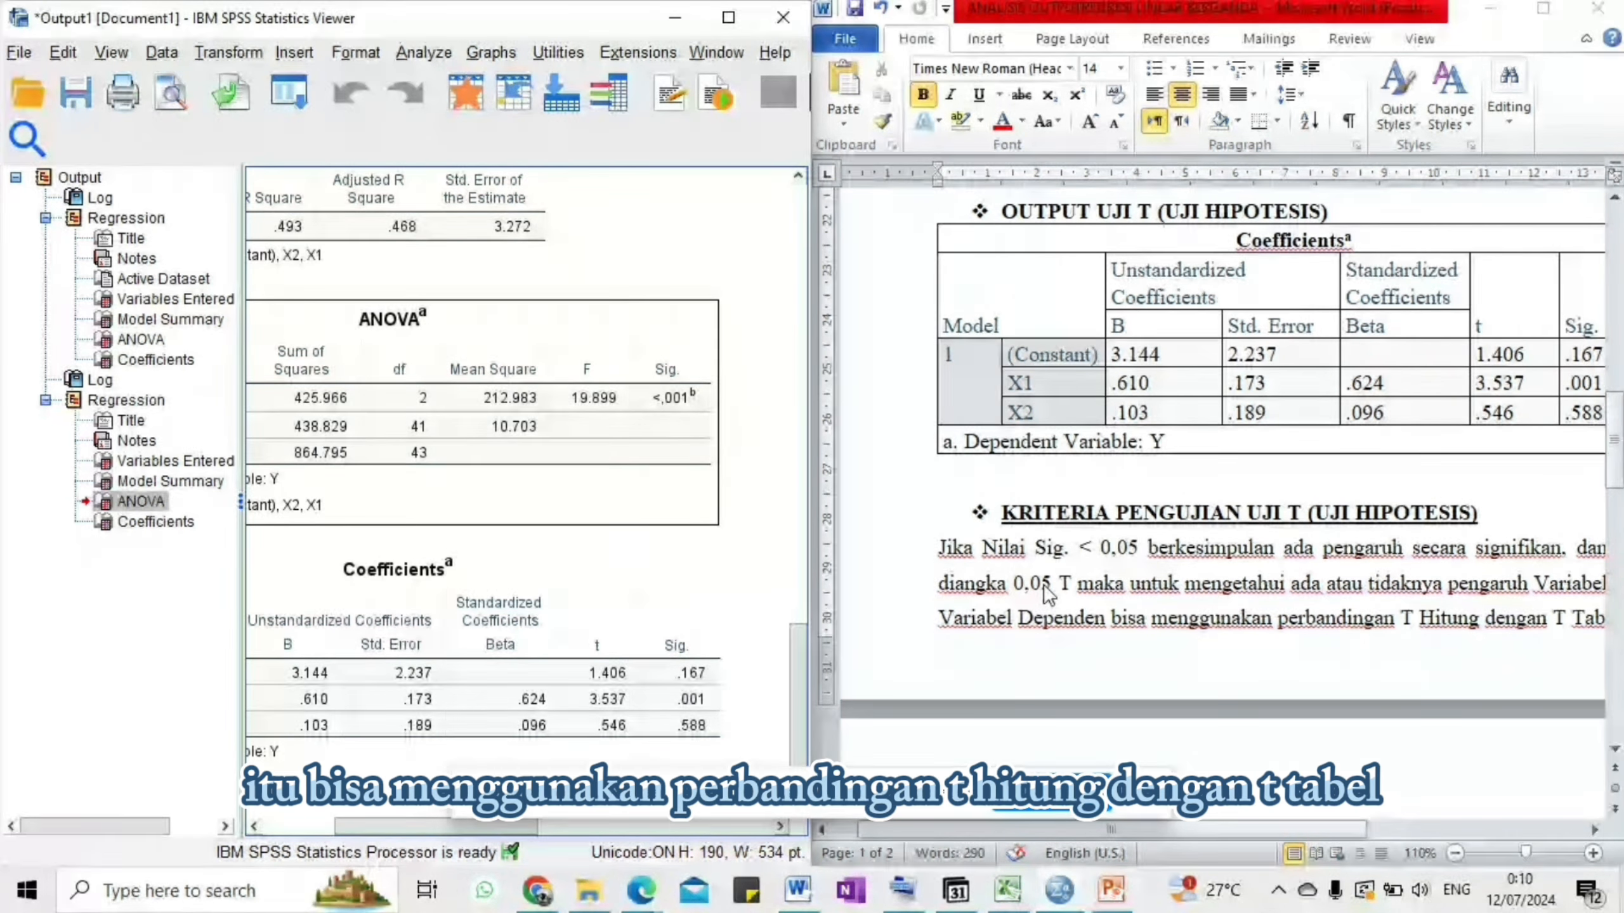
{"action": "scroll", "coordinate": [1047, 592], "scroll_direction": "right", "scroll_amount": 3}
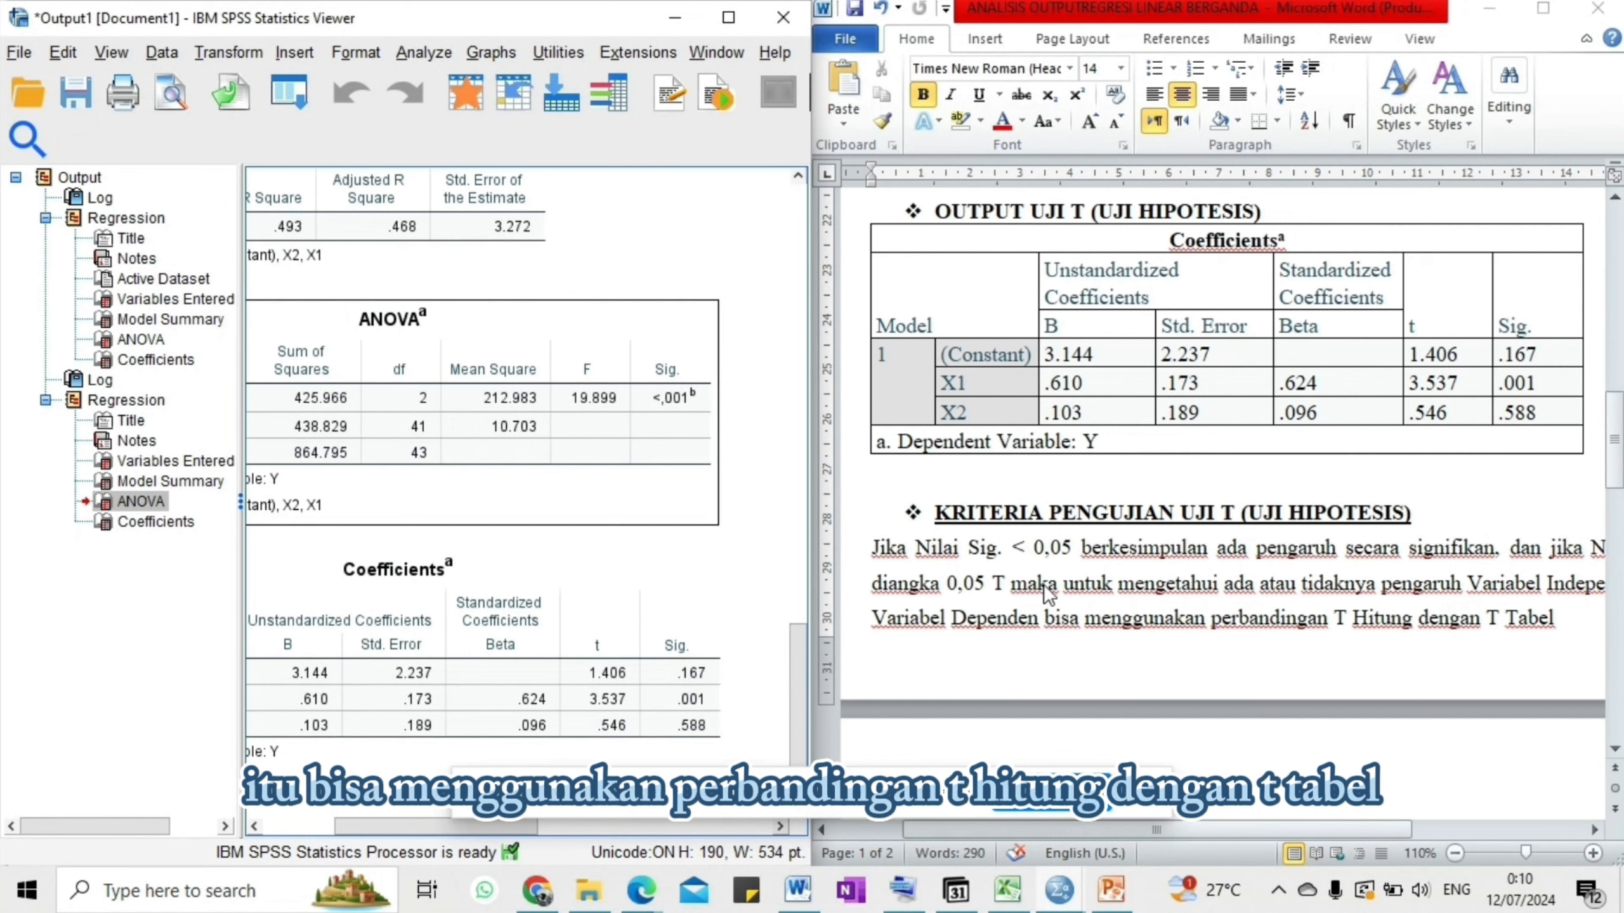
{"action": "scroll", "coordinate": [1049, 592], "scroll_direction": "right", "scroll_amount": 3}
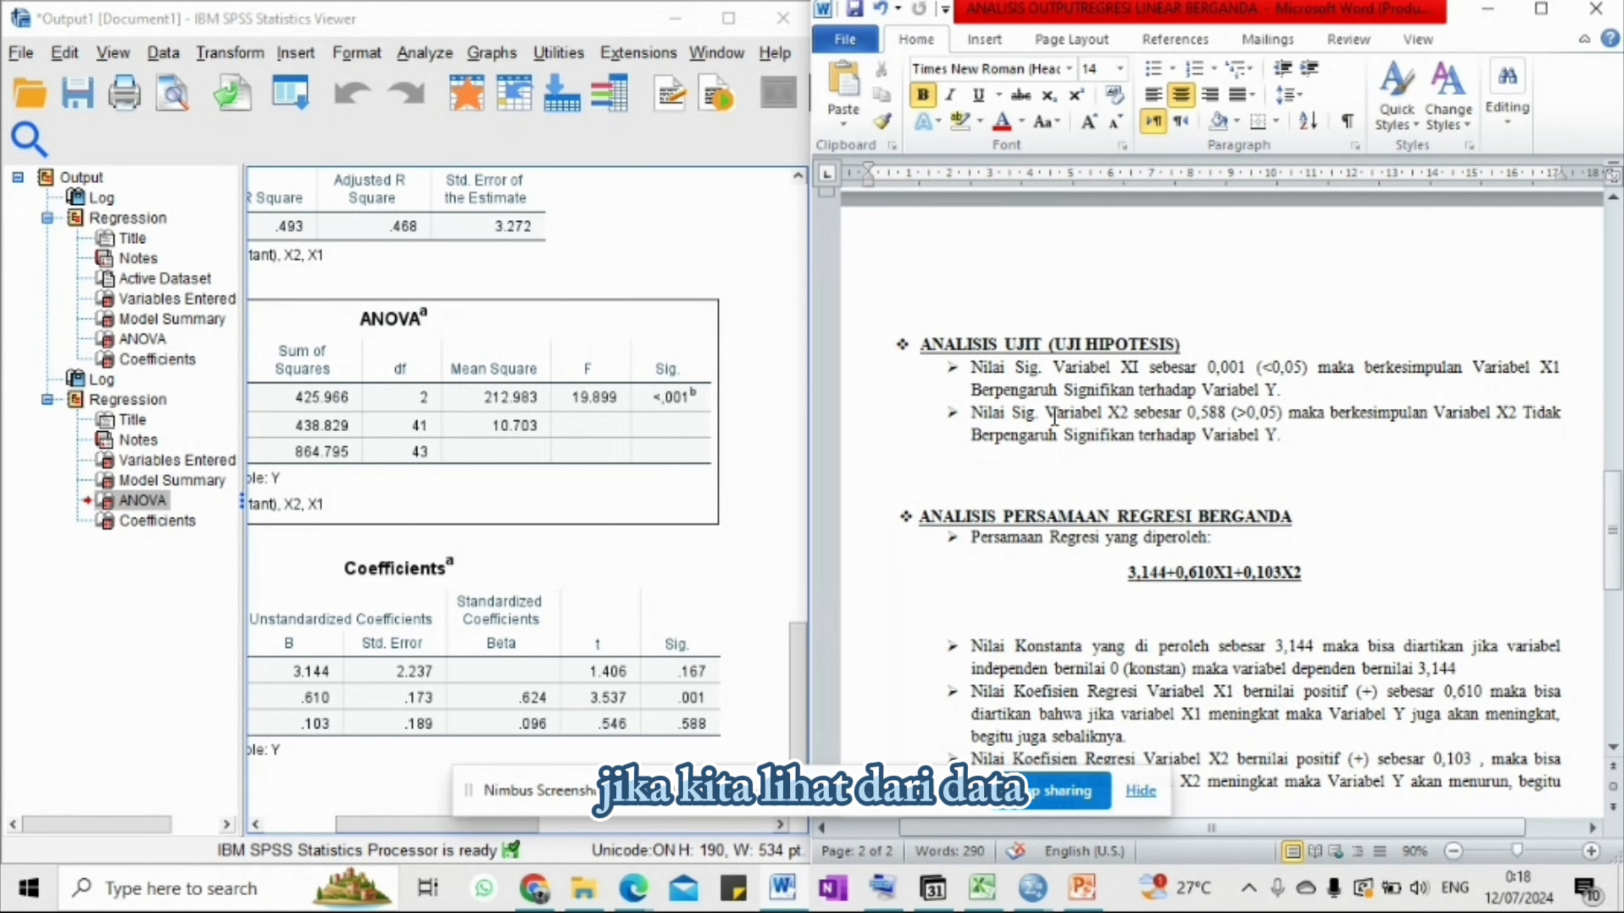
Step: Check the Sig. values of X1 and X2 in the SPSS Coefficients table against the Word document's t-test analysis
{"action": "left_click", "coordinate": [431, 592]}
{"action": "left_click", "coordinate": [472, 828]}
{"action": "left_click_drag", "start_coordinate": [390, 827], "coordinate": [312, 825]}
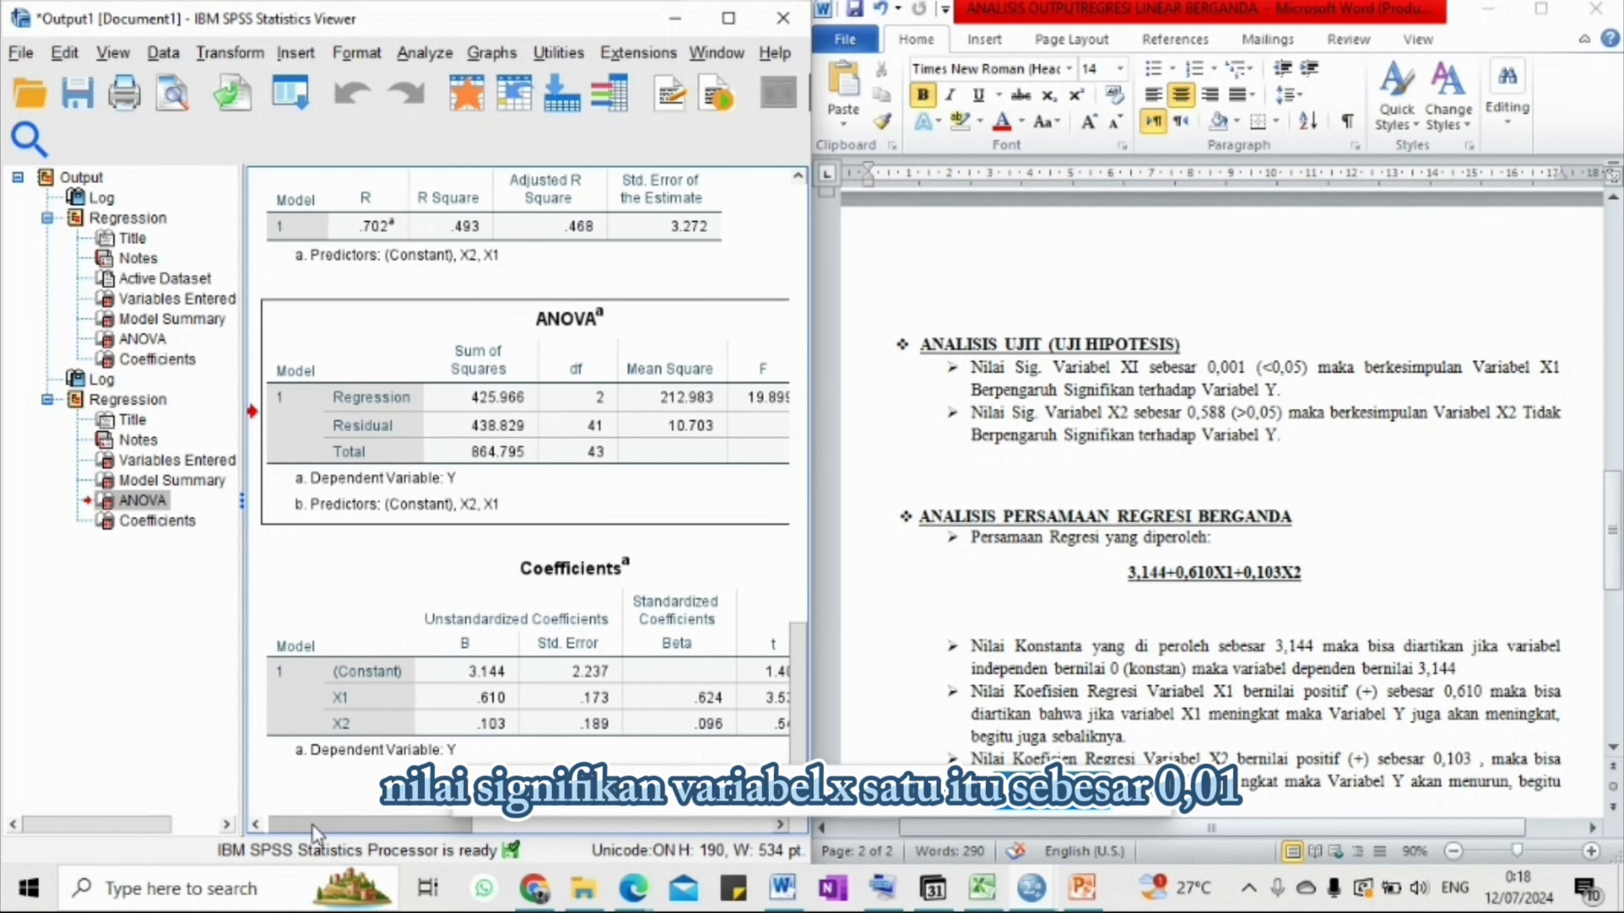
{"action": "left_click_drag", "start_coordinate": [312, 825], "coordinate": [467, 823]}
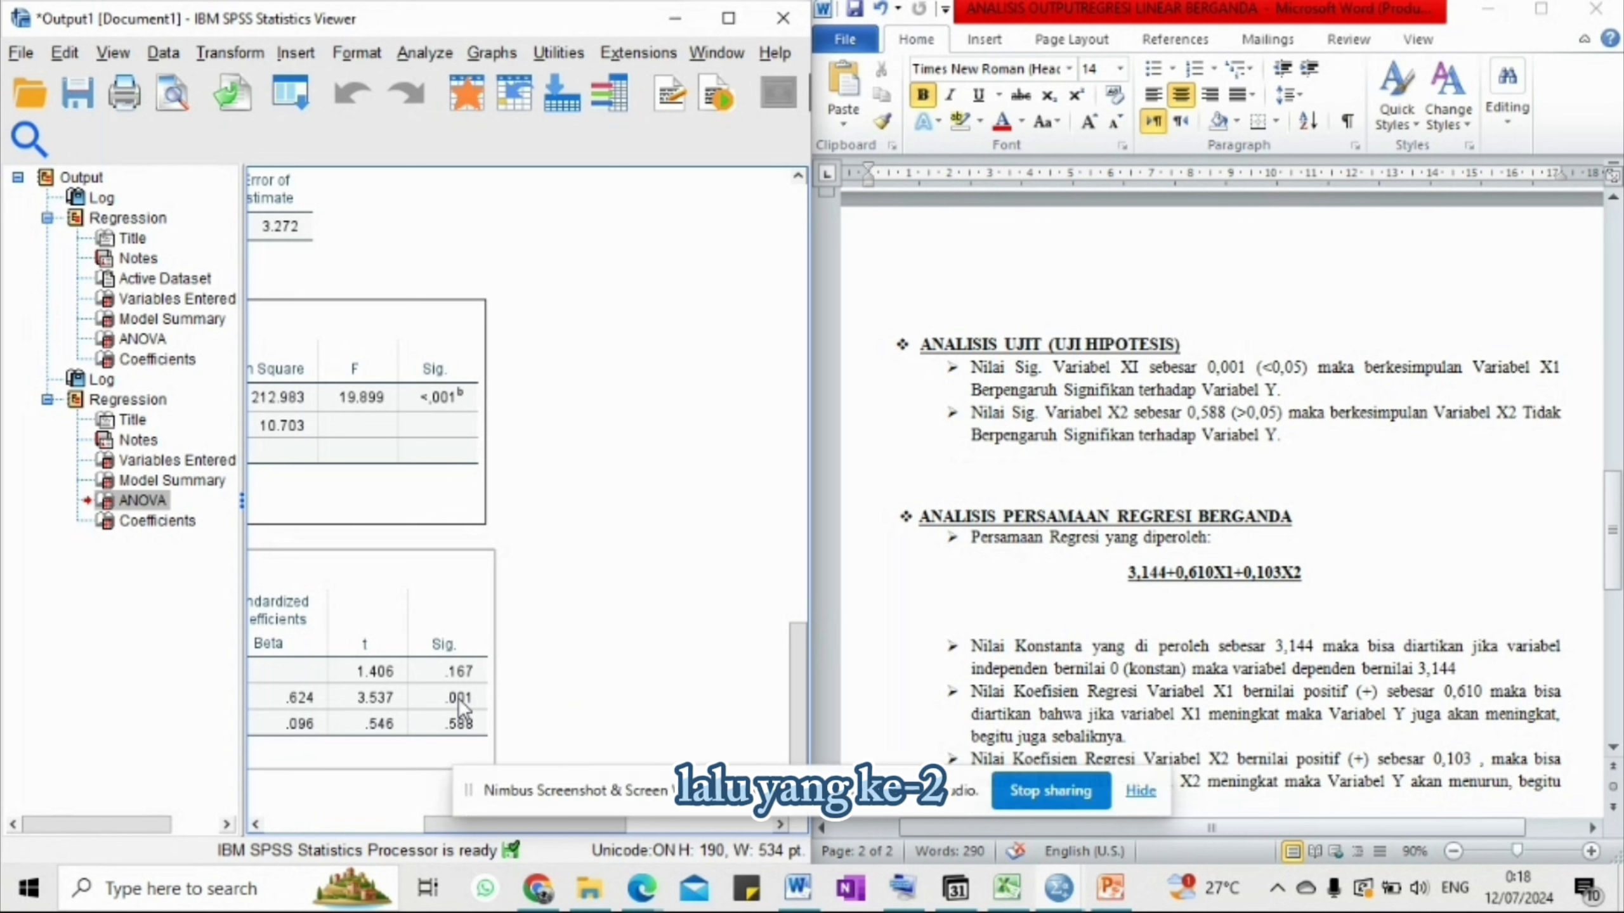
{"action": "left_click", "coordinate": [460, 815]}
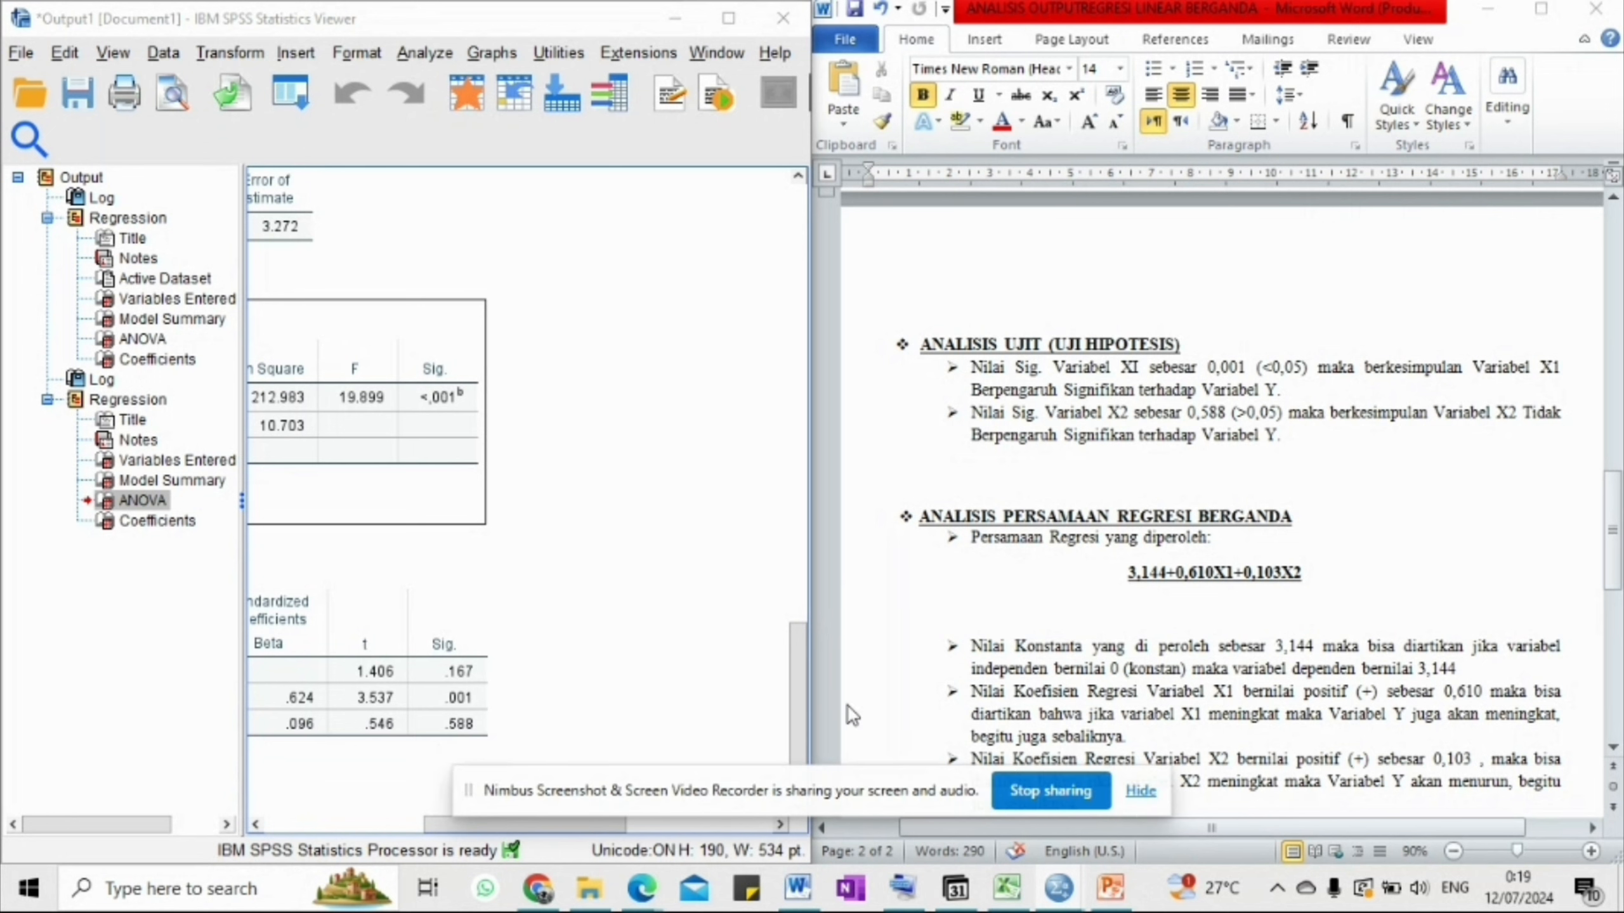
Step: Read the ANALISIS PERSAMAAN REGRESI BERGANDA section and select the SPSS Coefficients table to compare its B values with the equation
{"action": "scroll", "coordinate": [972, 669], "scroll_direction": "down", "scroll_amount": 3}
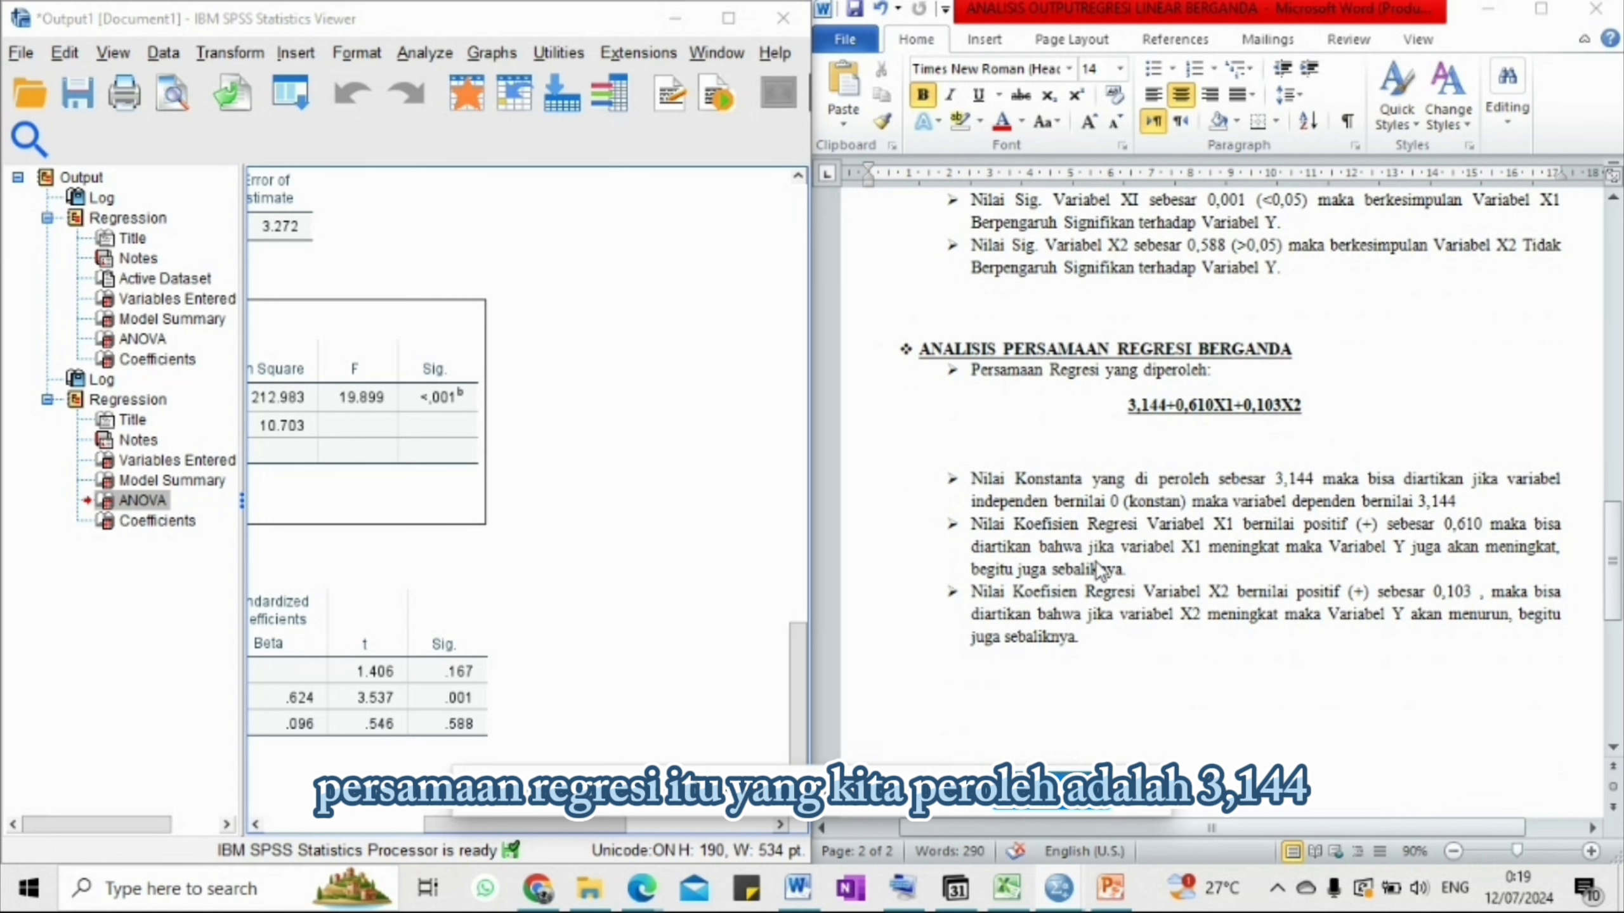
{"action": "scroll", "coordinate": [1098, 567], "scroll_direction": "up", "scroll_amount": 1}
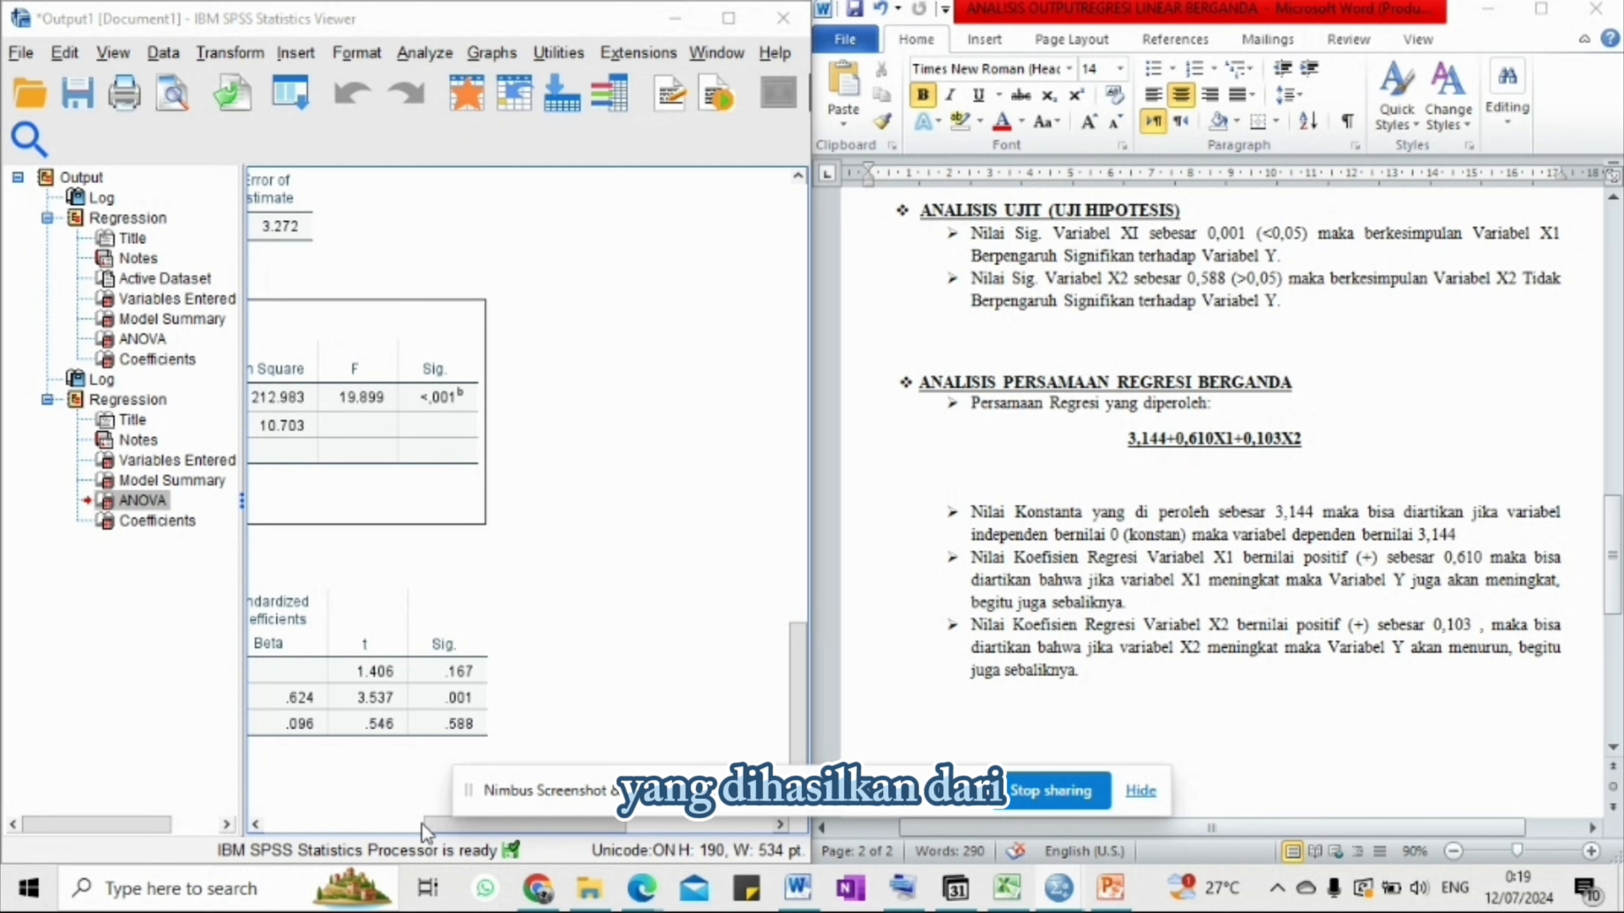
{"action": "left_click", "coordinate": [371, 826]}
{"action": "left_click", "coordinate": [502, 671]}
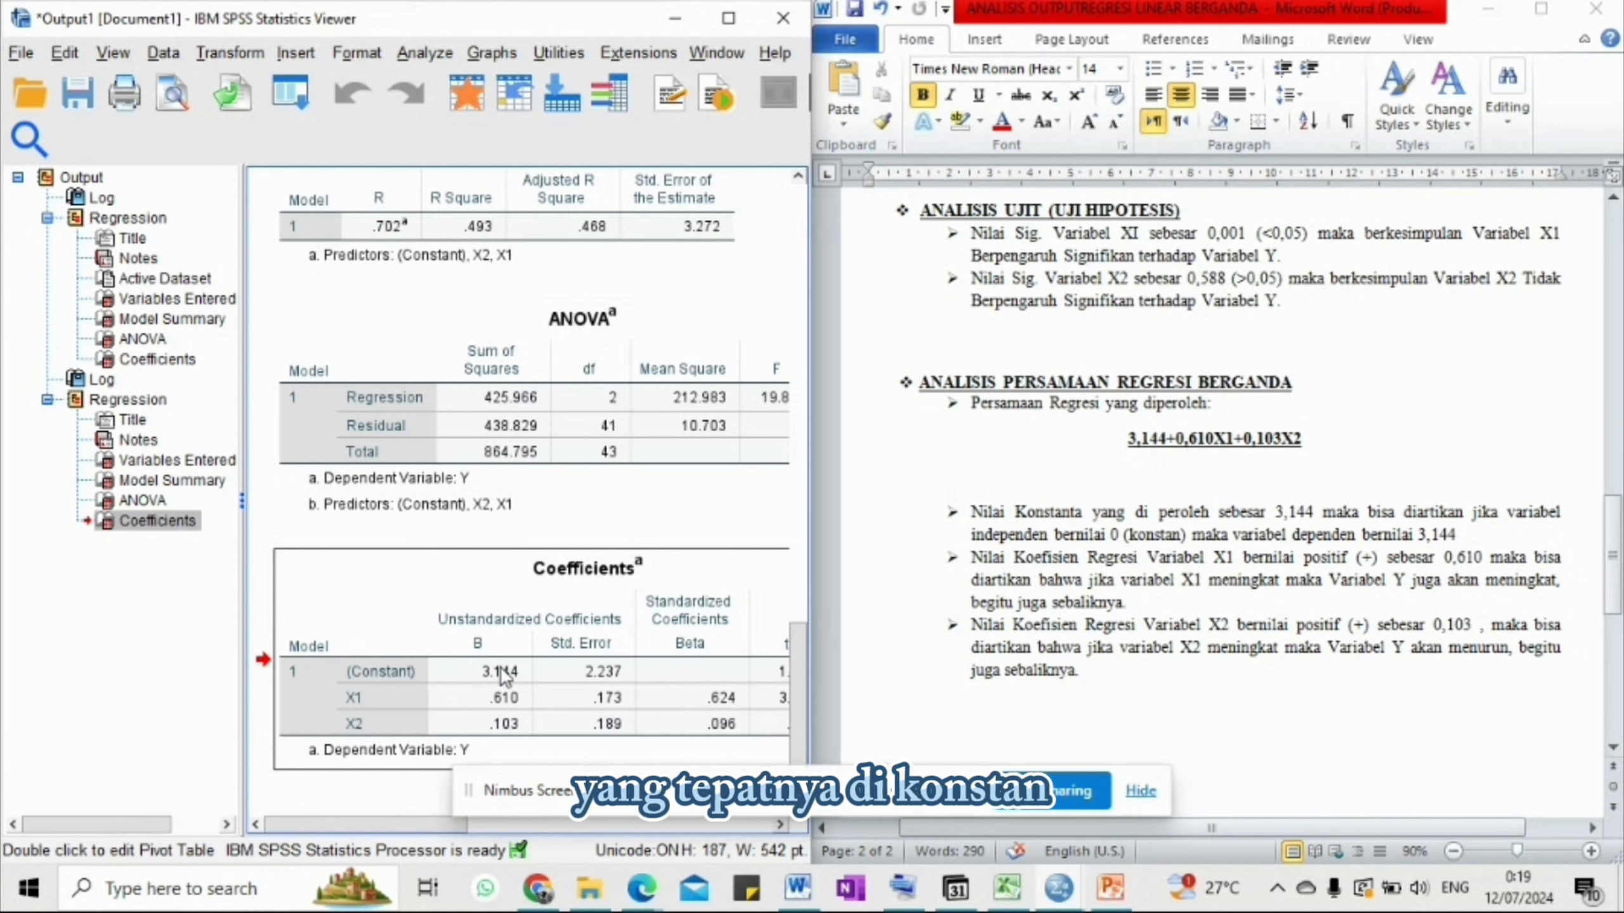
Step: Examine the regression equation's X1 and X2 terms and the constant's interpretation in Word alongside the SPSS Coefficients table
{"action": "left_click", "coordinate": [1178, 442]}
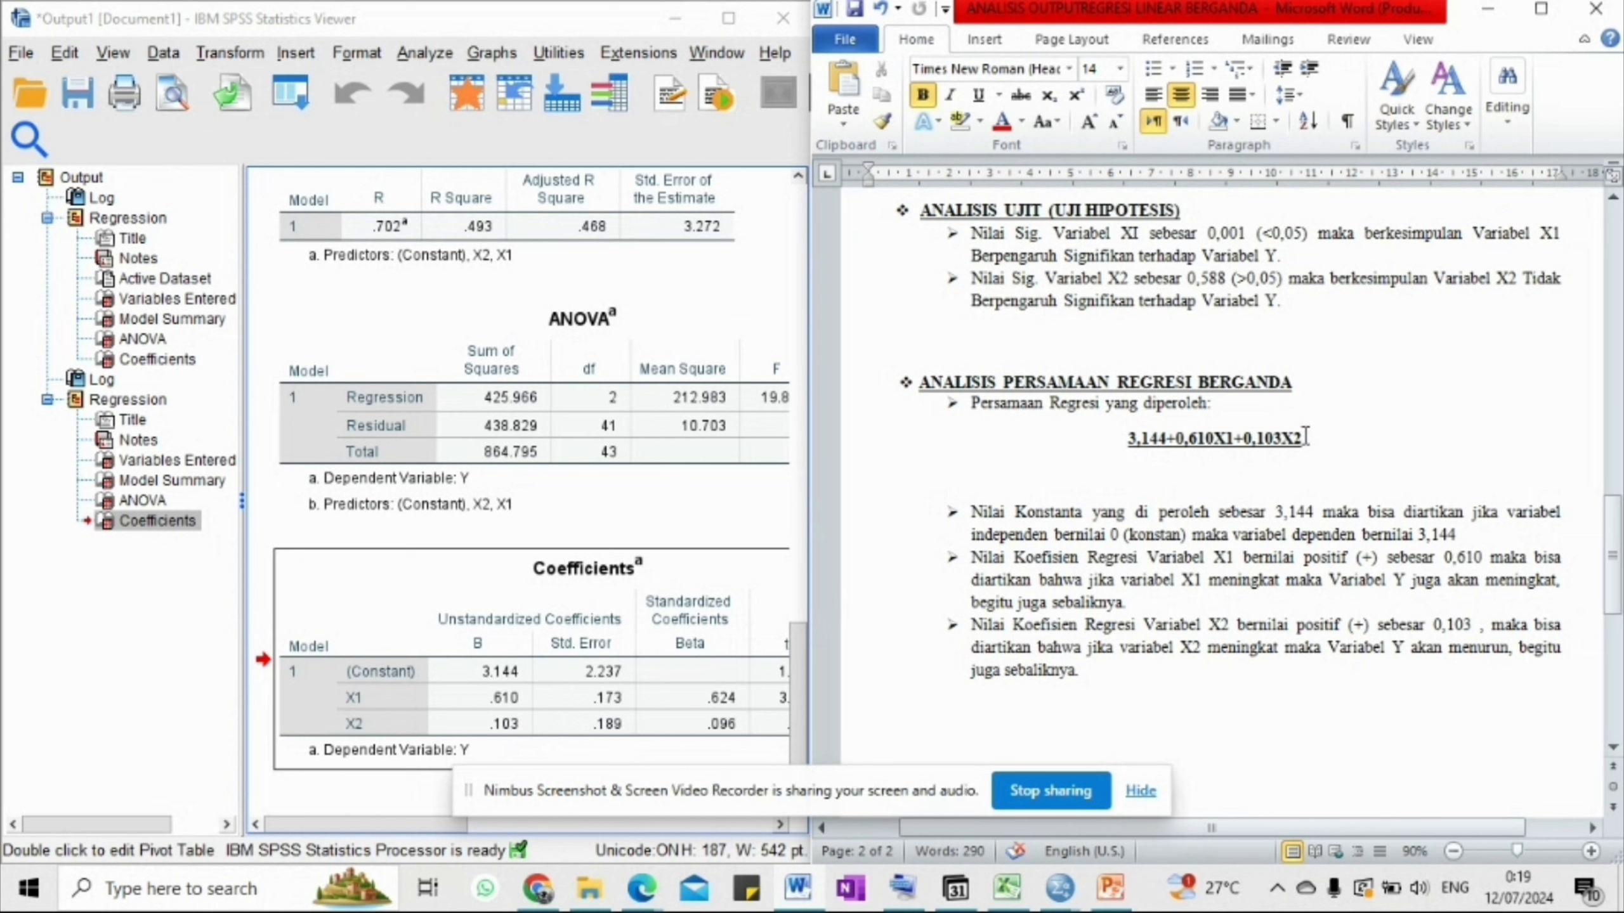
{"action": "left_click_drag", "start_coordinate": [1304, 437], "coordinate": [1281, 437]}
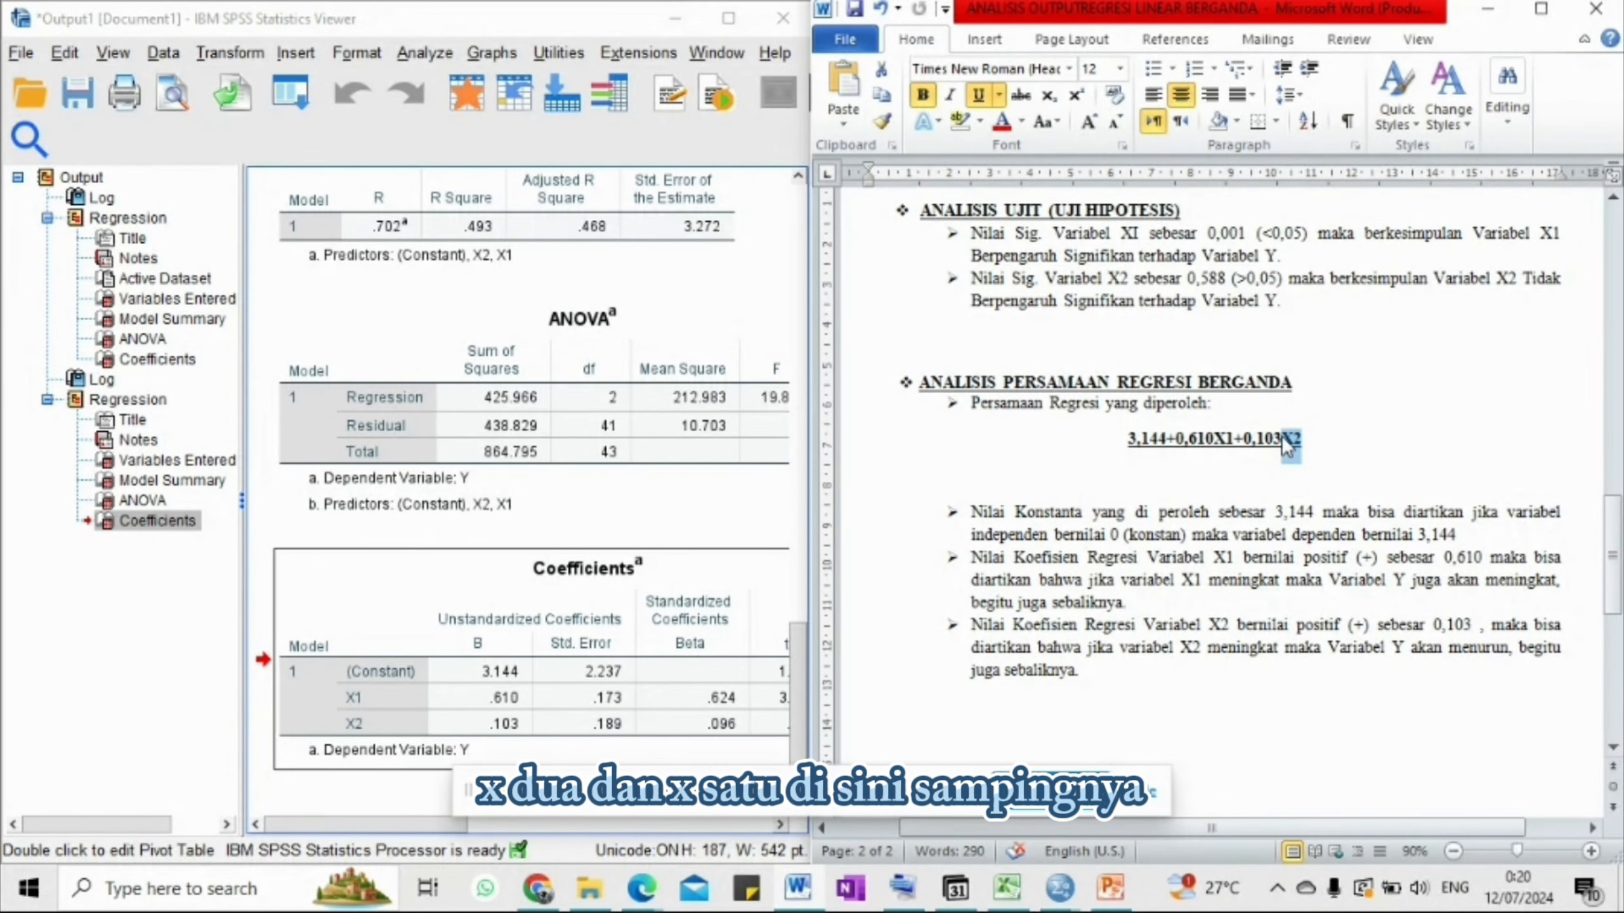
{"action": "left_click", "coordinate": [1282, 437]}
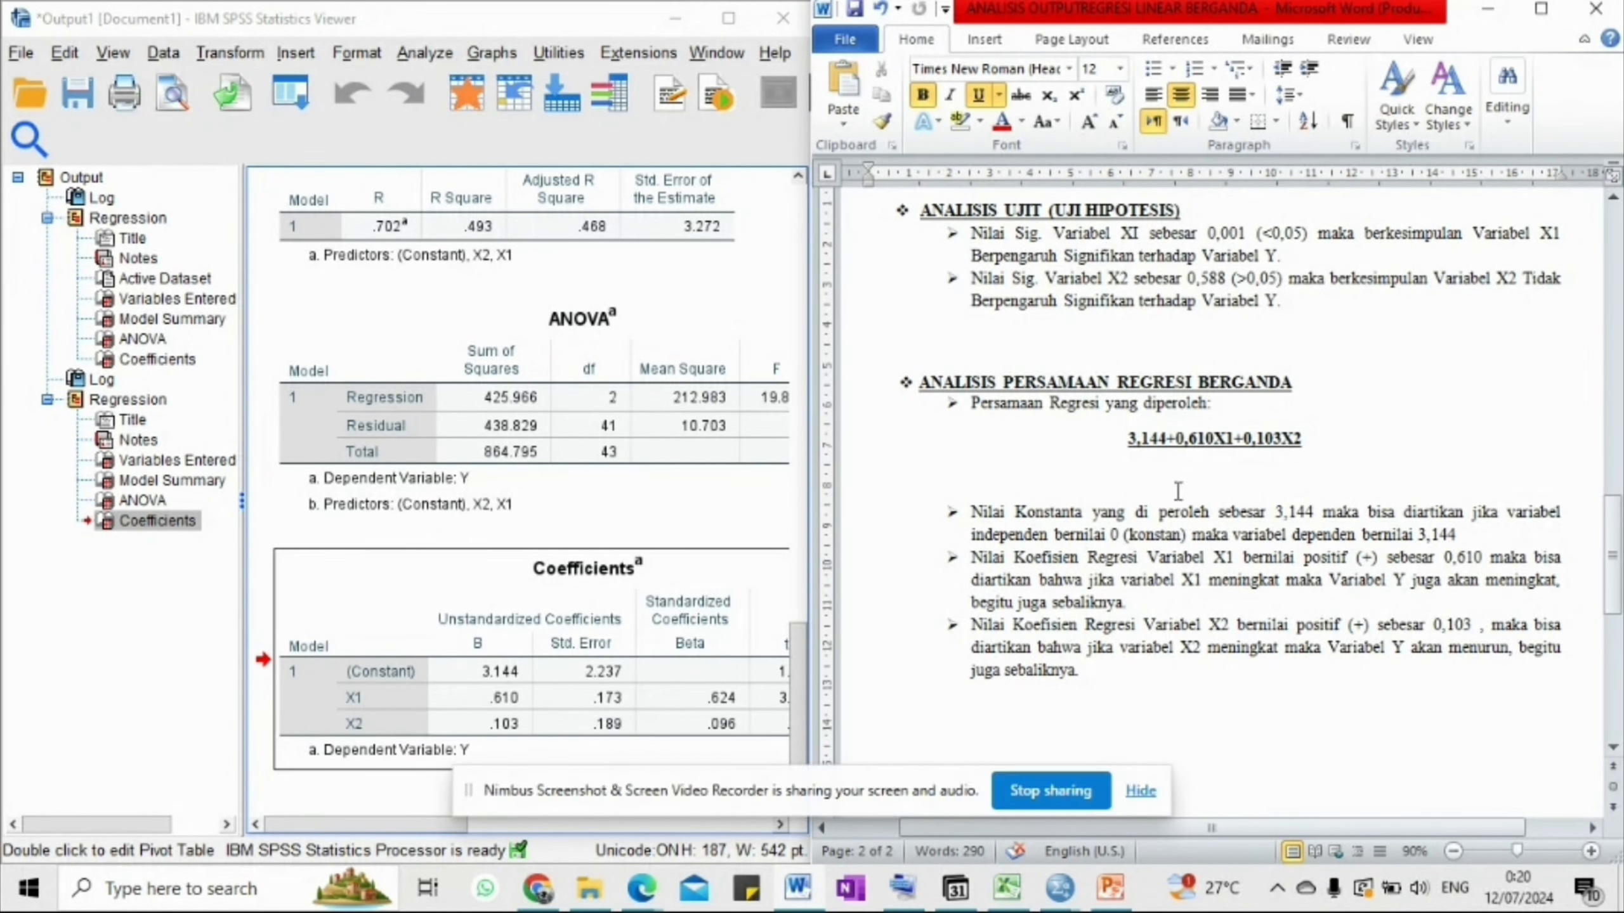
{"action": "left_click", "coordinate": [973, 512]}
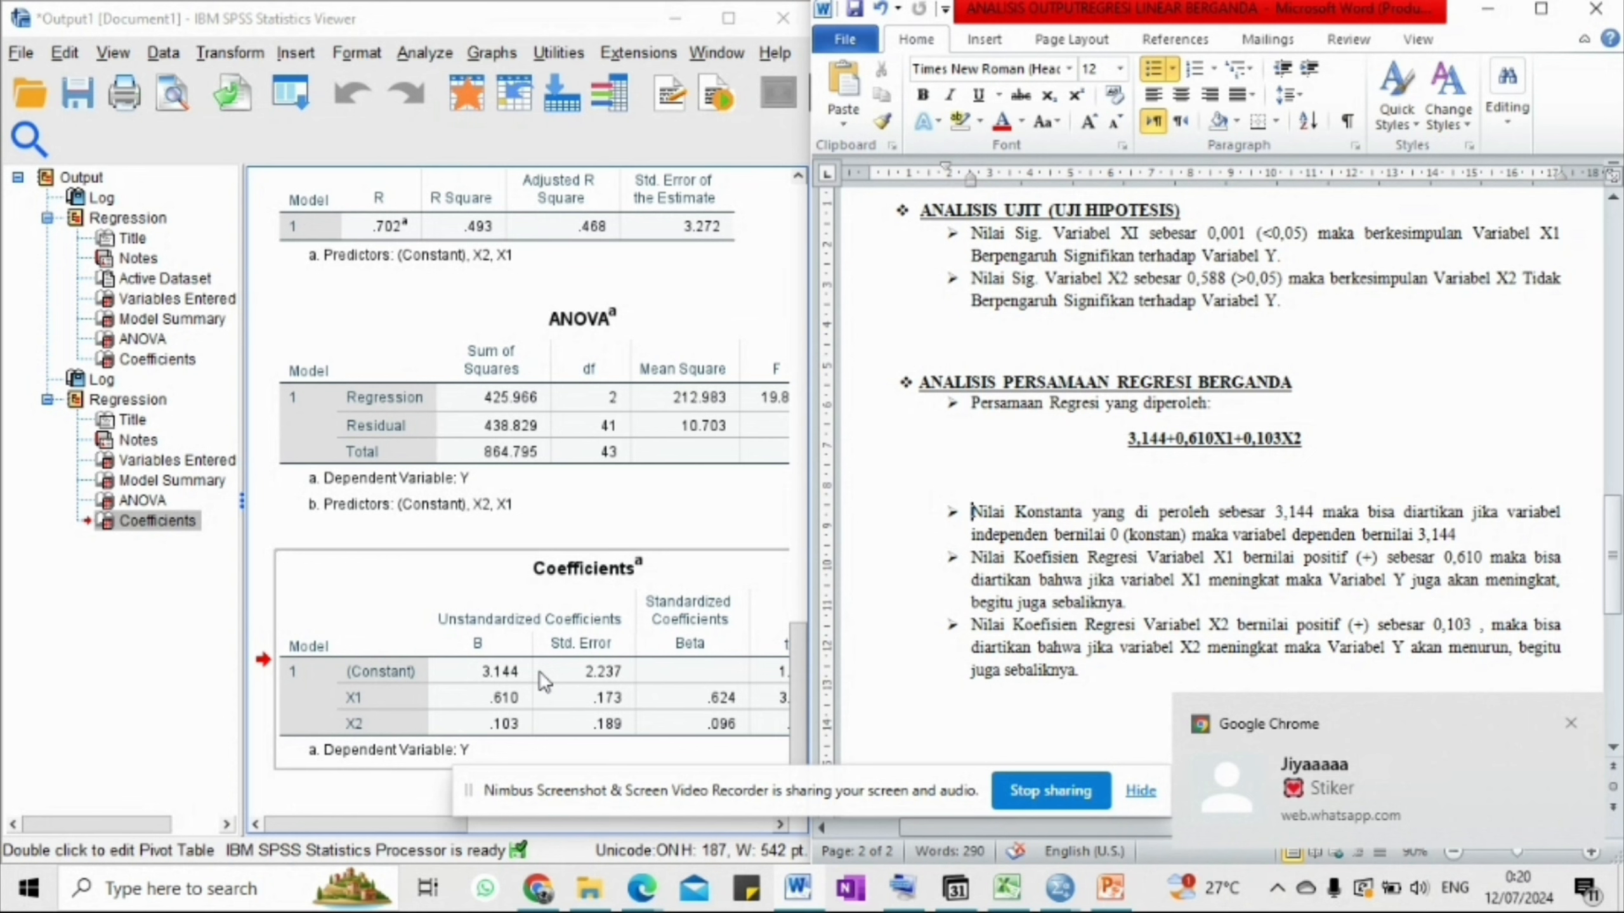
{"action": "left_click", "coordinate": [538, 671]}
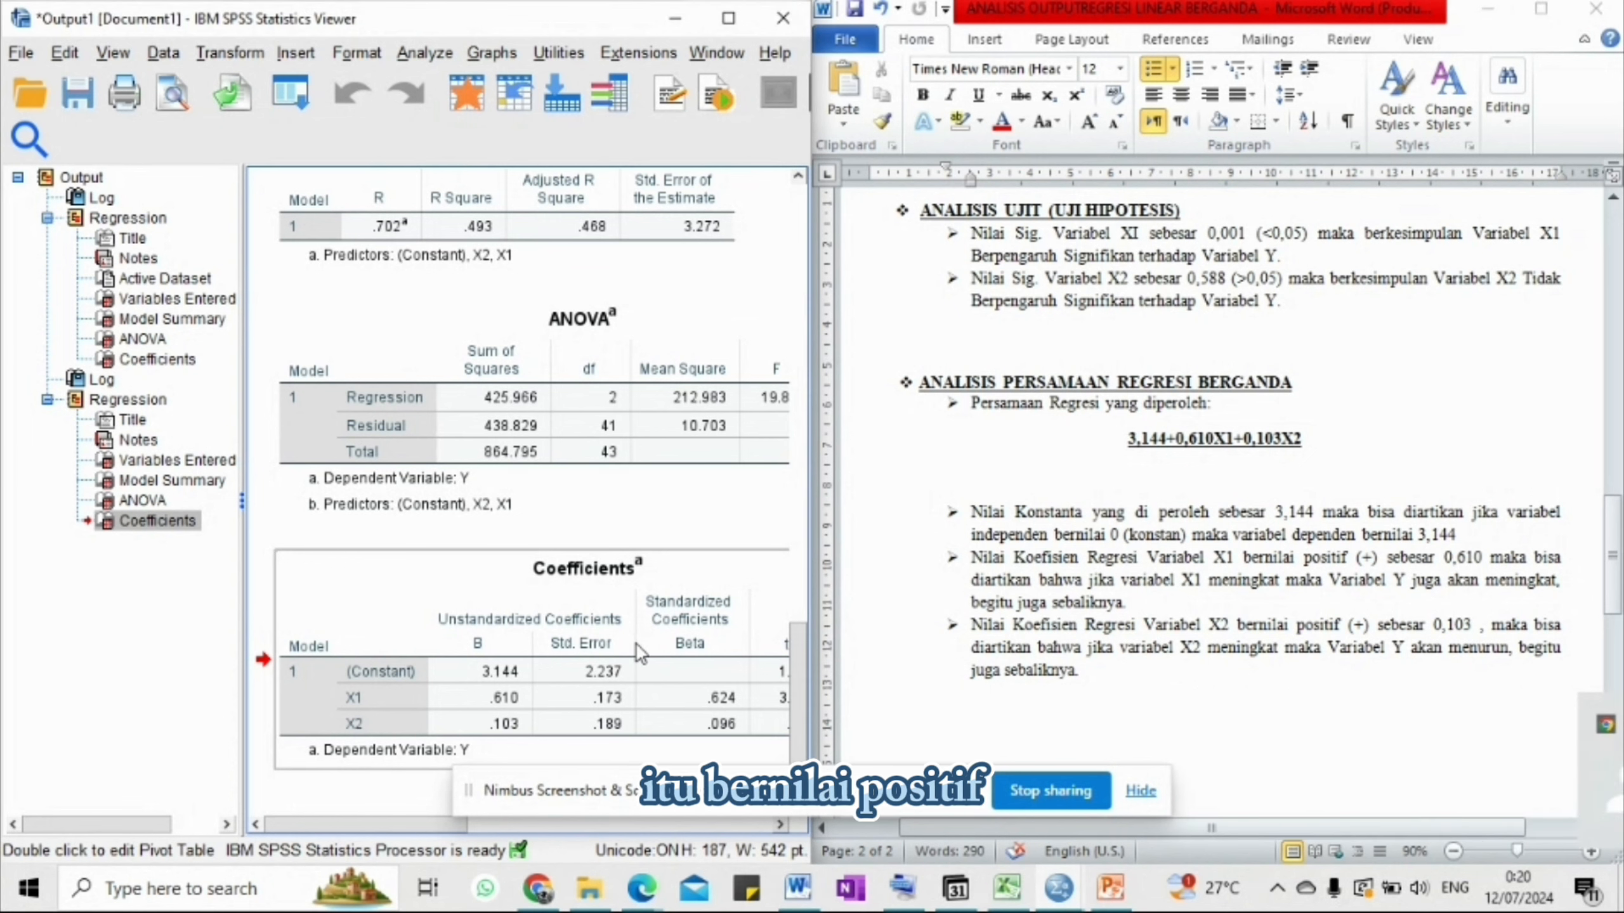